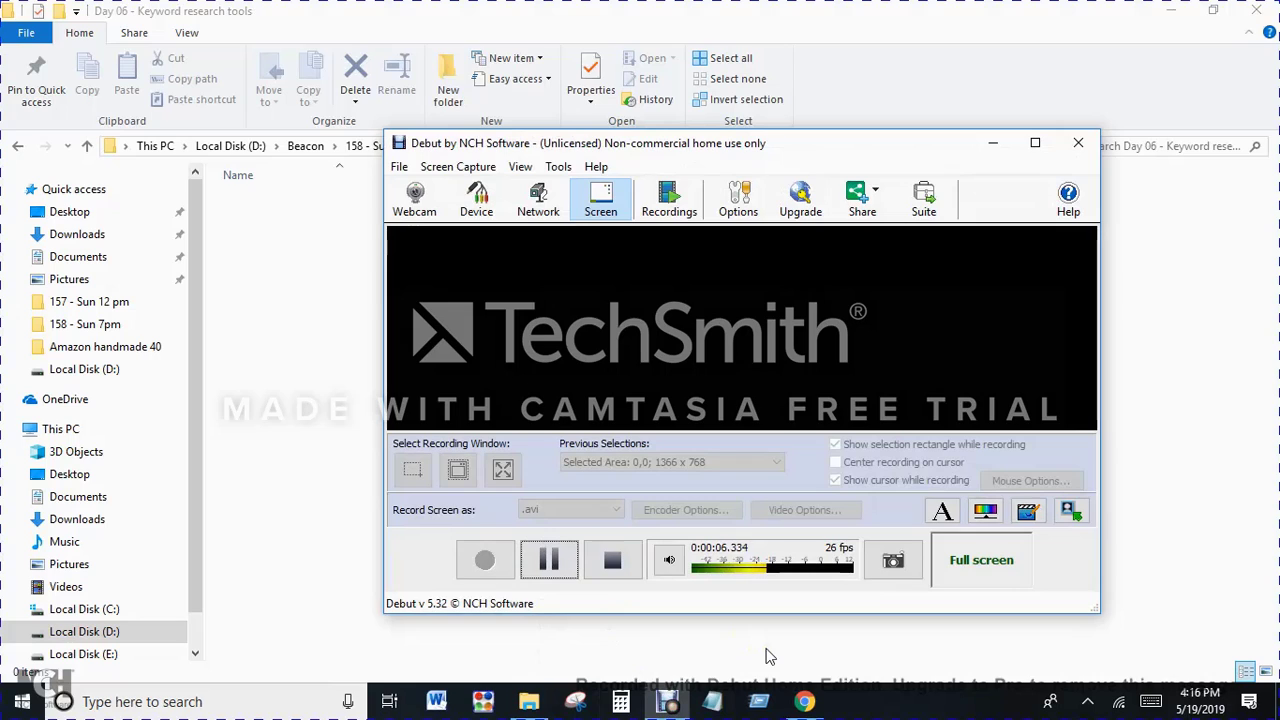
Step: Switch to Chrome and load the vapedazzle.com website
click(529, 702)
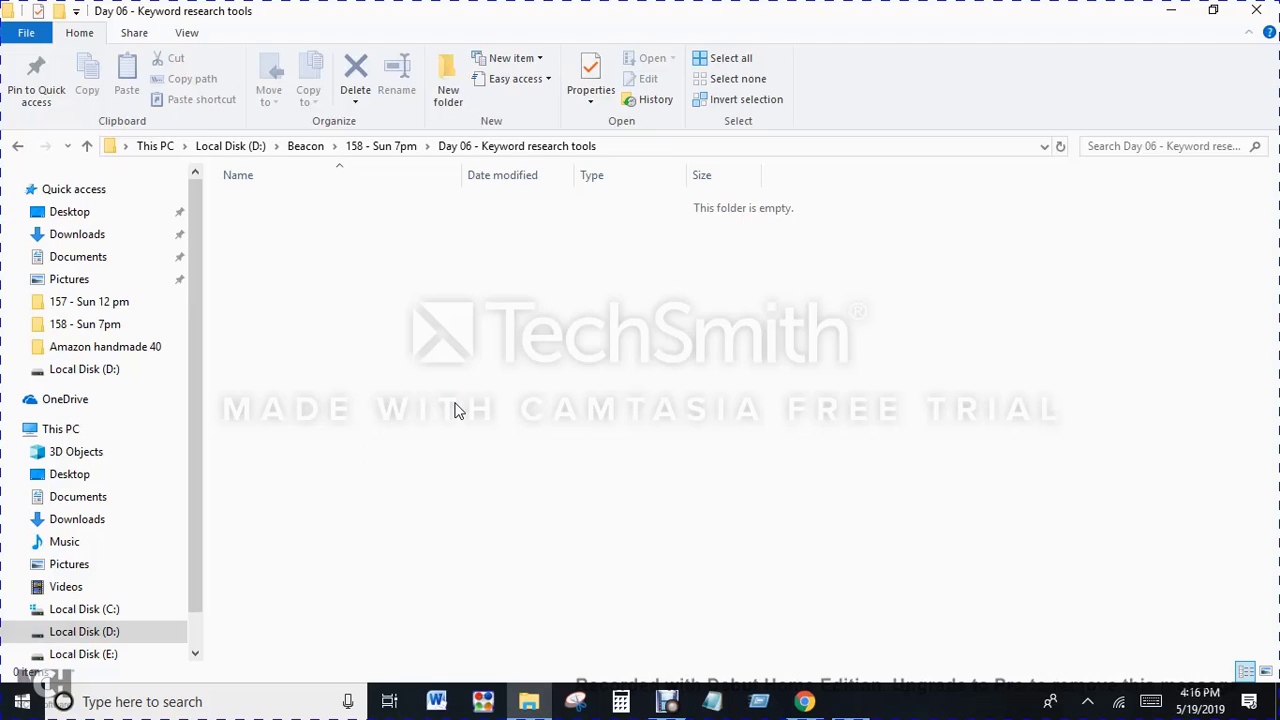
click(805, 702)
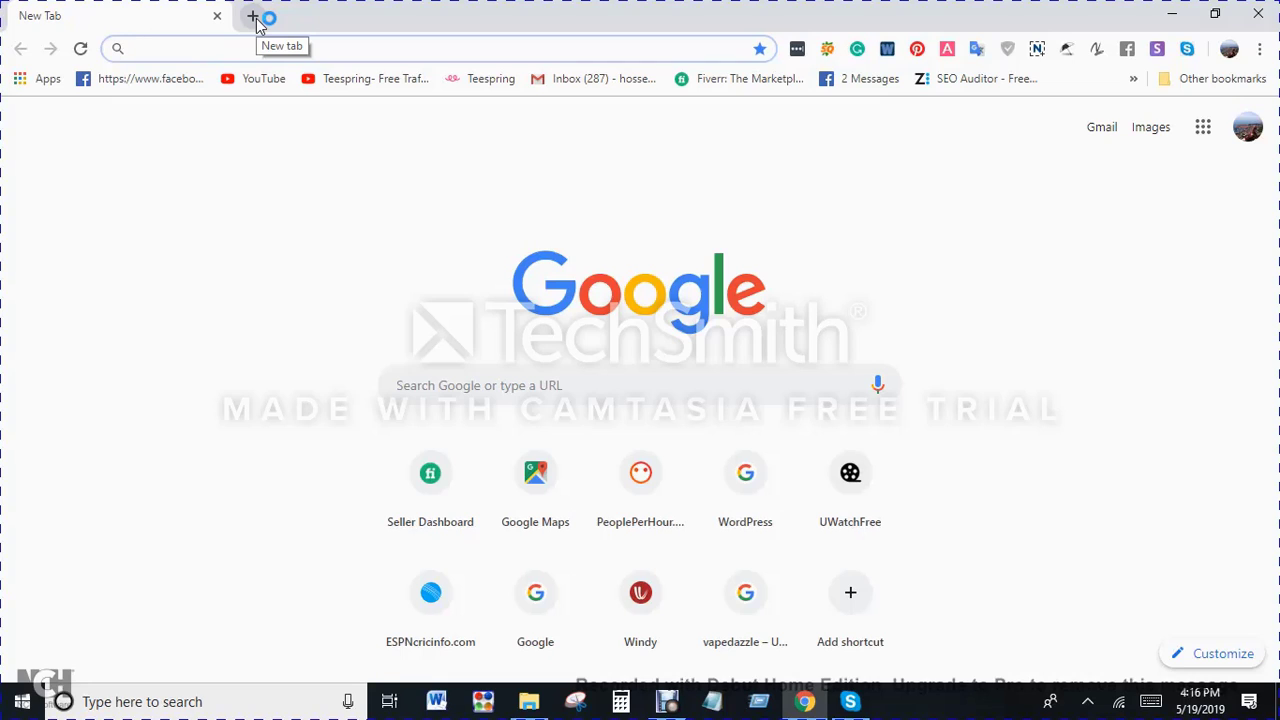
text(ve)
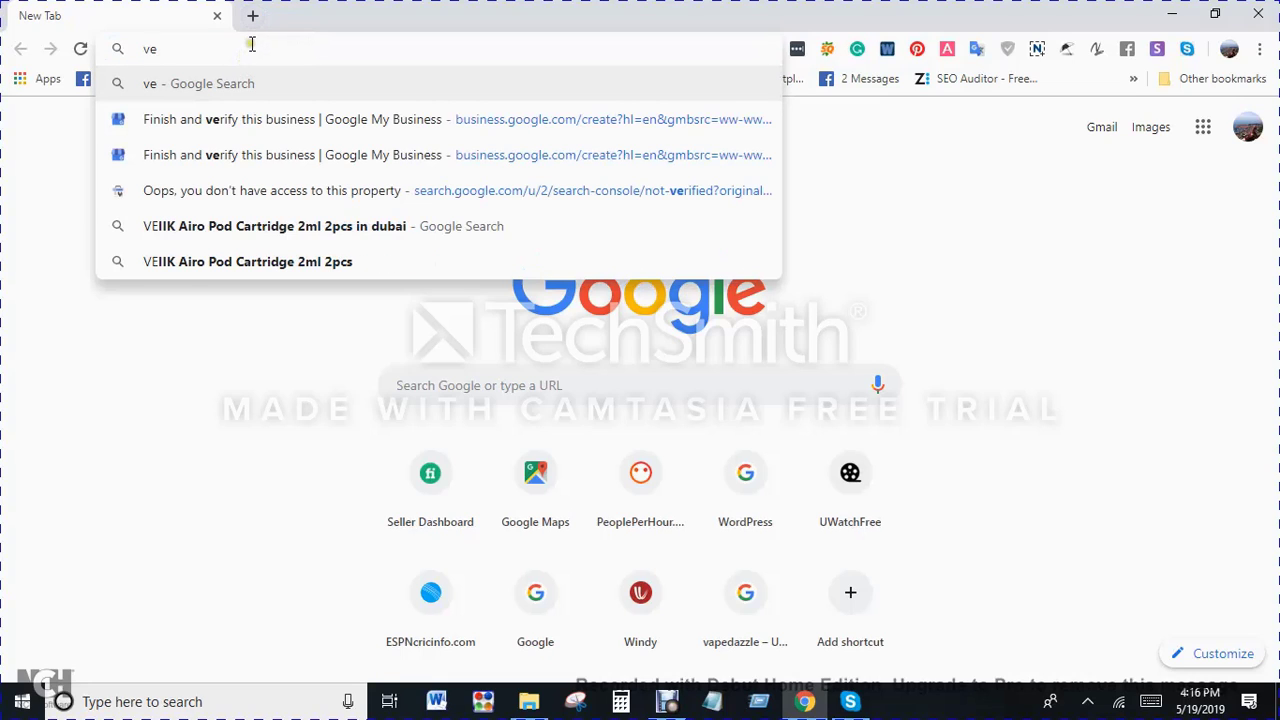
key(BackSpace)
key(BackSpace)
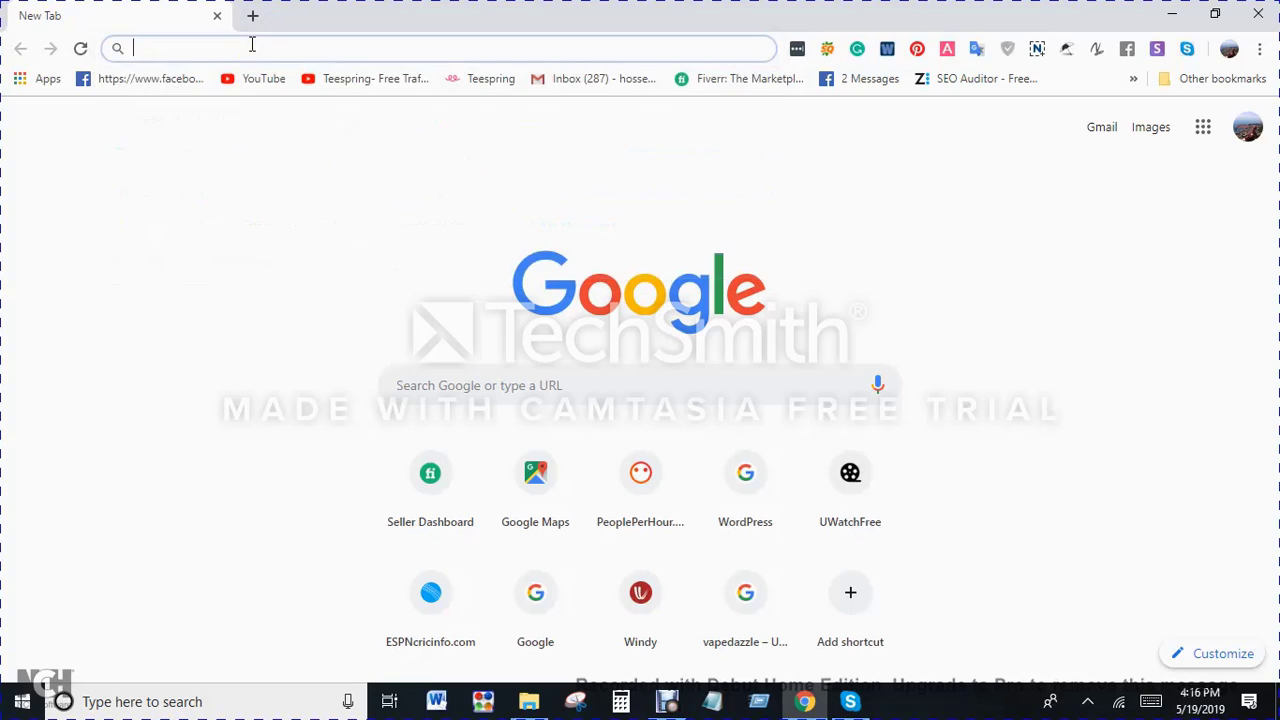
text(va)
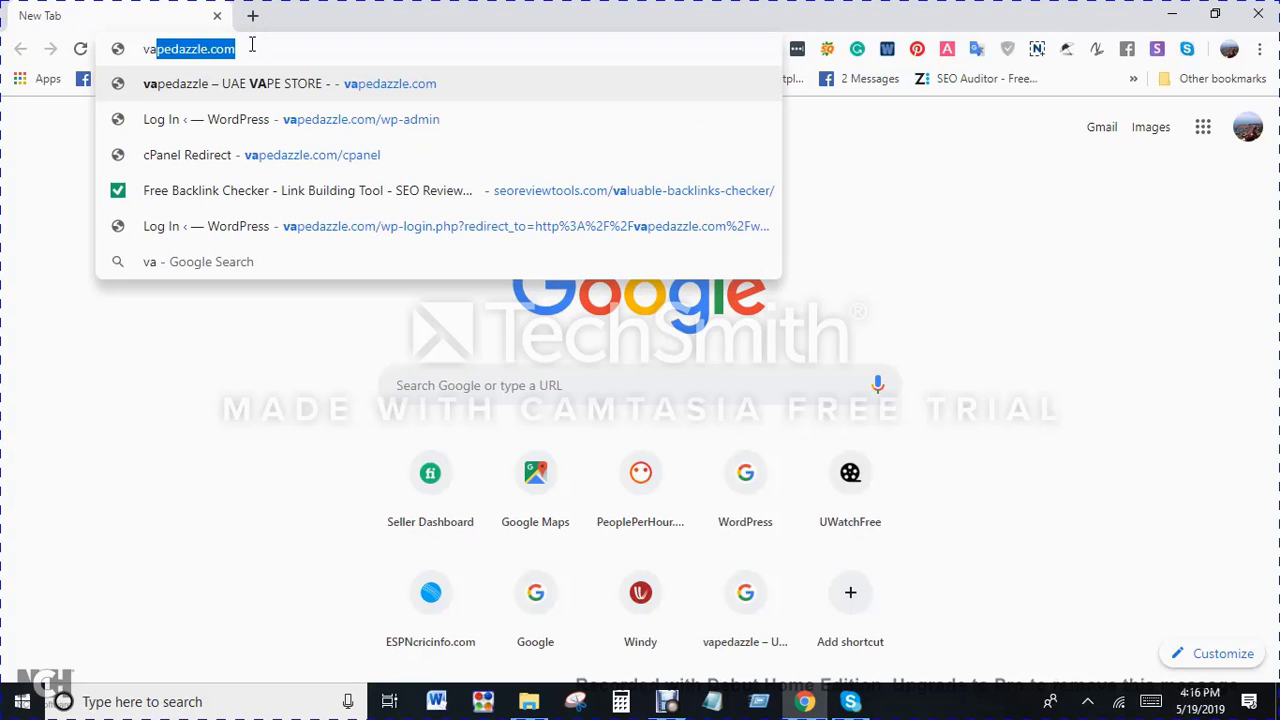
key(Return)
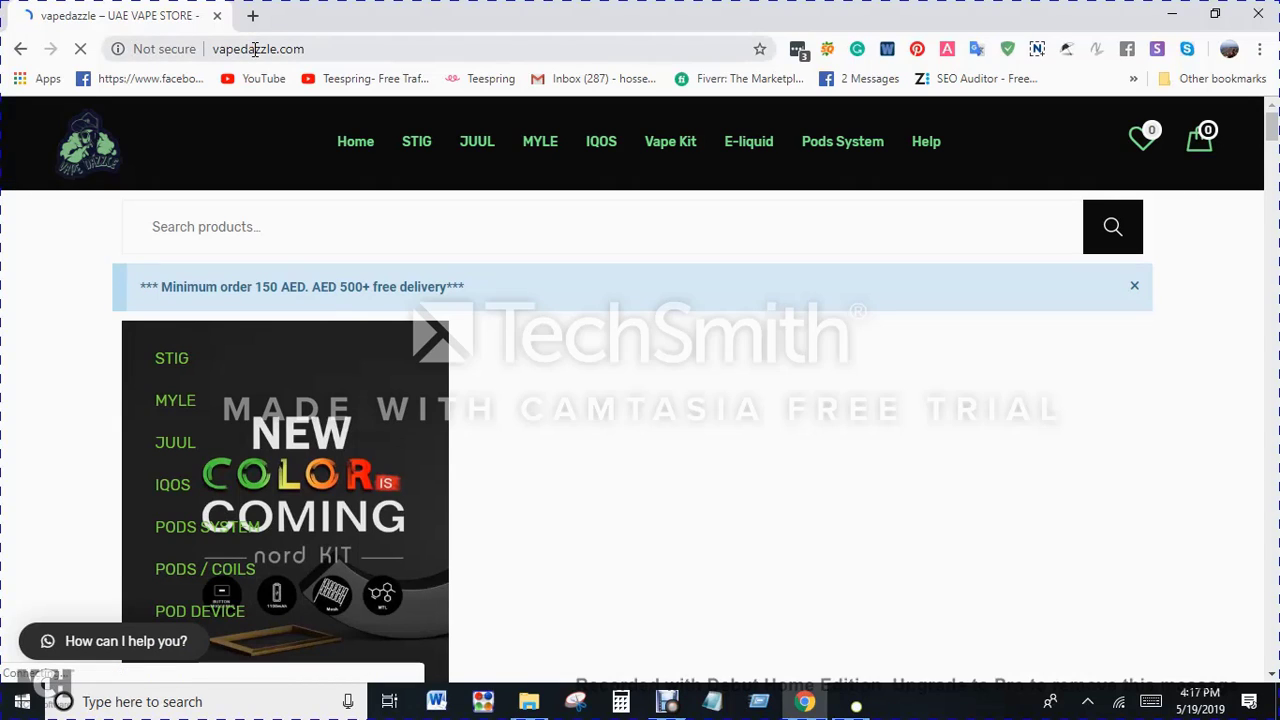
click(256, 49)
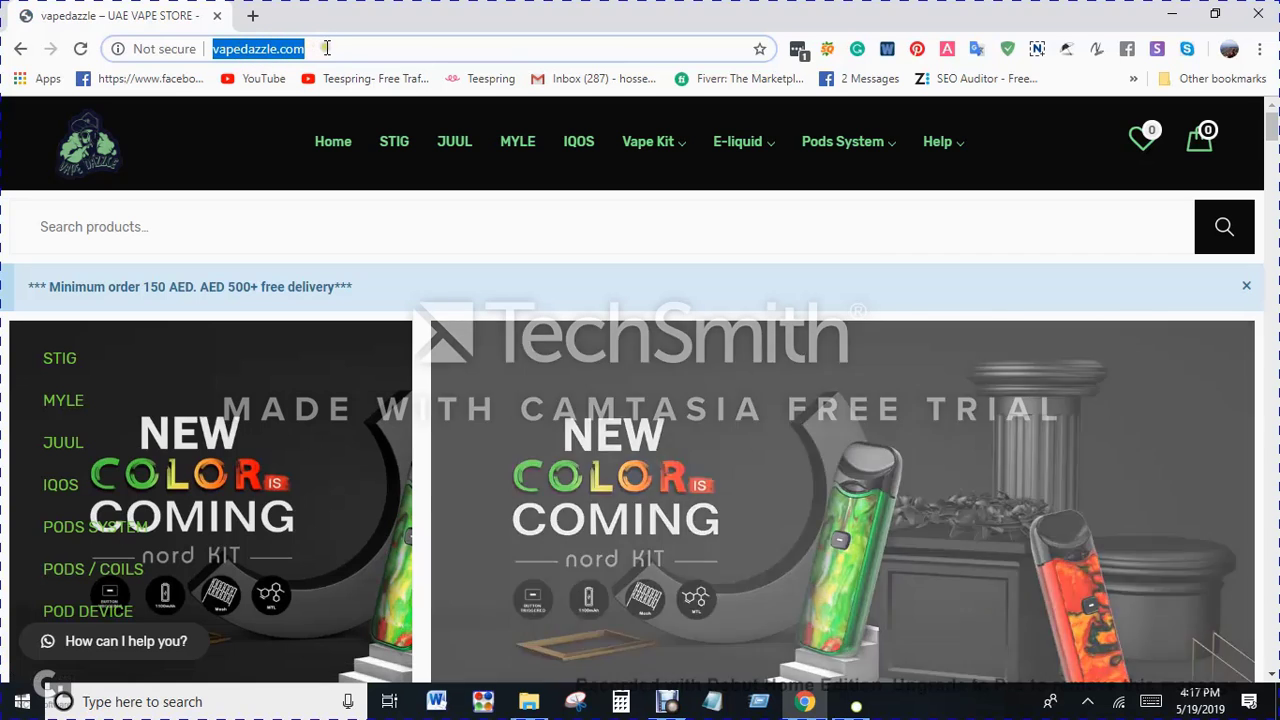
click(333, 54)
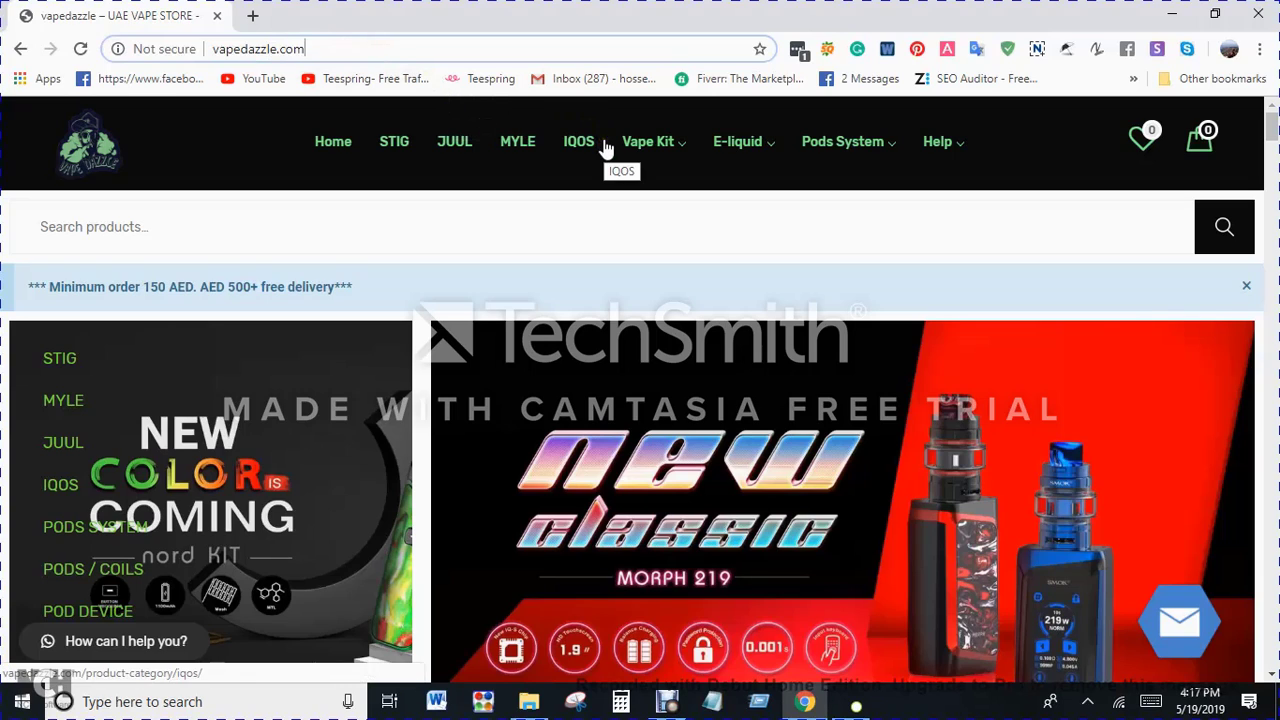
Step: Examine the SEOquake page, domain and backlink parameters for the vapedazzle.com home page
click(827, 52)
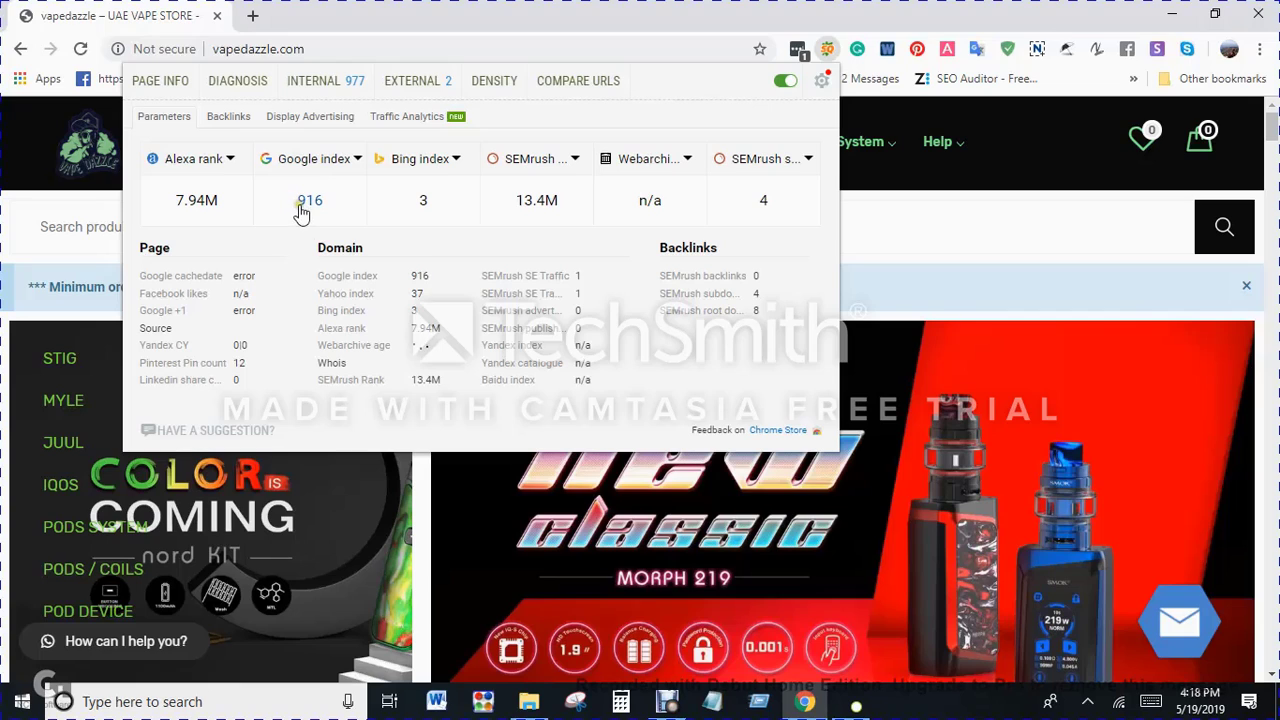
click(500, 8)
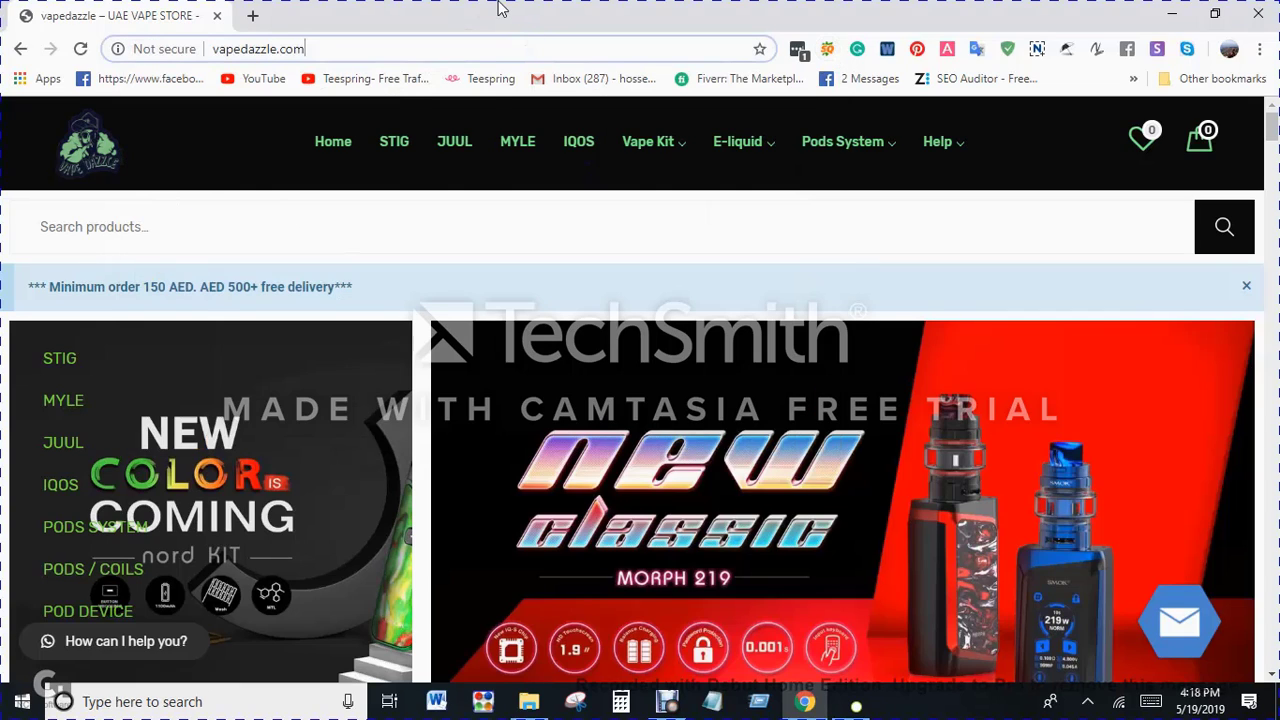
click(827, 52)
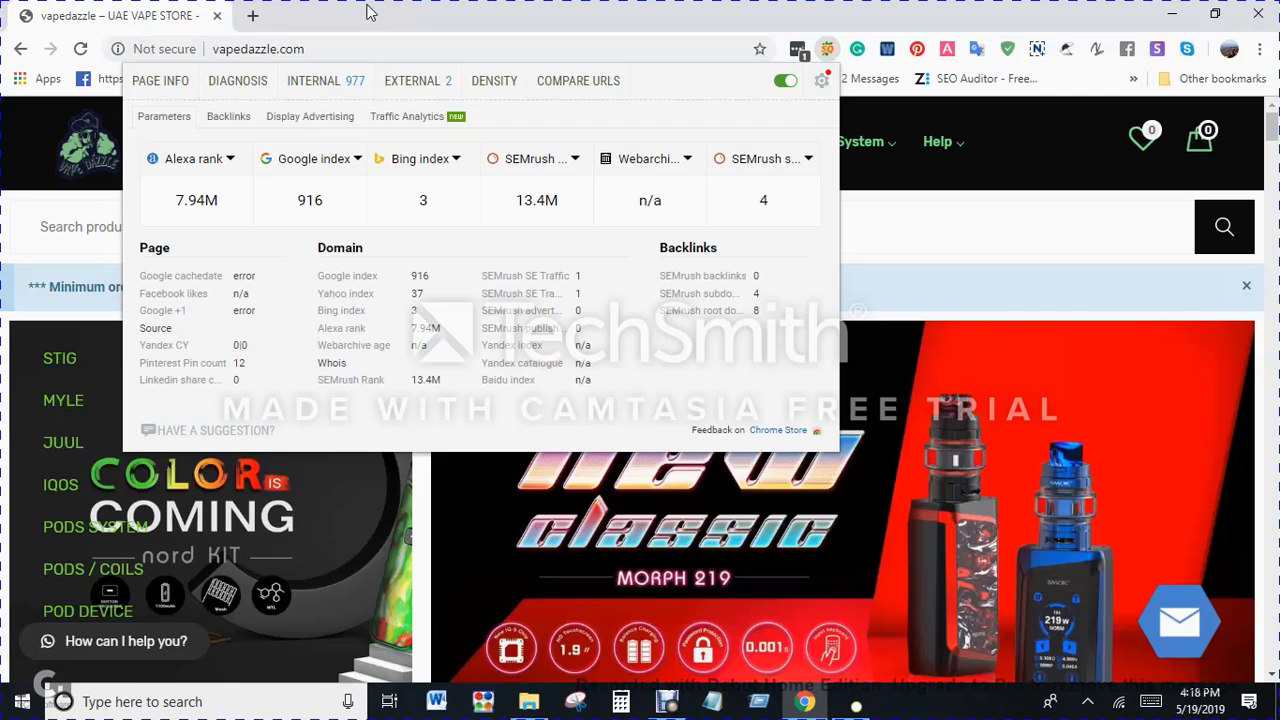
click(367, 10)
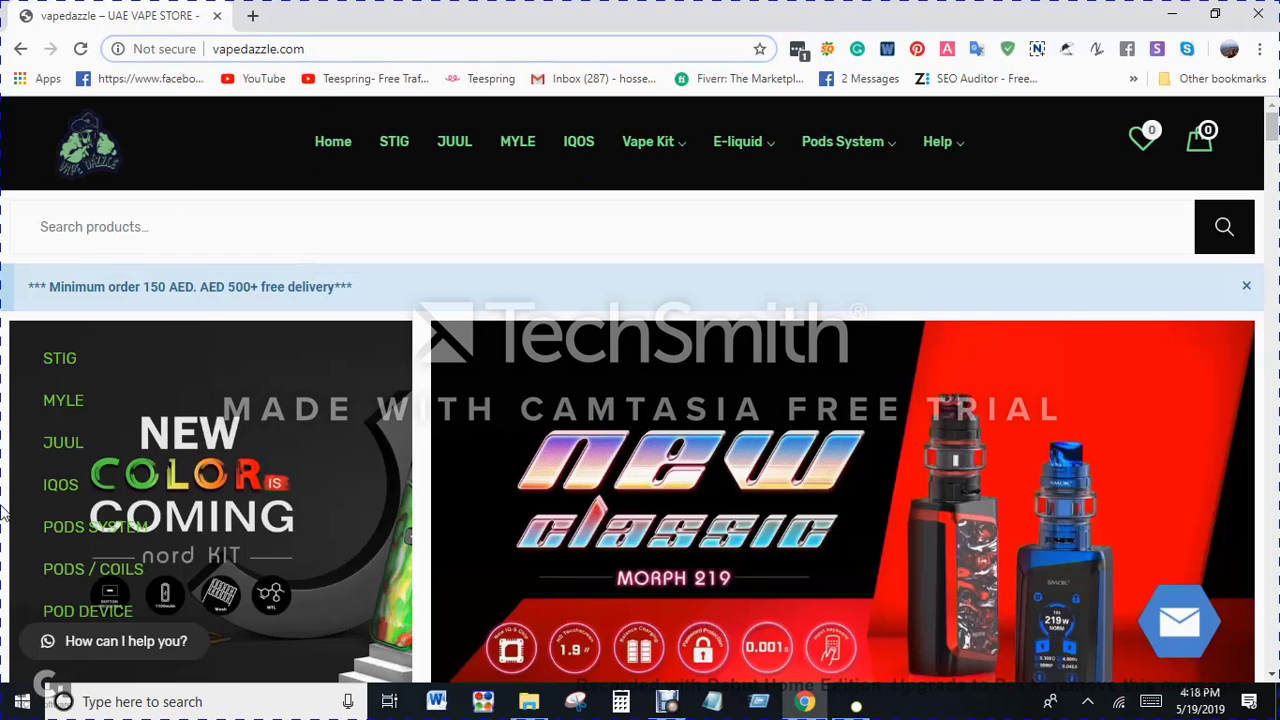
Step: Search Google for "buy a car" in a new browser tab
click(252, 16)
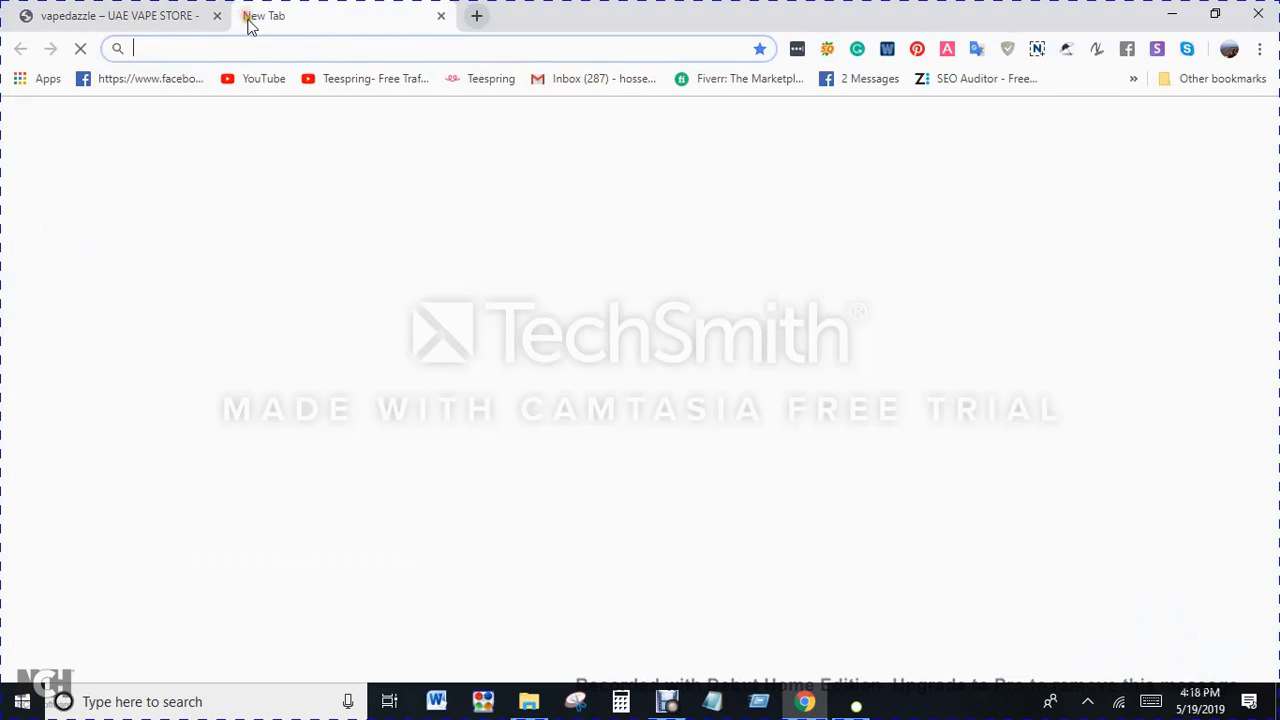
click(112, 12)
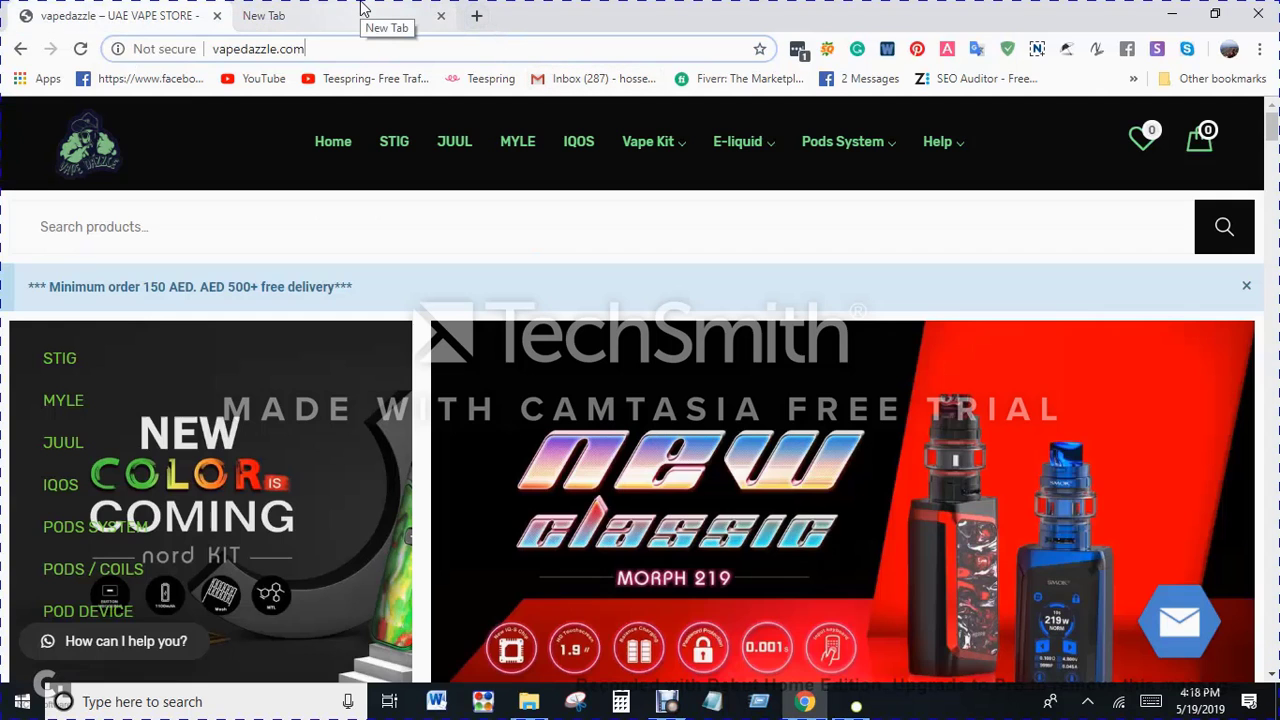
click(363, 8)
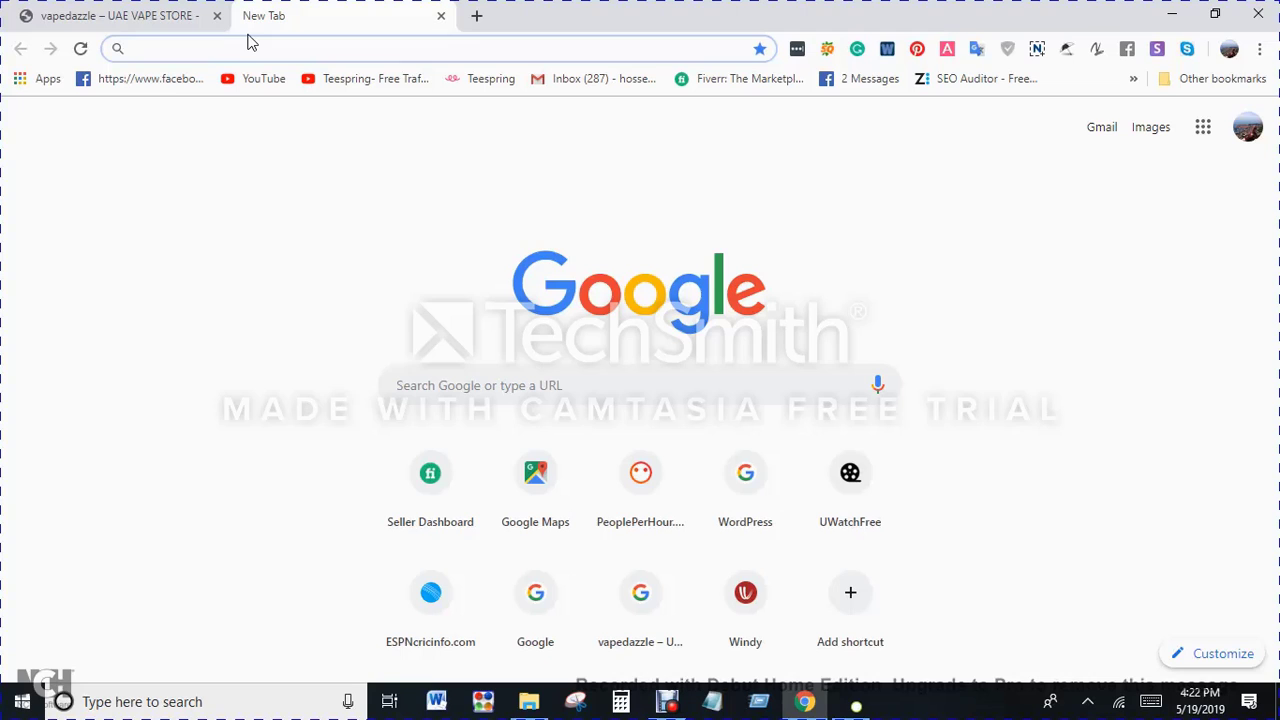
text(buy a c)
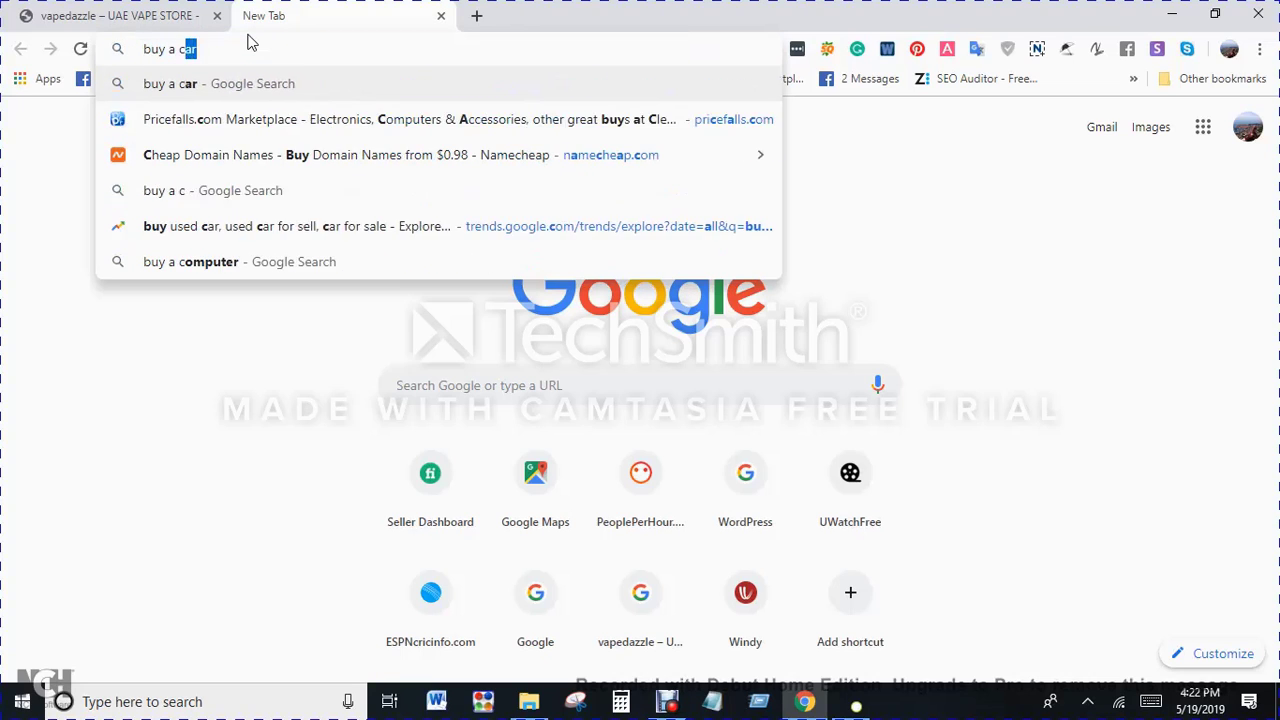
text(ar)
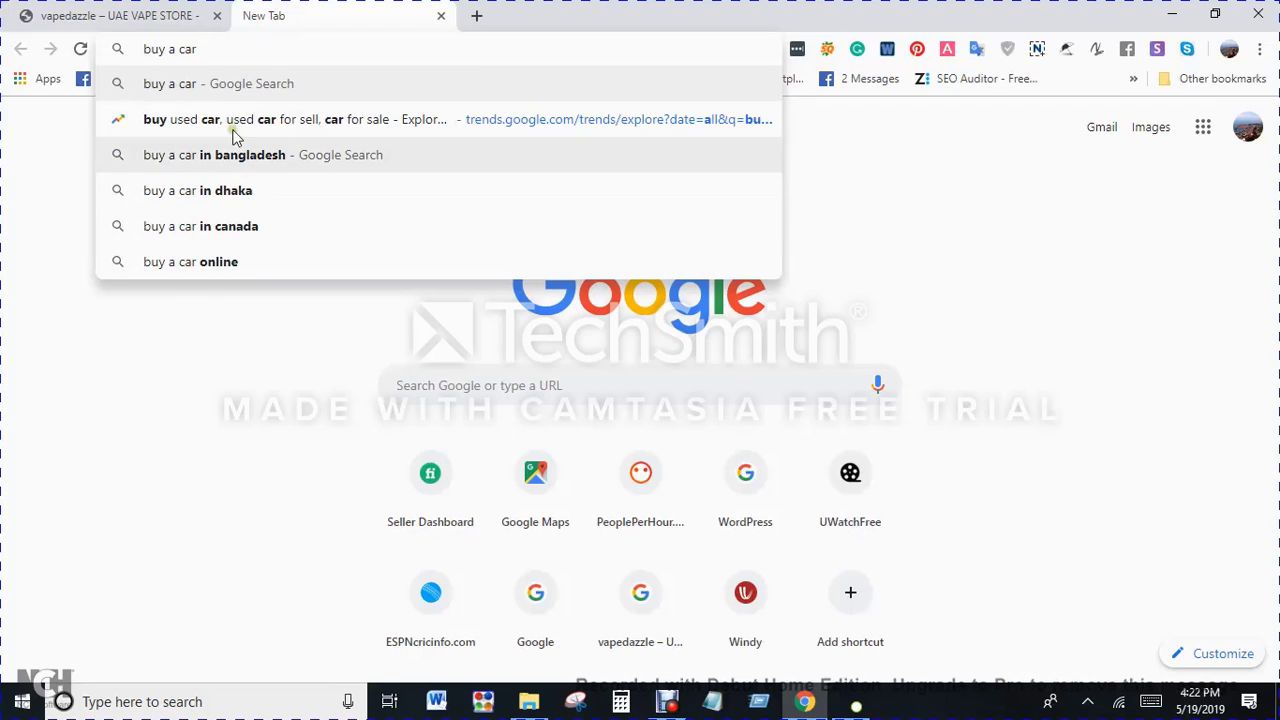
key(Return)
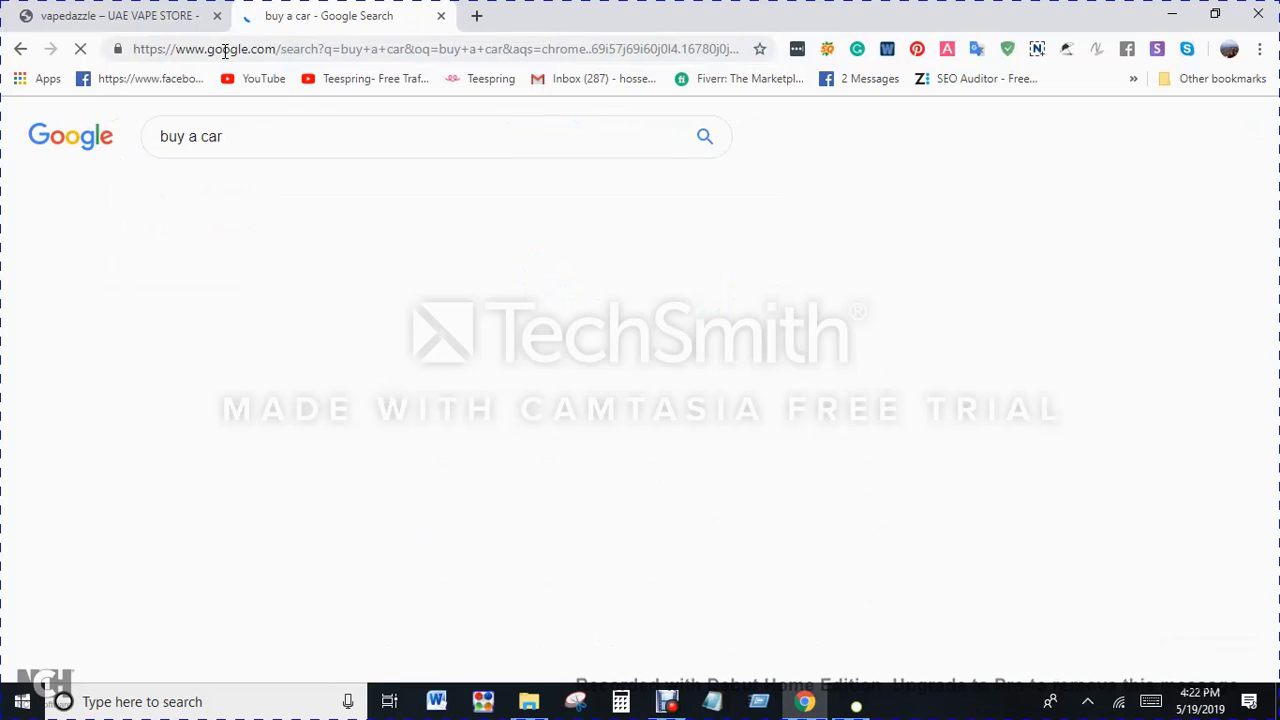
Step: Copy all the searches related to "buy a car" from the results page into an empty Notepad document
scroll(800, 345, down, 20)
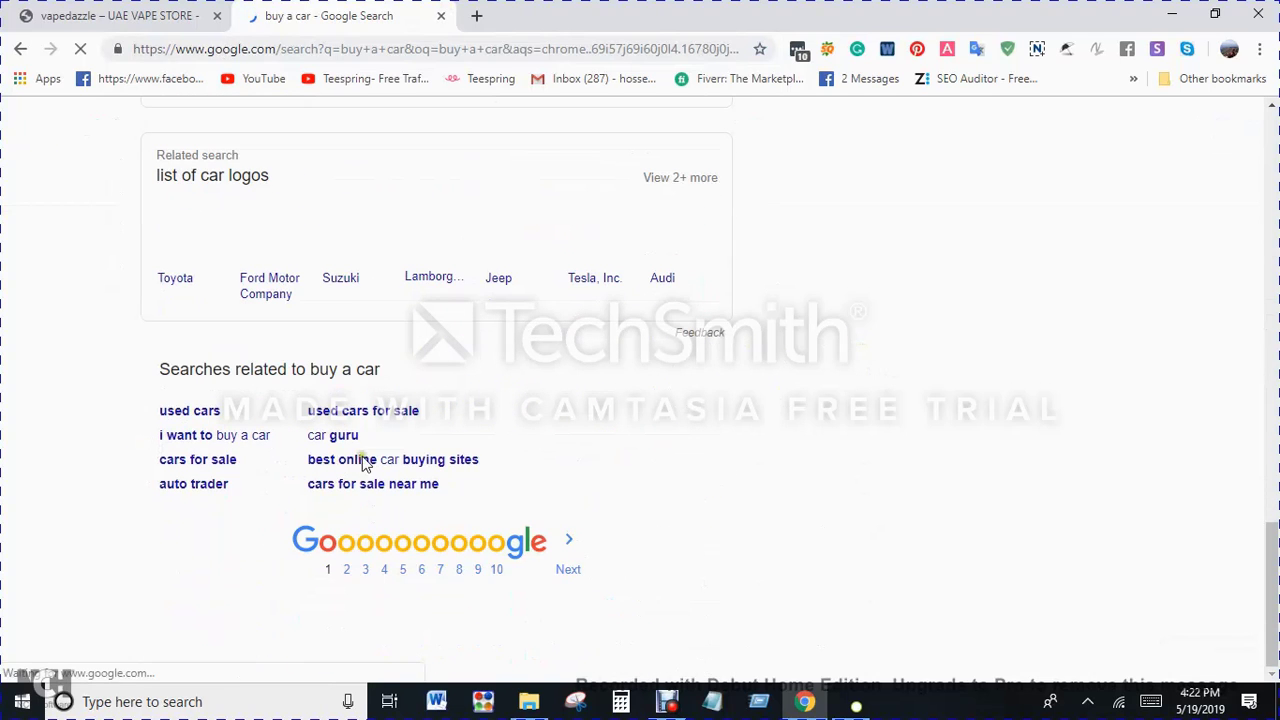
scroll(479, 486, down, 4)
scroll(168, 493, down, 2)
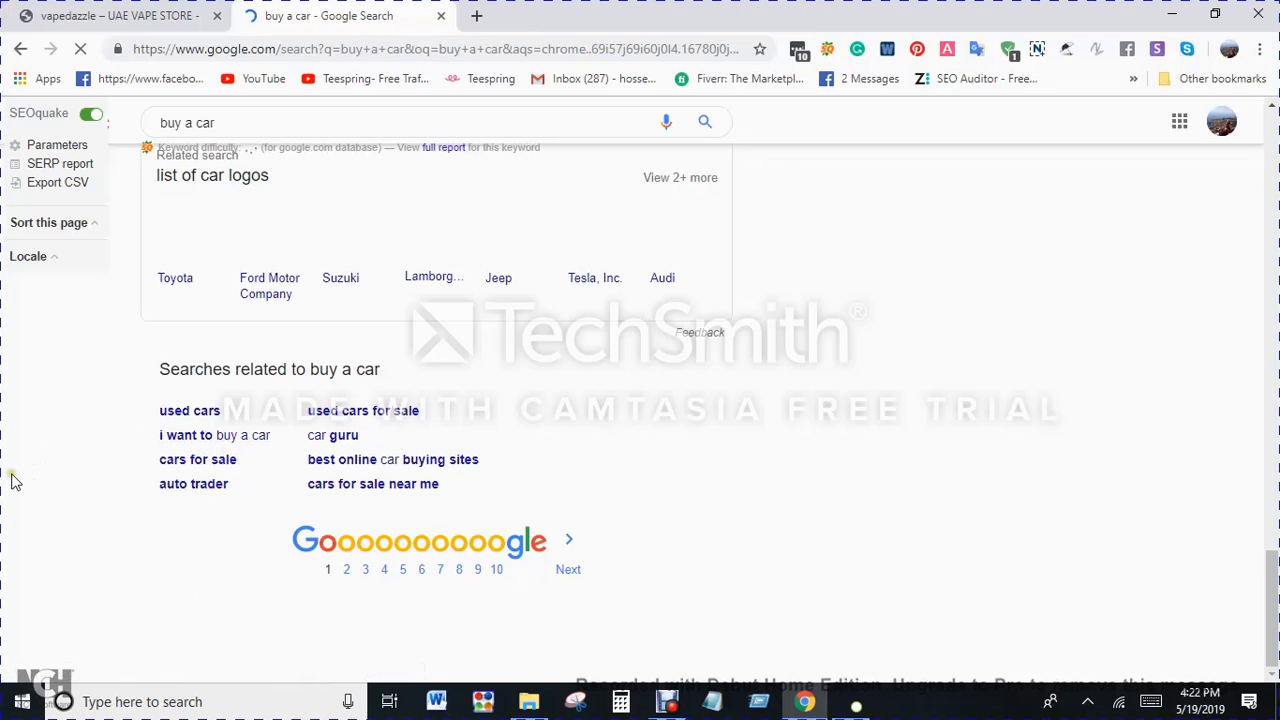
drag(130, 412, 465, 482)
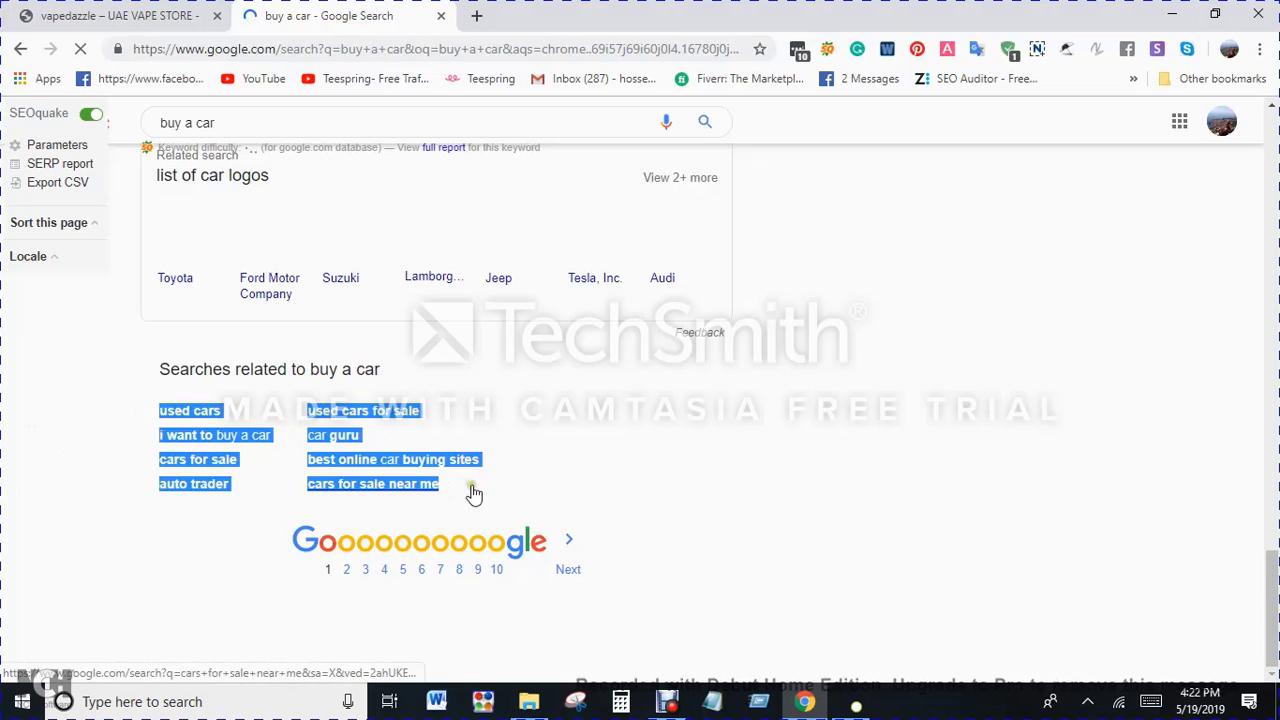
click(712, 701)
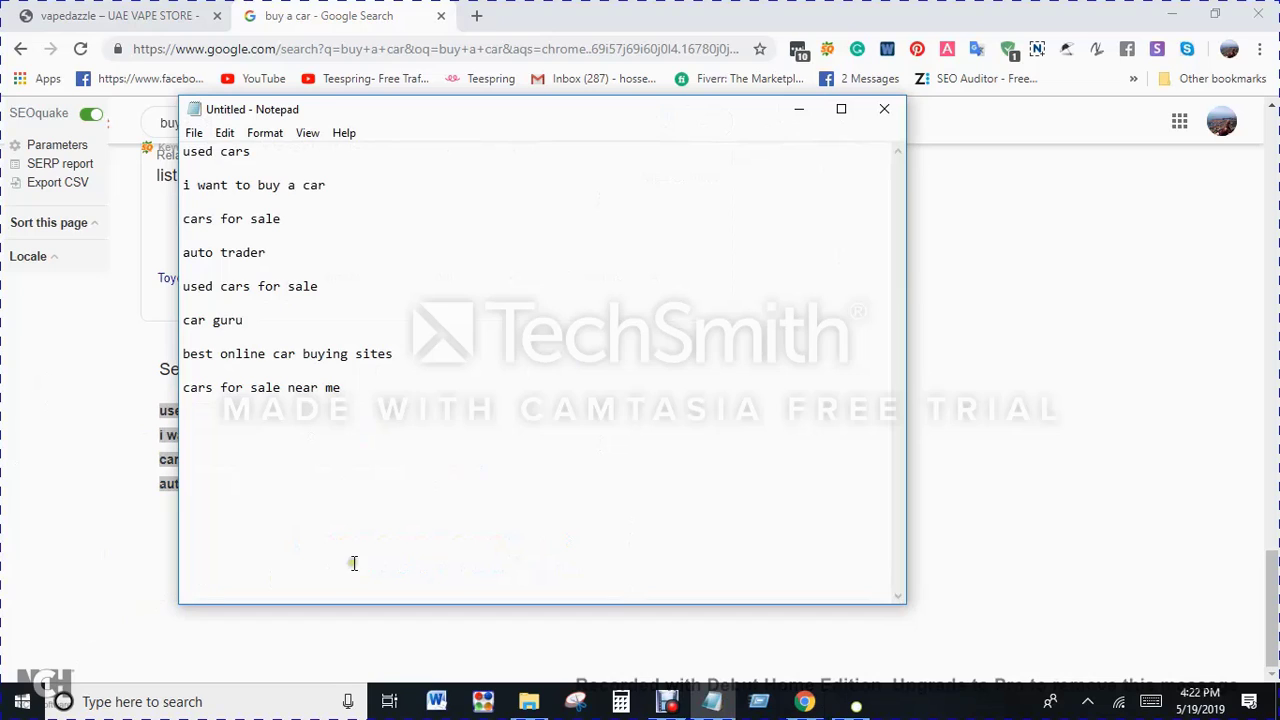
click(797, 109)
Step: Load trends.google.com in a new browser tab
click(481, 15)
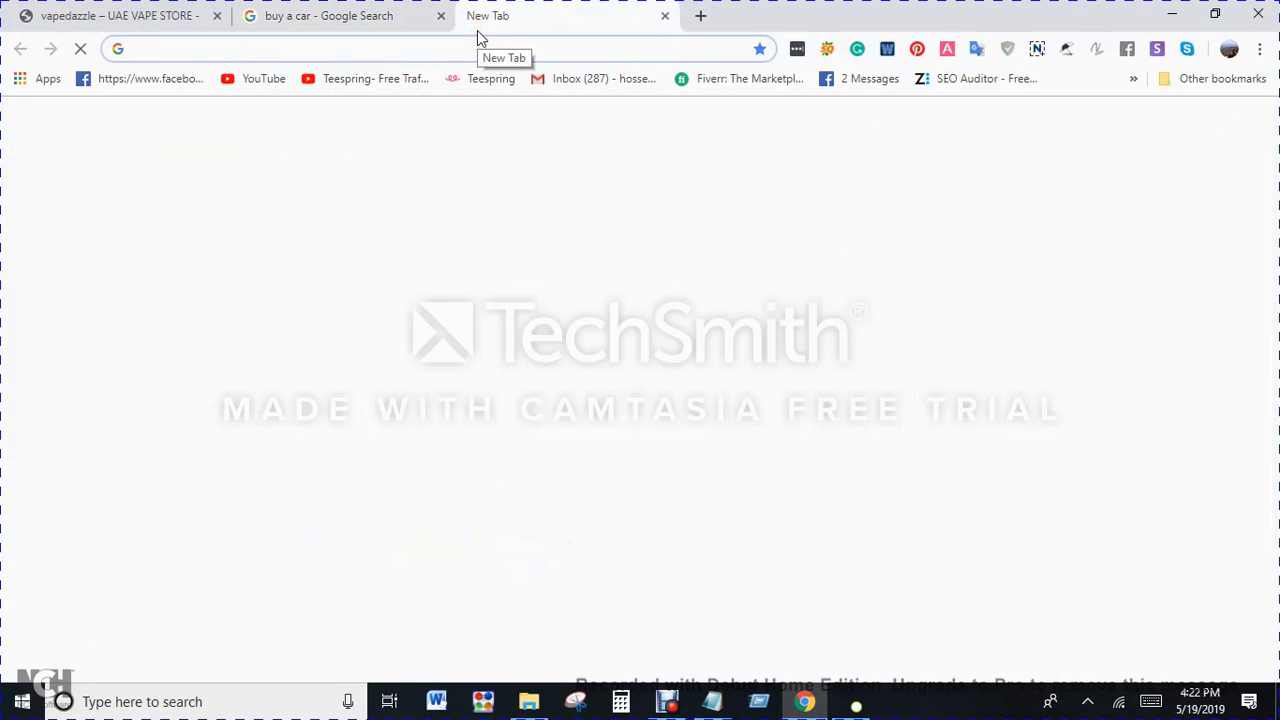
text(tren)
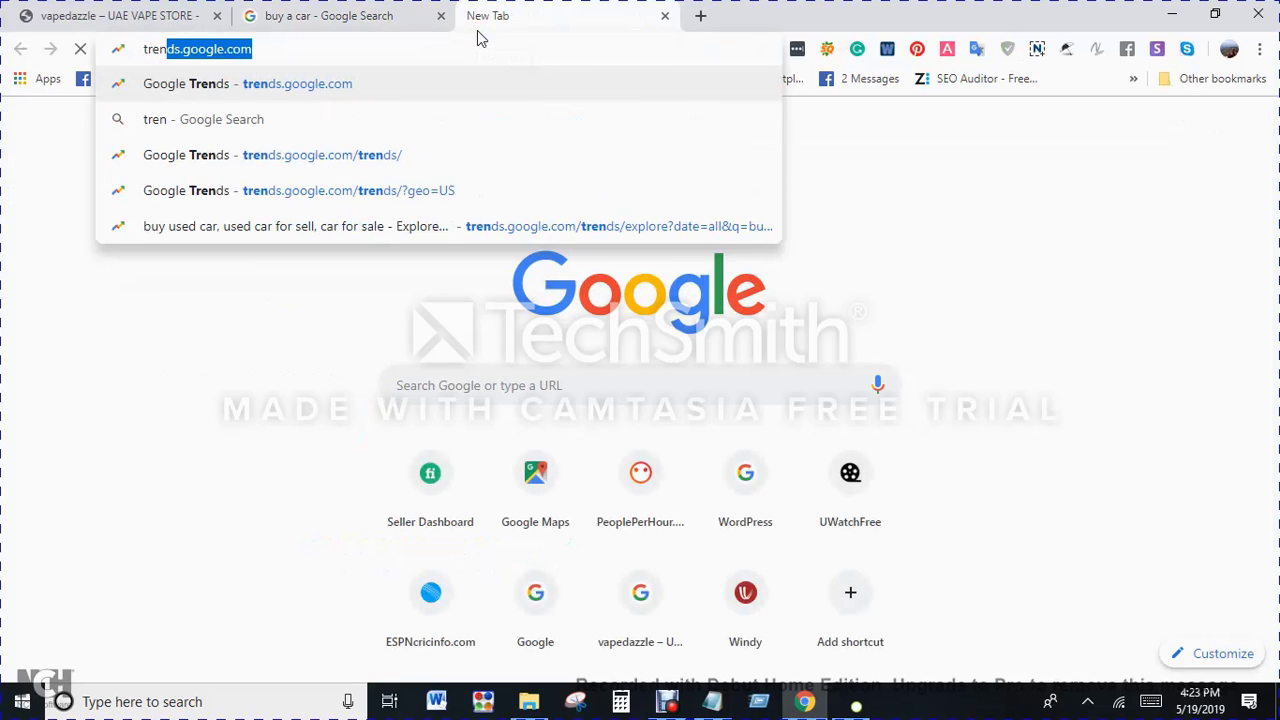
key(Return)
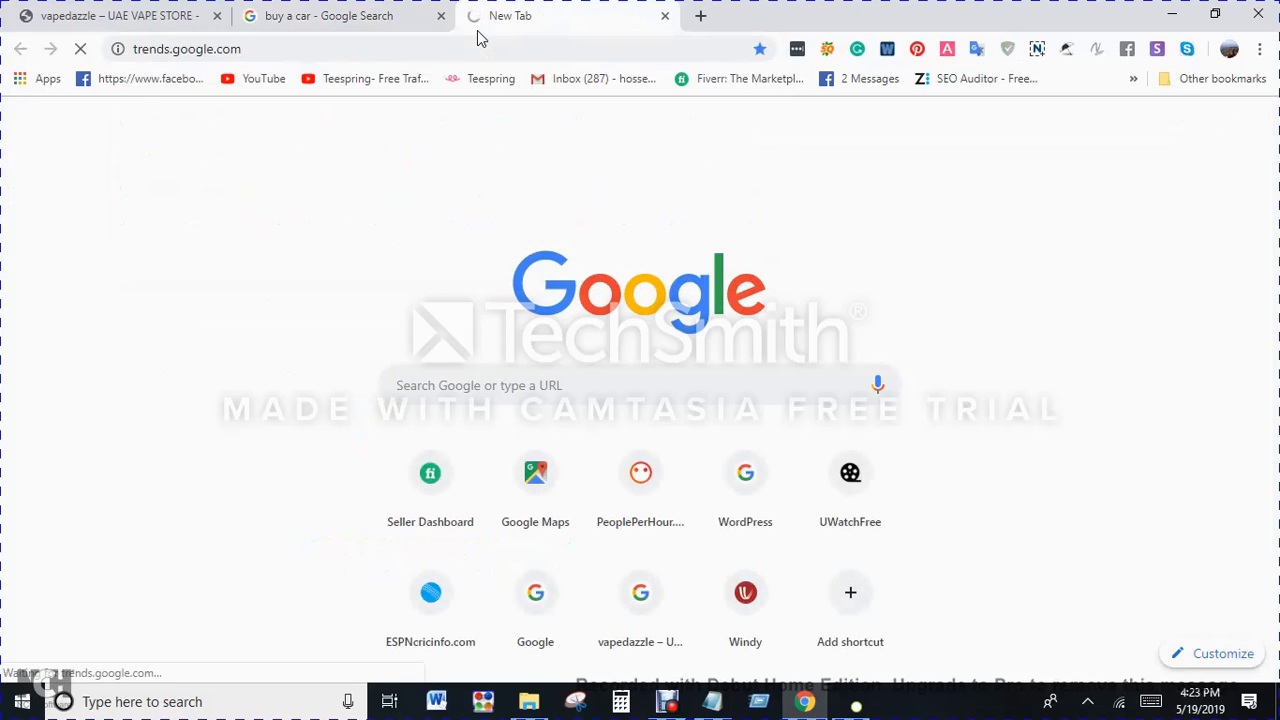
Step: Copy the keyword "cars for sale" from the Notepad list and explore it as a search term in Google Trends
click(712, 703)
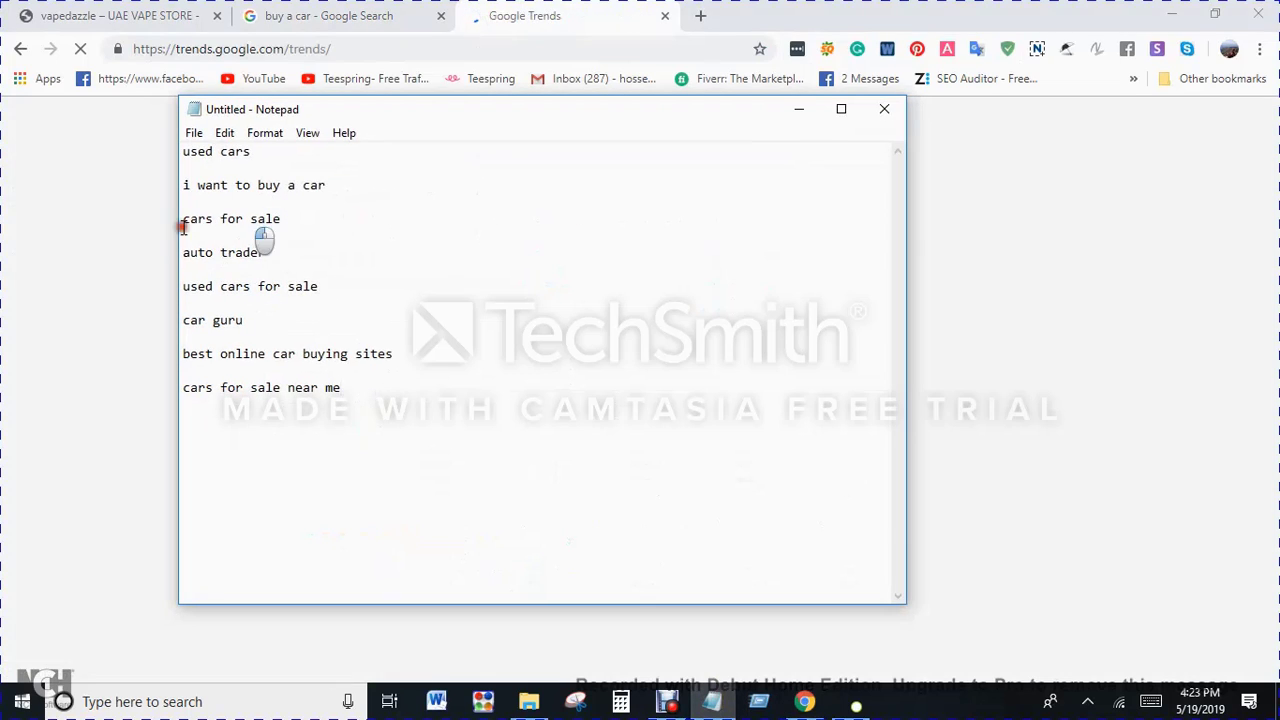
drag(289, 215, 37, 218)
key(ctrl+c)
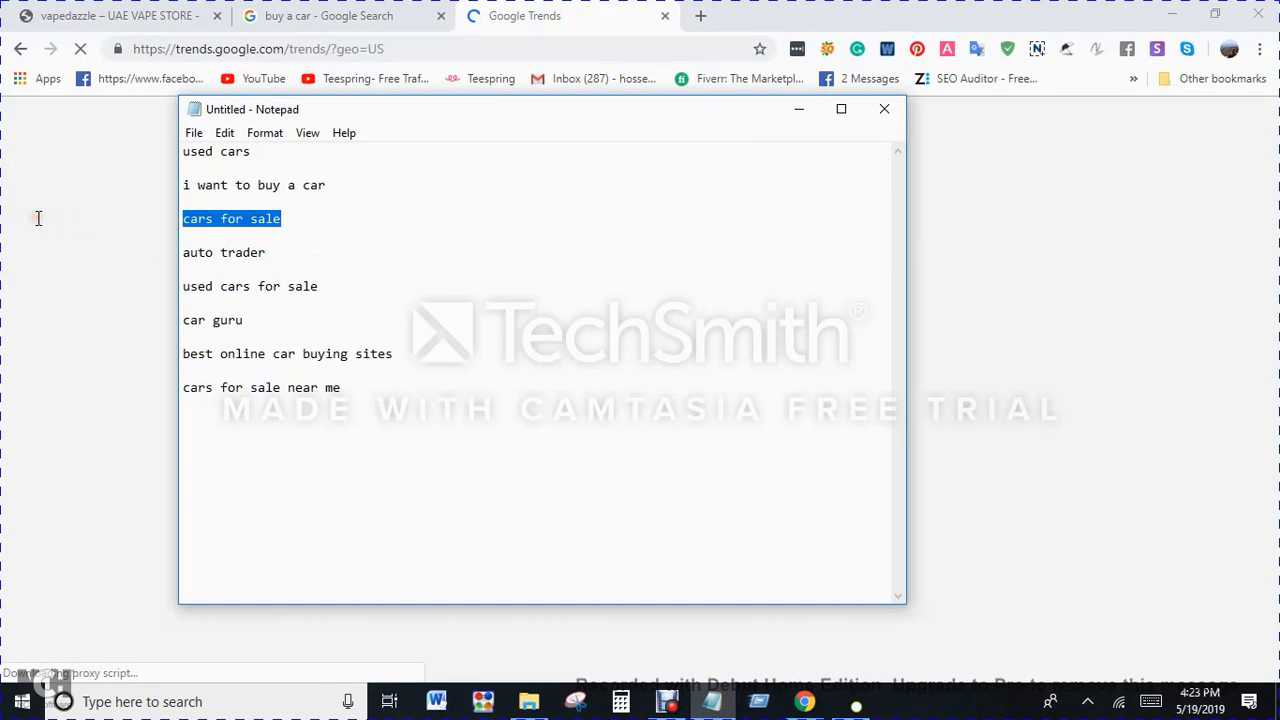
click(37, 218)
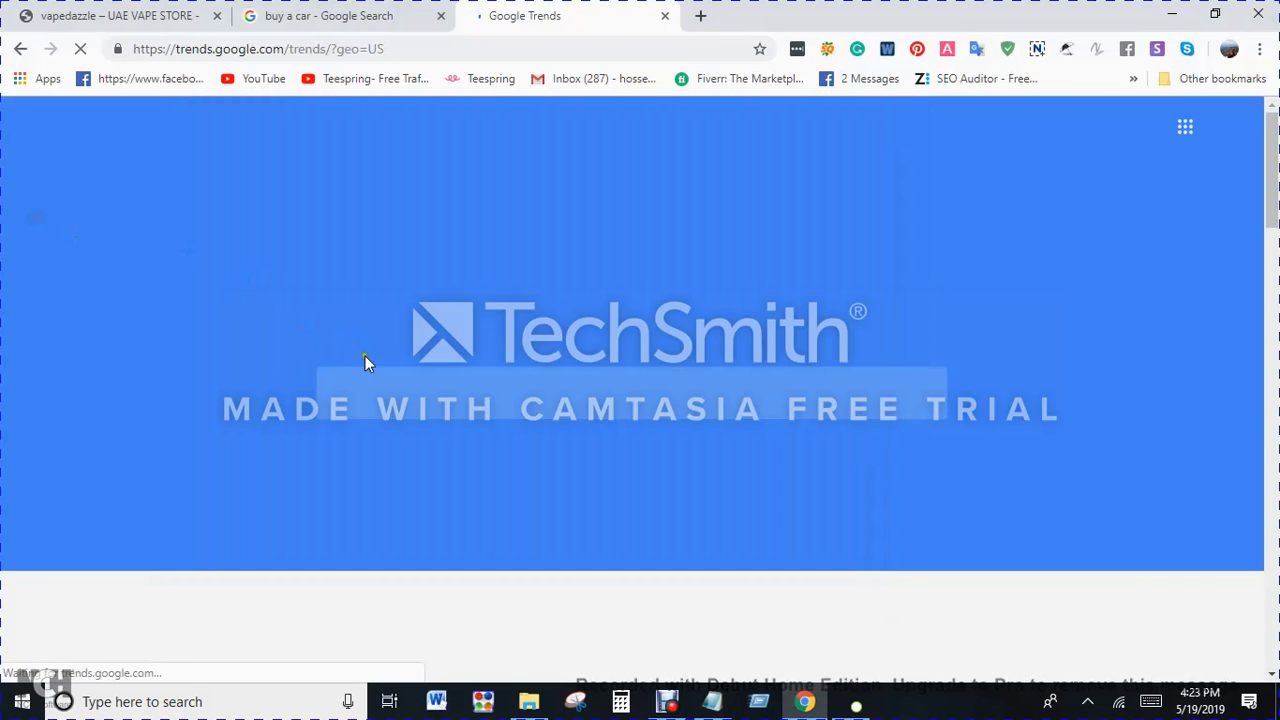
click(664, 392)
key(ctrl+v)
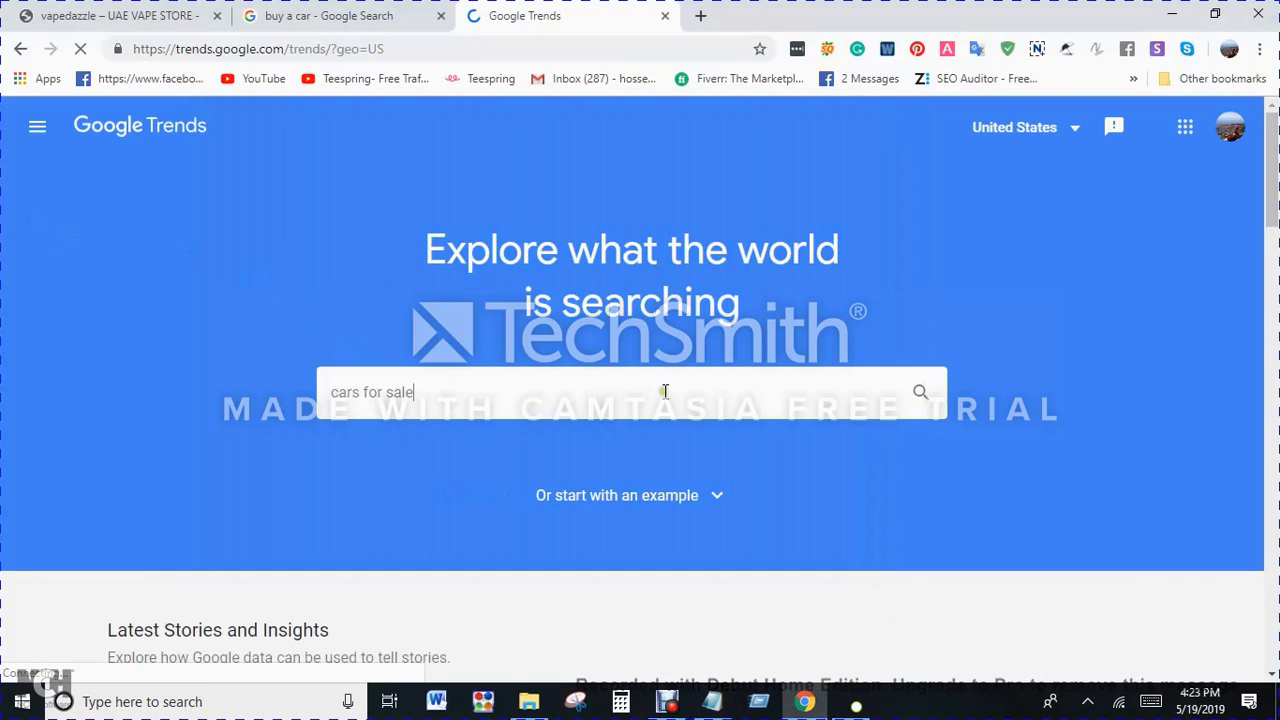
click(390, 436)
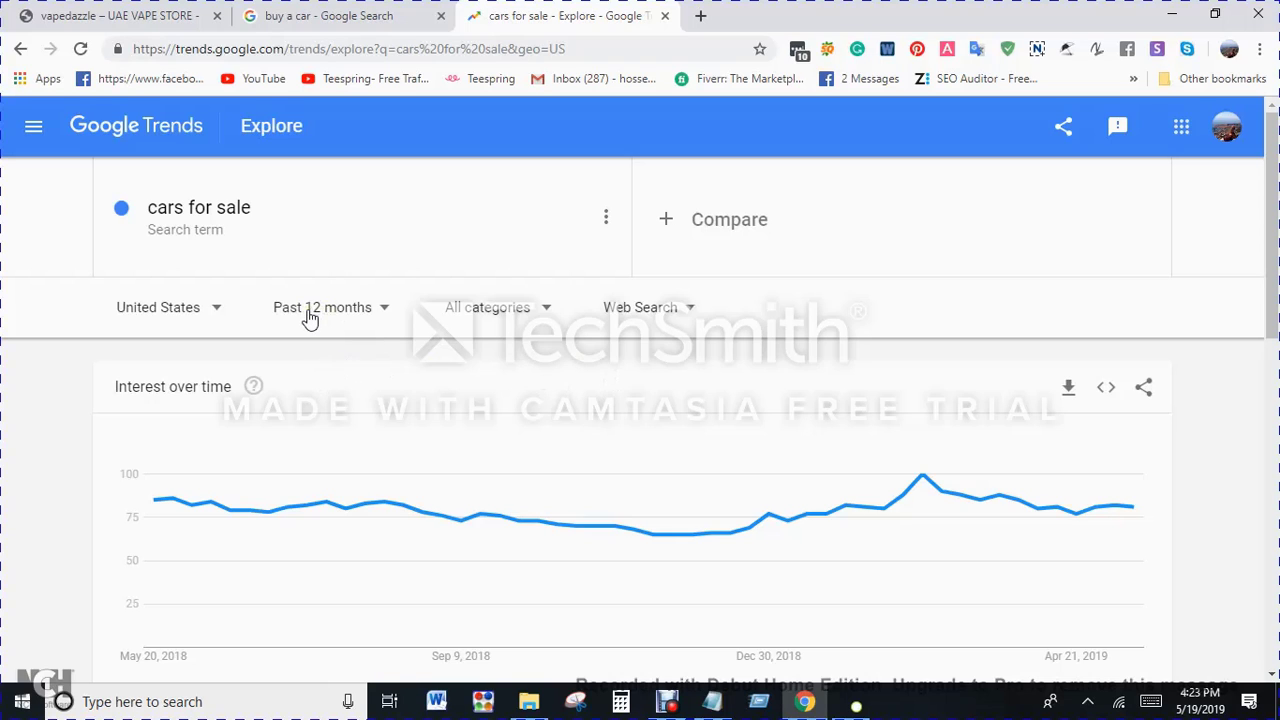
Step: Examine the interest over time and the interest by subregion for "cars for sale" in the United States
scroll(575, 378, down, 2)
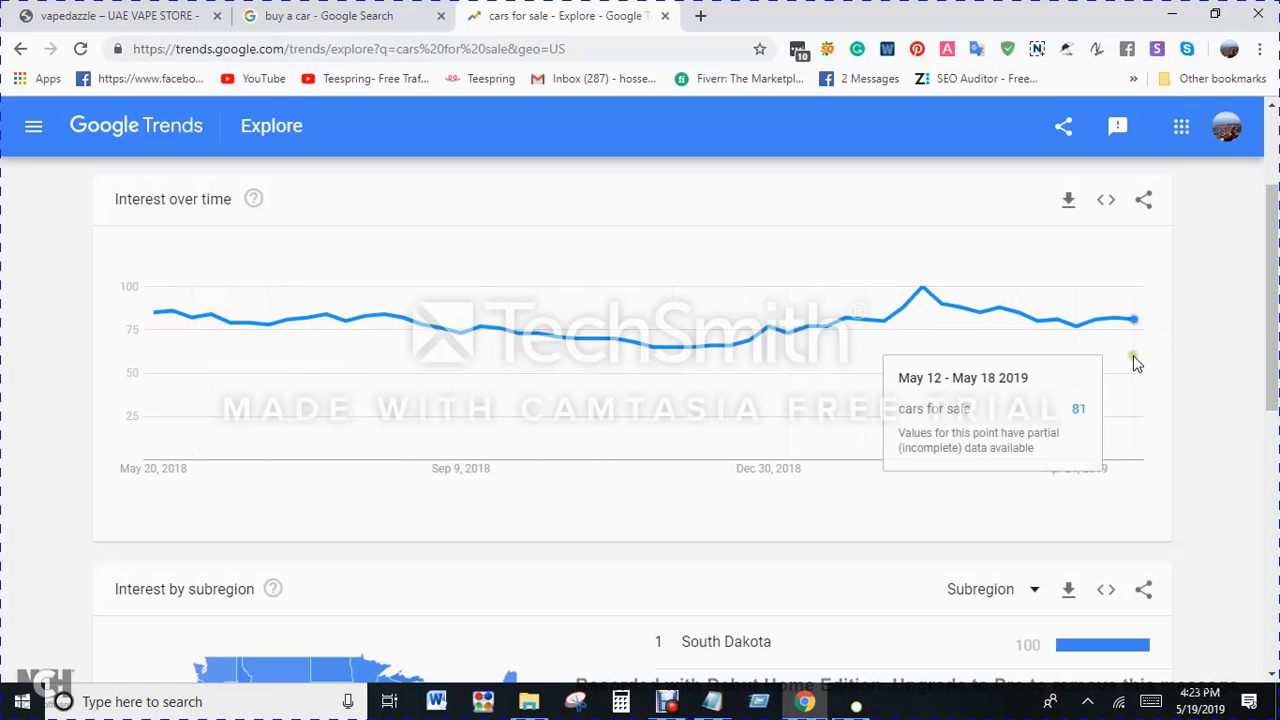
scroll(643, 480, down, 4)
scroll(503, 434, up, 3)
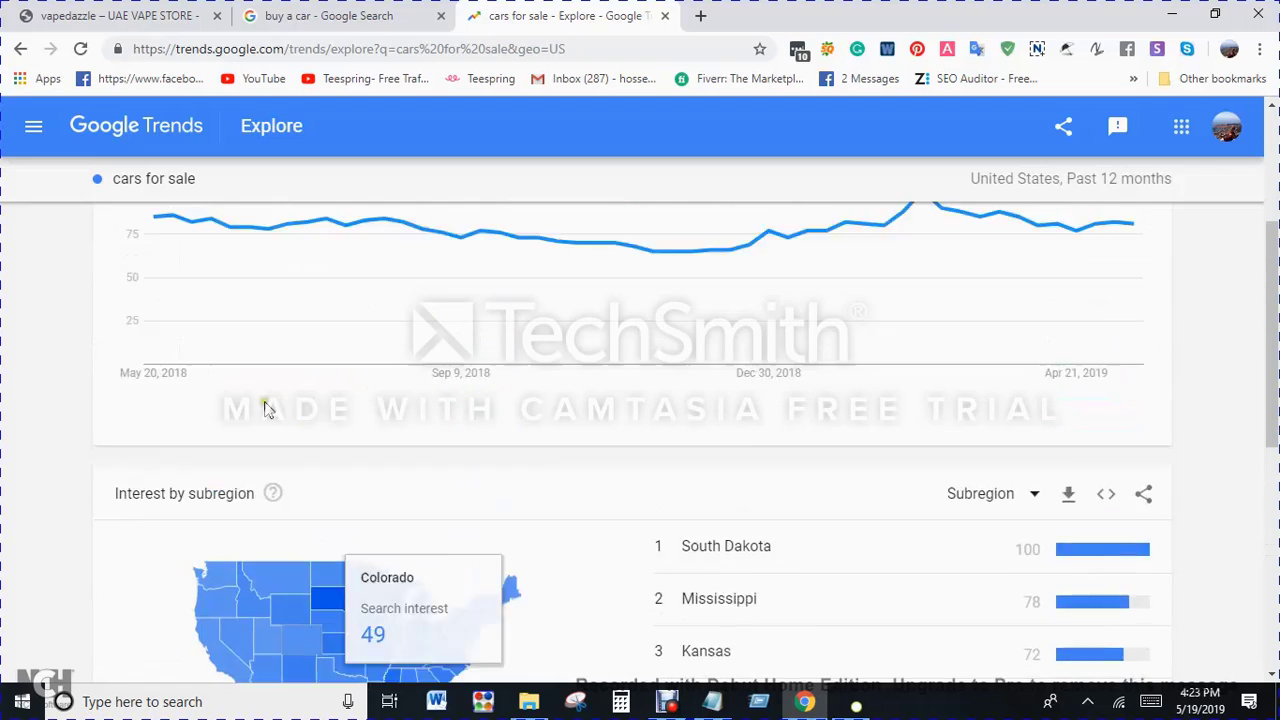
scroll(265, 410, up, 3)
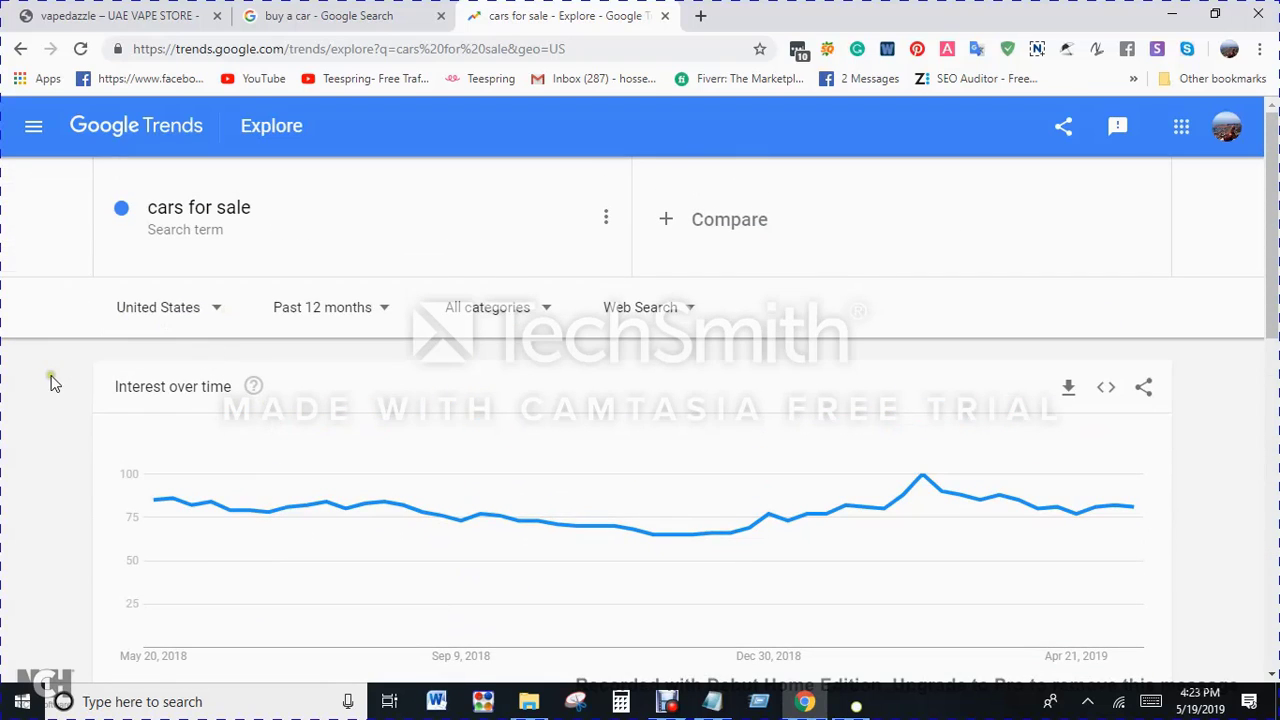
scroll(53, 383, down, 5)
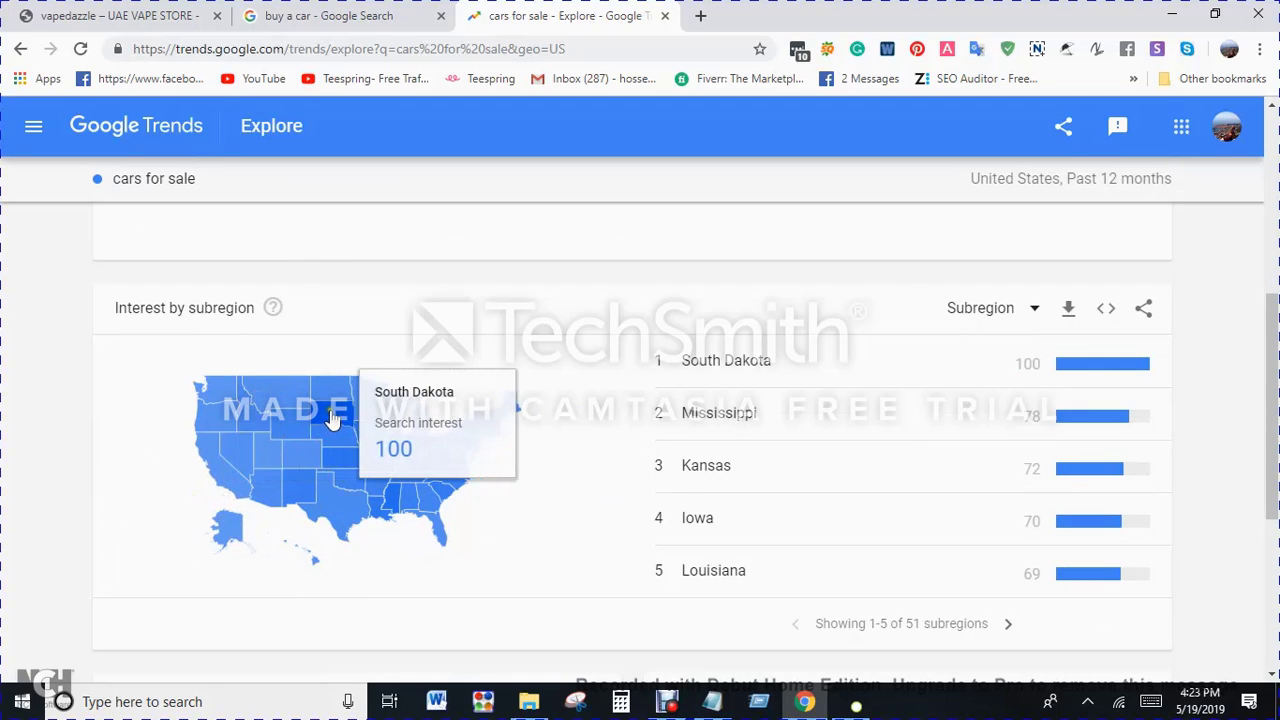
scroll(331, 420, up, 5)
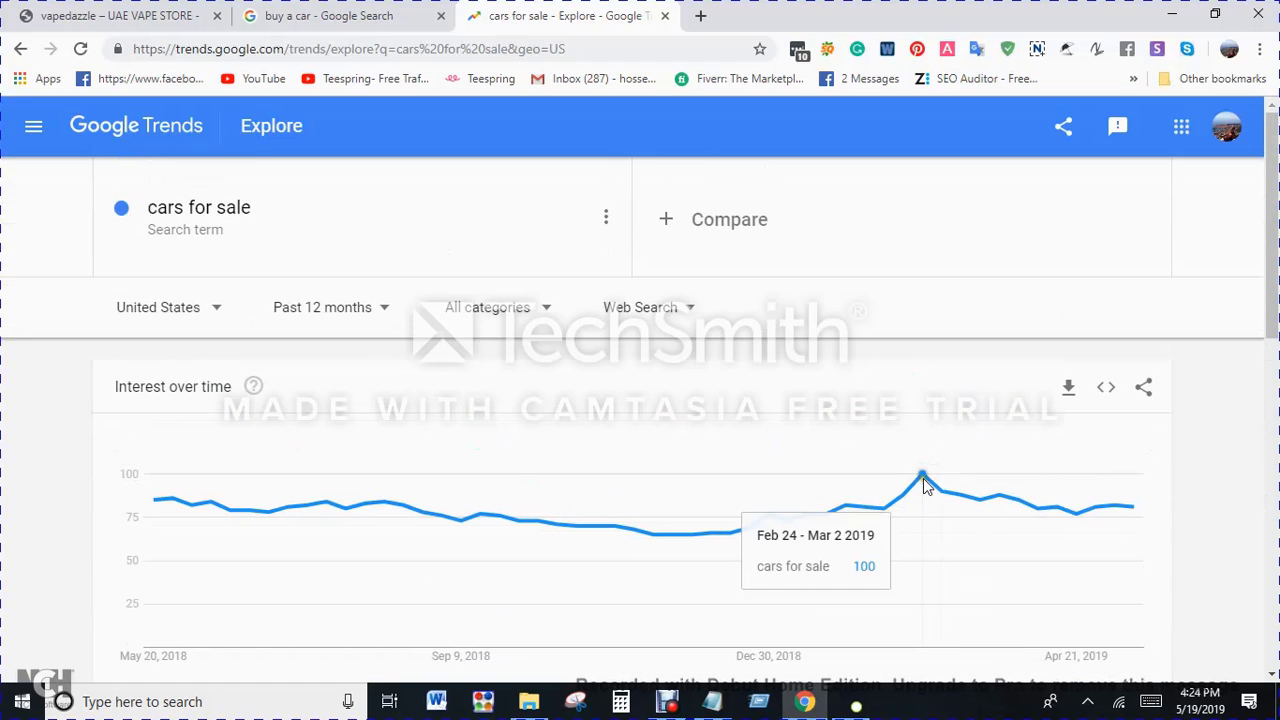
Step: Examine the related topics and related queries for "cars for sale" in the United States
scroll(922, 470, down, 8)
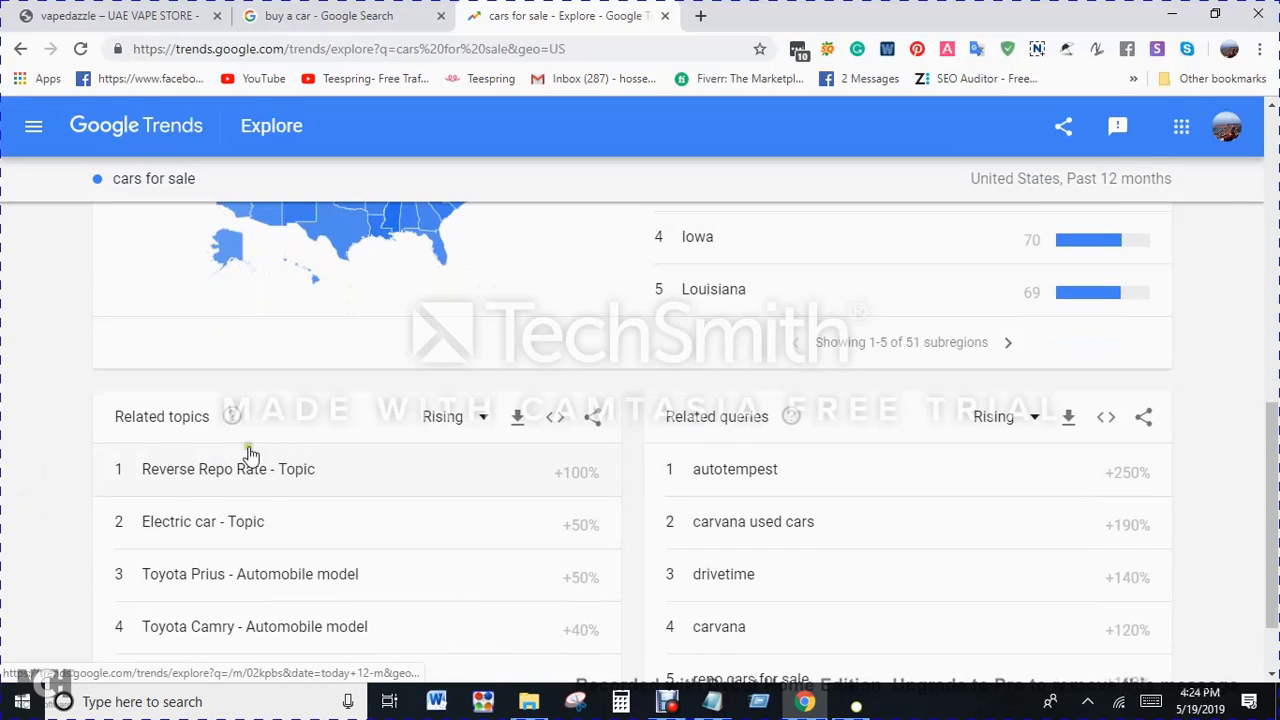
scroll(251, 449, down, 1)
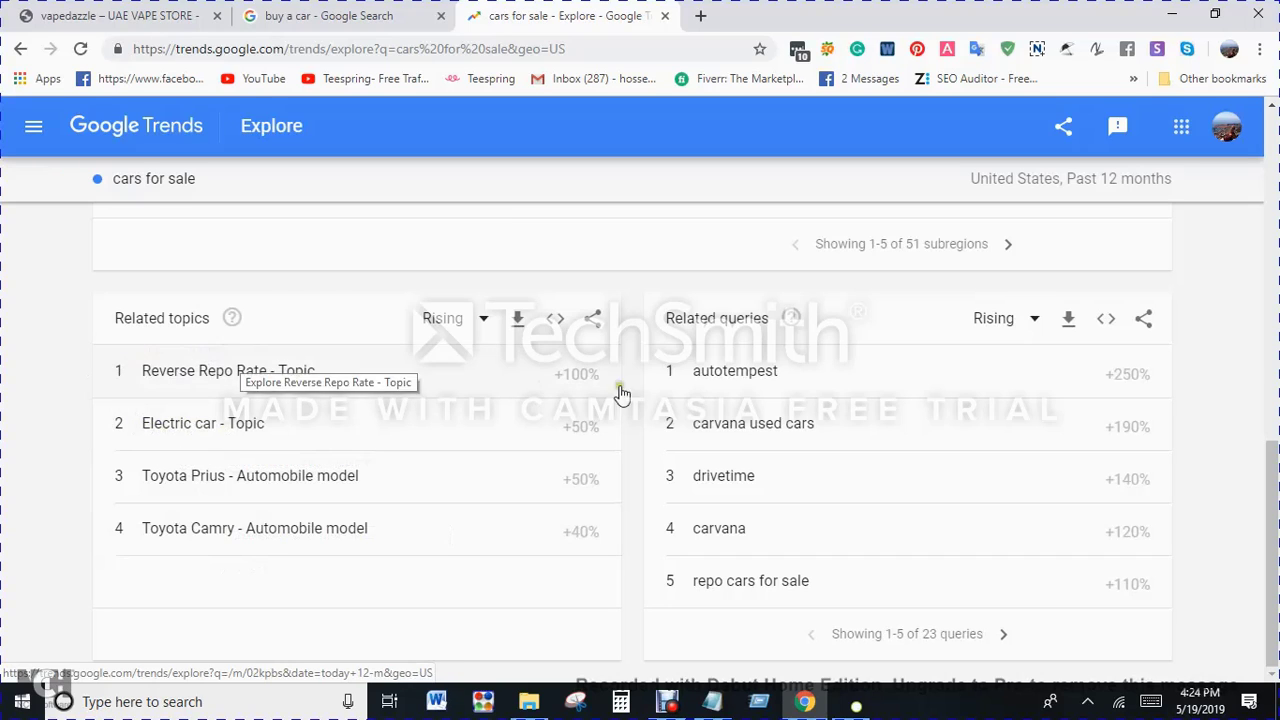
scroll(917, 374, up, 8)
scroll(969, 378, up, 1)
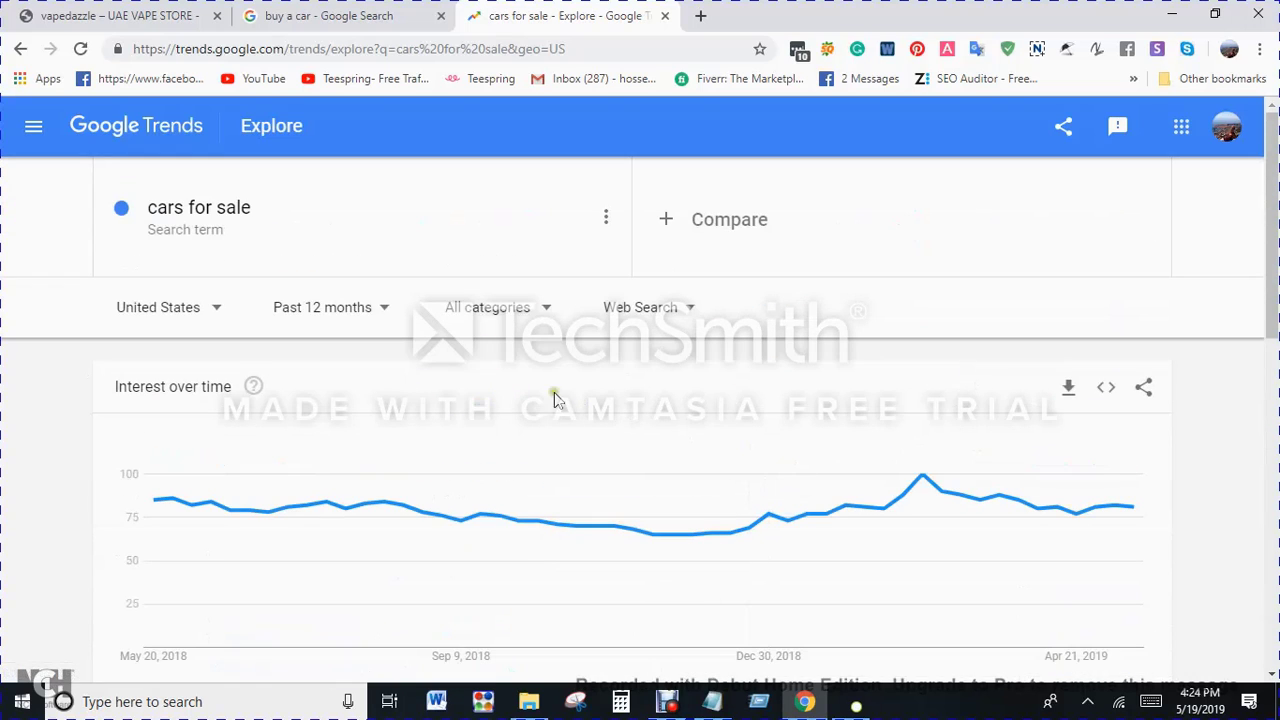
Step: Set the time range for "cars for sale" to Past 5 years and review the interest over time
click(352, 312)
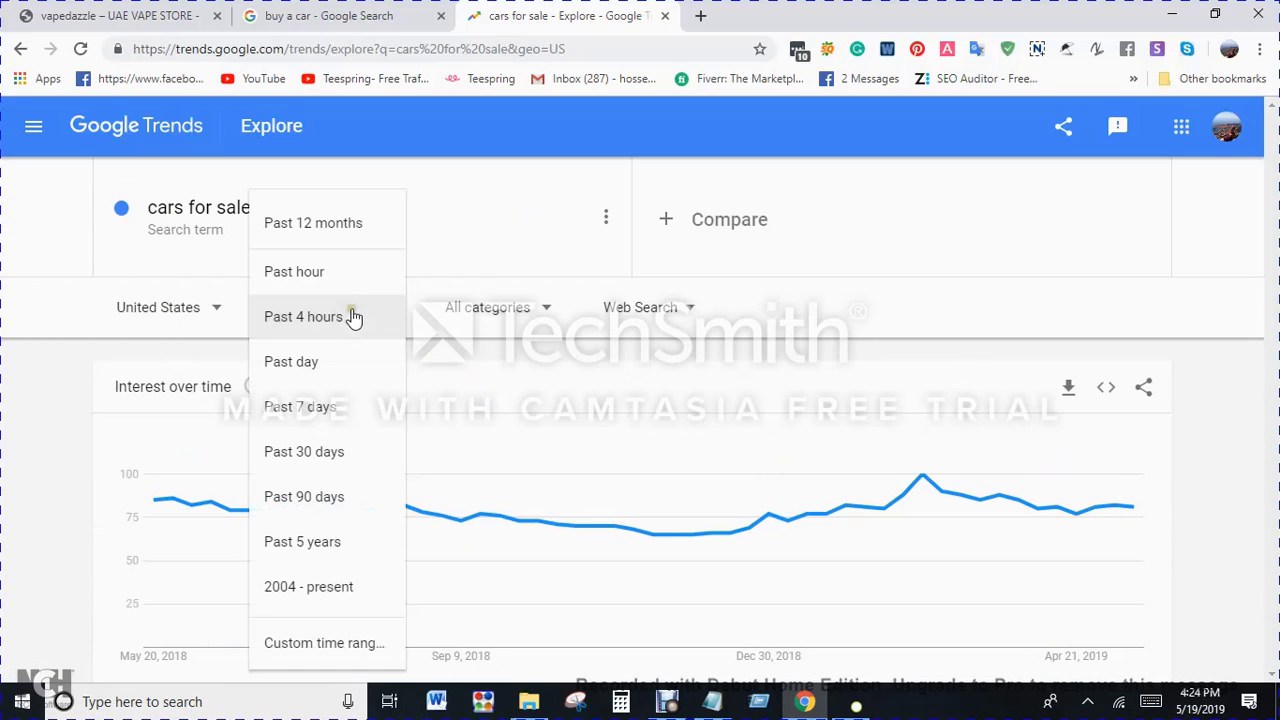
click(326, 545)
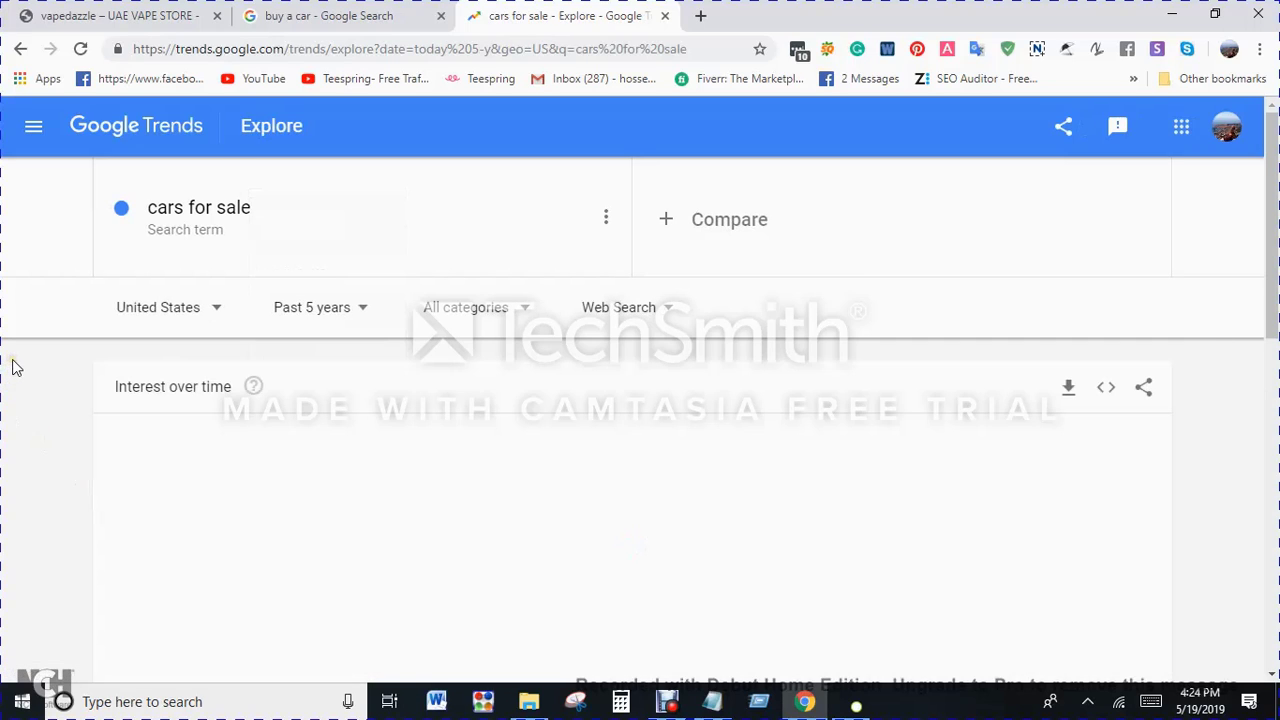
scroll(4, 365, down, 3)
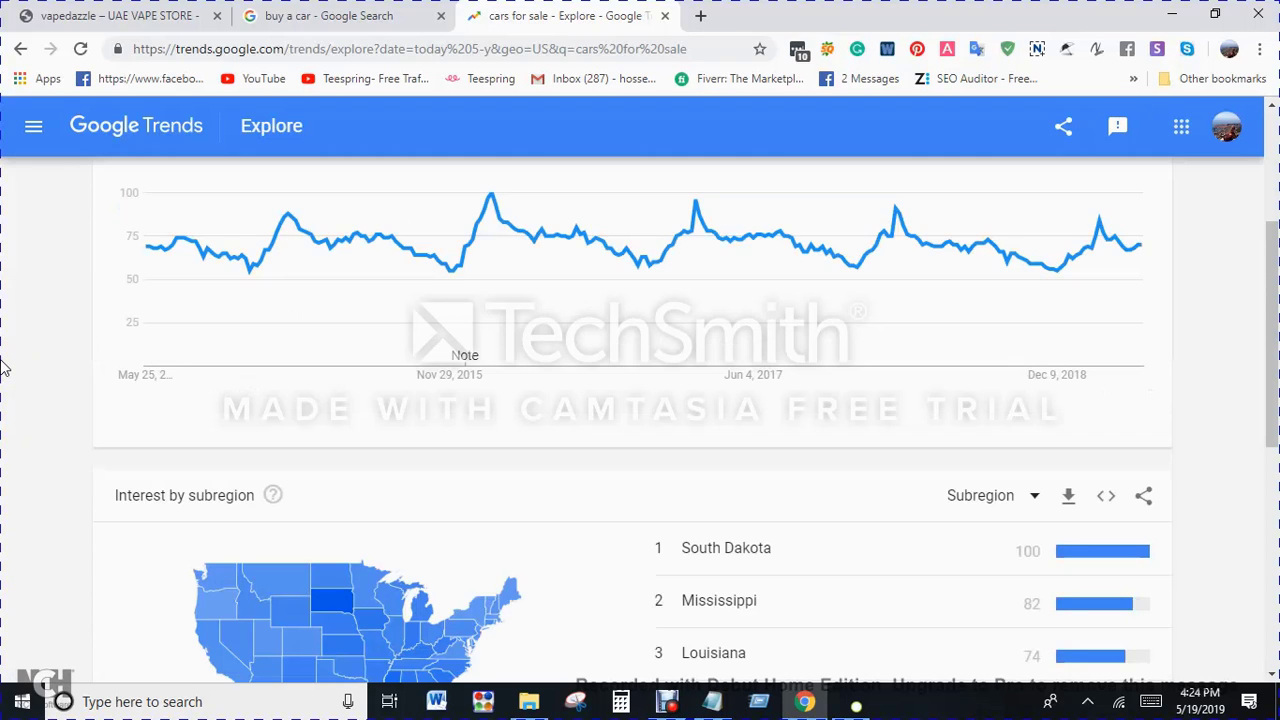
scroll(685, 375, up, 1)
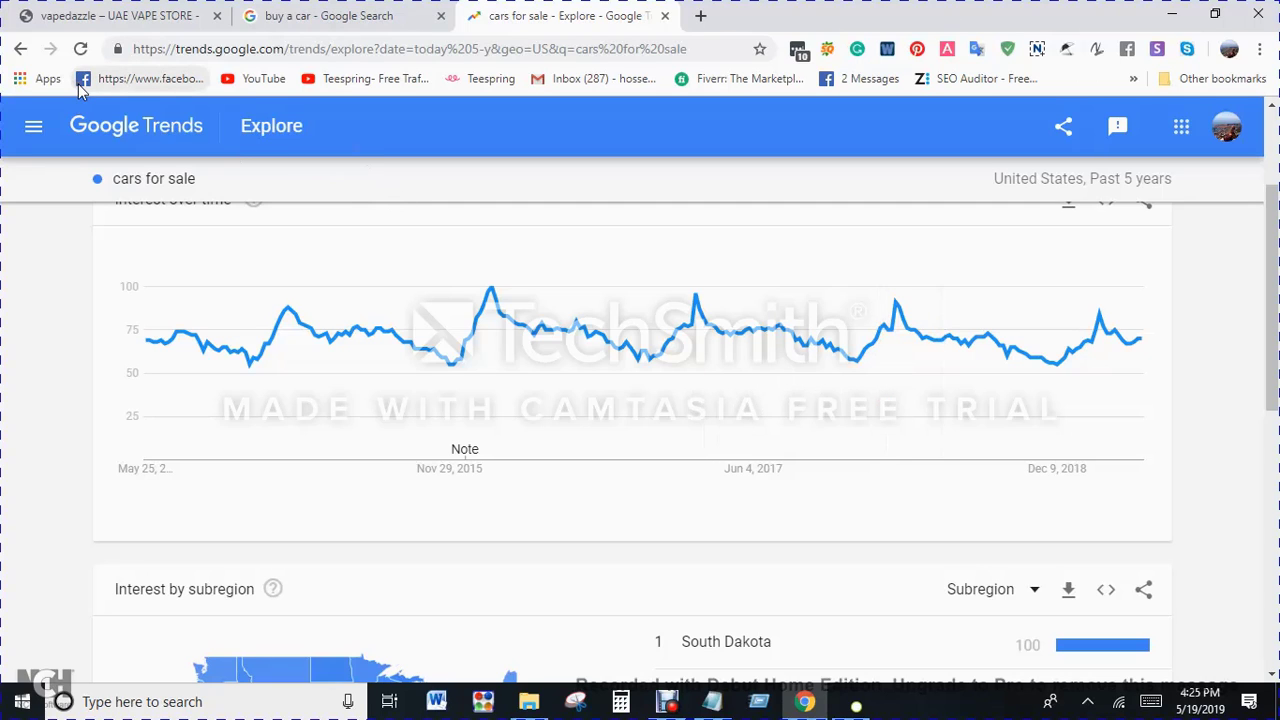
scroll(233, 252, up, 2)
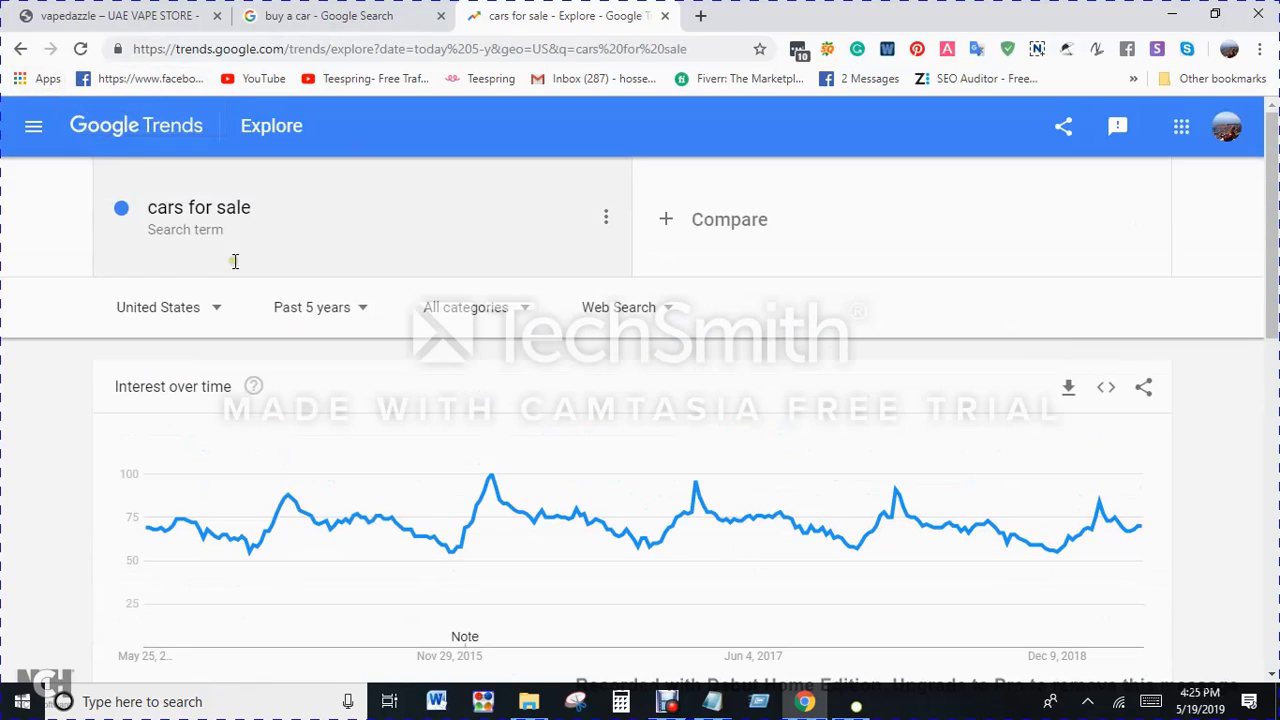
Step: Switch the location for "cars for sale" to Worldwide and examine the interest by region on the map
click(190, 302)
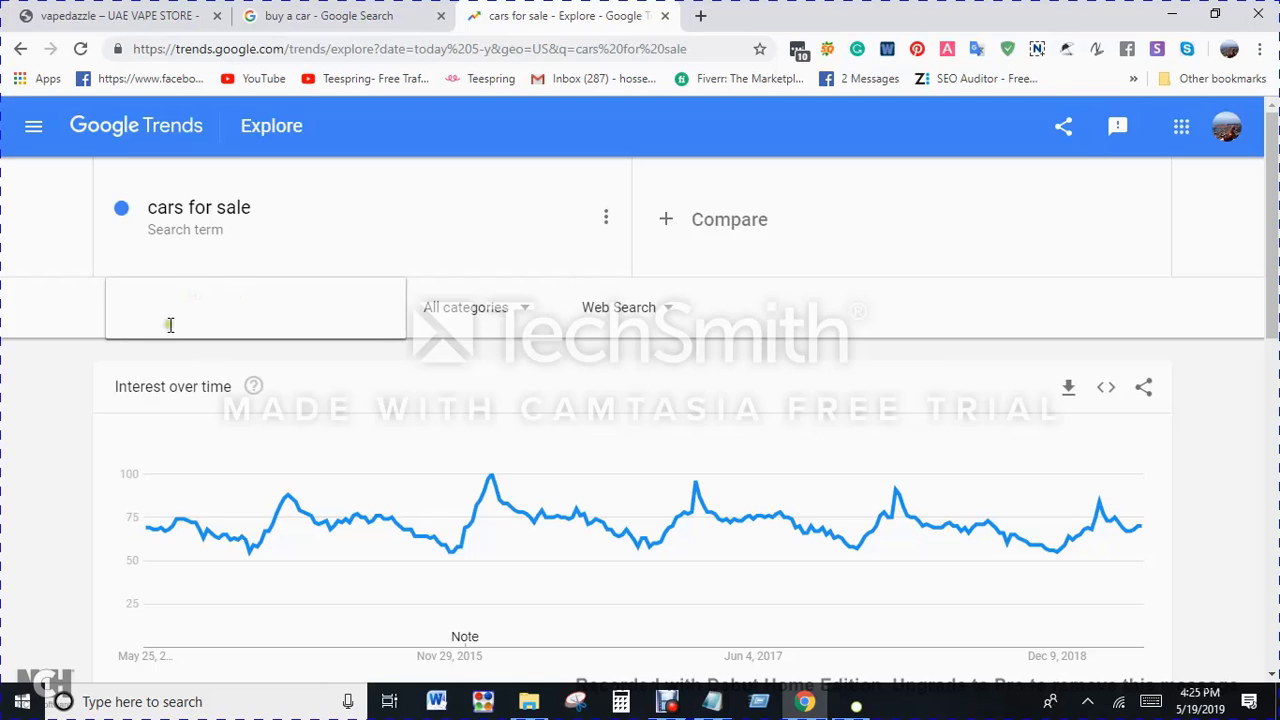
click(147, 378)
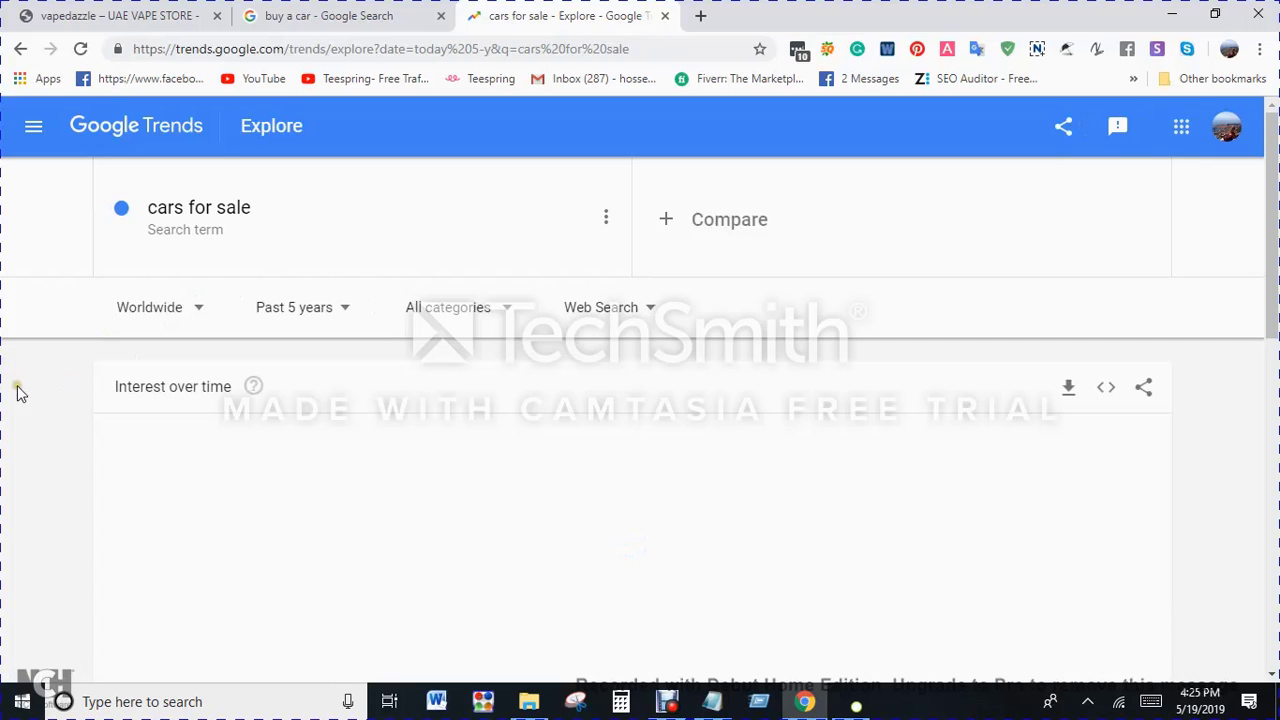
scroll(20, 413, down, 1)
scroll(286, 408, down, 4)
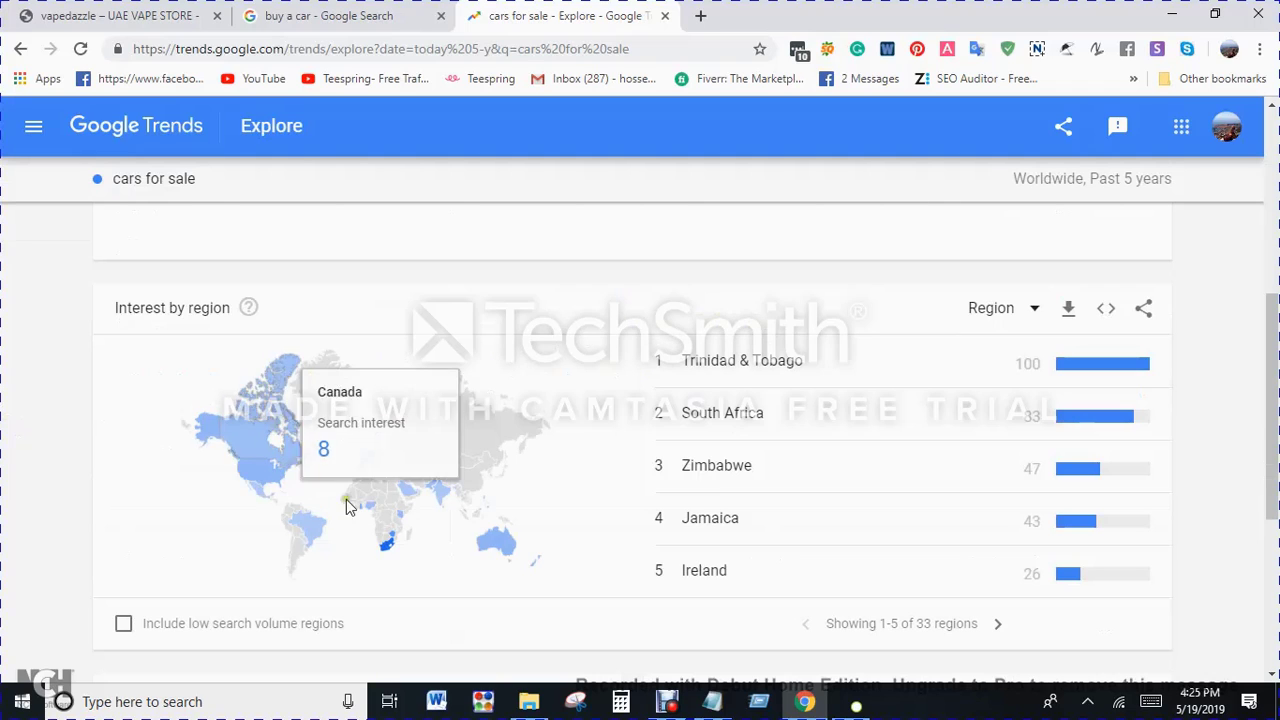
mouse_move(249, 467)
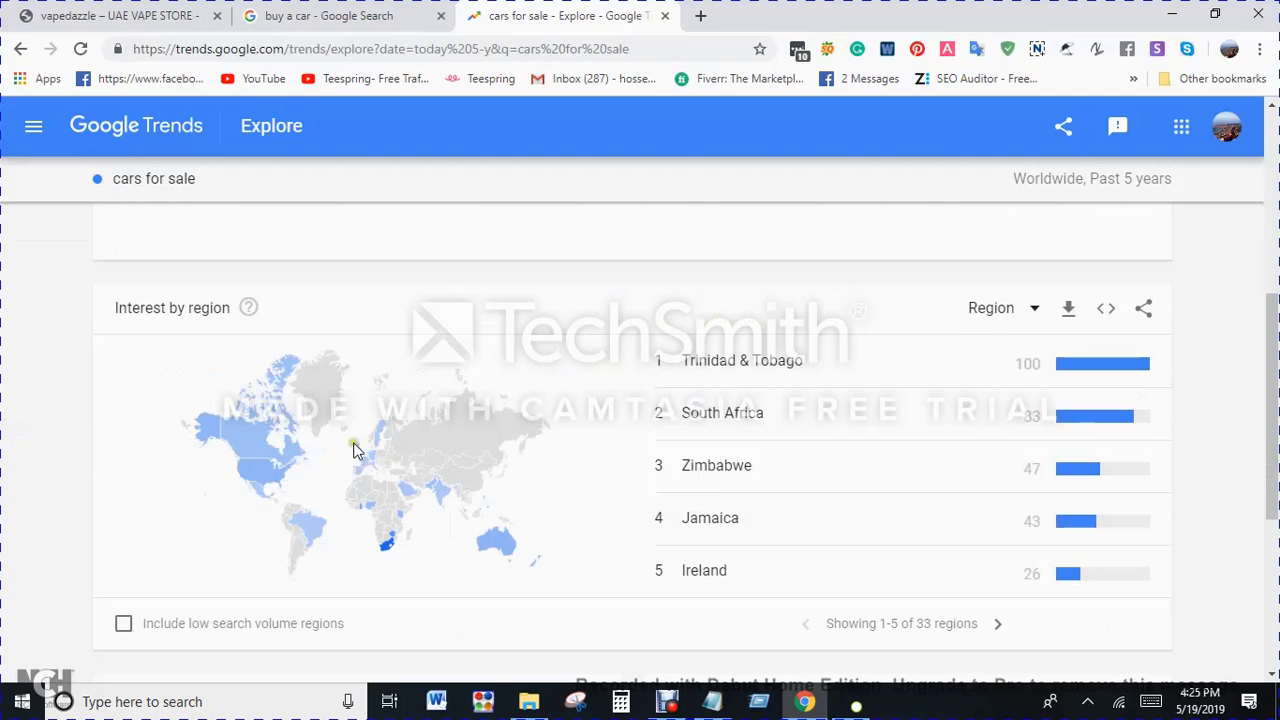
scroll(406, 509, down, 4)
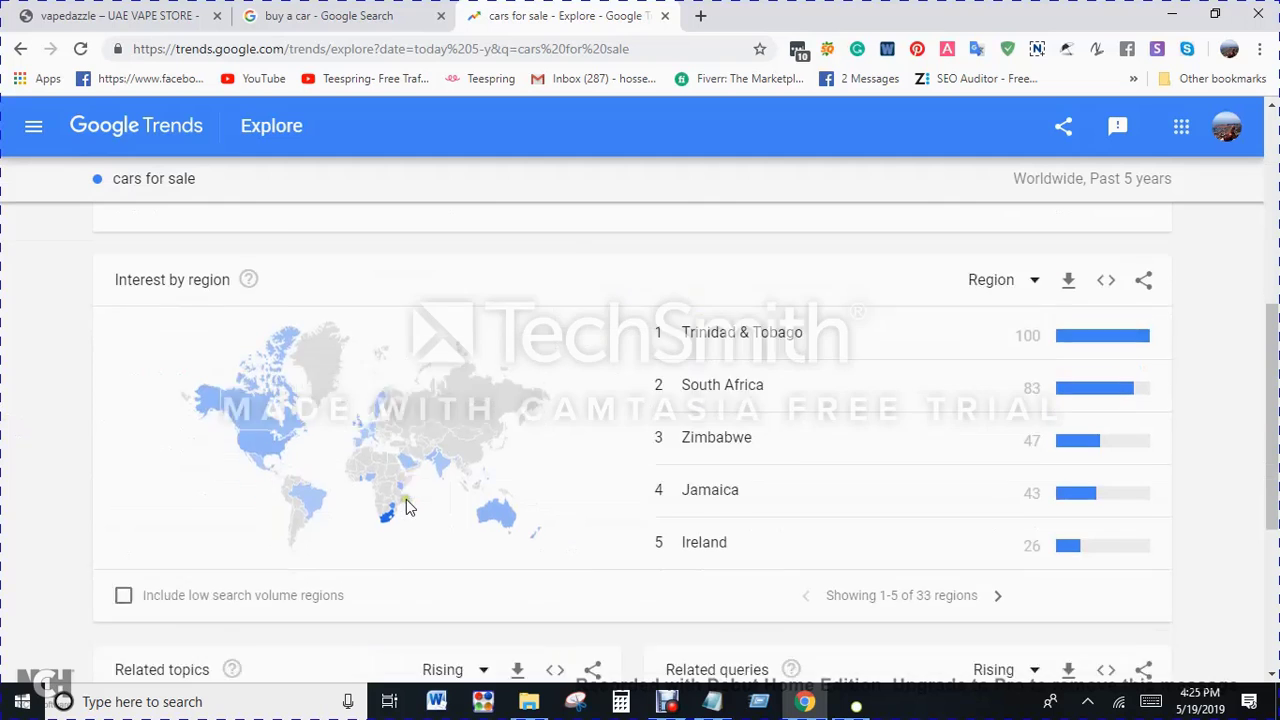
scroll(337, 484, up, 8)
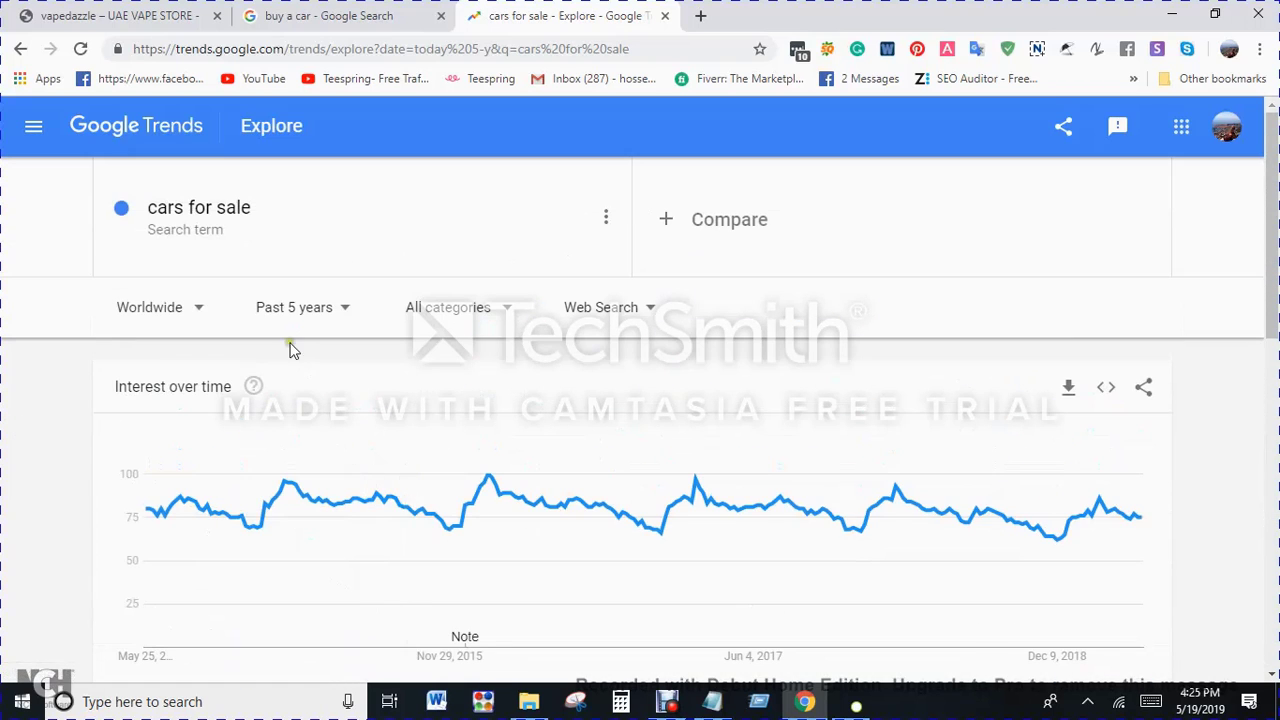
Step: Set the time range for "cars for sale" to 2004 - present and review the worldwide interest over time
click(294, 307)
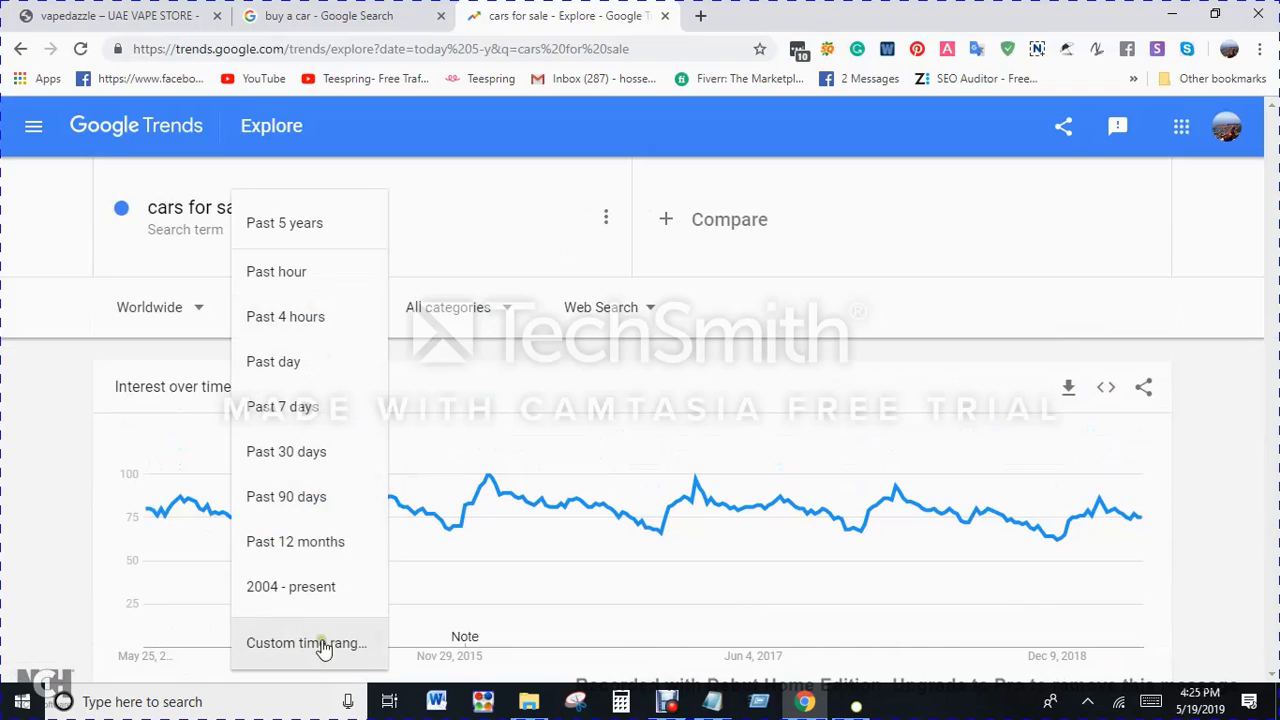
click(288, 586)
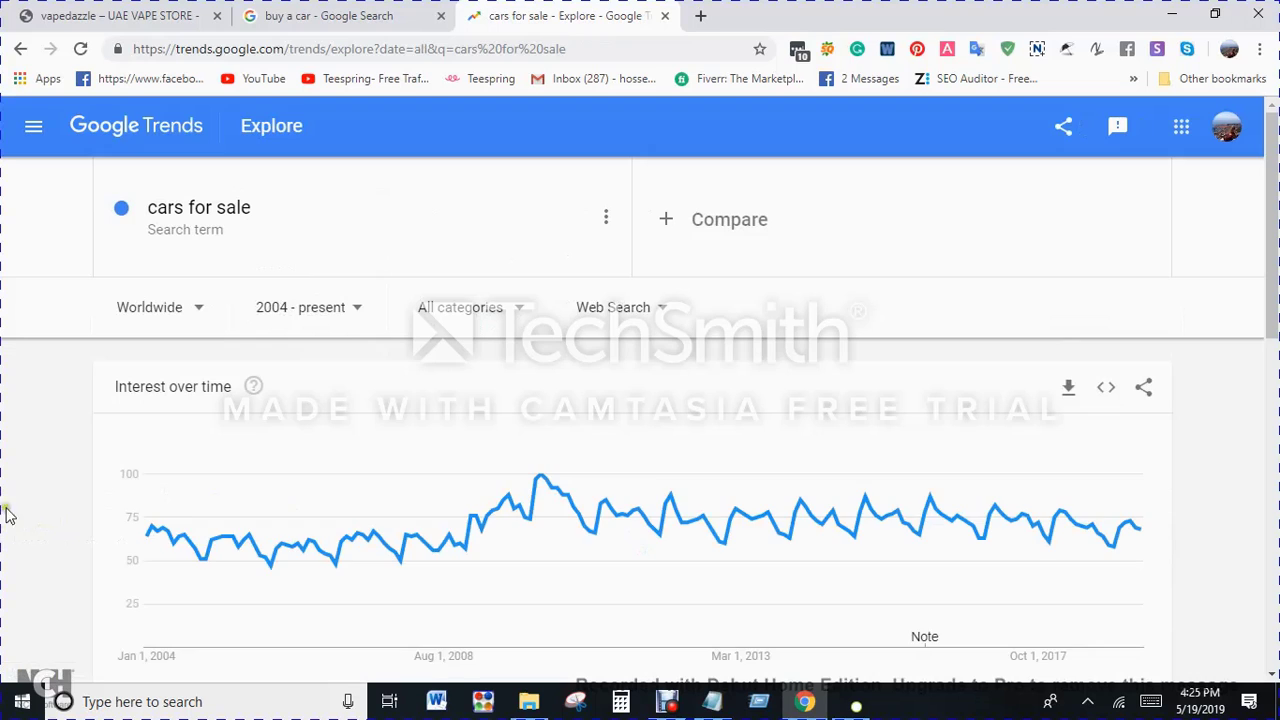
scroll(759, 498, down, 2)
scroll(706, 466, up, 2)
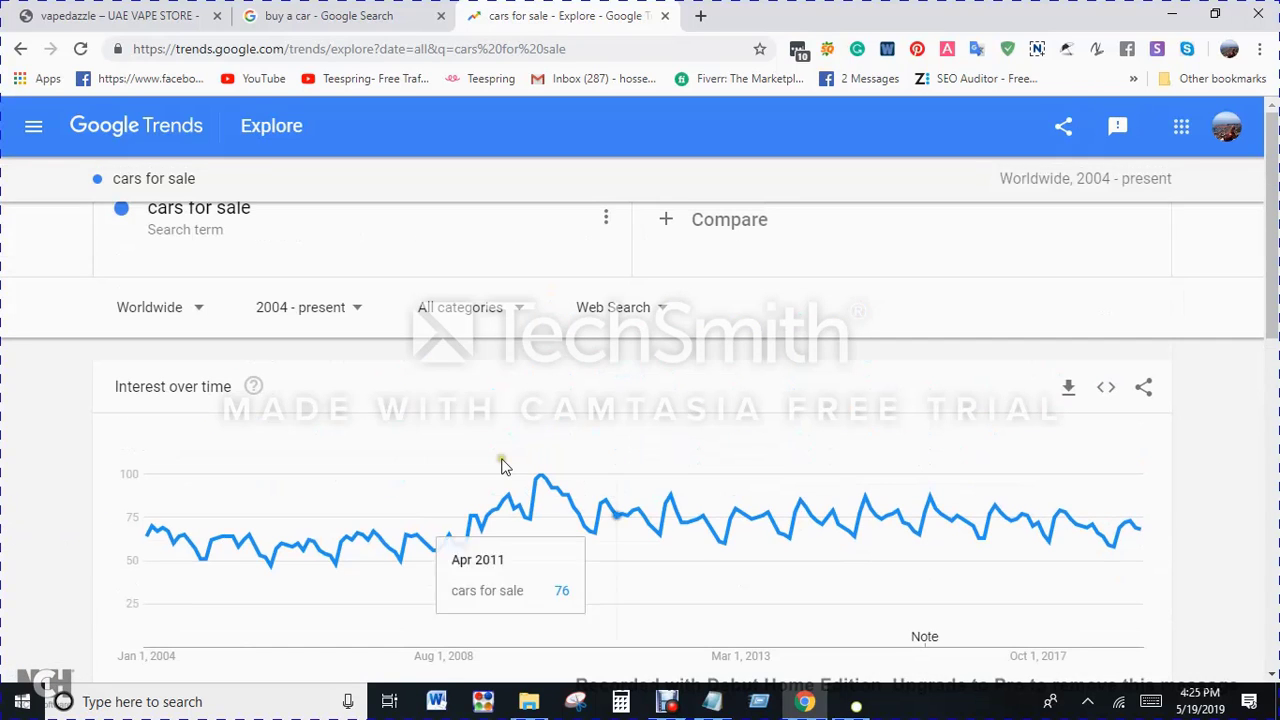
click(155, 310)
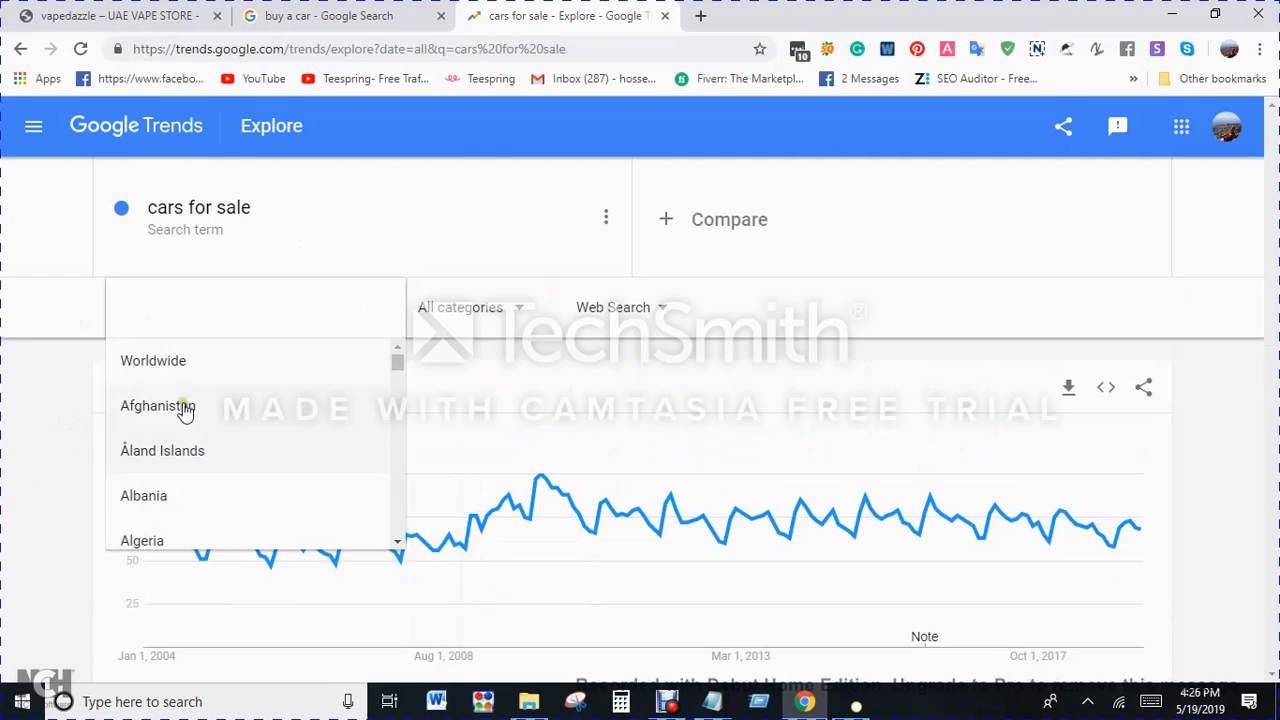
click(3, 435)
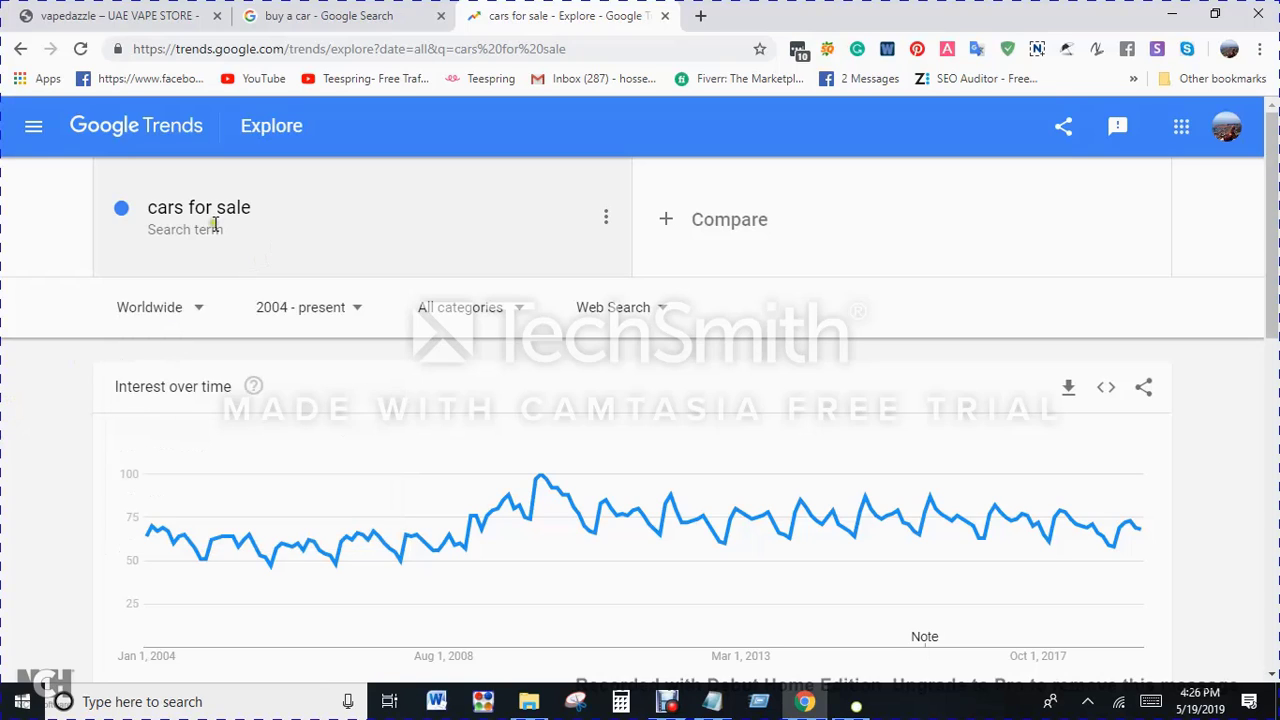
Step: Copy "used cars for sale" from the Notepad list and explore it in Google Trends in place of the current search term
click(680, 703)
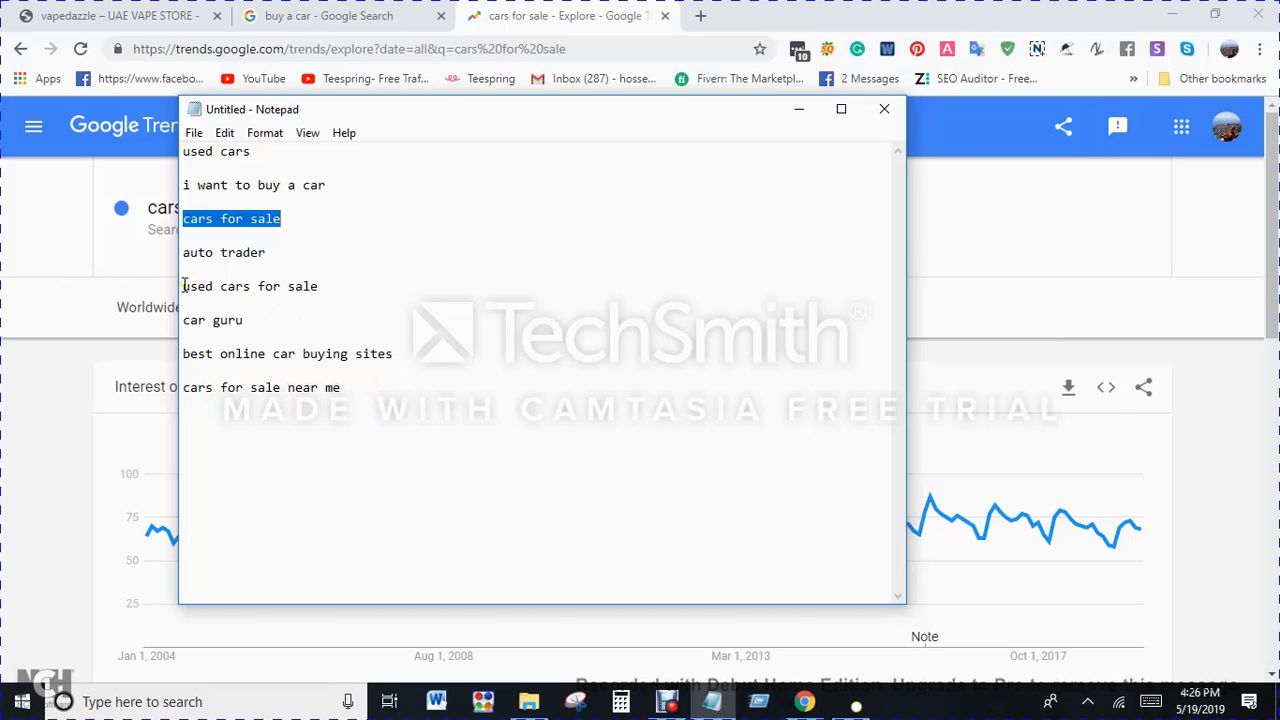
drag(183, 286, 362, 286)
key(ctrl+c)
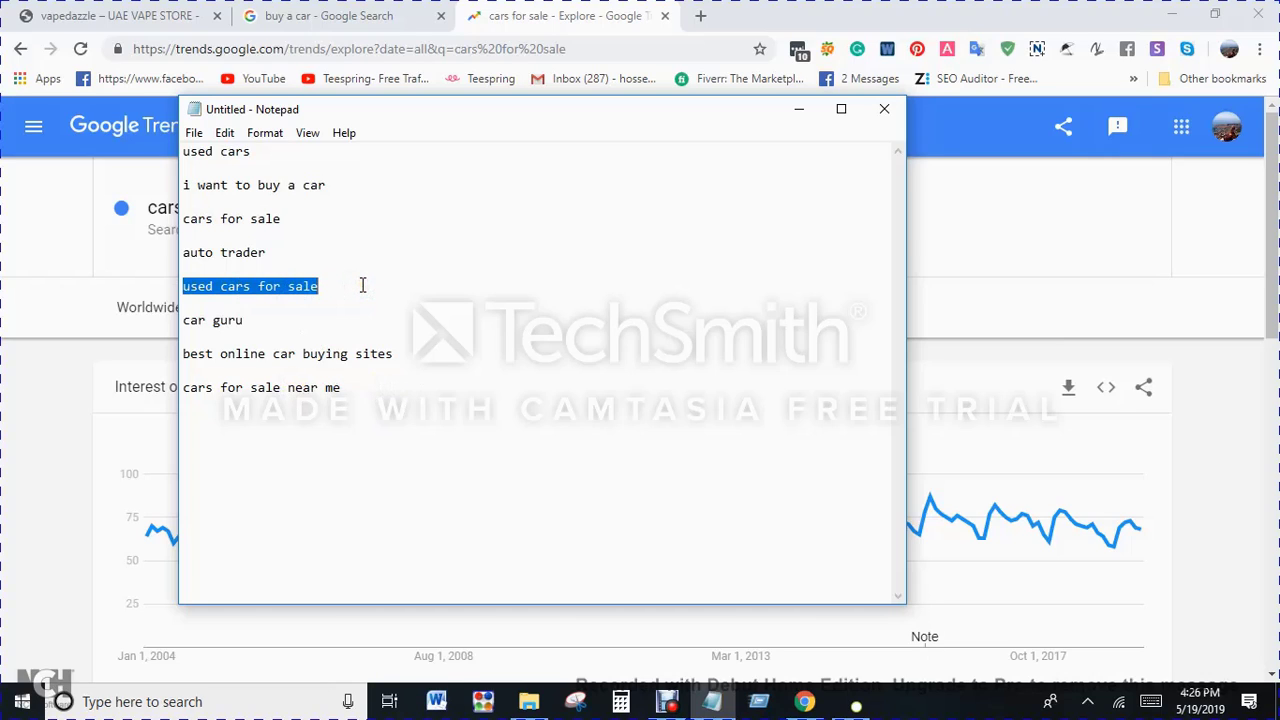
click(29, 399)
click(364, 238)
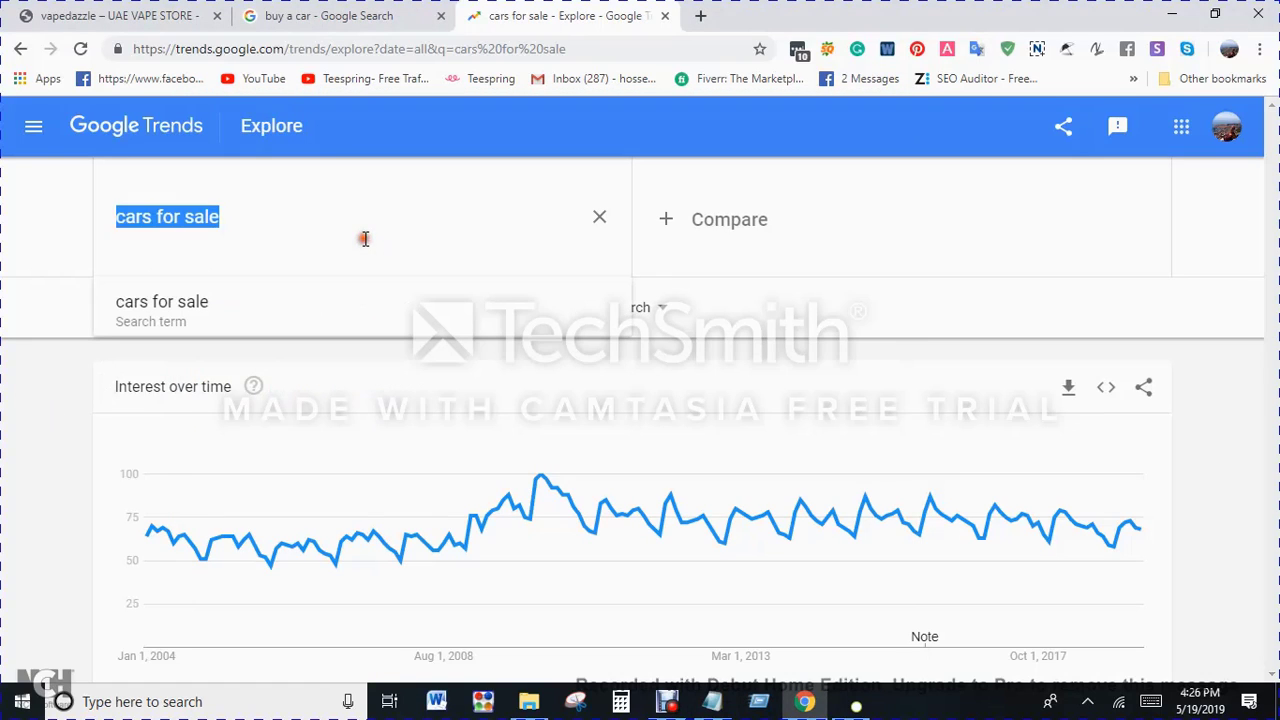
key(ctrl+v)
click(377, 316)
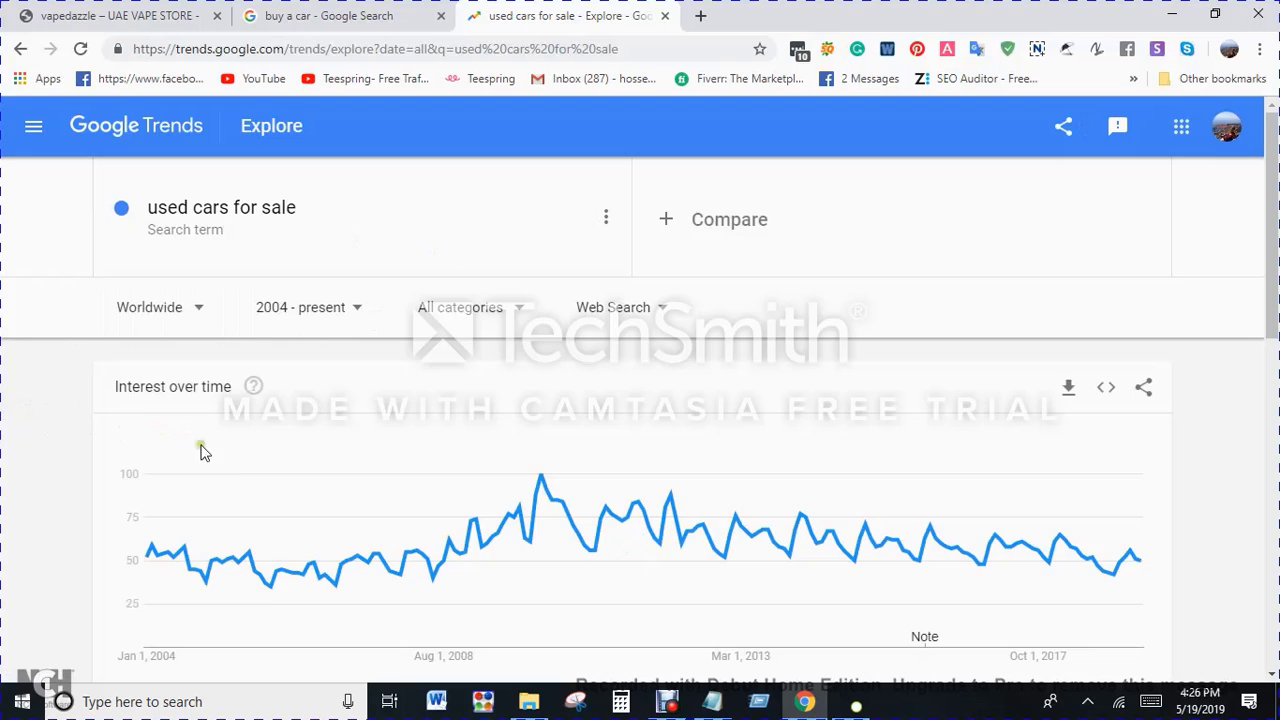
Step: Set the time range for "used cars for sale" to Past 5 years
scroll(210, 461, down, 3)
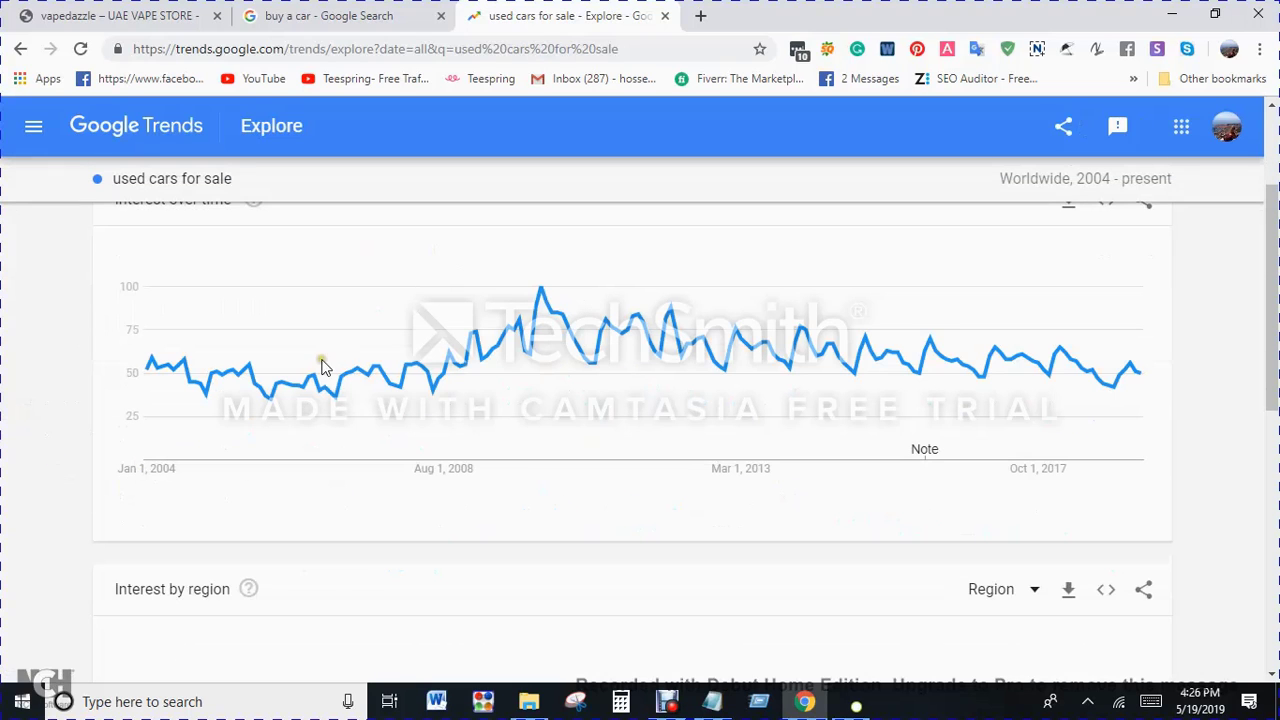
scroll(214, 400, up, 3)
click(348, 312)
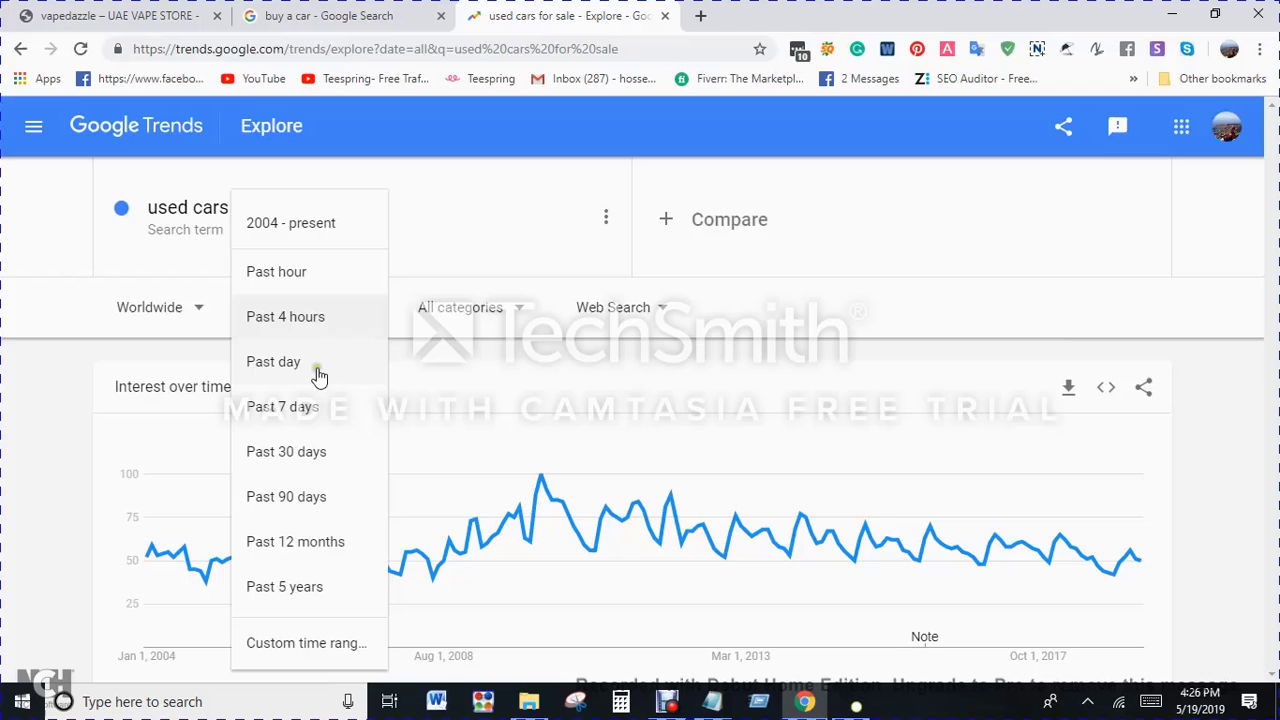
click(282, 589)
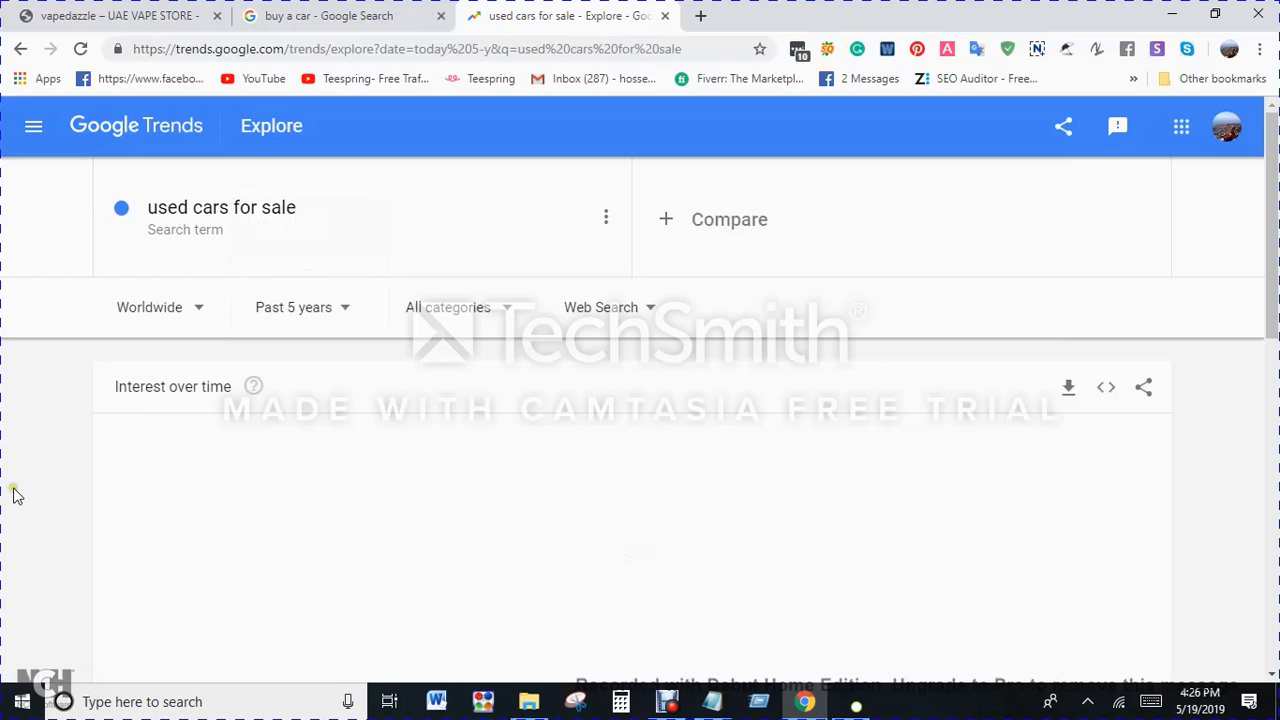
scroll(15, 492, down, 2)
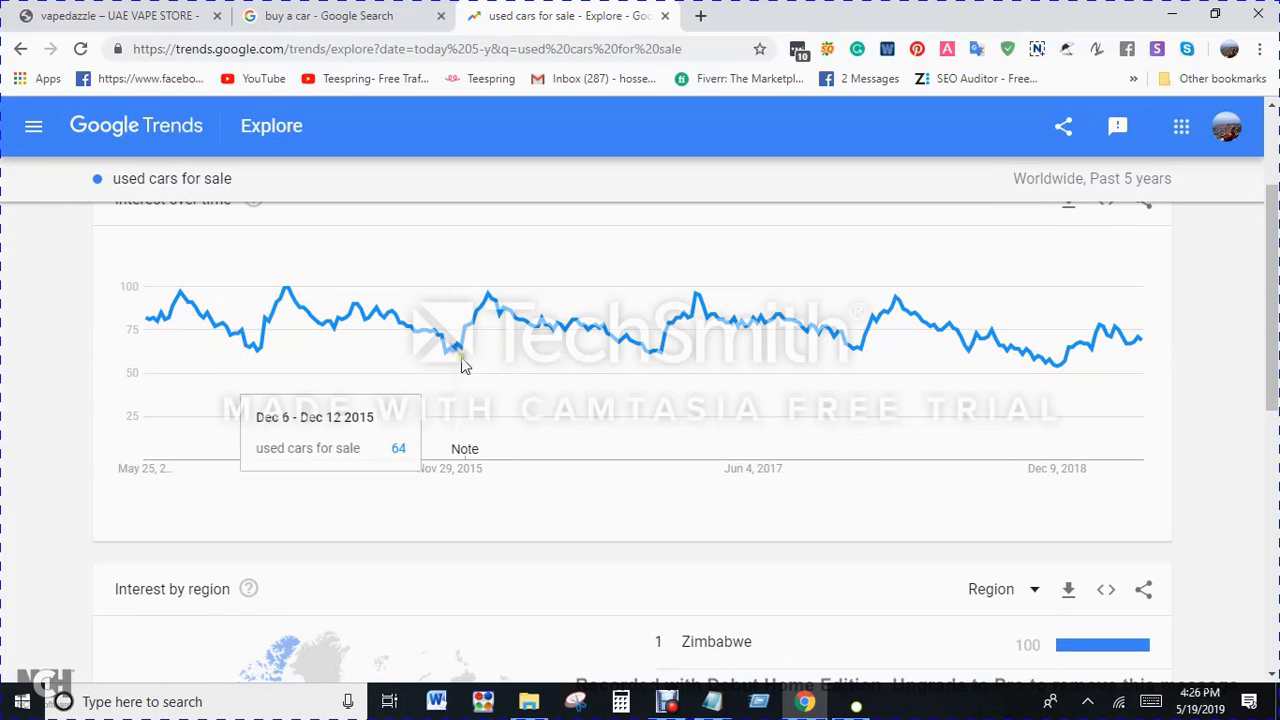
Step: Examine the worldwide interest over time, related topics and related queries for "used cars for sale"
scroll(905, 445, up, 2)
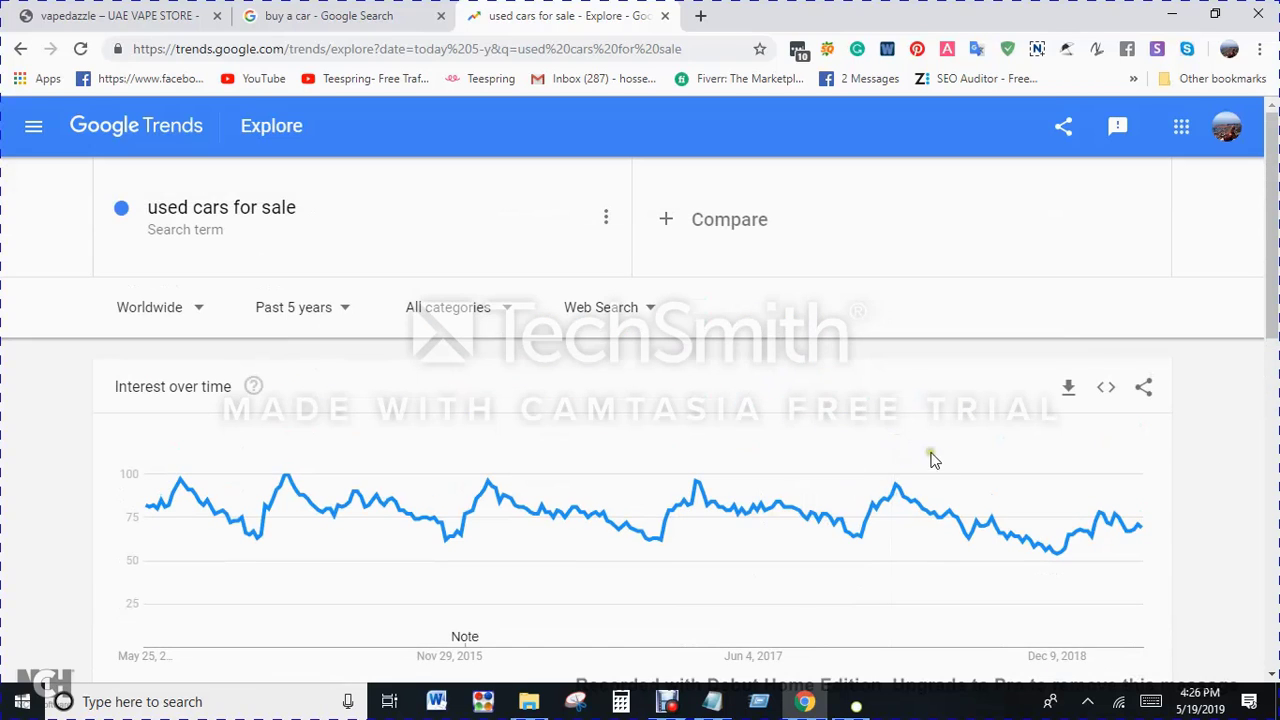
scroll(945, 480, down, 4)
scroll(890, 518, up, 2)
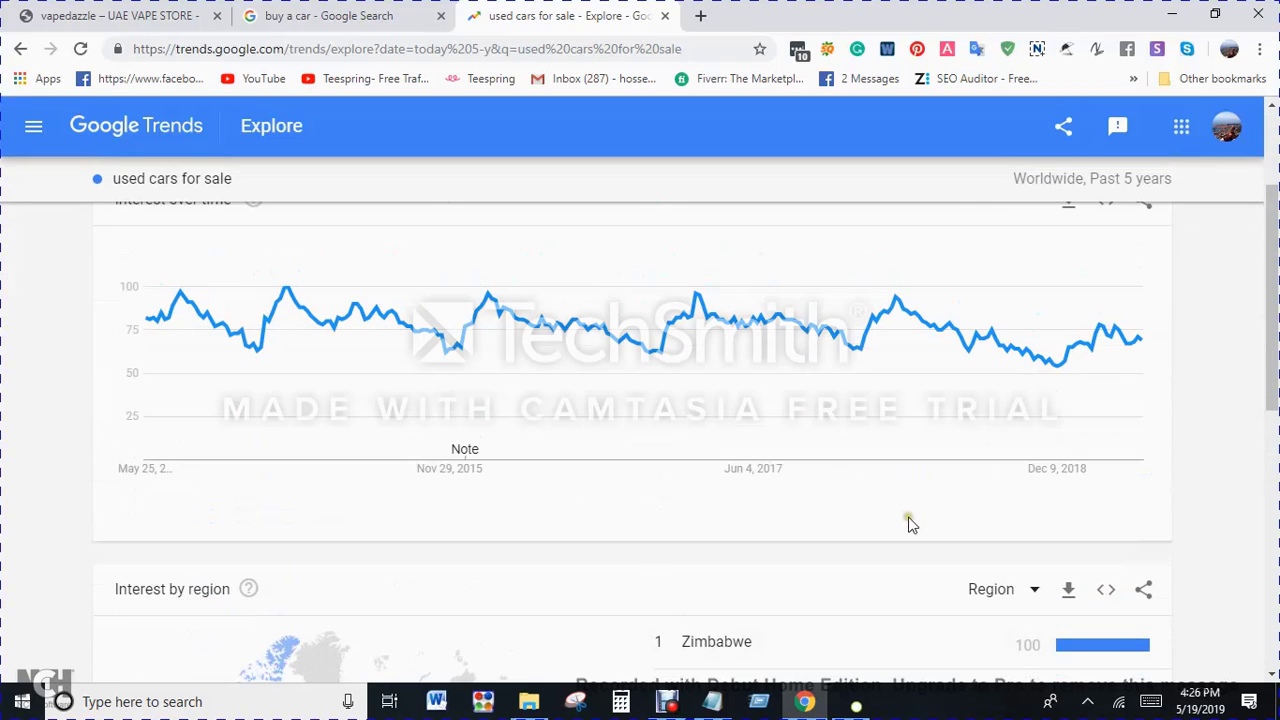
scroll(925, 523, up, 1)
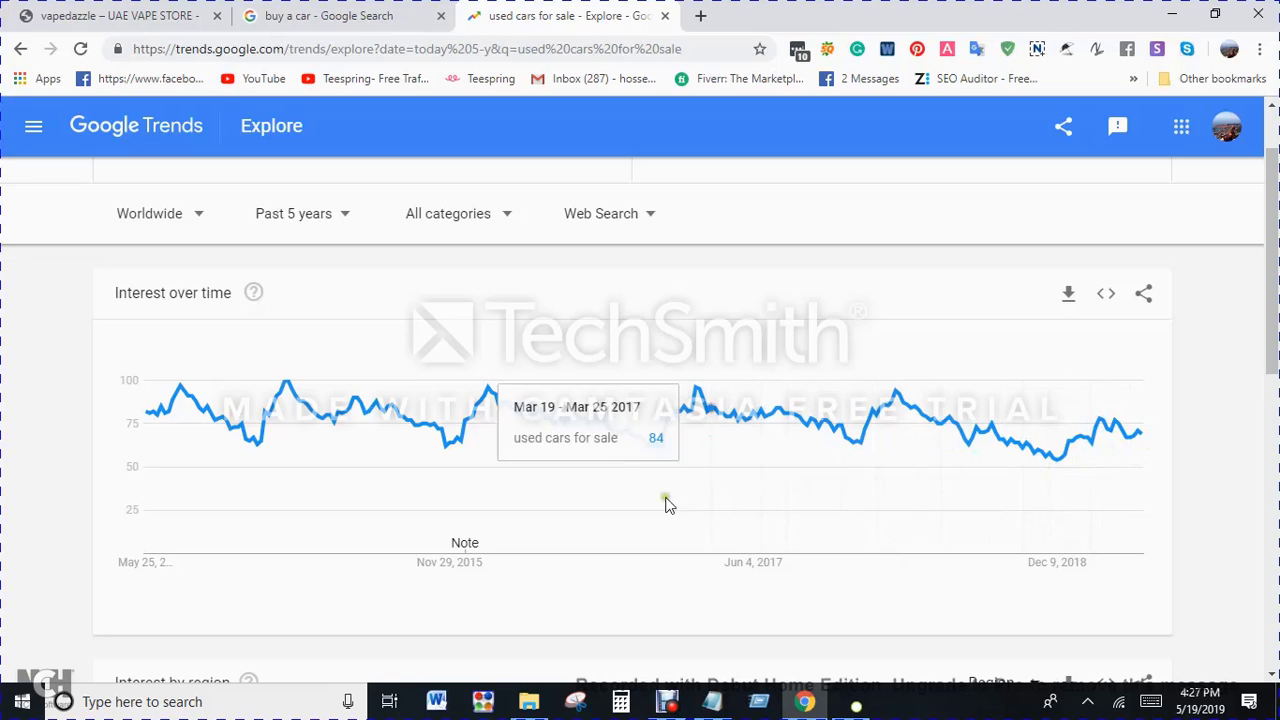
scroll(70, 445, up, 1)
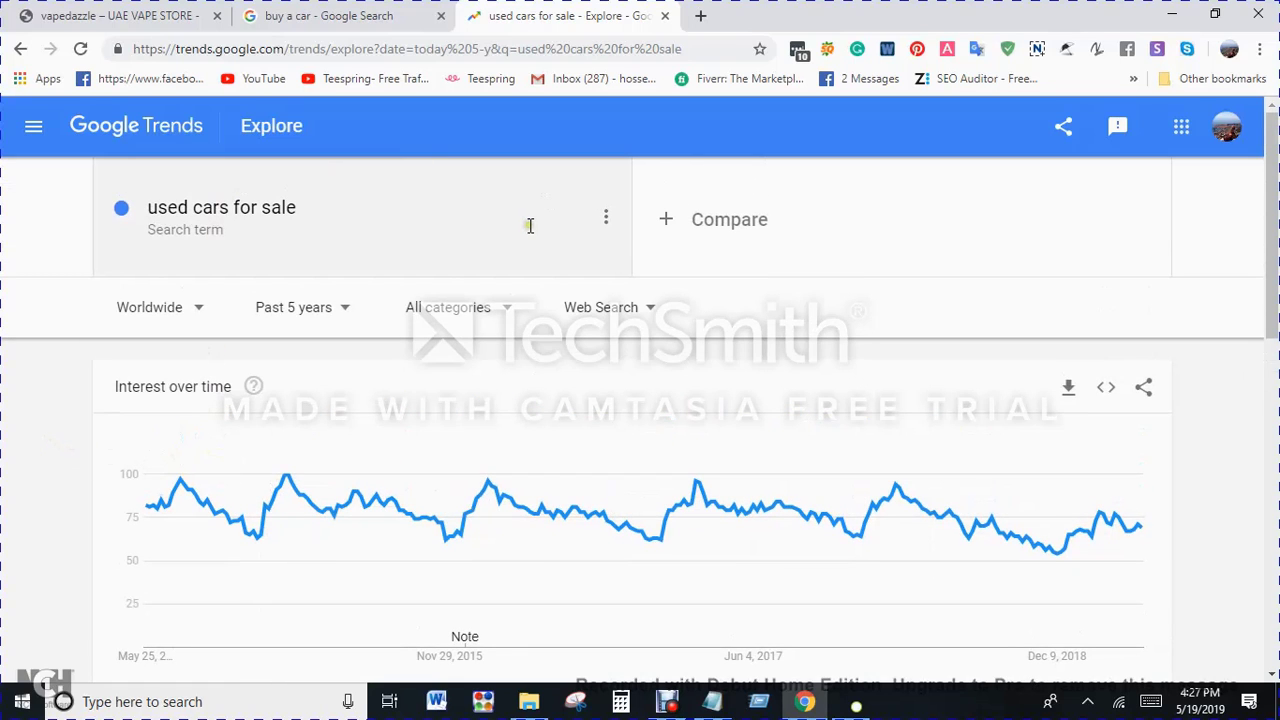
scroll(535, 350, down, 9)
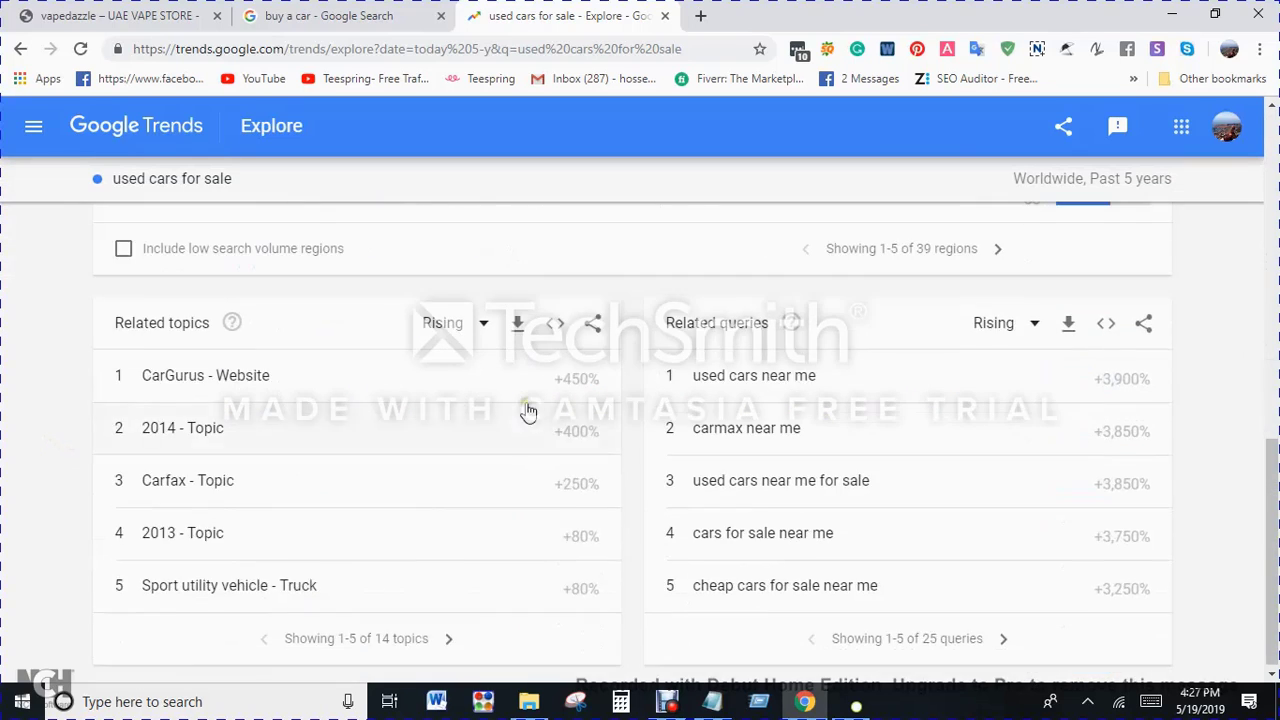
scroll(528, 410, up, 10)
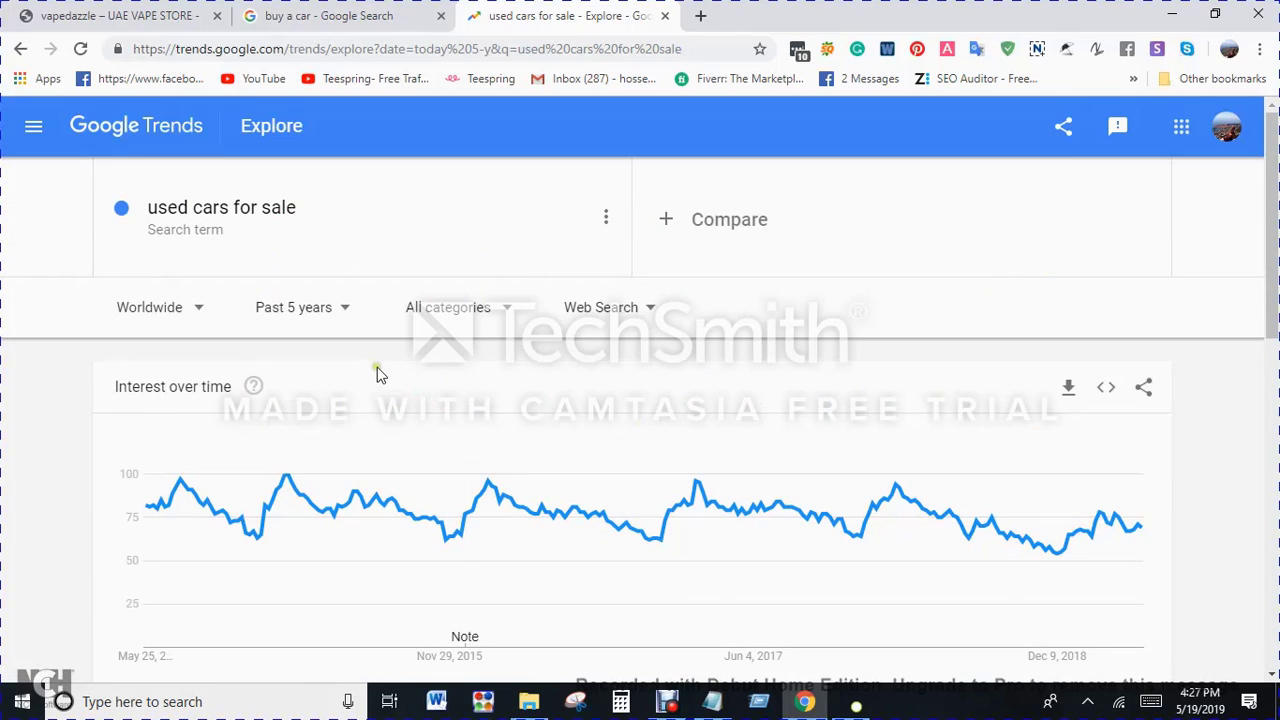
Step: Copy "cars for sale" from the Notepad list, compare it with "used cars for sale" in Google Trends and review their interest over time
click(712, 701)
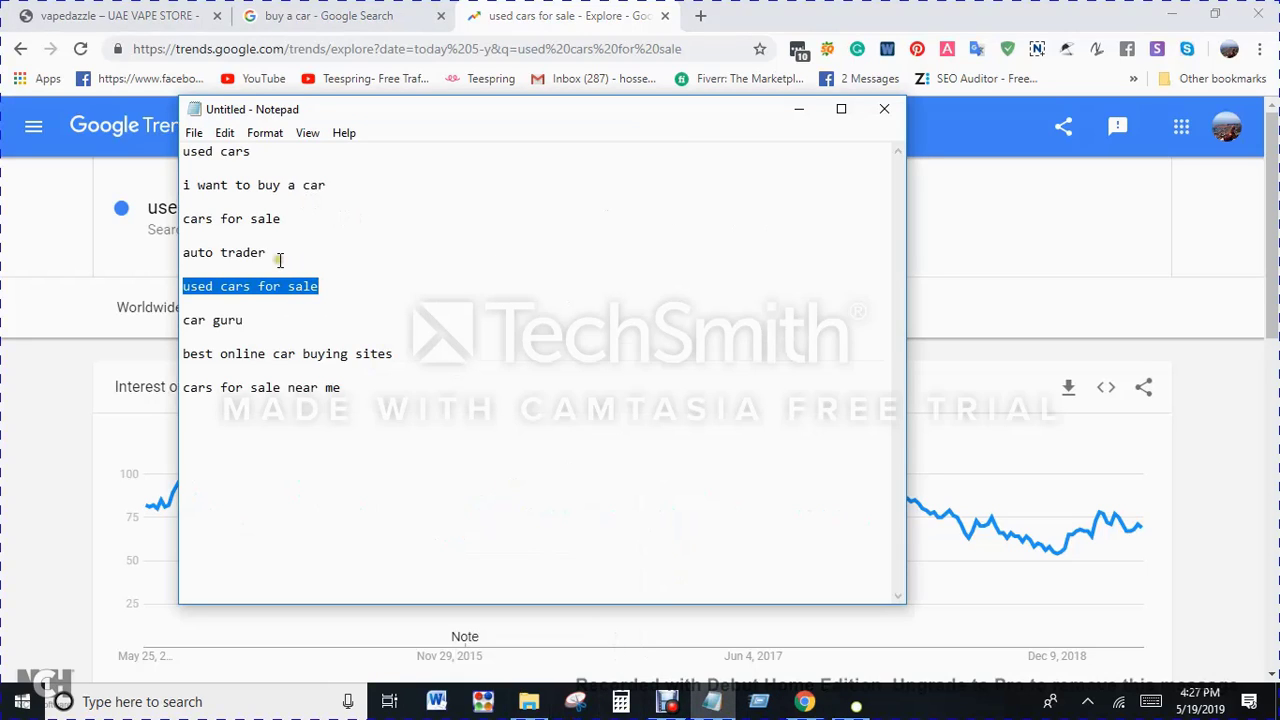
drag(326, 222, 150, 225)
key(ctrl+c)
click(10, 305)
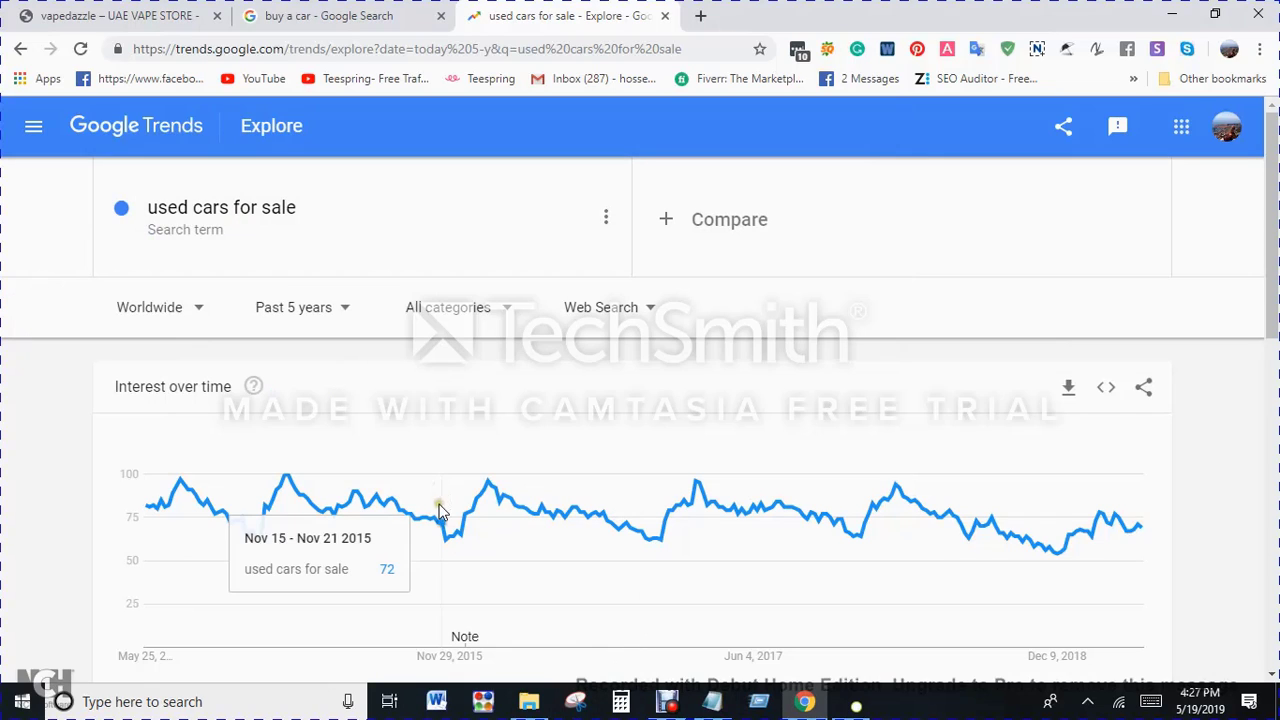
click(760, 217)
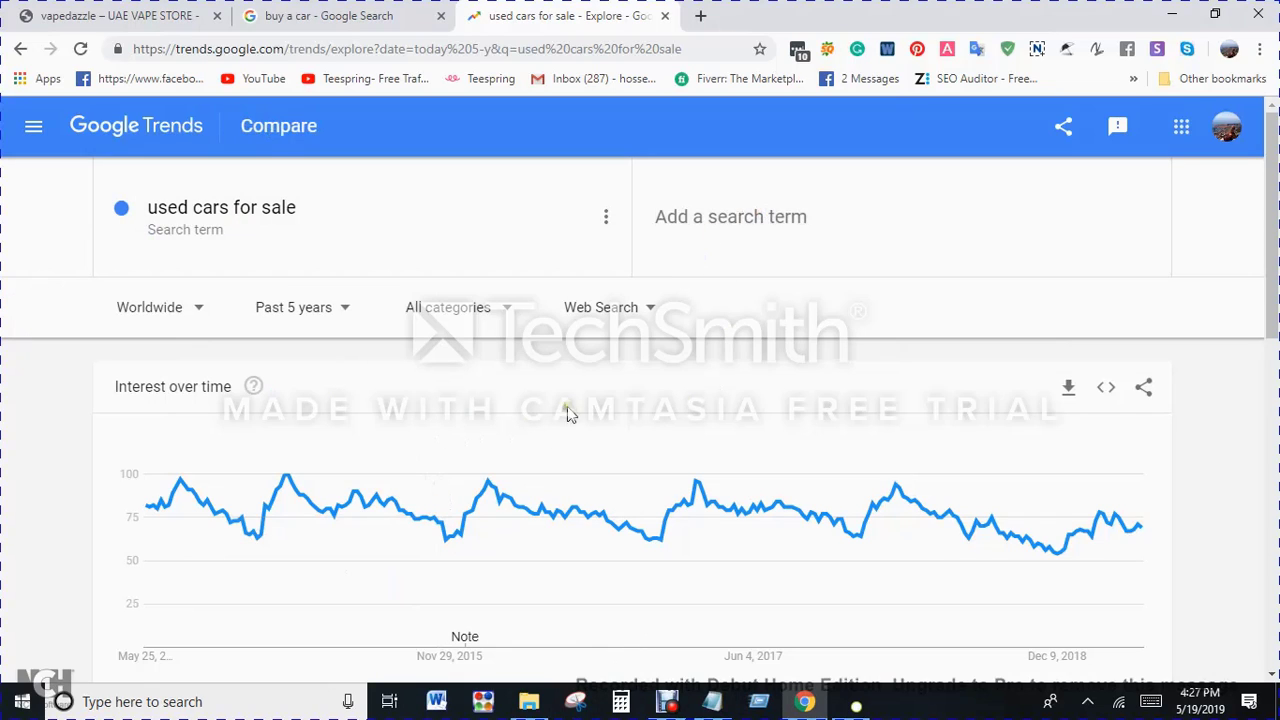
key(ctrl+v)
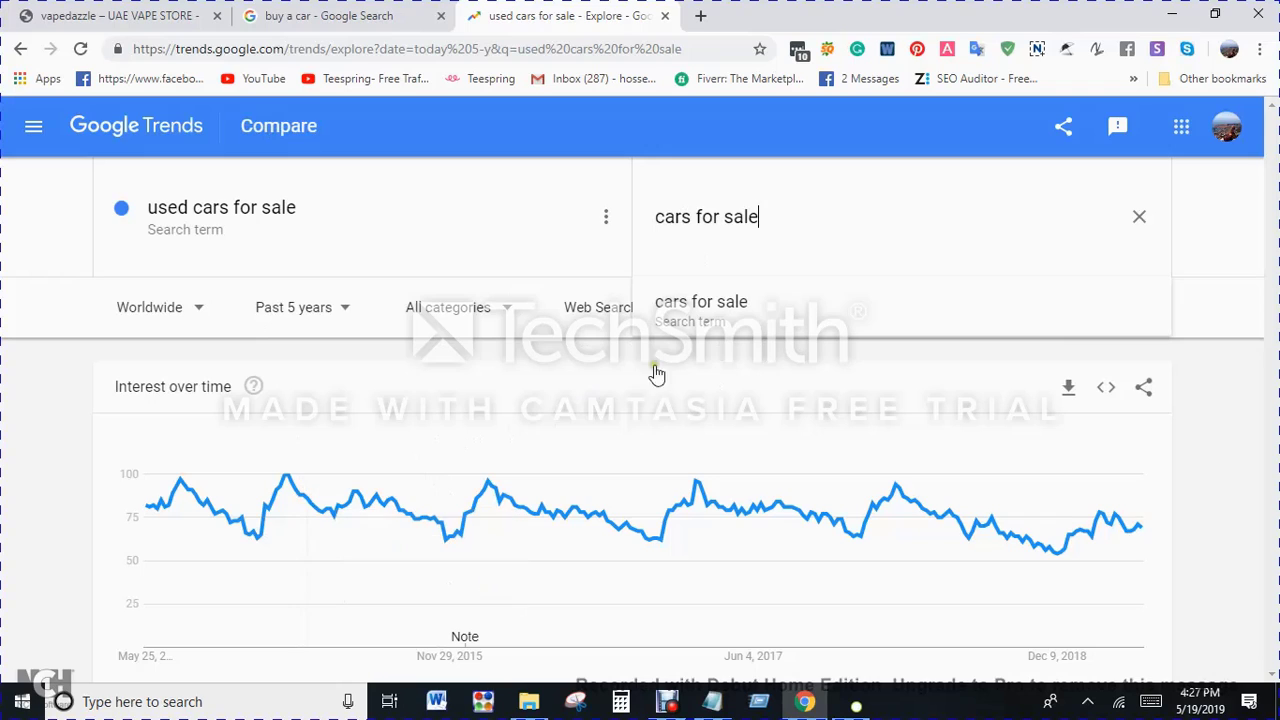
click(746, 334)
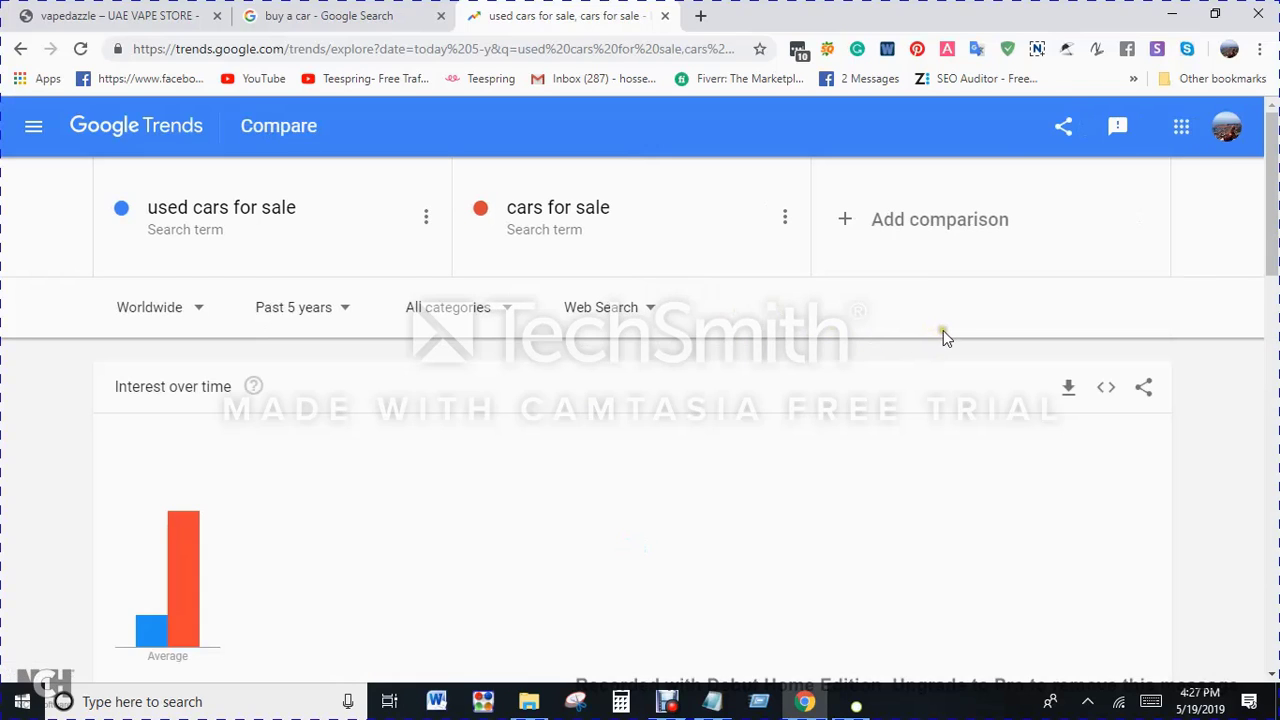
scroll(943, 330, down, 1)
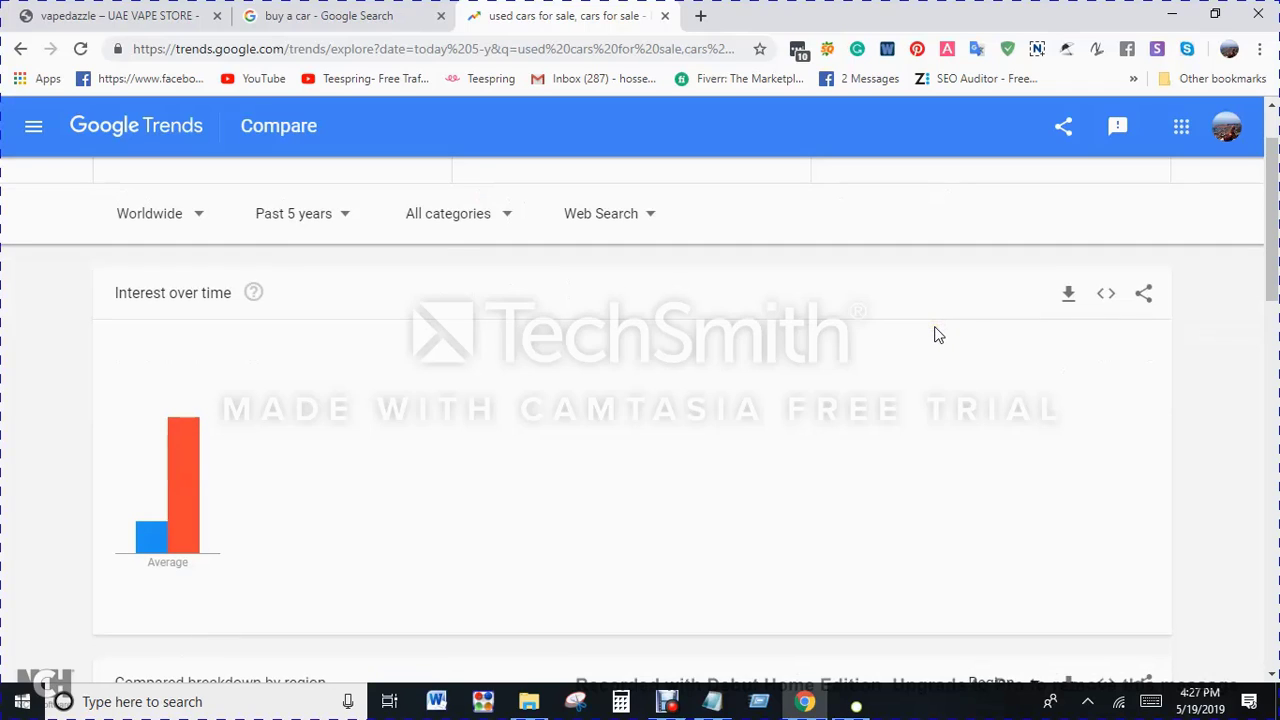
scroll(938, 334, up, 1)
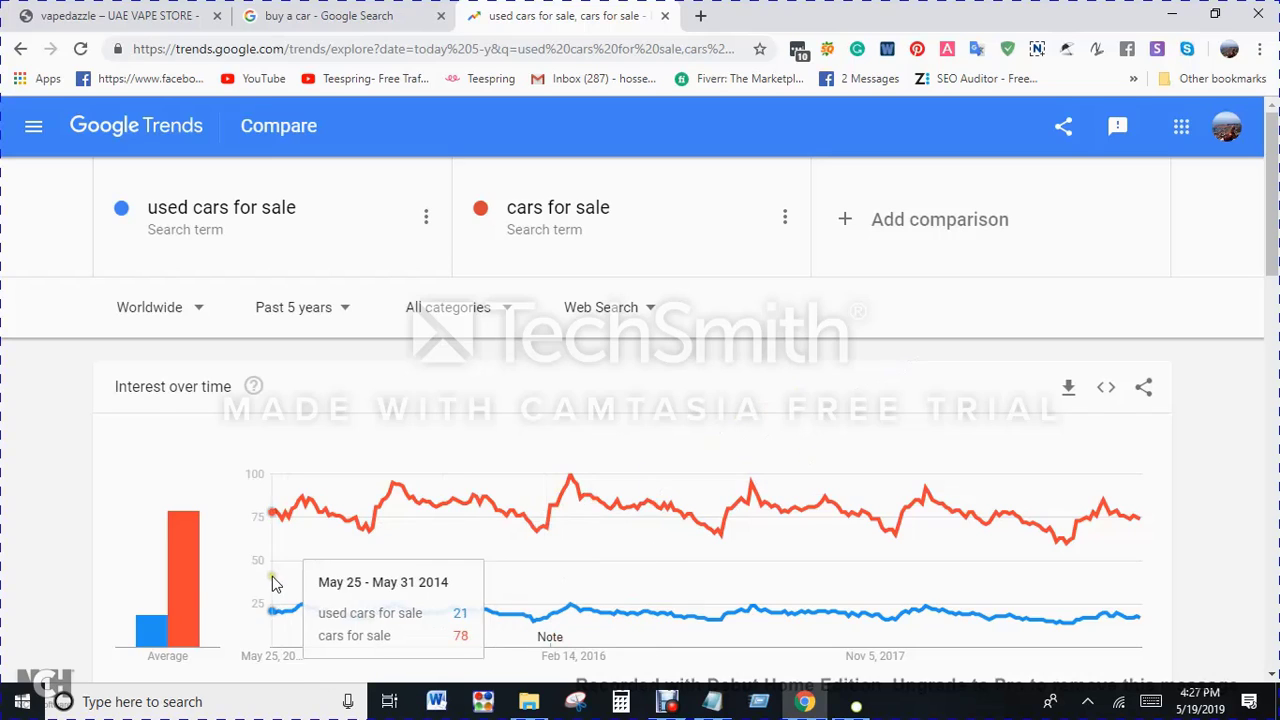
mouse_move(148, 638)
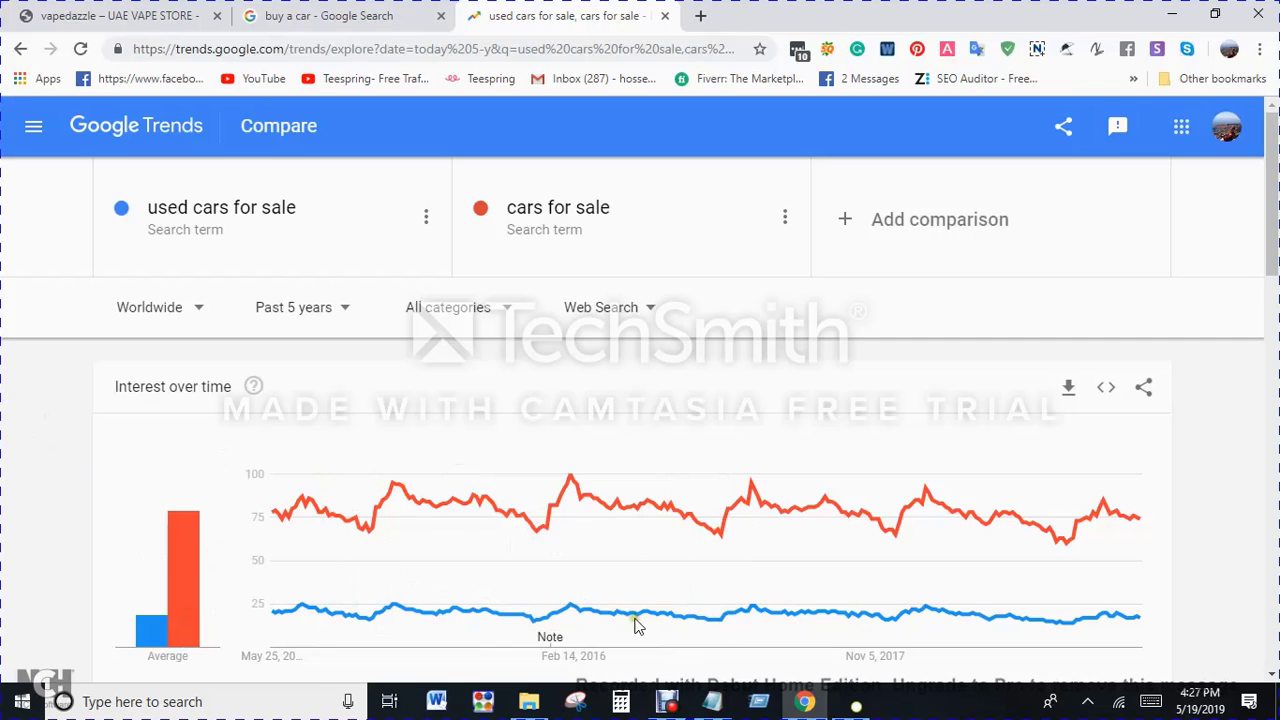
Step: Copy "cars for sale near me" from the Notepad list and add it as the third term in the Google Trends comparison
click(712, 701)
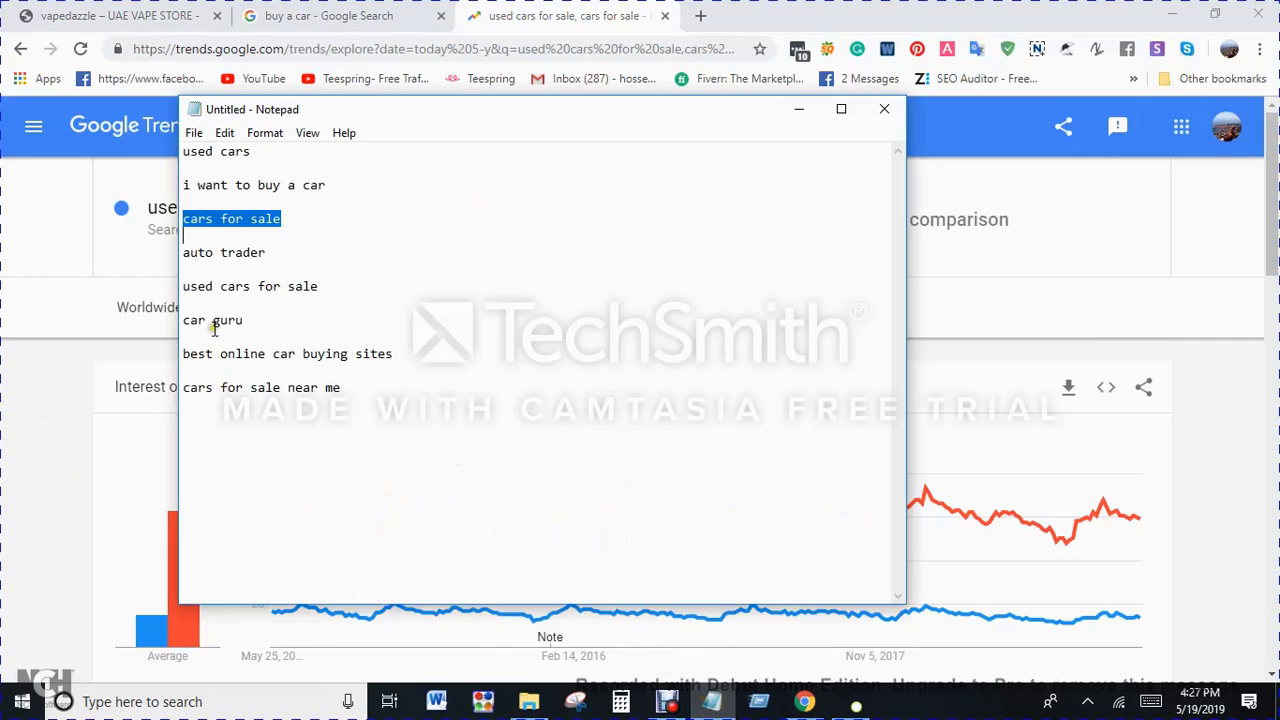
click(240, 164)
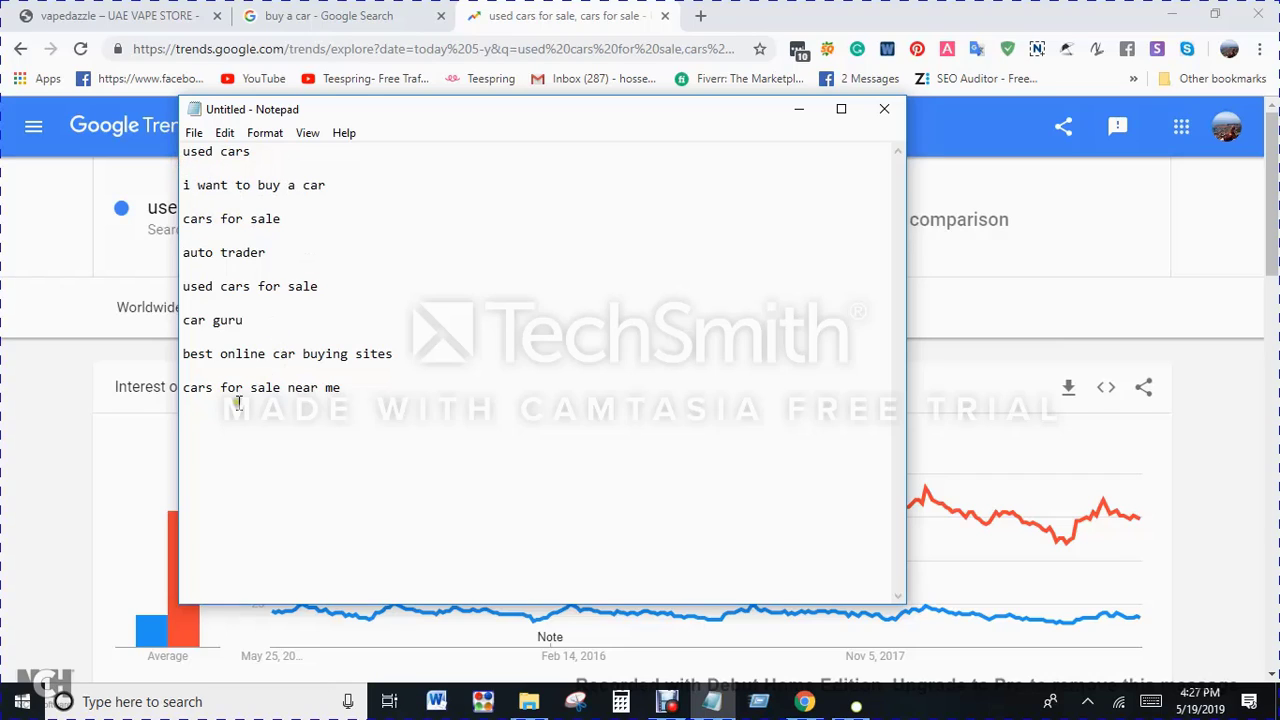
drag(185, 391, 340, 392)
key(ctrl+c)
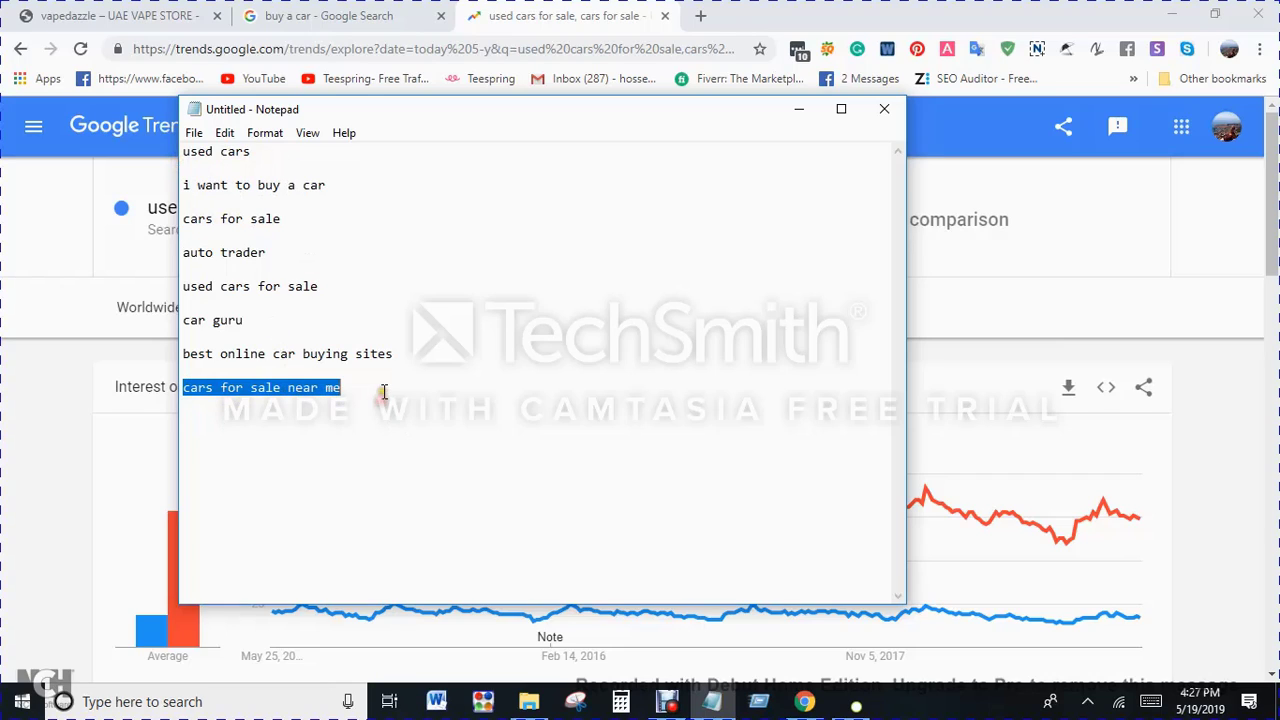
key(alt+Tab)
click(980, 250)
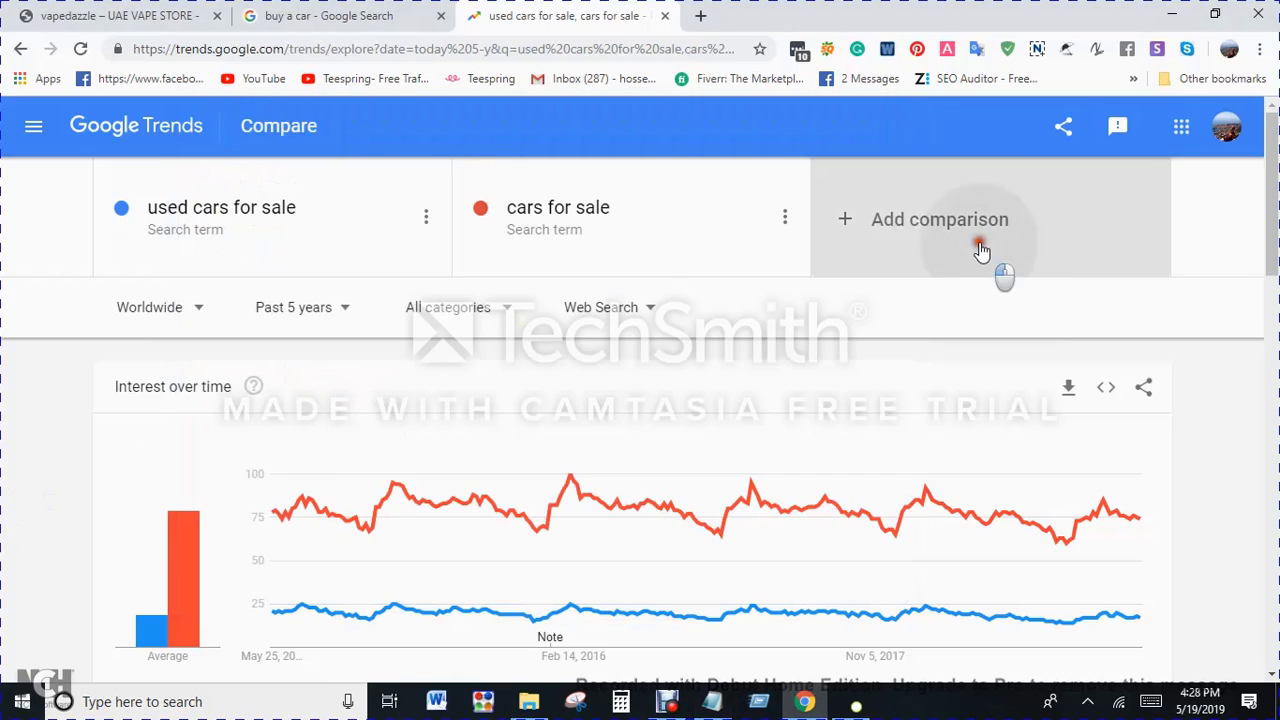
key(ctrl+v)
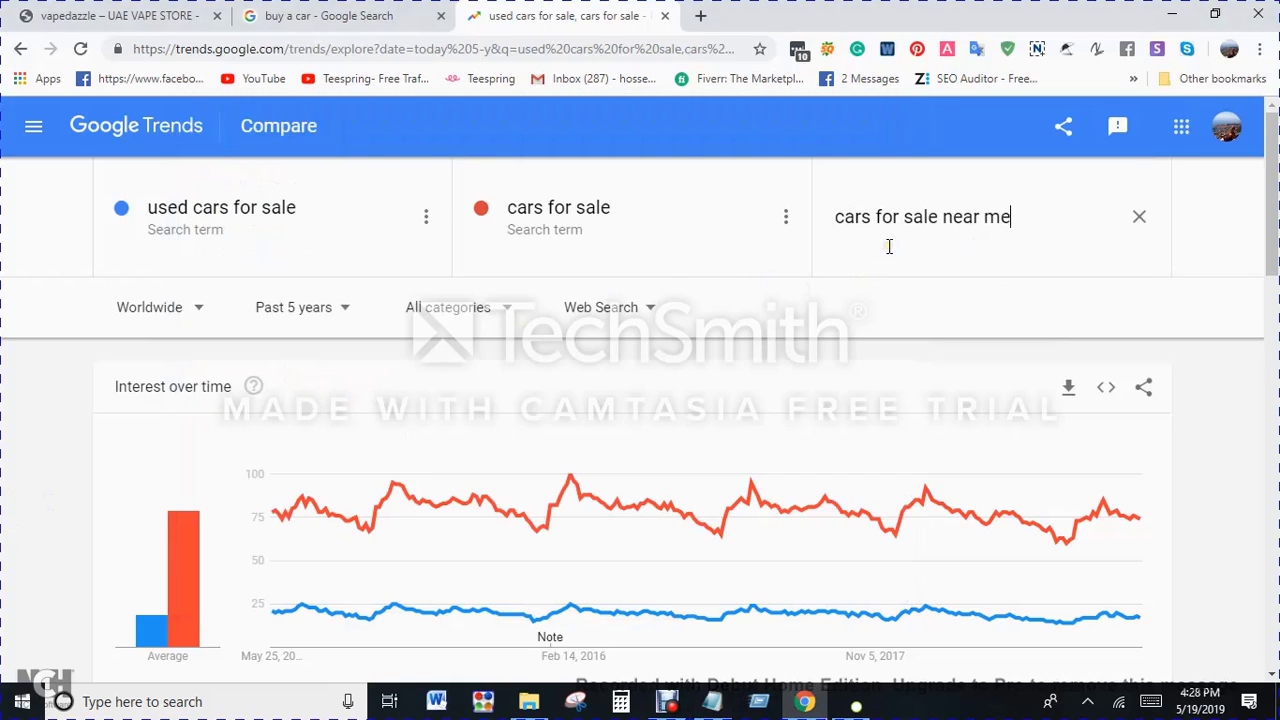
click(875, 297)
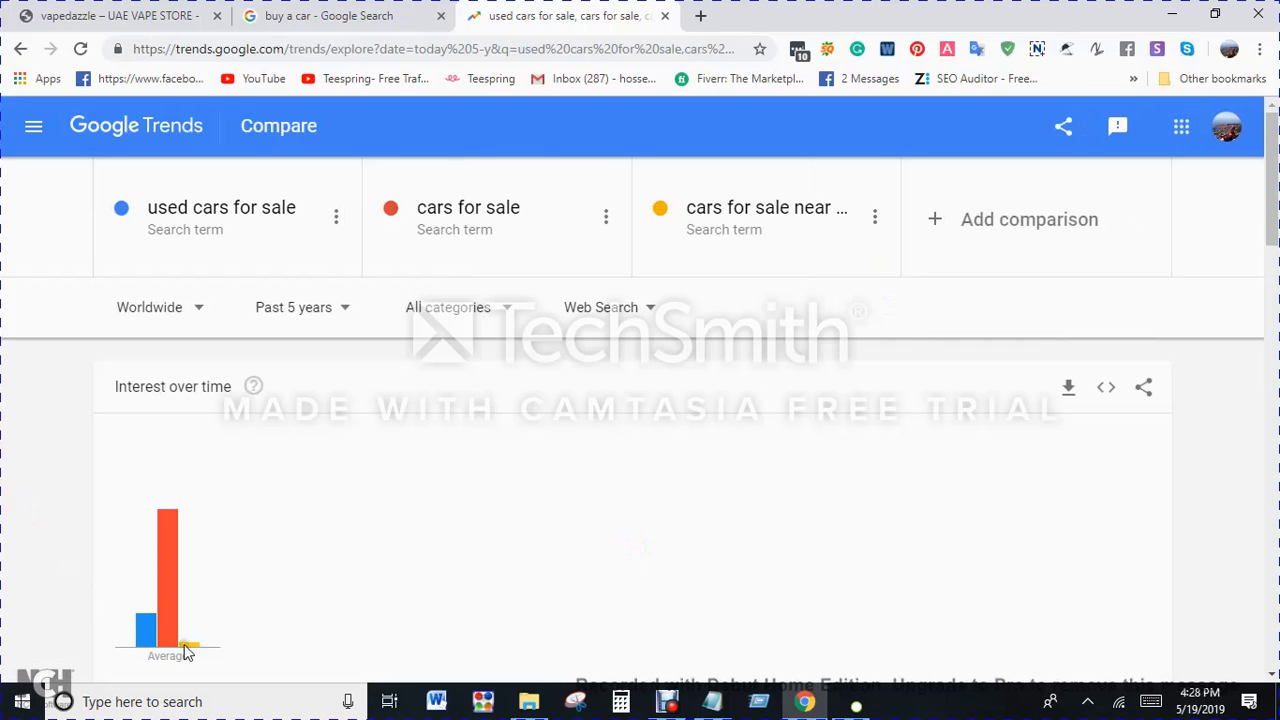
Step: Copy "car buying sites" from the Notepad list, add it as the fourth comparison term in Google Trends and review the interest over time
click(712, 701)
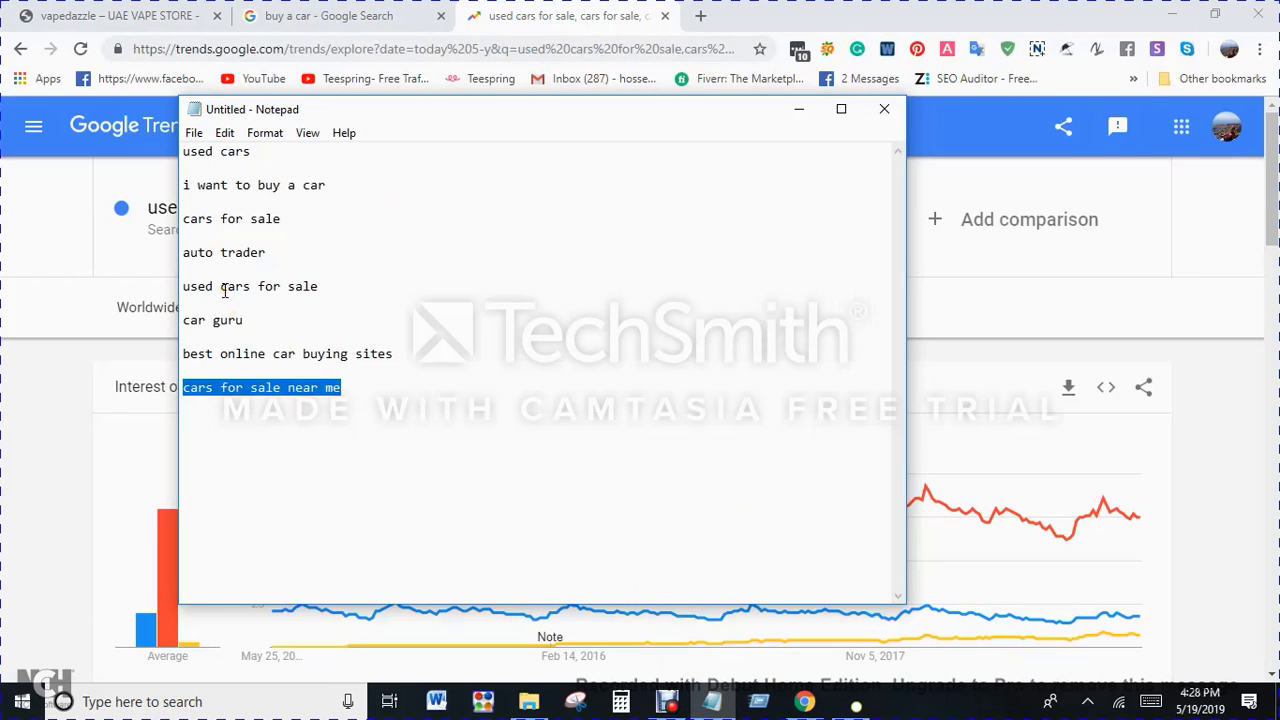
click(3, 393)
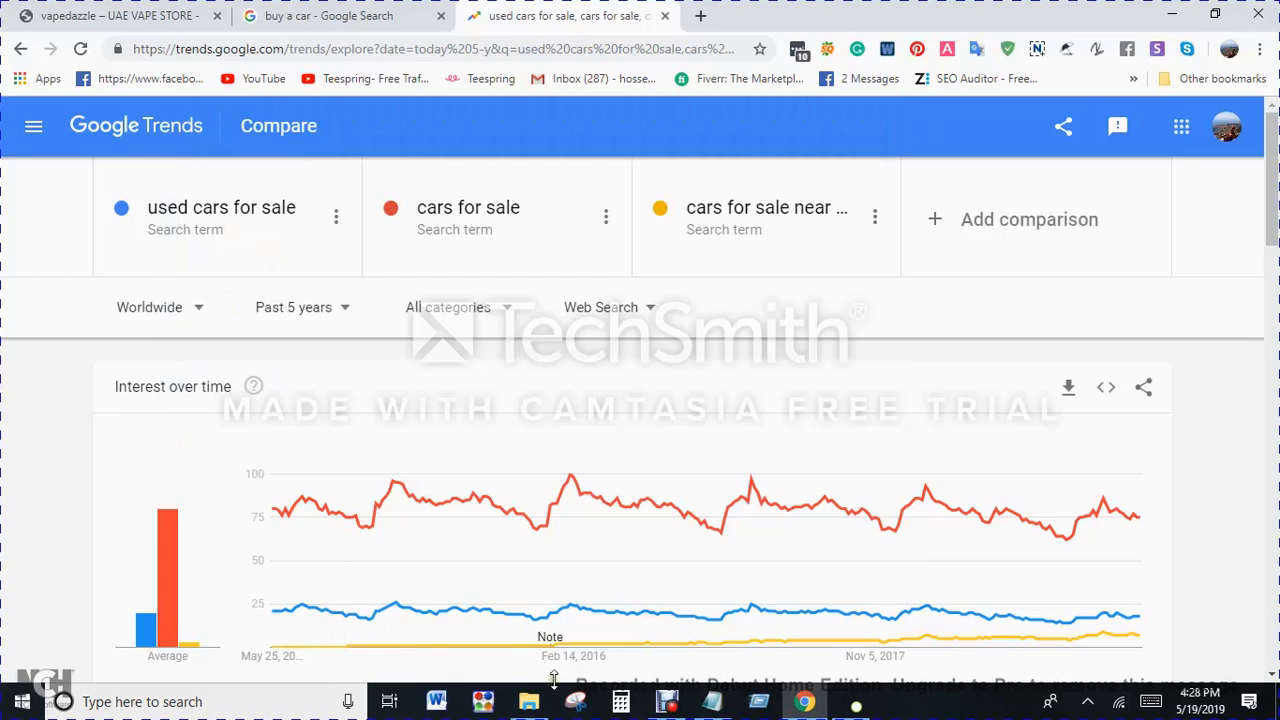
click(712, 701)
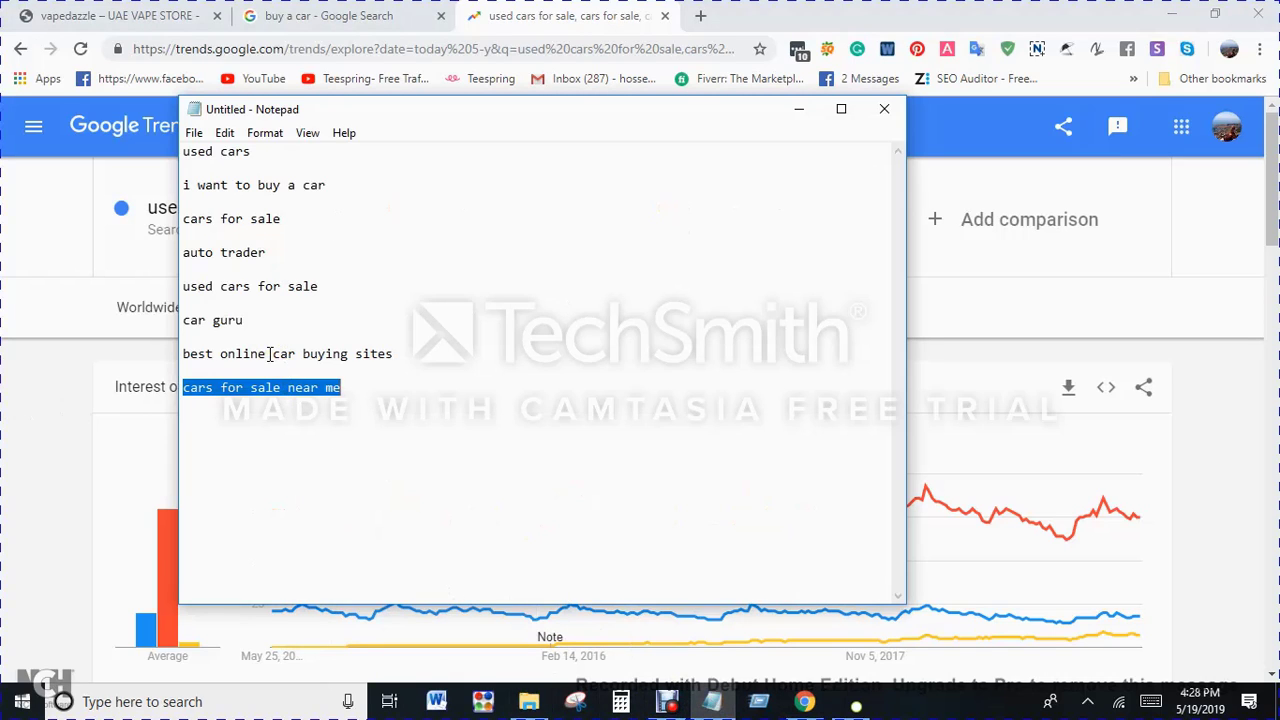
drag(268, 356, 396, 357)
key(ctrl+c)
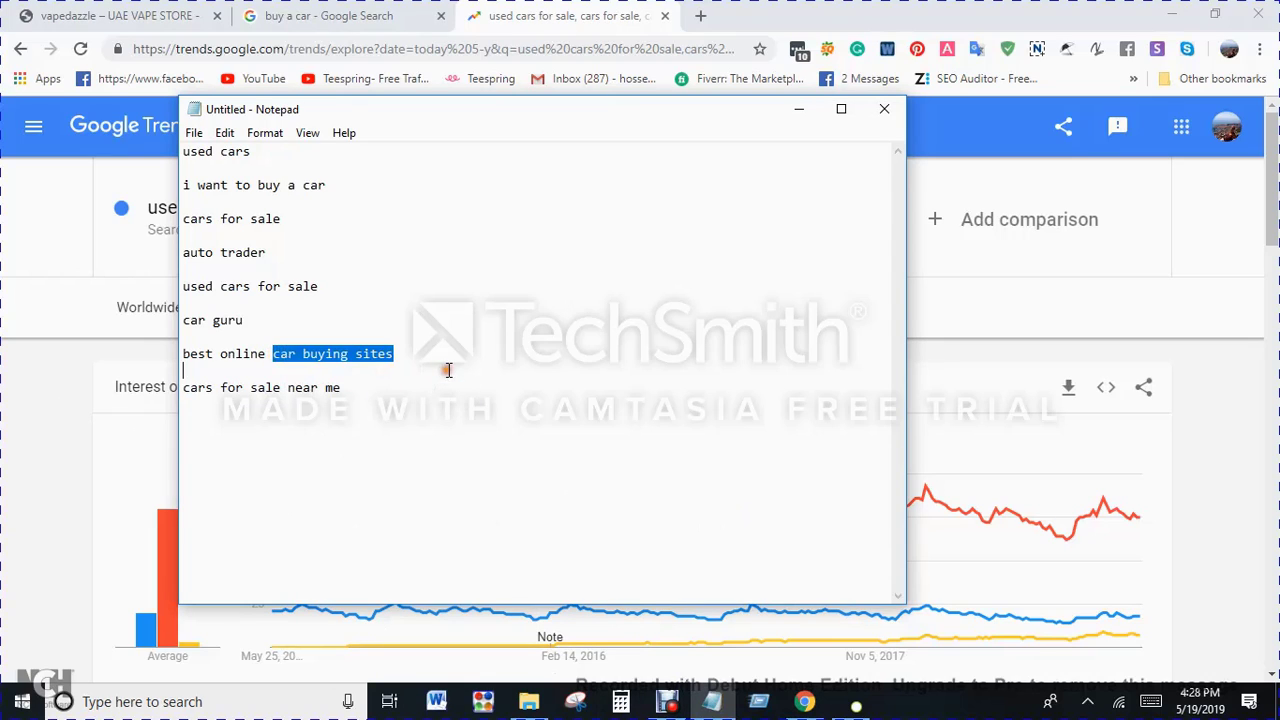
click(6, 500)
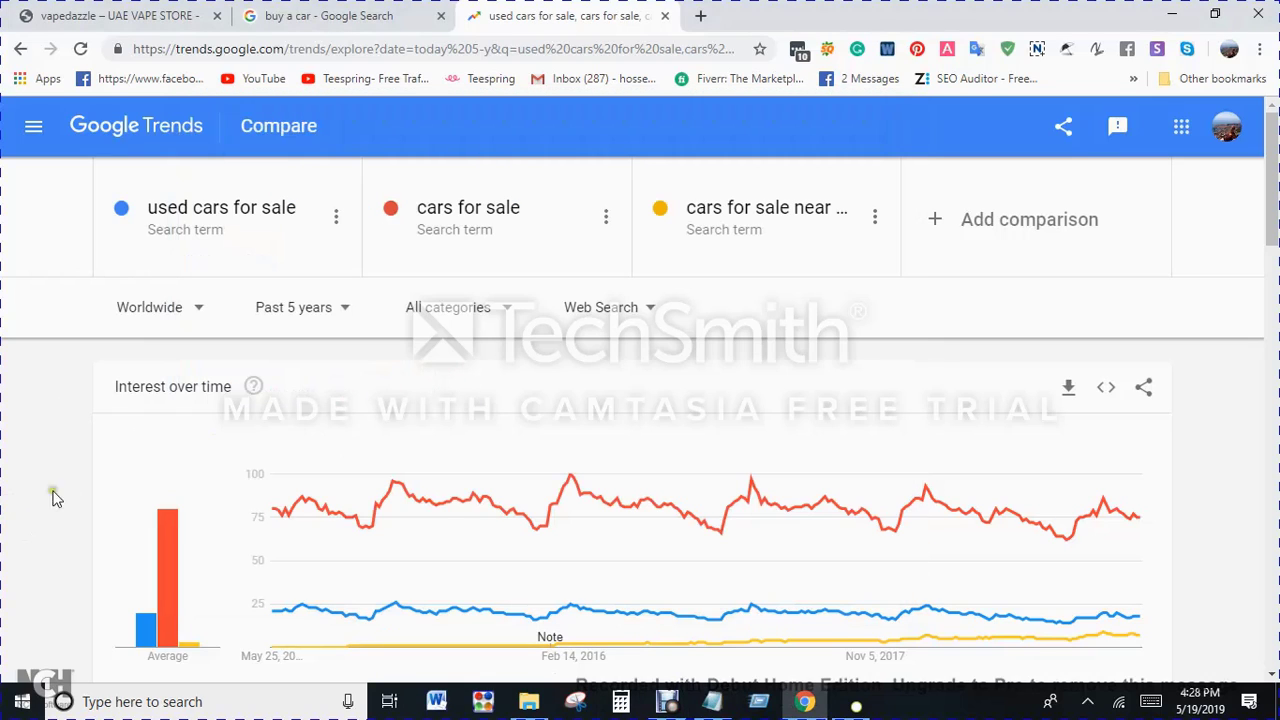
click(985, 254)
key(ctrl+v)
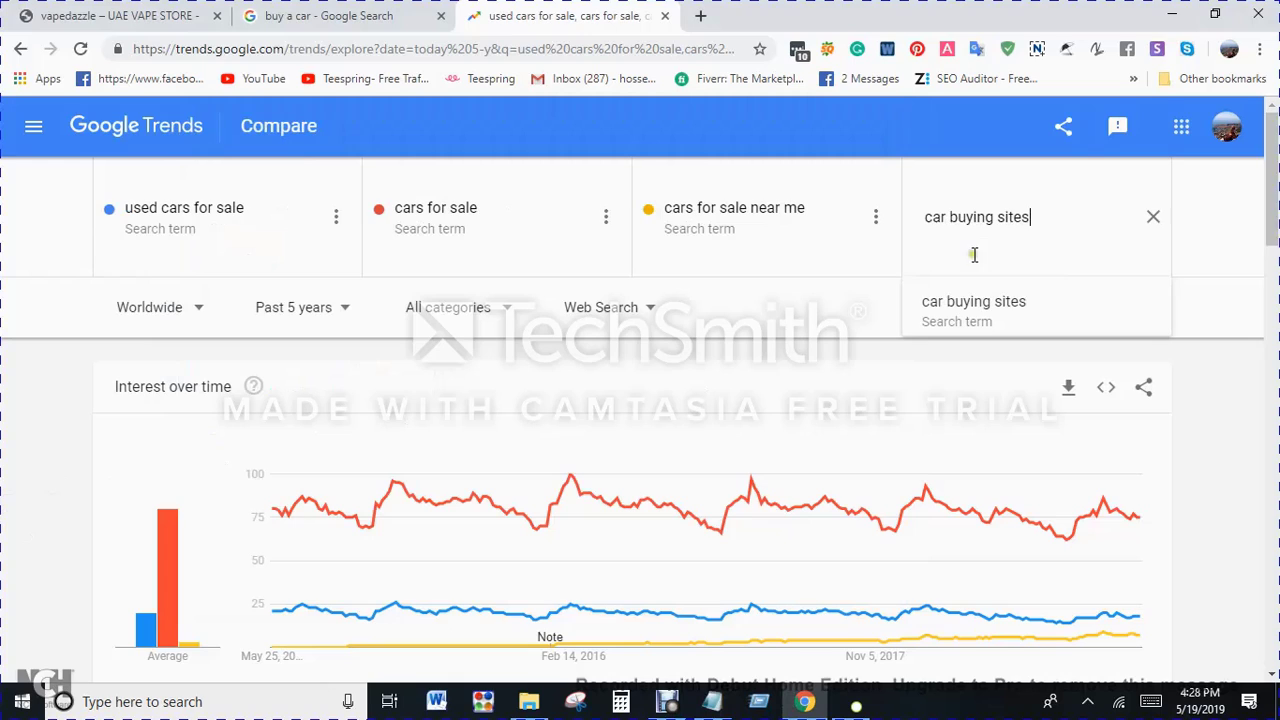
click(945, 298)
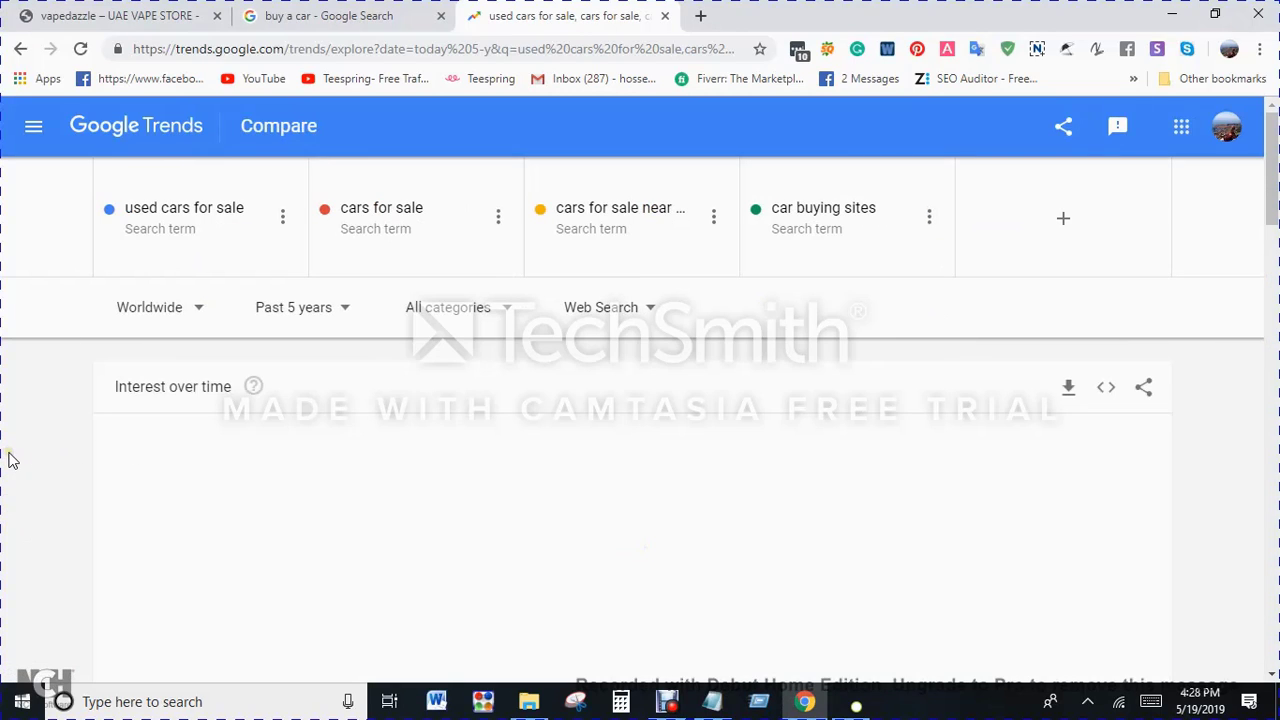
scroll(10, 458, down, 2)
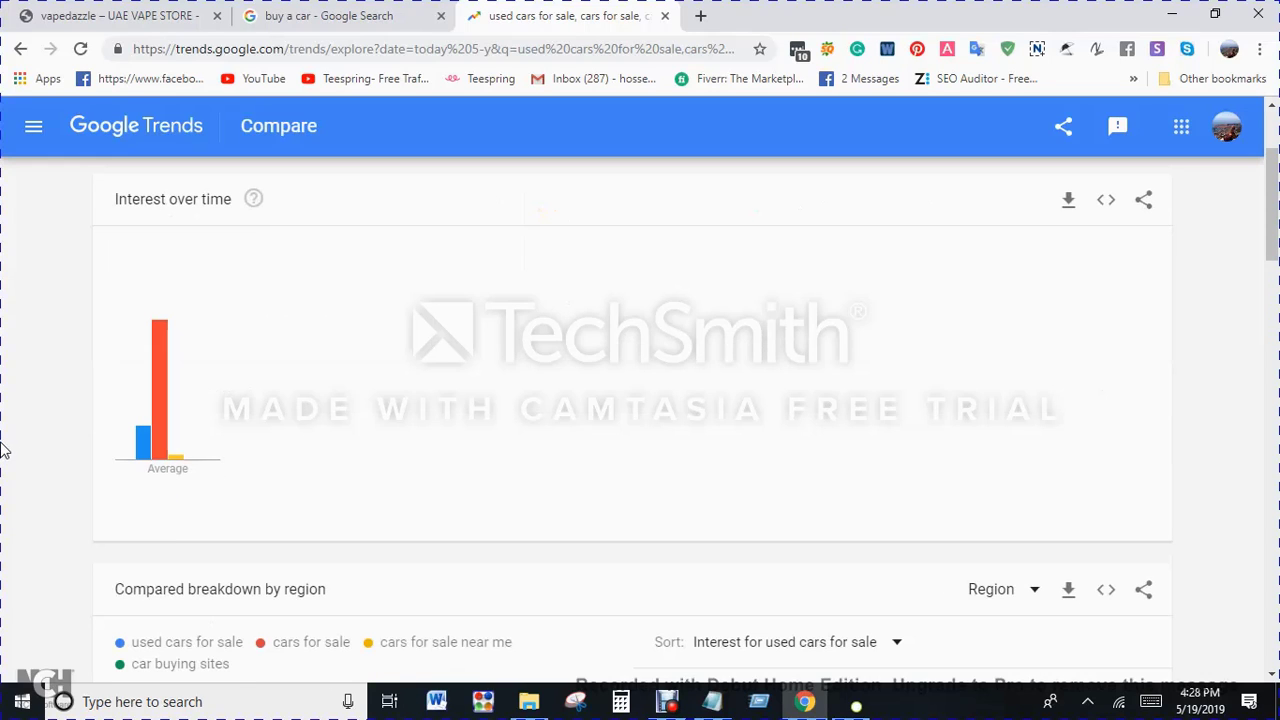
scroll(10, 440, up, 2)
scroll(20, 434, down, 1)
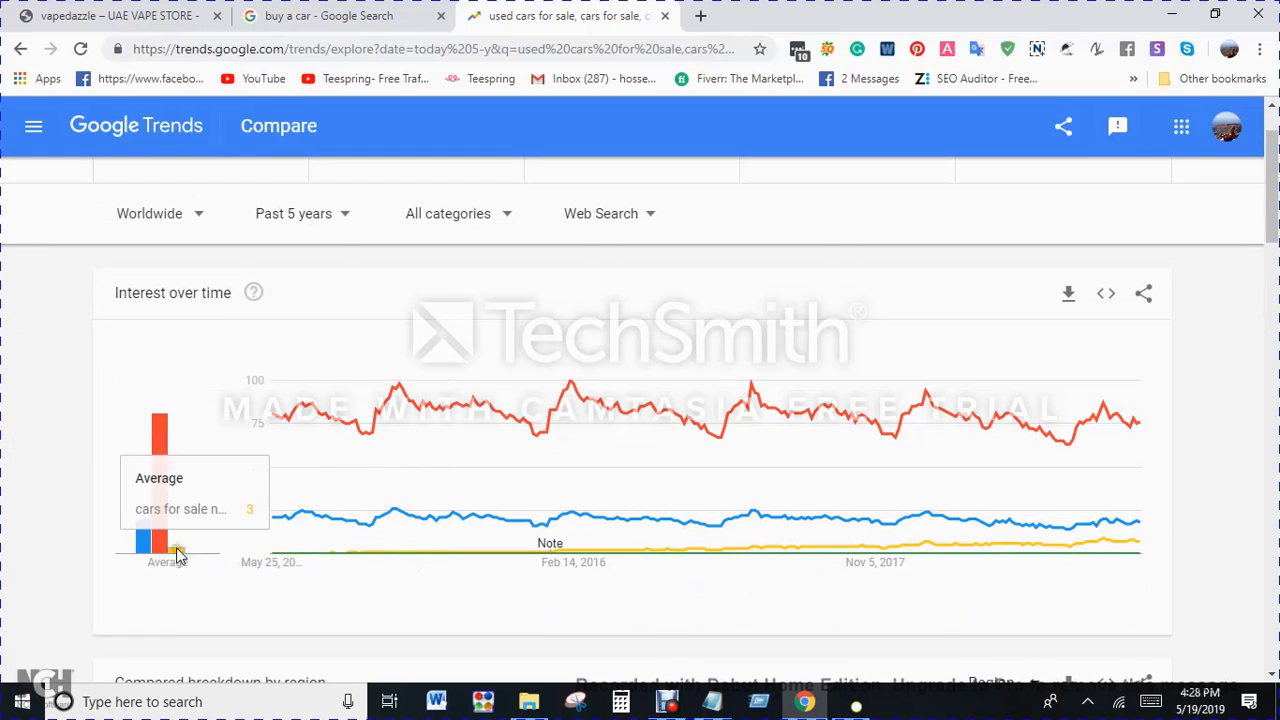
scroll(646, 388, up, 1)
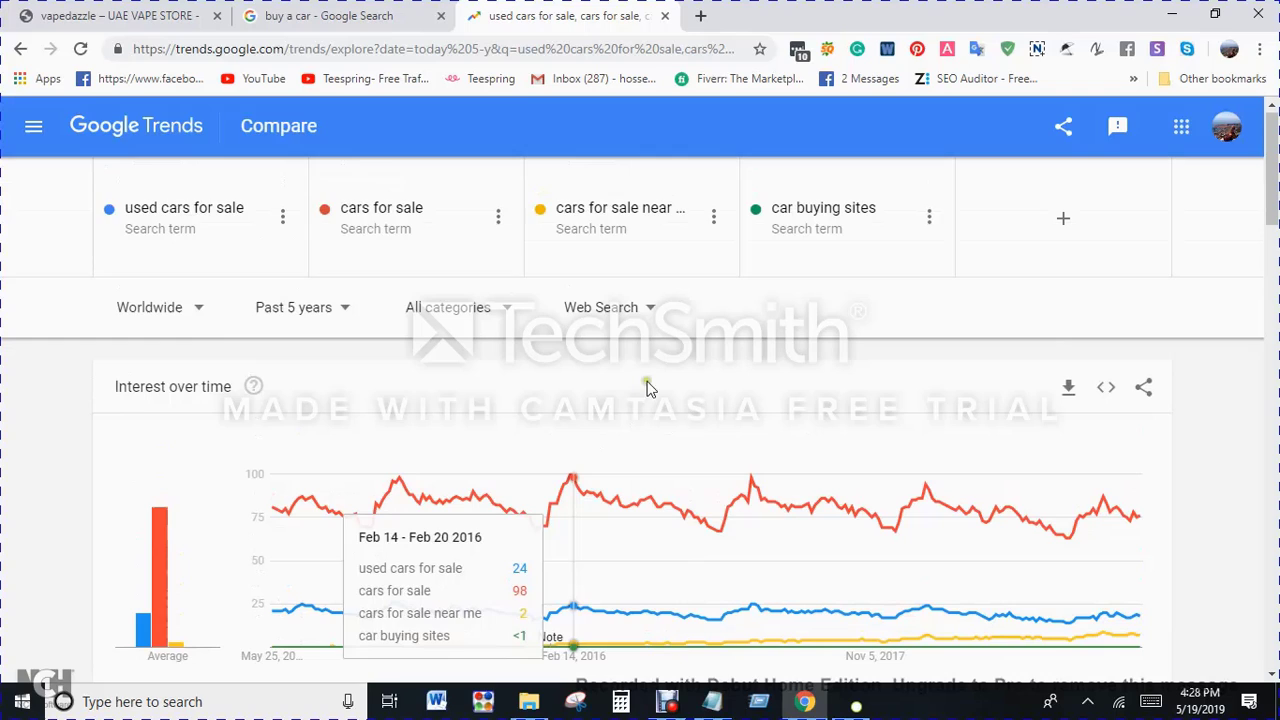
Step: Copy "used cars" from the Notepad list and add it as the fifth term in the Google Trends comparison
click(712, 701)
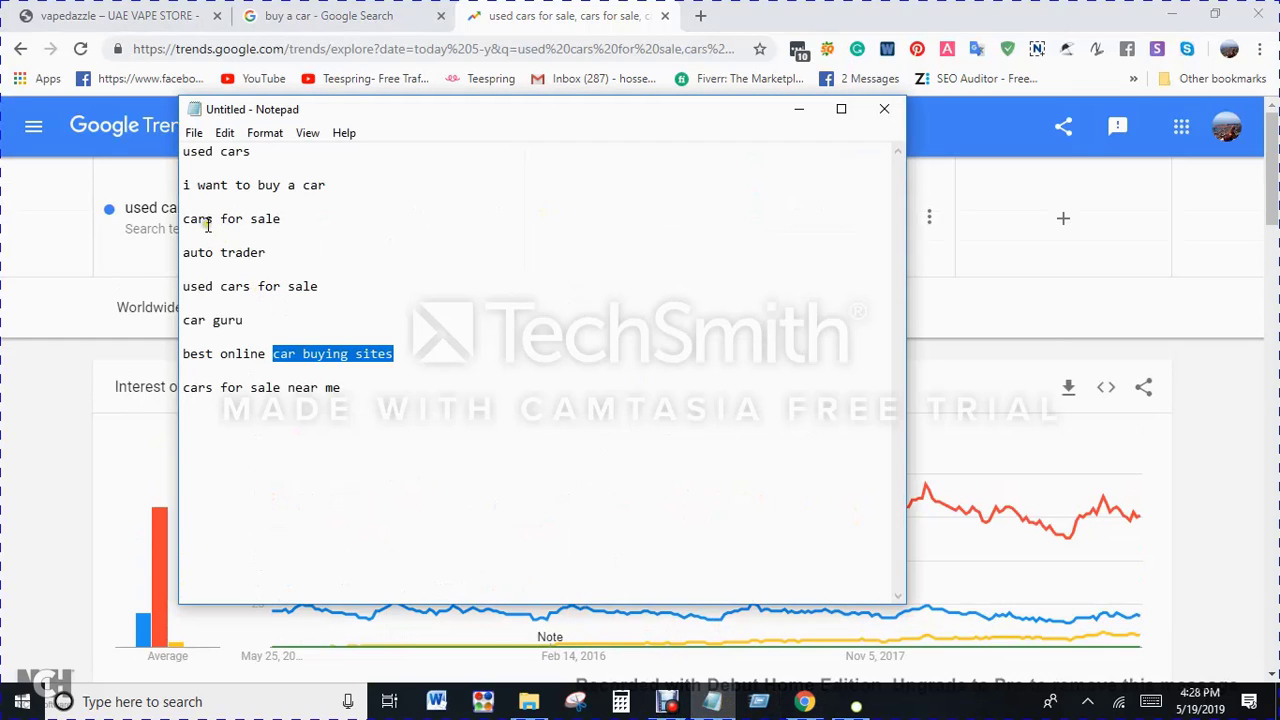
drag(182, 152, 275, 156)
key(ctrl+c)
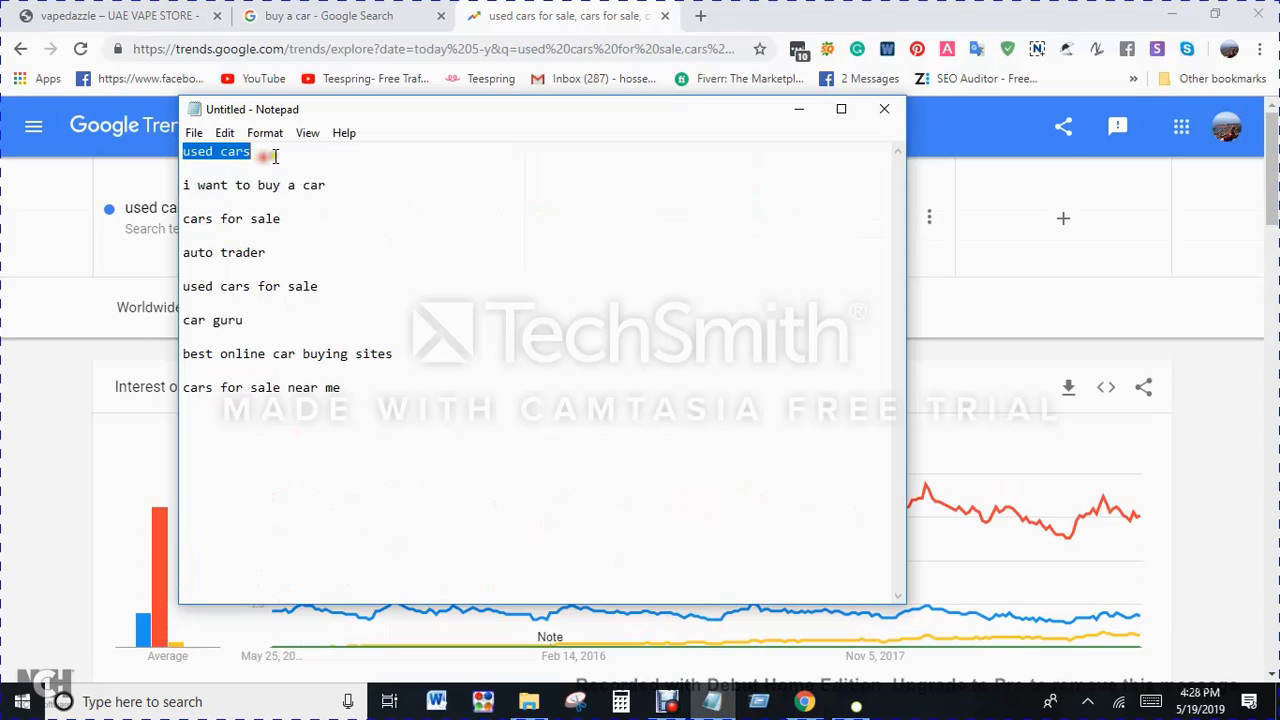
click(5, 500)
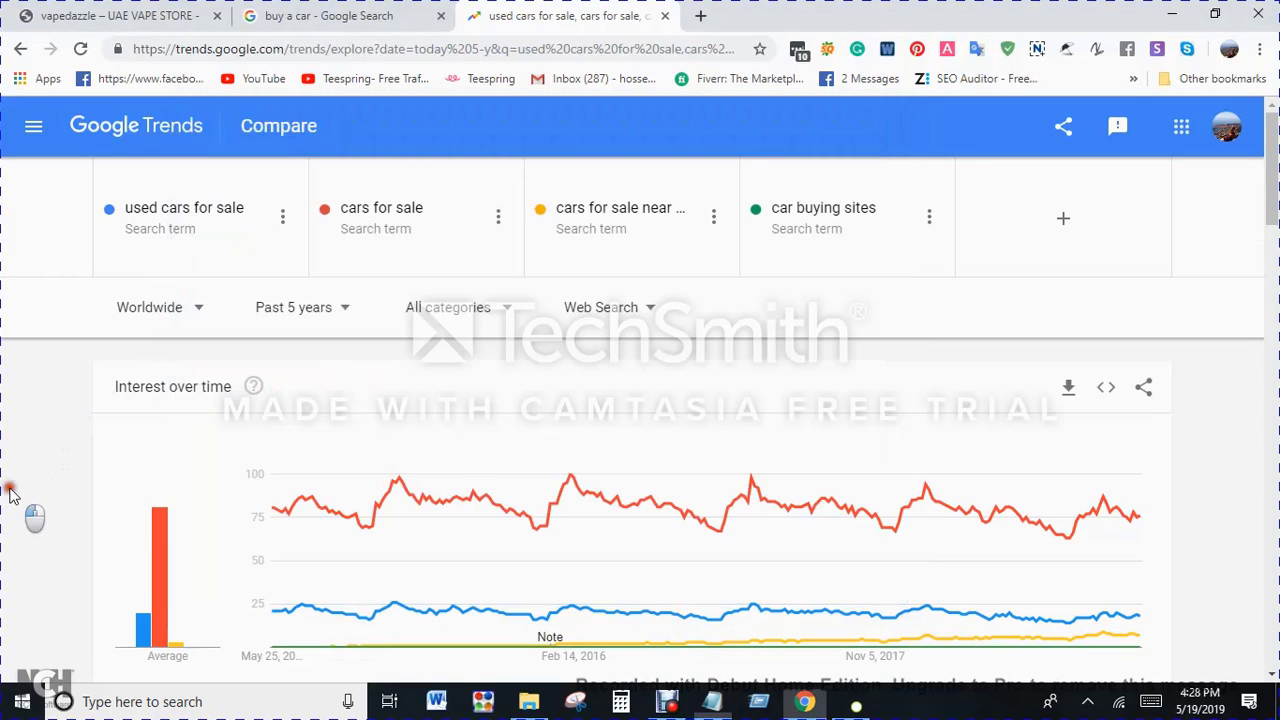
click(1050, 213)
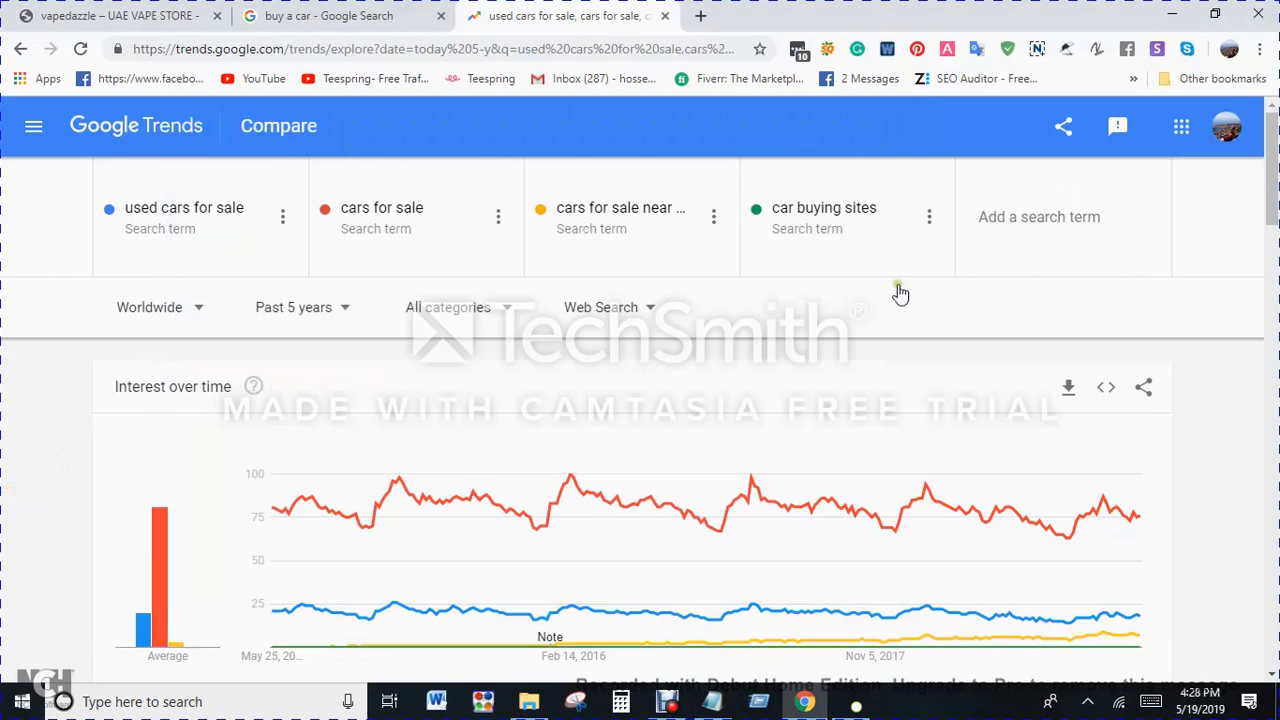
key(ctrl+v)
click(988, 318)
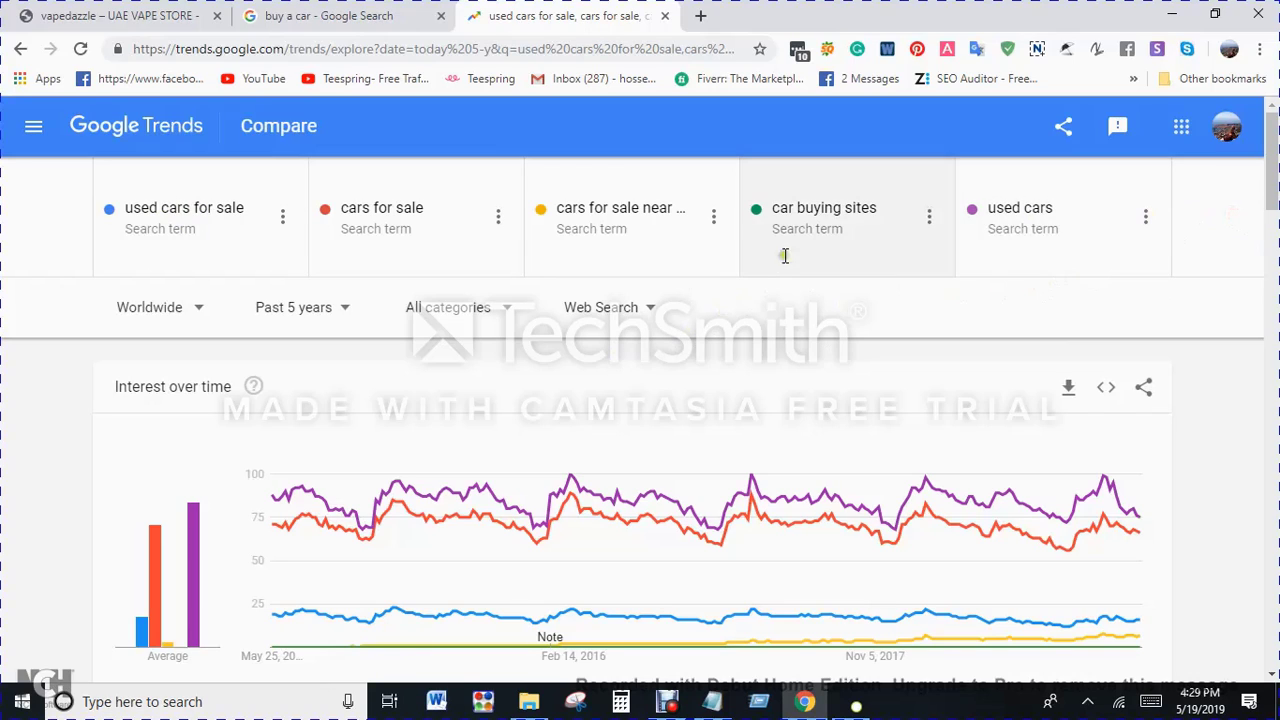
Step: Remove "car buying sites" from the comparison and add the search term "car" in the freed slot
click(929, 217)
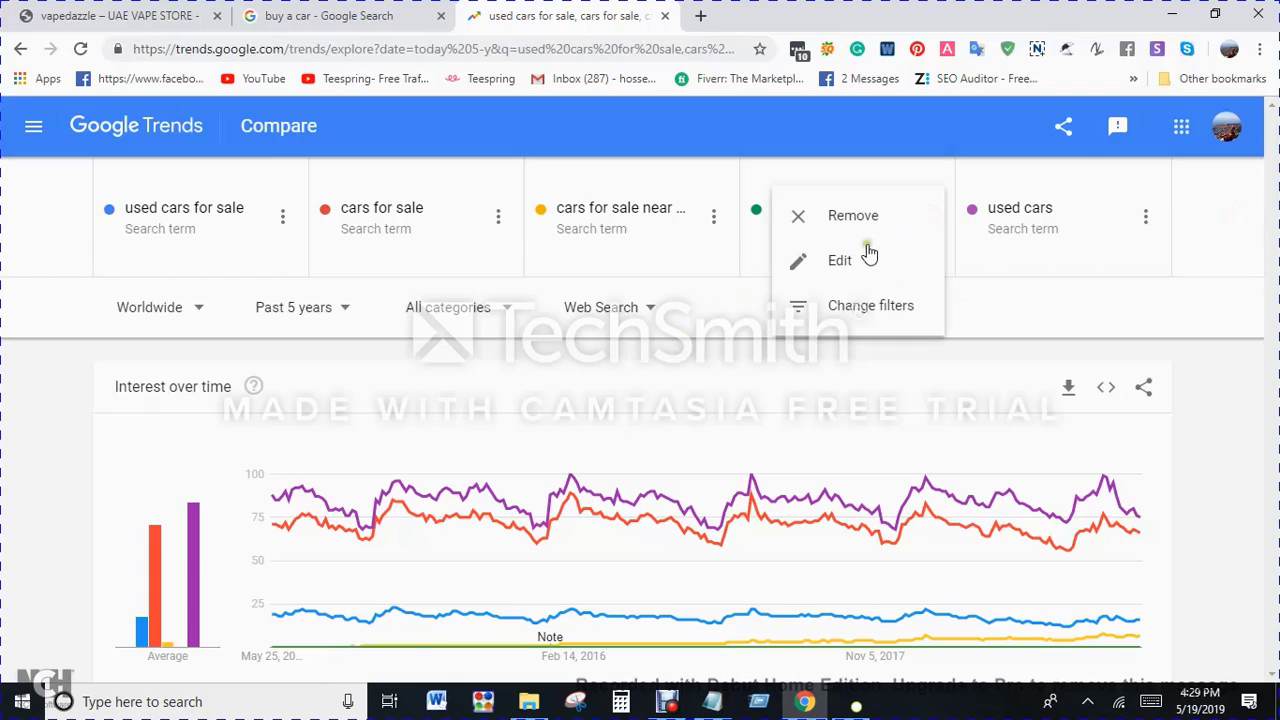
click(851, 216)
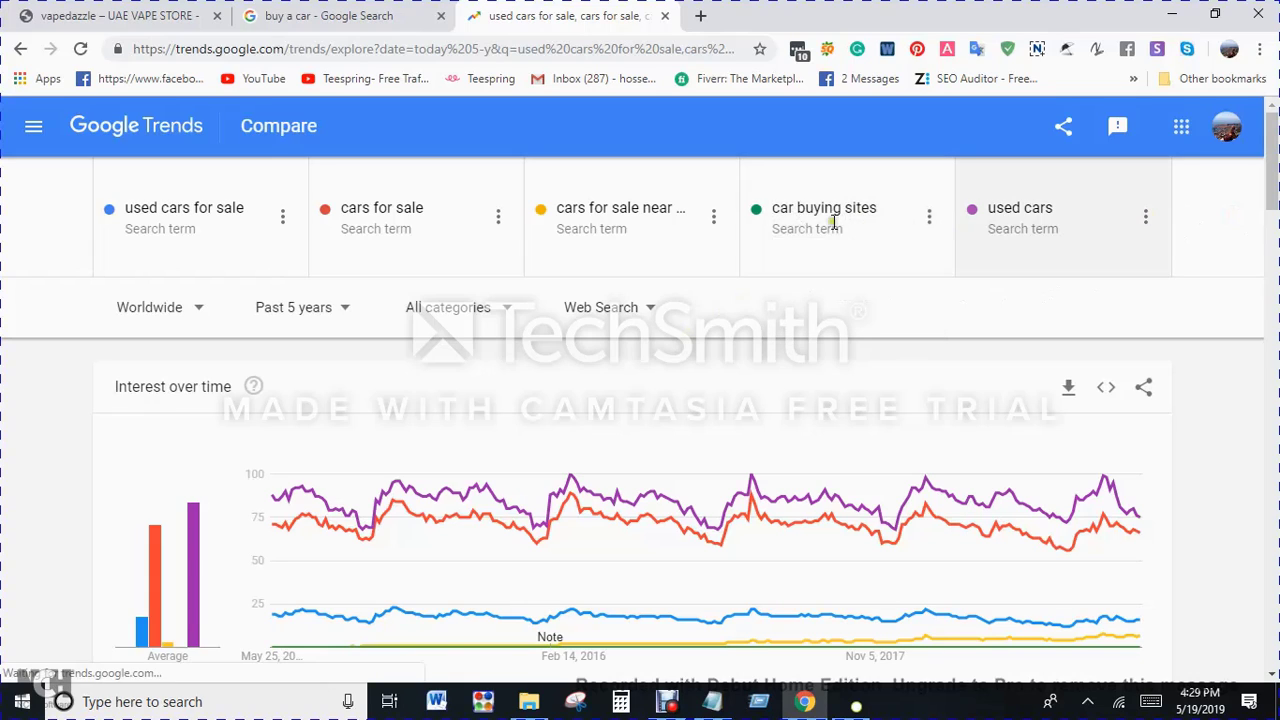
click(1048, 222)
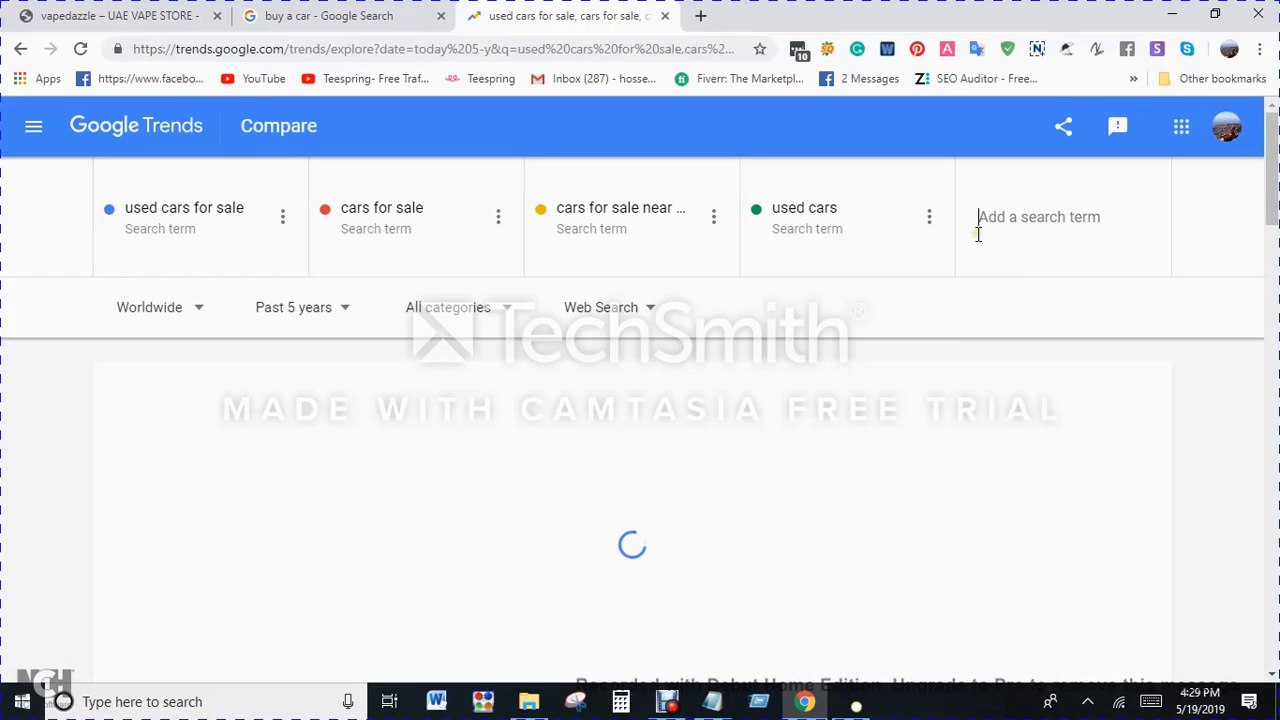
text(carr)
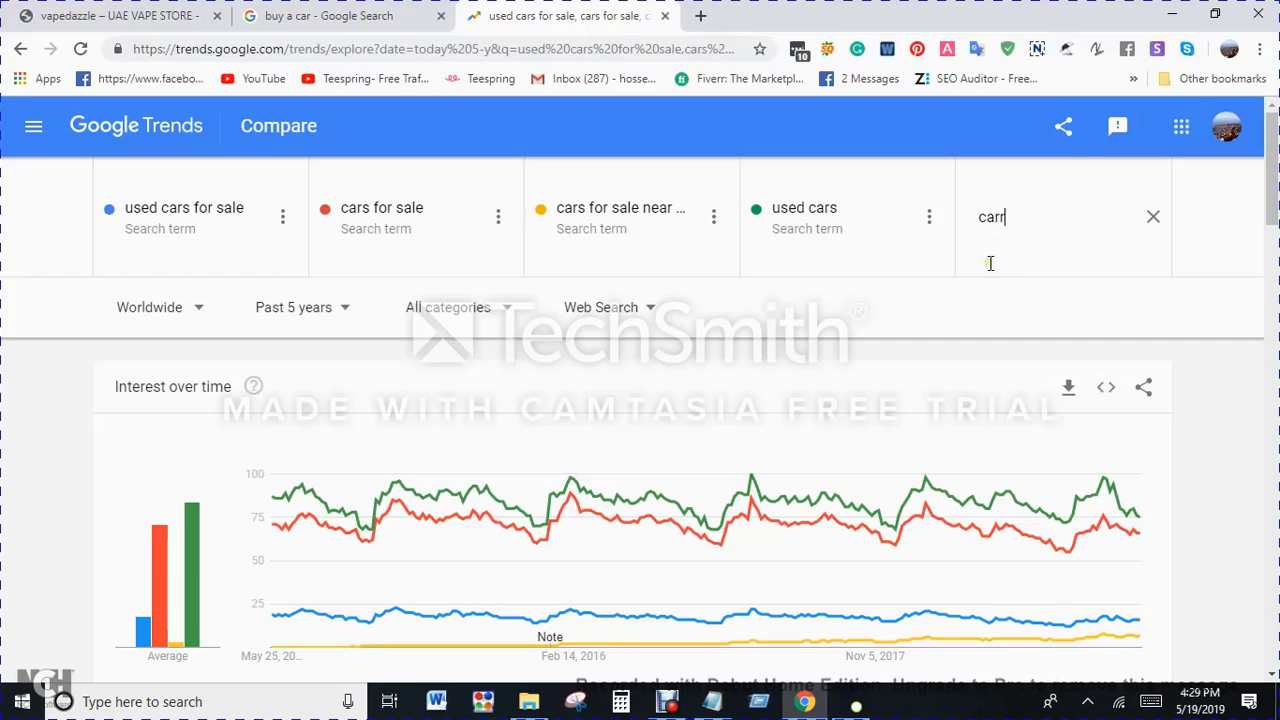
key(BackSpace)
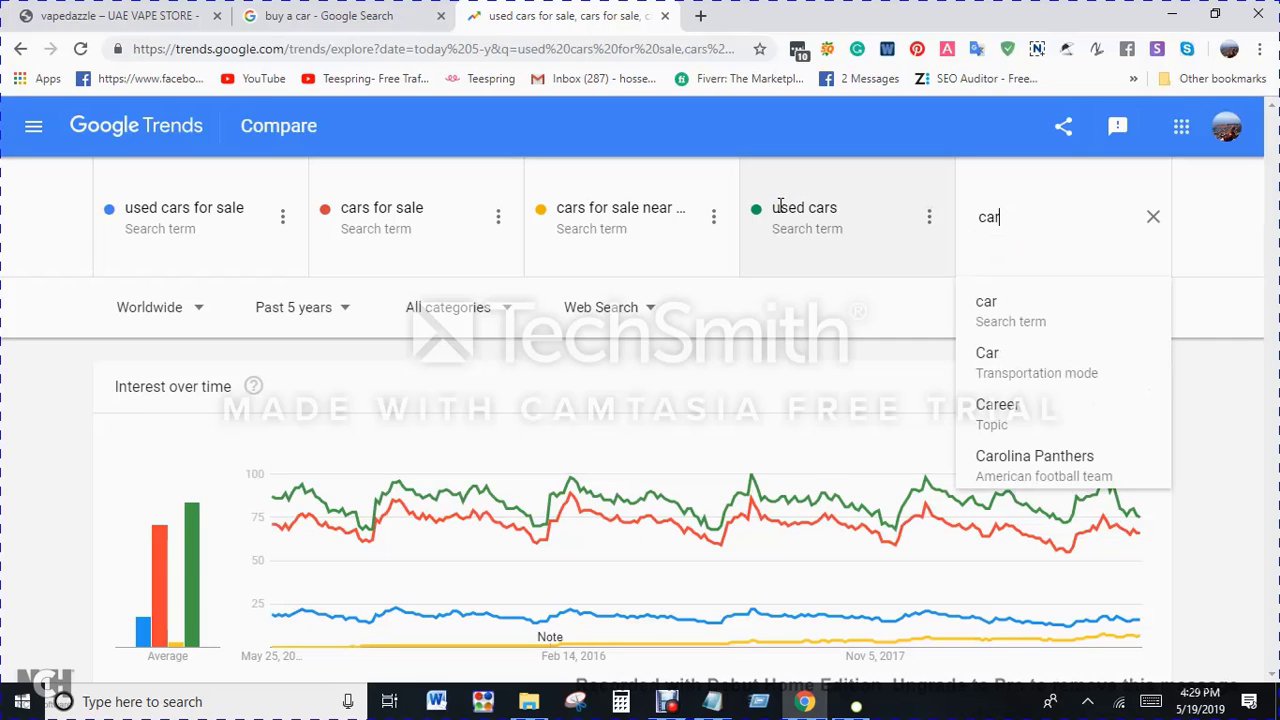
click(1058, 318)
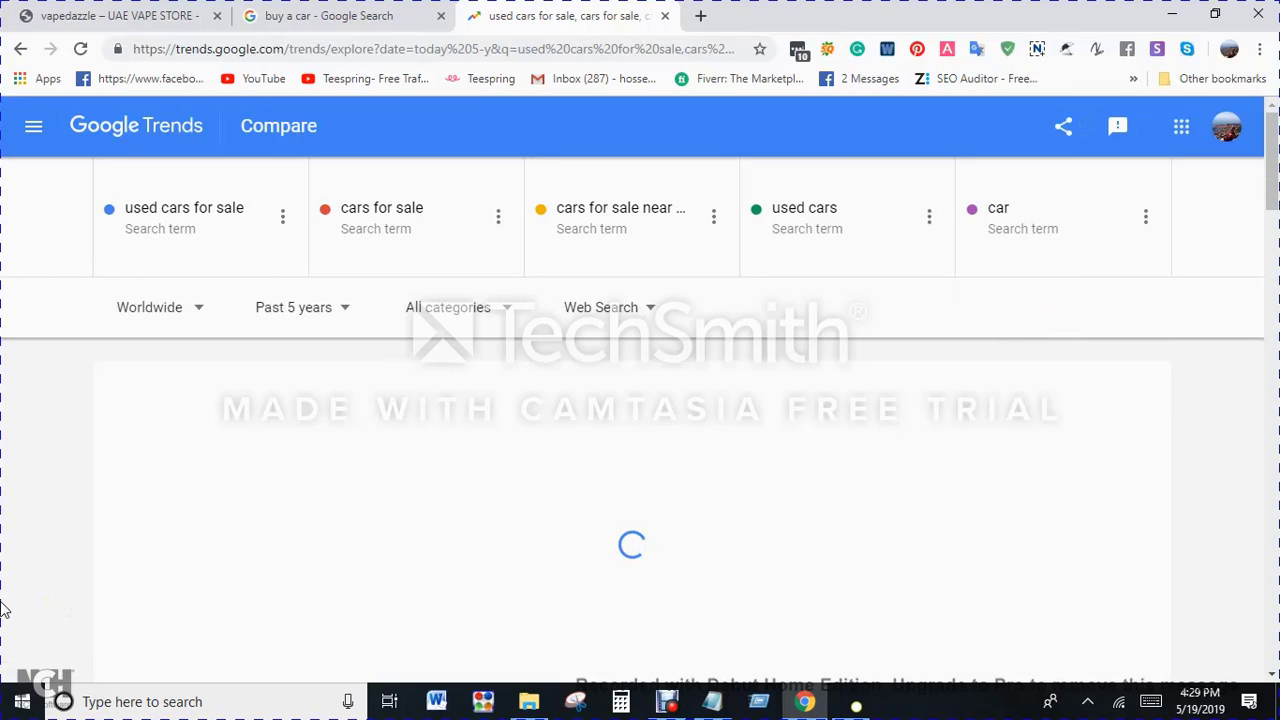
Step: Review the average interest for "car" and remove that term from the Google Trends comparison
scroll(62, 600, down, 1)
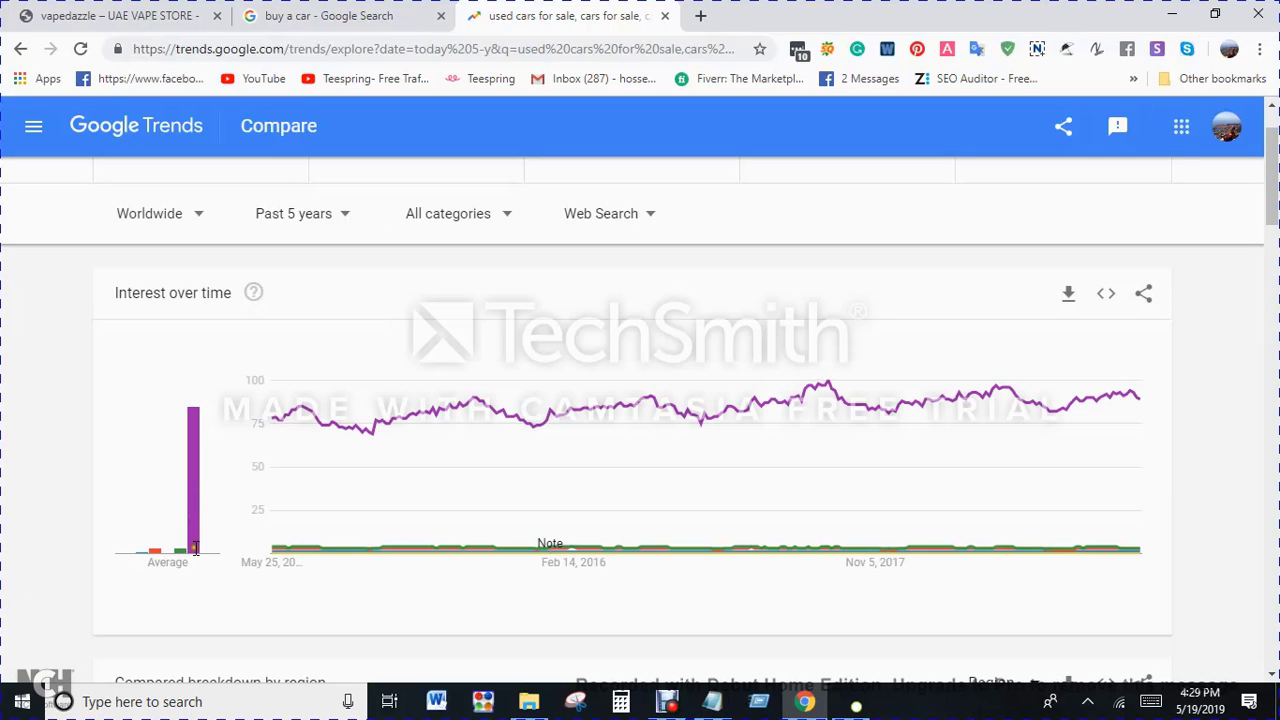
scroll(195, 548, up, 1)
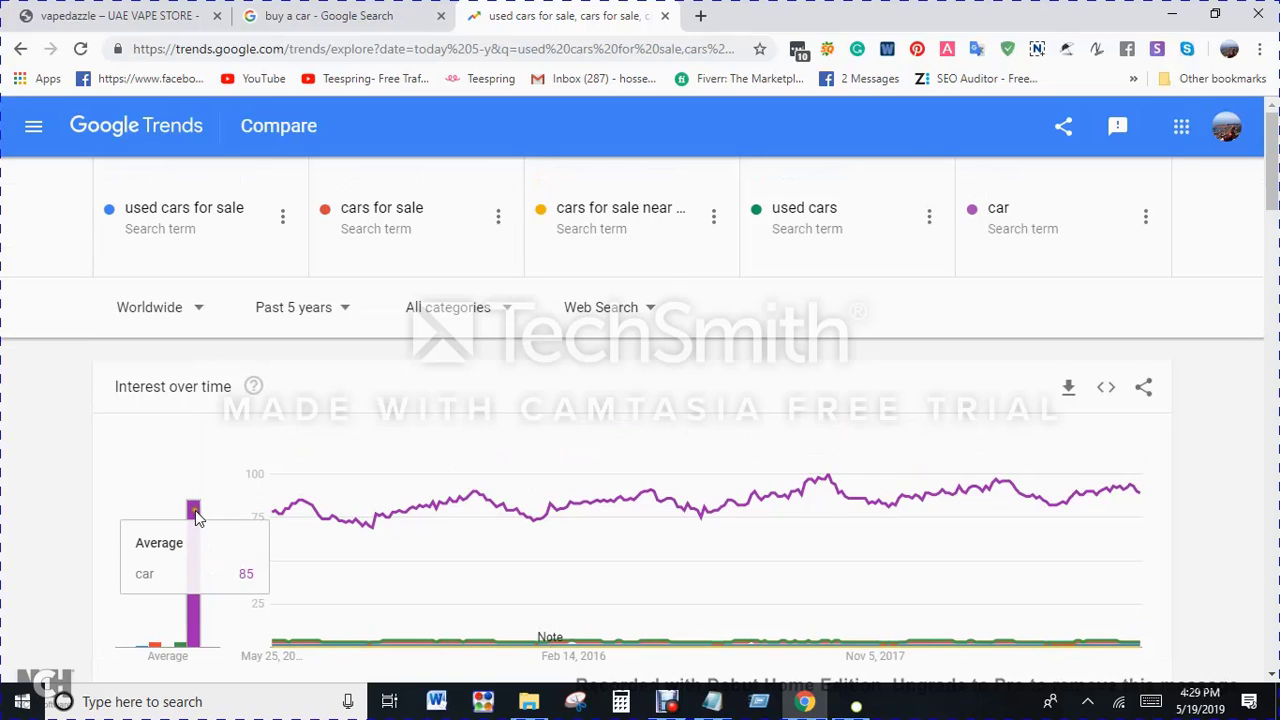
click(993, 208)
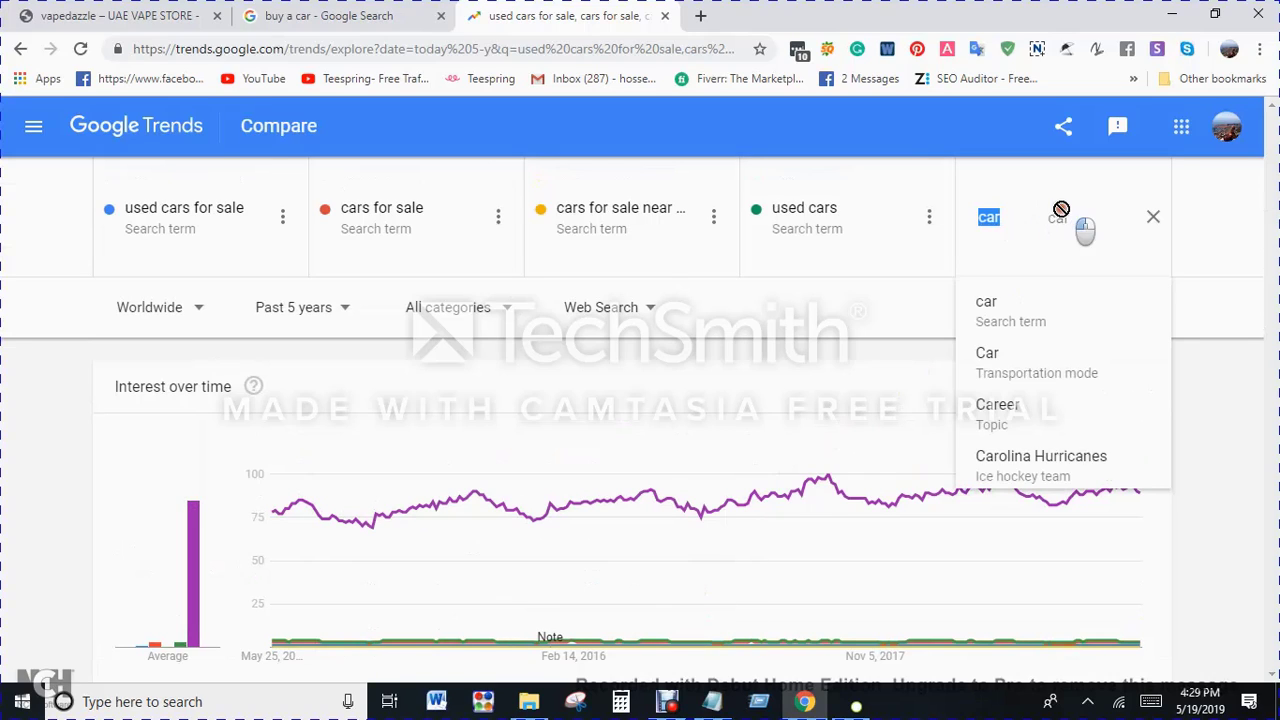
click(1154, 216)
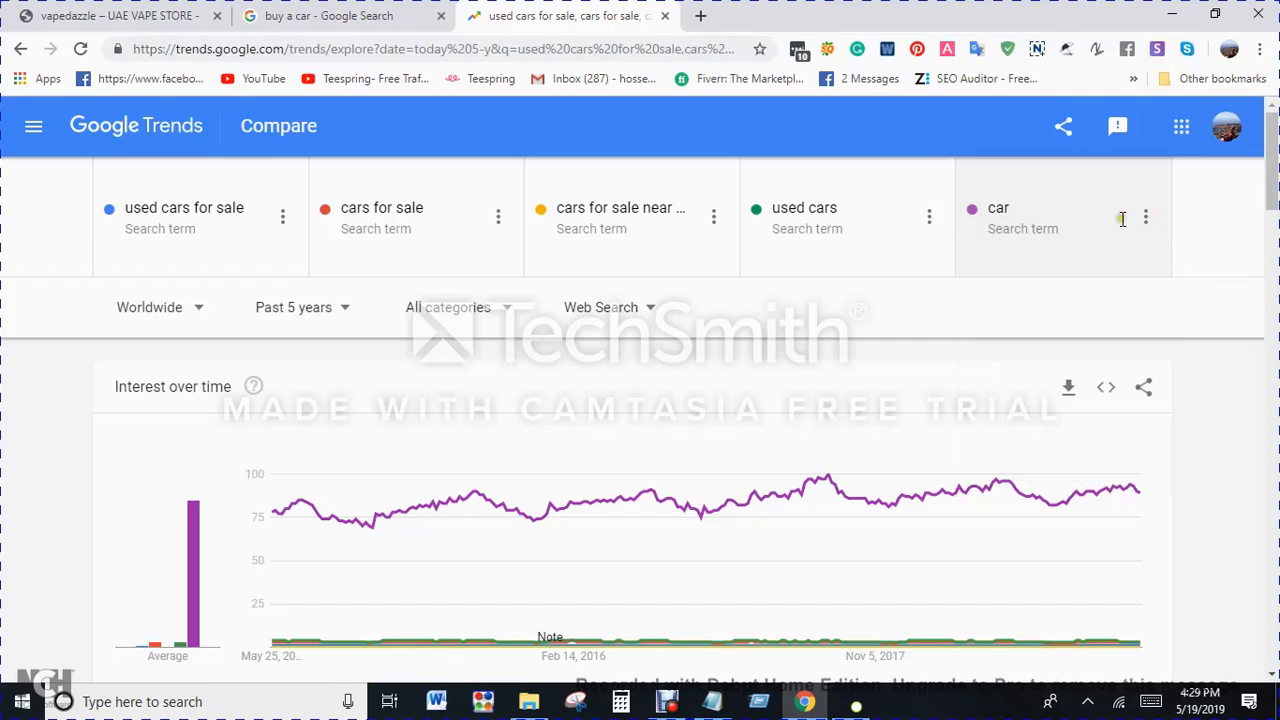
click(1142, 216)
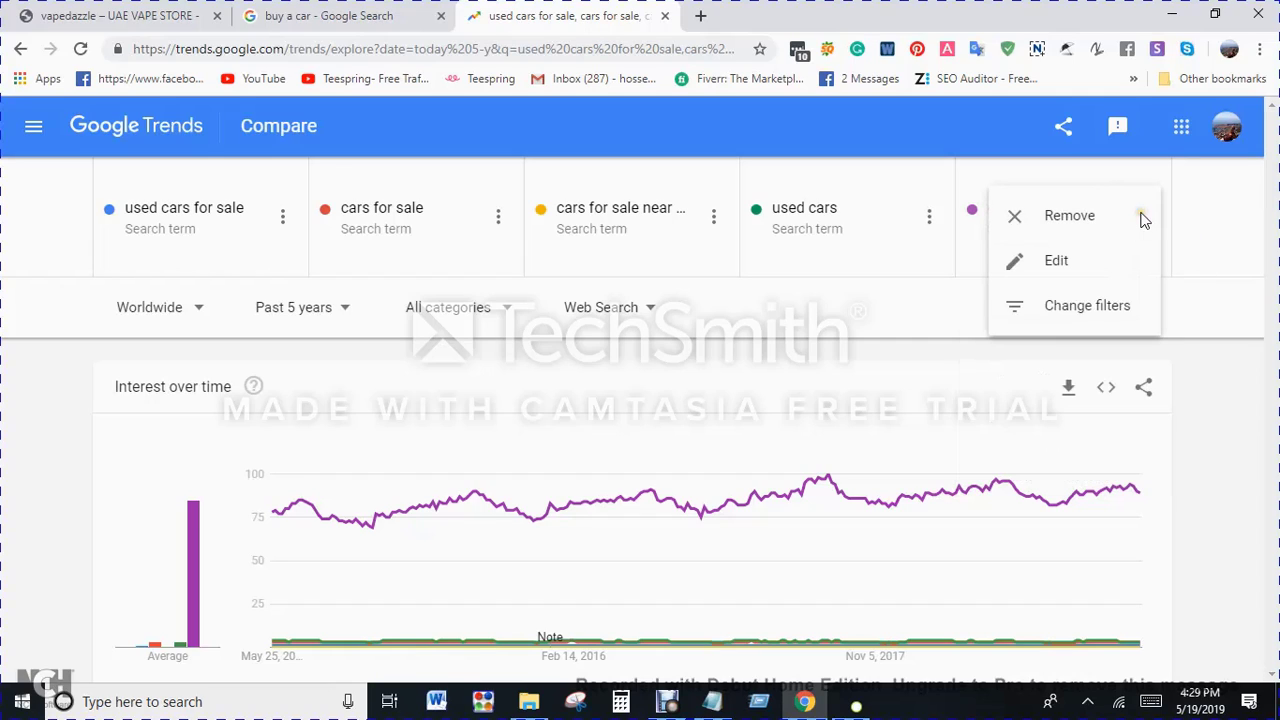
click(1065, 216)
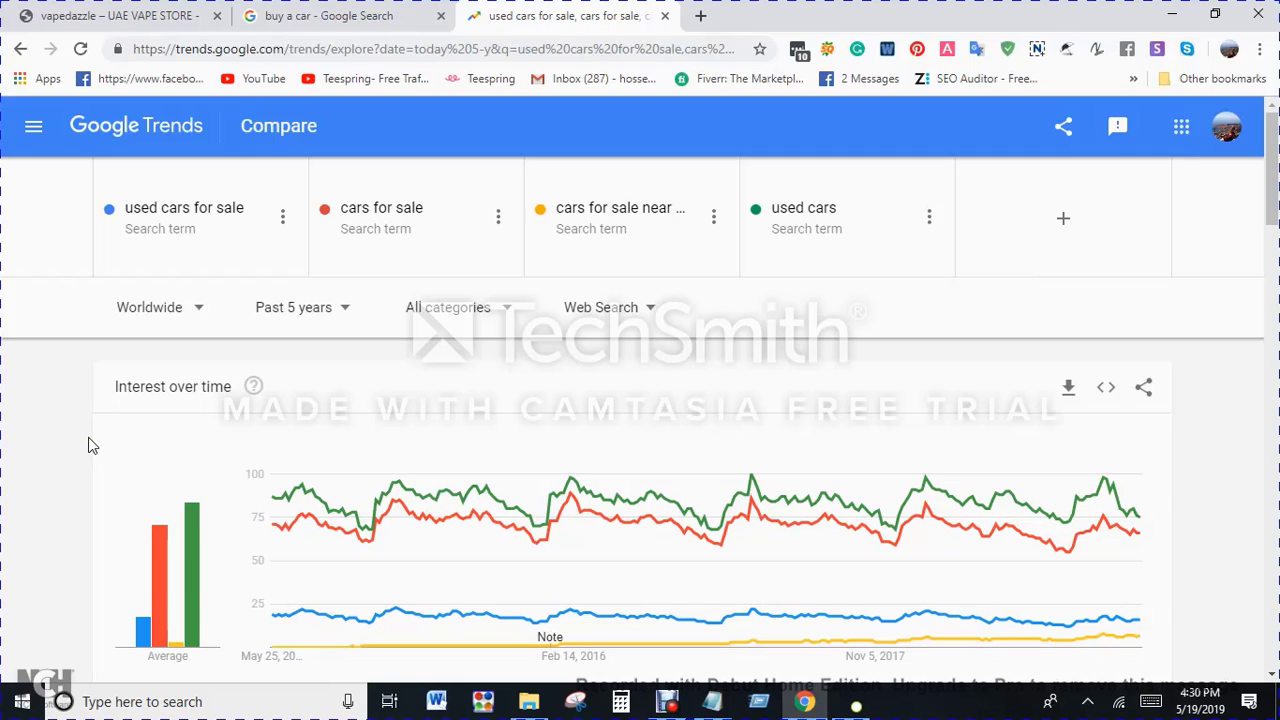
click(132, 514)
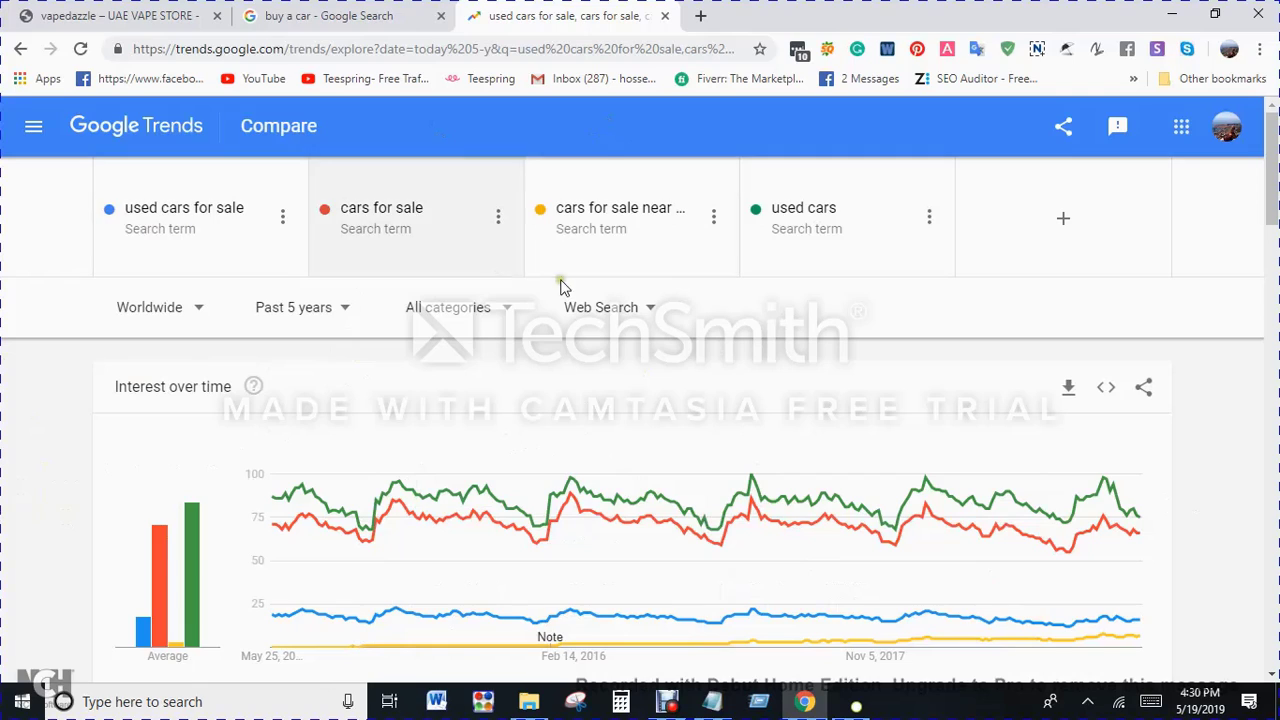
click(340, 208)
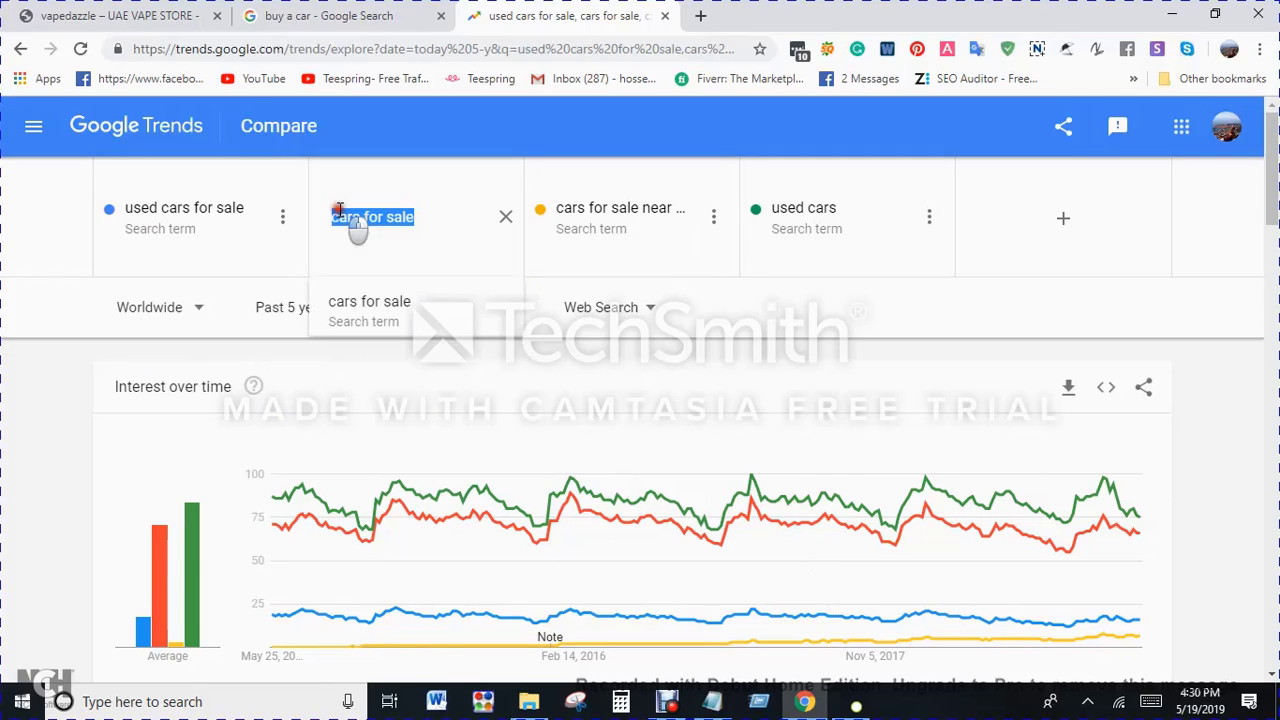
drag(340, 208, 437, 250)
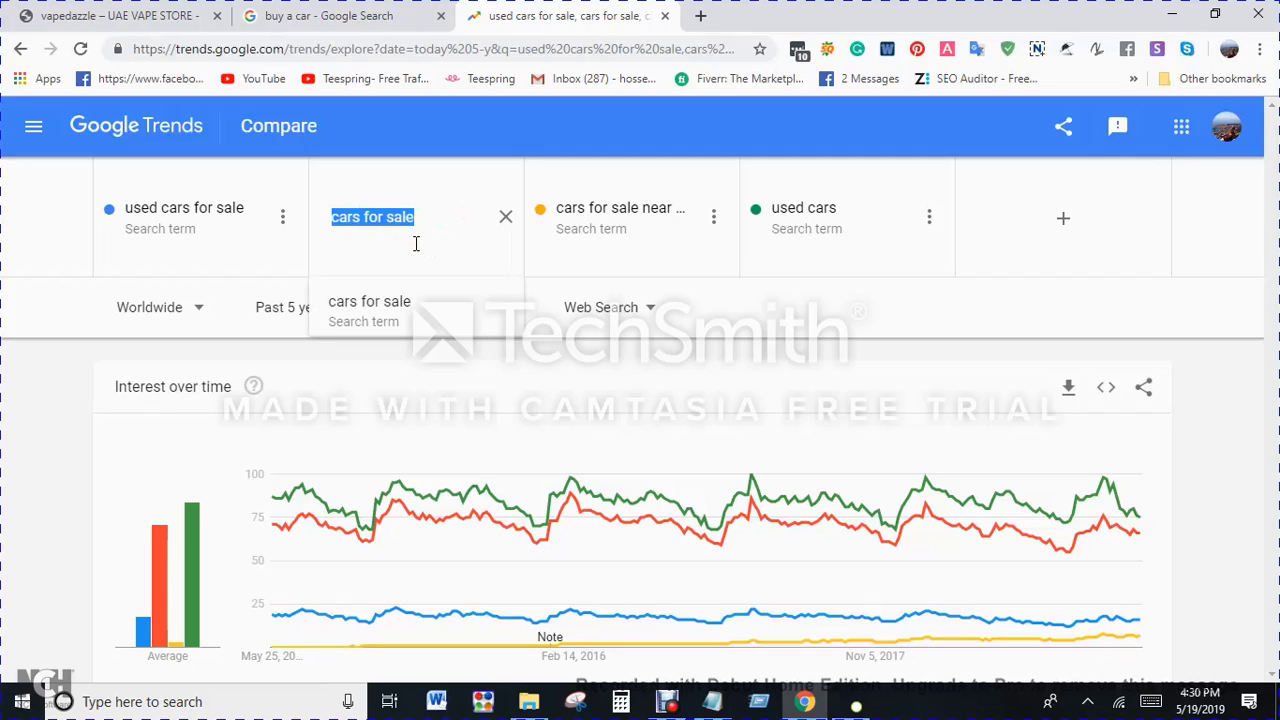
text(c)
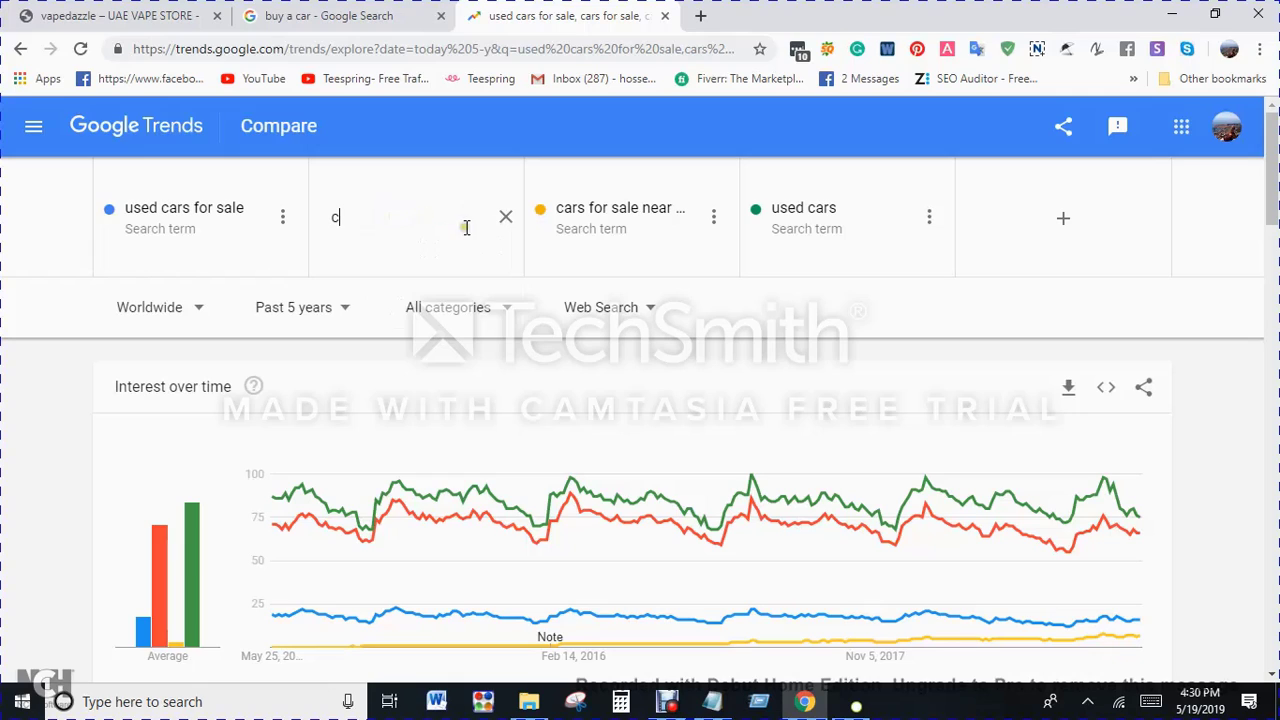
click(505, 216)
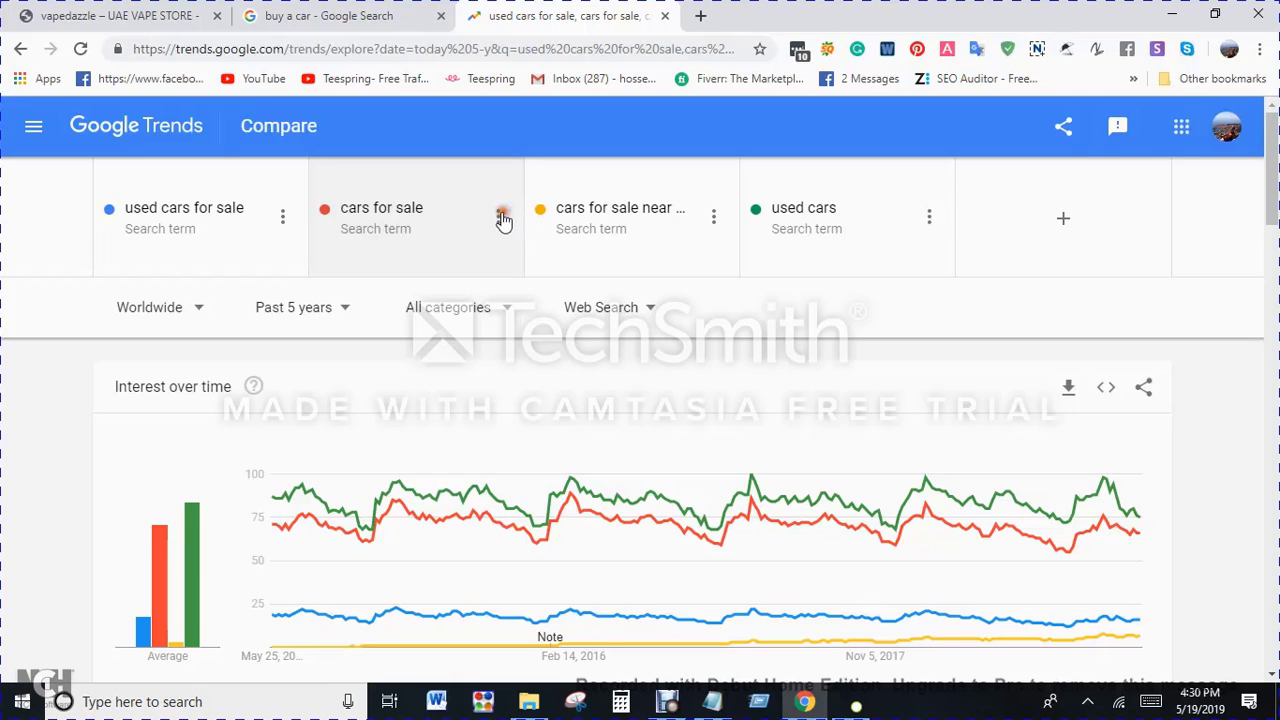
Step: Search Google for "keyword research tool free" in a new browser tab
click(705, 16)
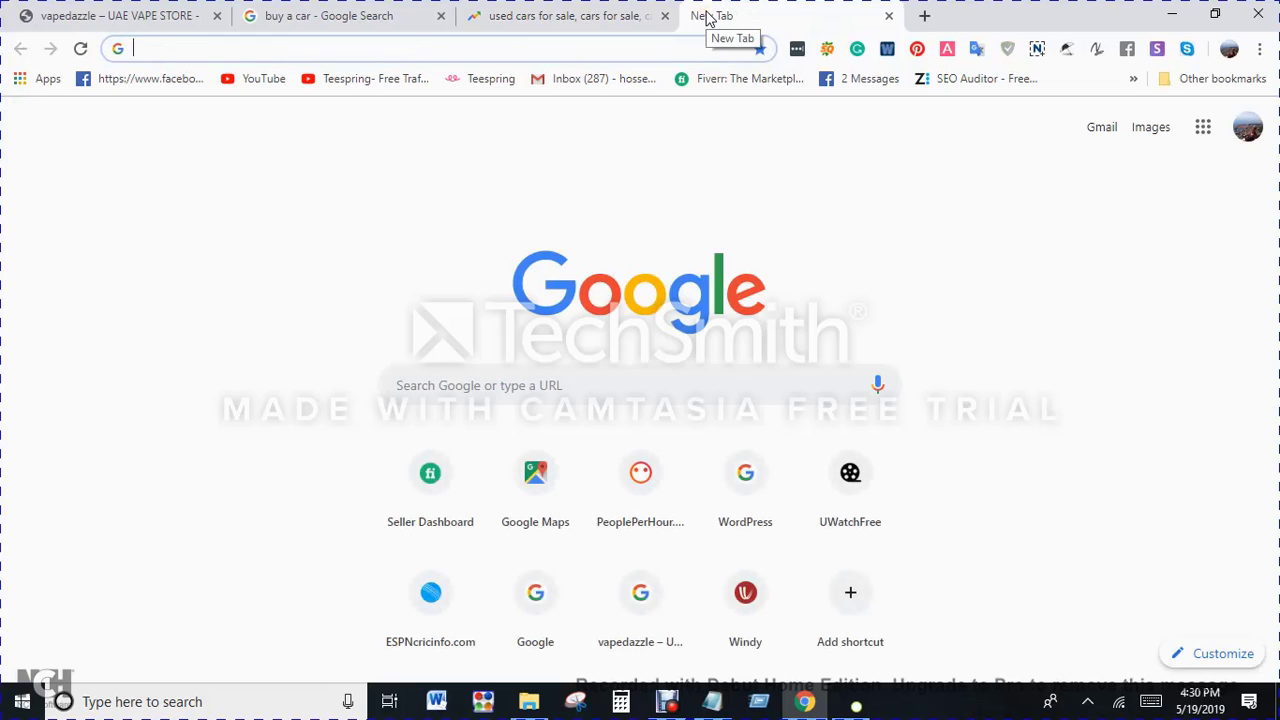
text(keywo)
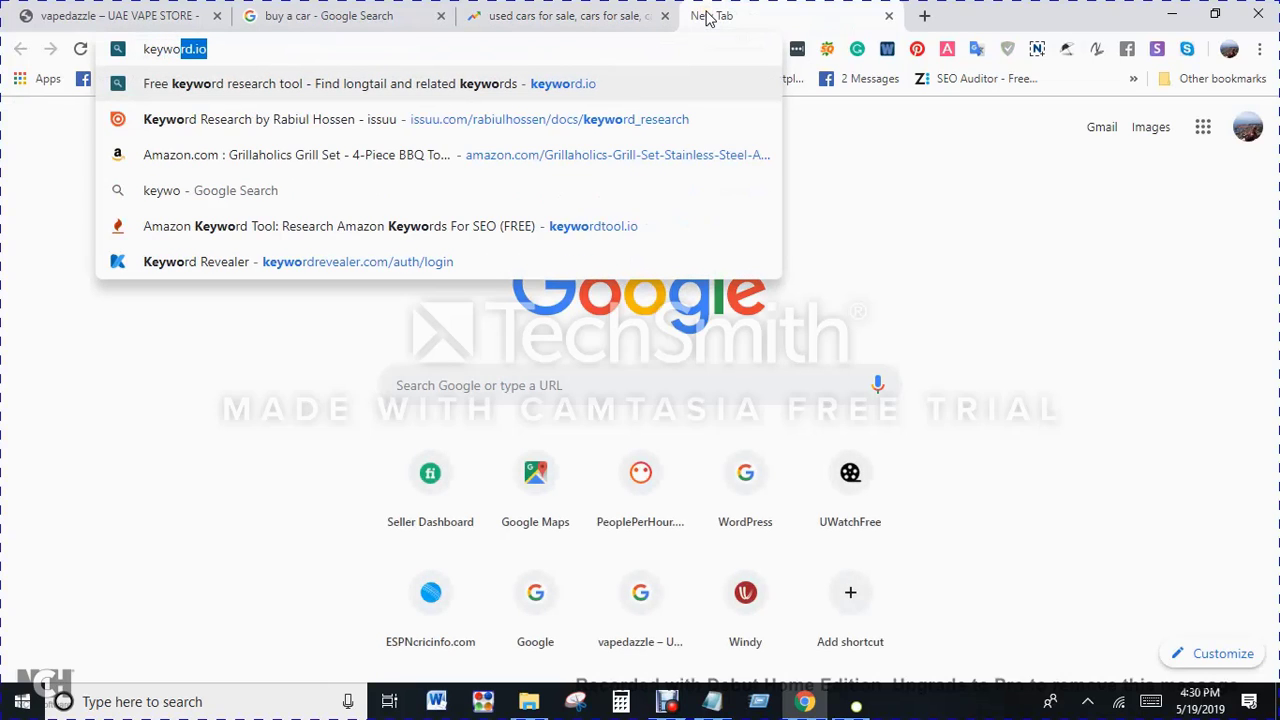
text(rd res)
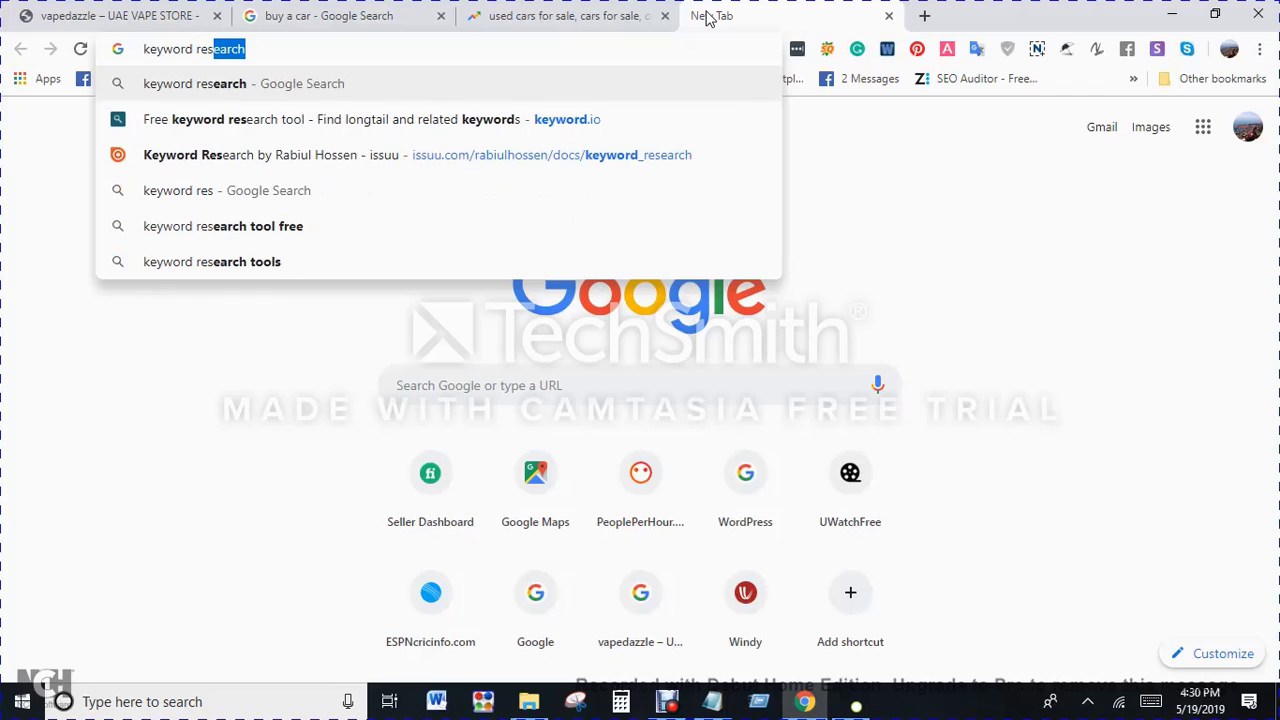
text(earch)
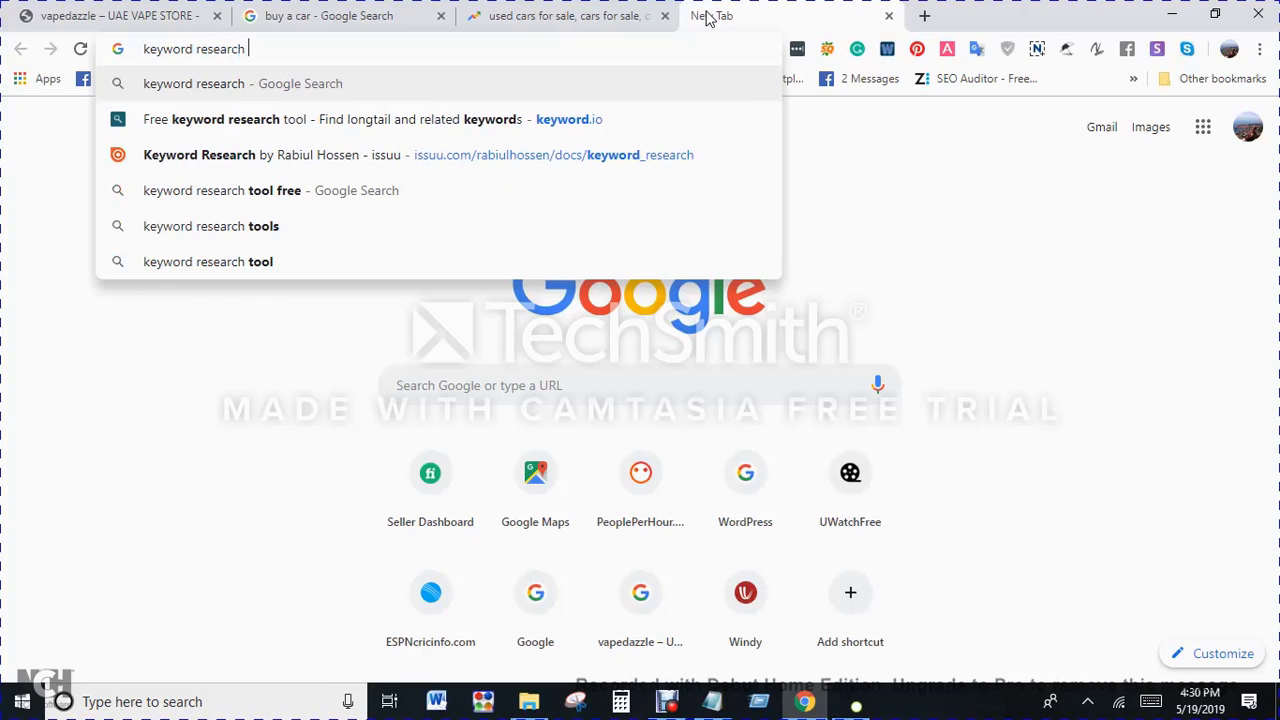
key(Down)
key(Down)
key(Down)
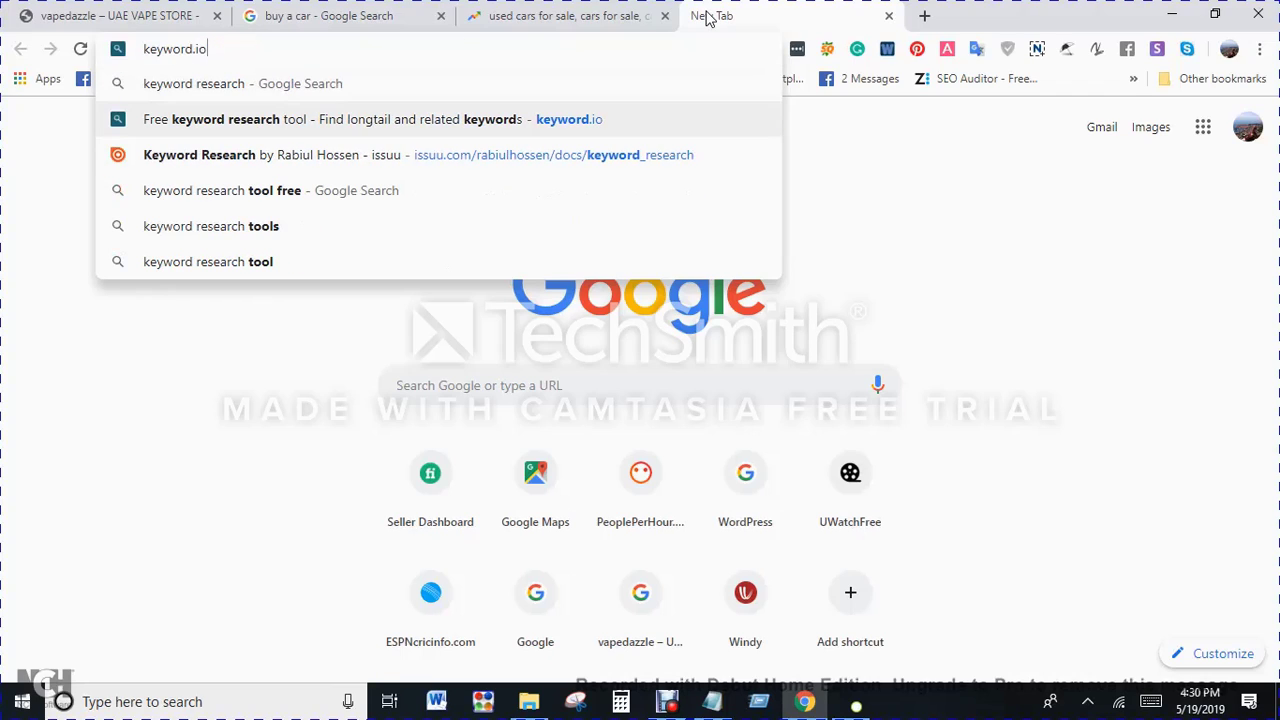
key(Return)
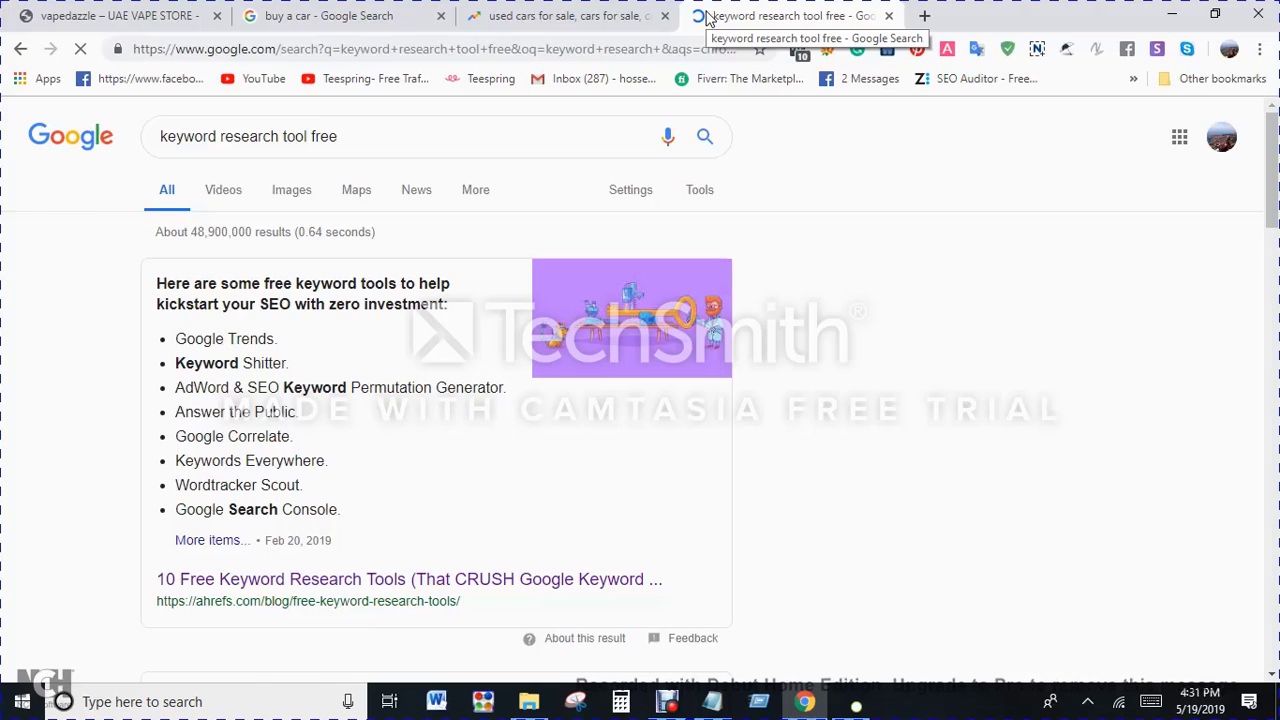
Step: Open the keywordtool.io and SEO Review Tools keyword research results in separate new tabs
scroll(586, 487, down, 2)
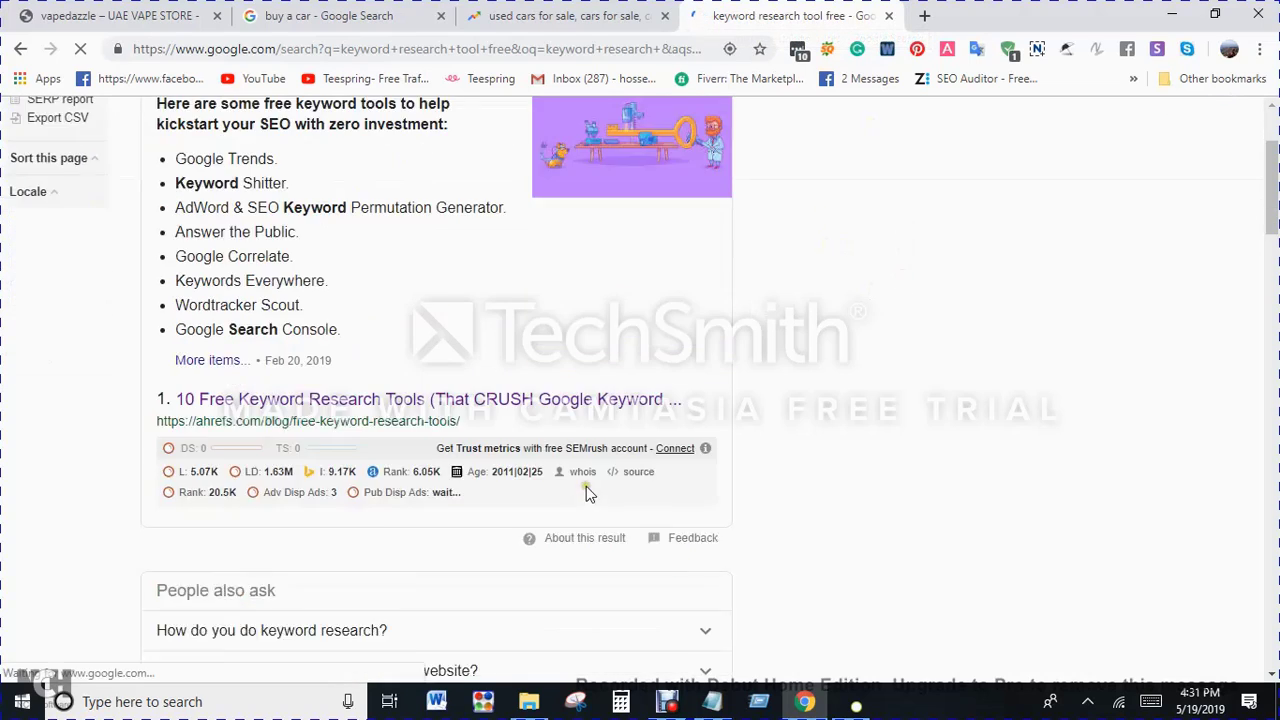
scroll(586, 490, down, 8)
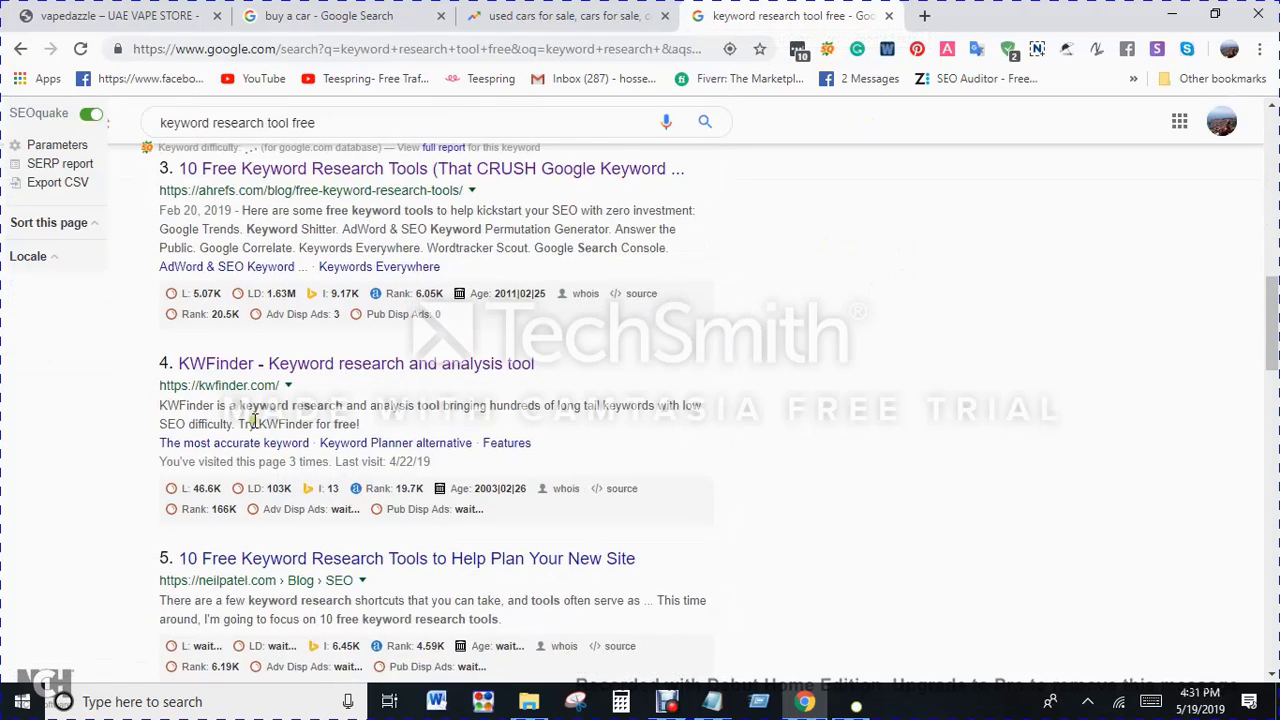
scroll(254, 420, down, 3)
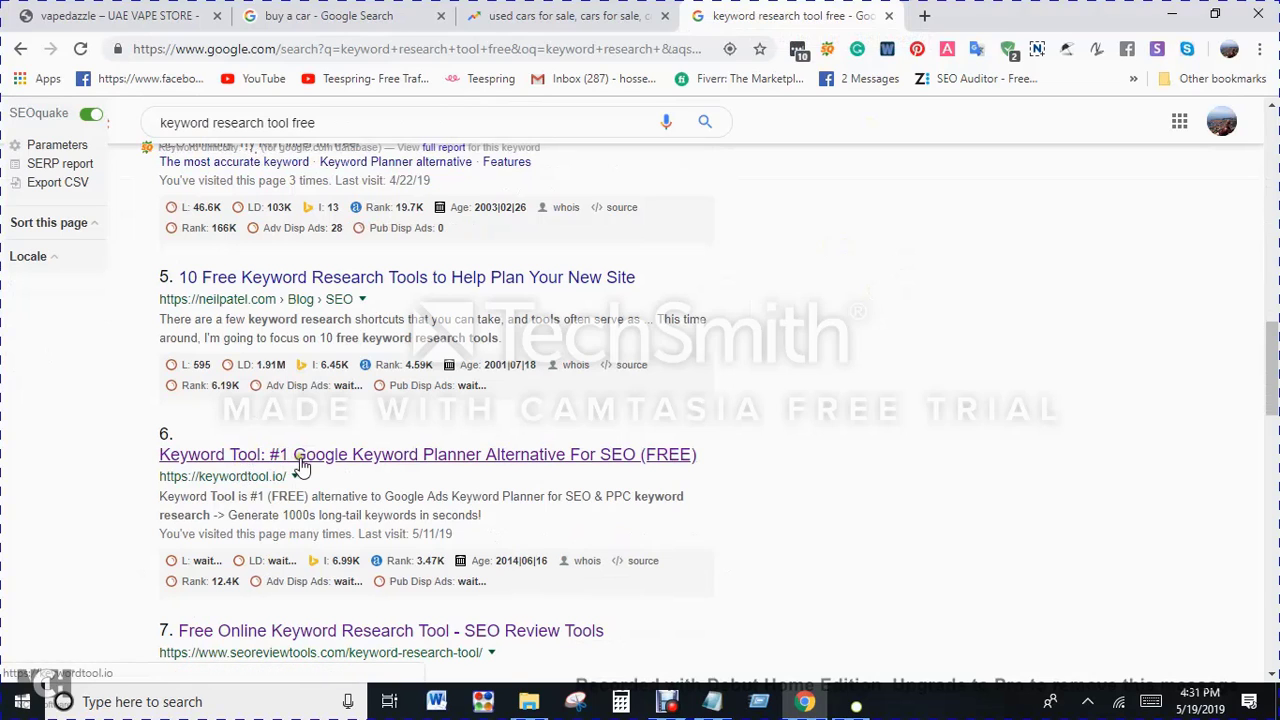
scroll(305, 465, down, 1)
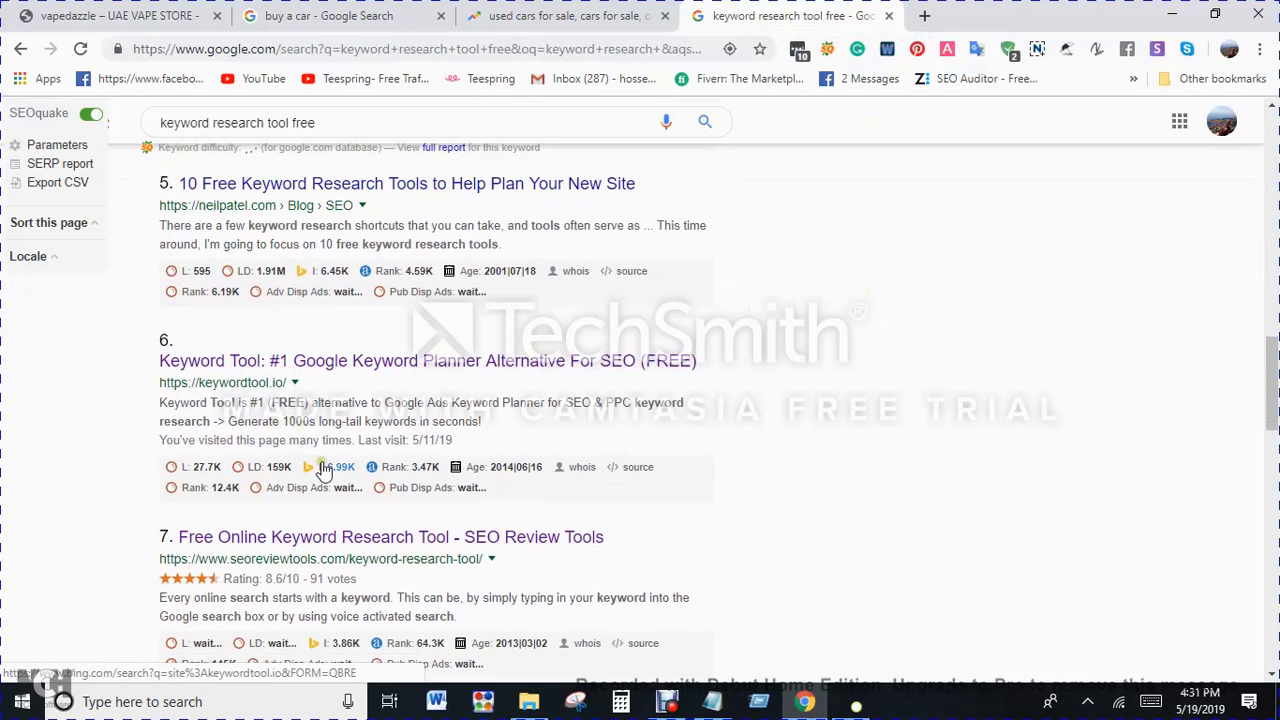
right_click(360, 375)
click(390, 386)
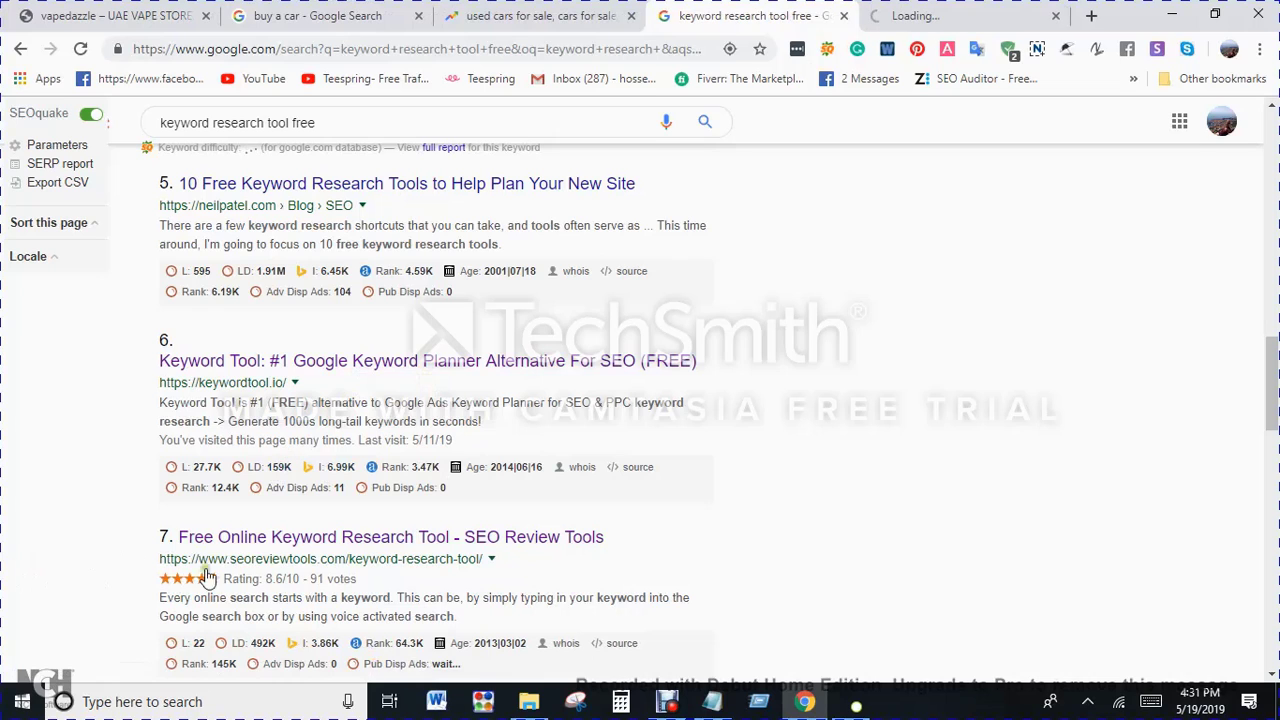
right_click(246, 550)
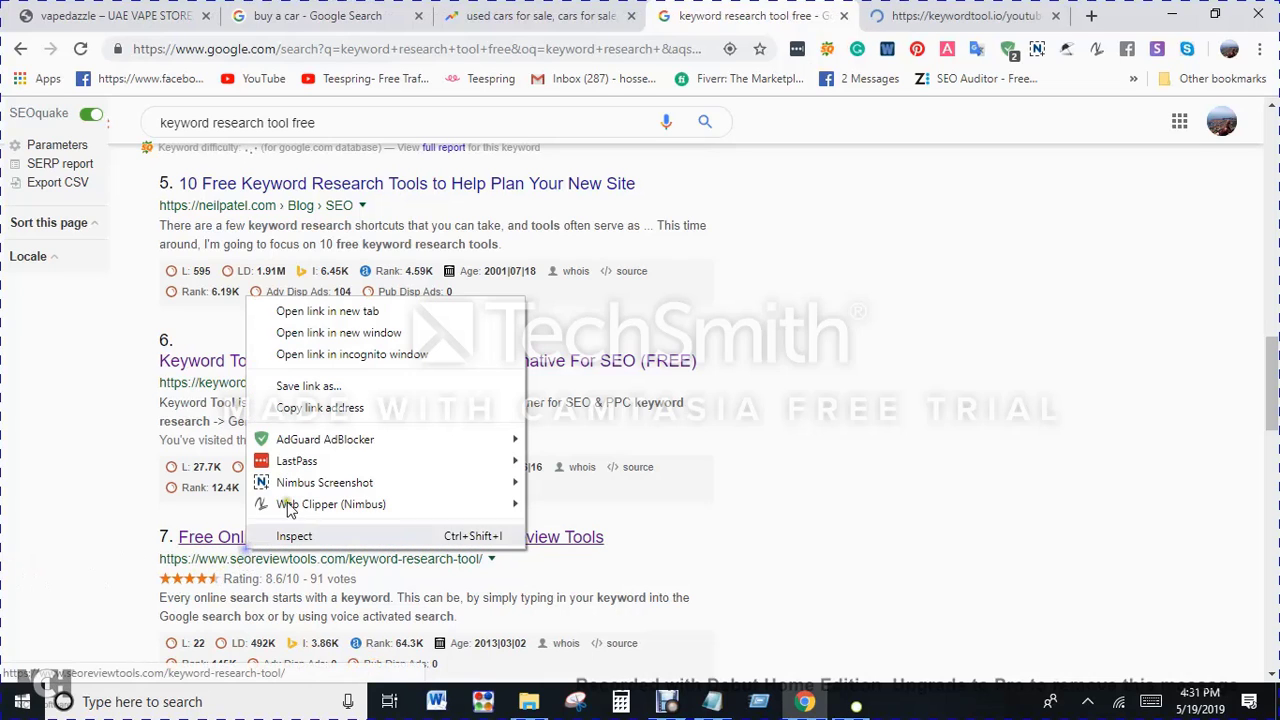
click(312, 311)
Step: Open the KWFinder and Wordtracker search results in separate new tabs
scroll(300, 311, up, 3)
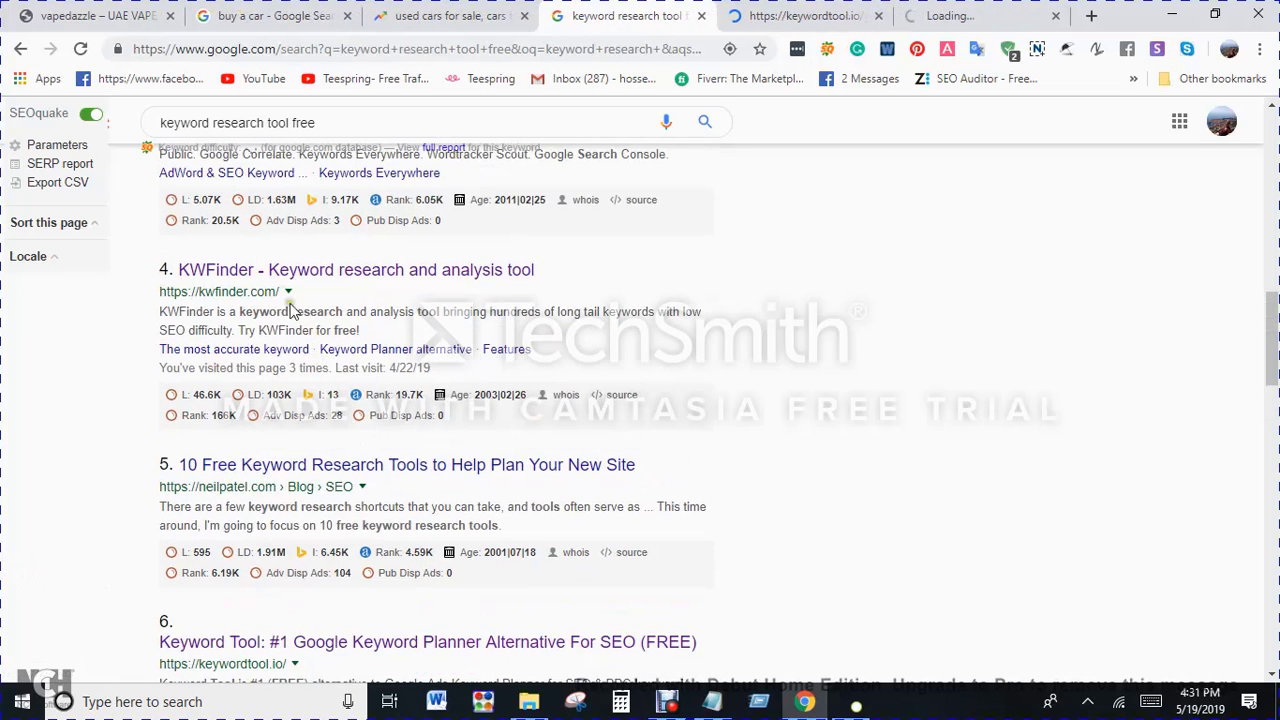
right_click(282, 278)
click(343, 297)
scroll(350, 320, up, 3)
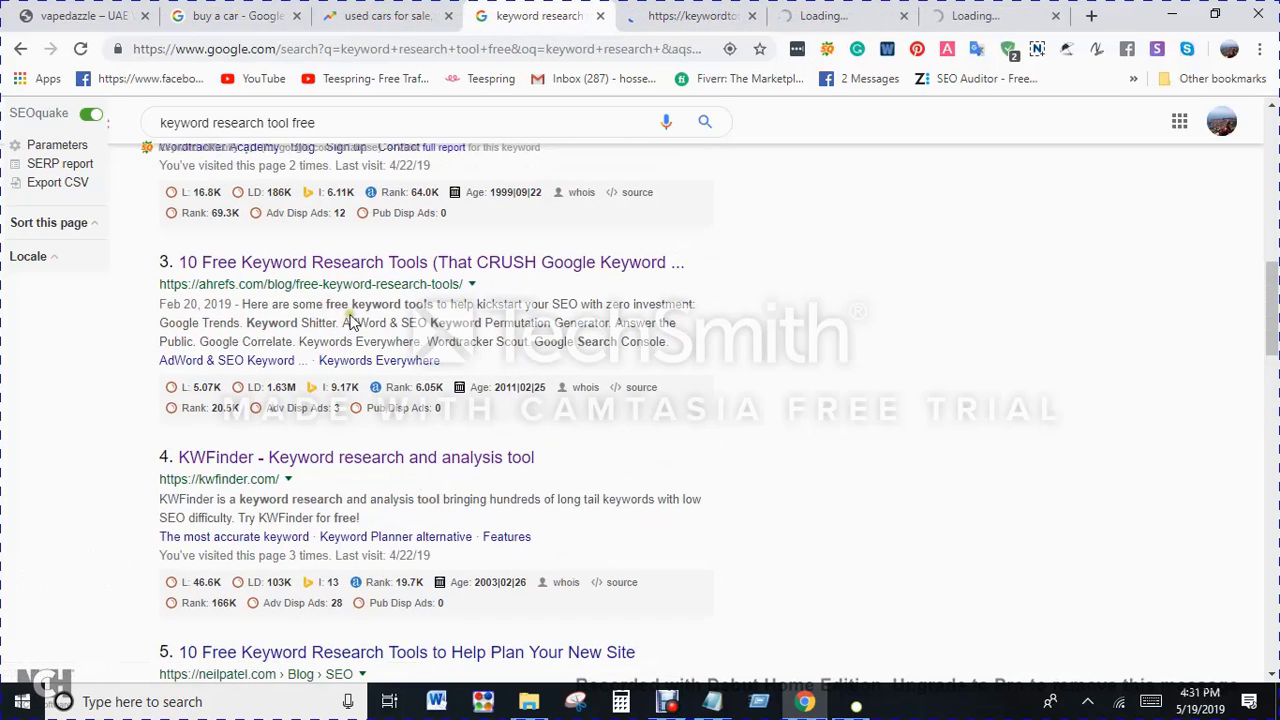
scroll(350, 320, up, 2)
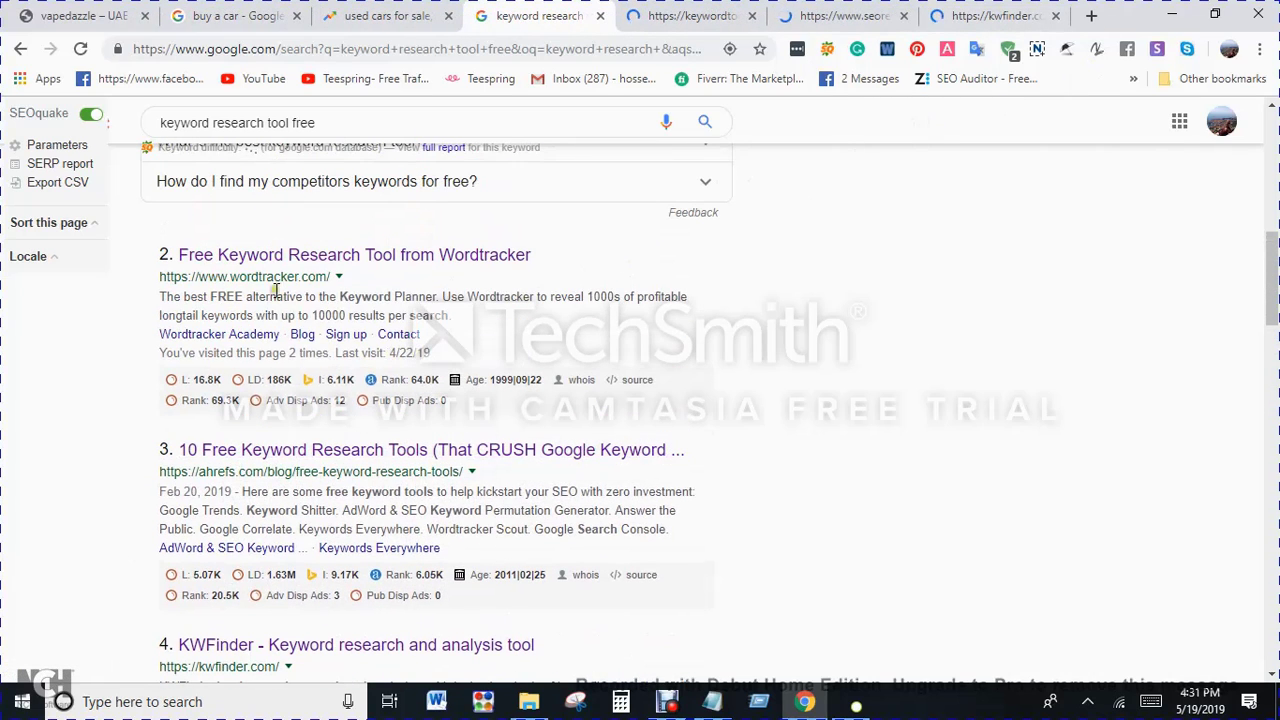
right_click(276, 260)
click(314, 277)
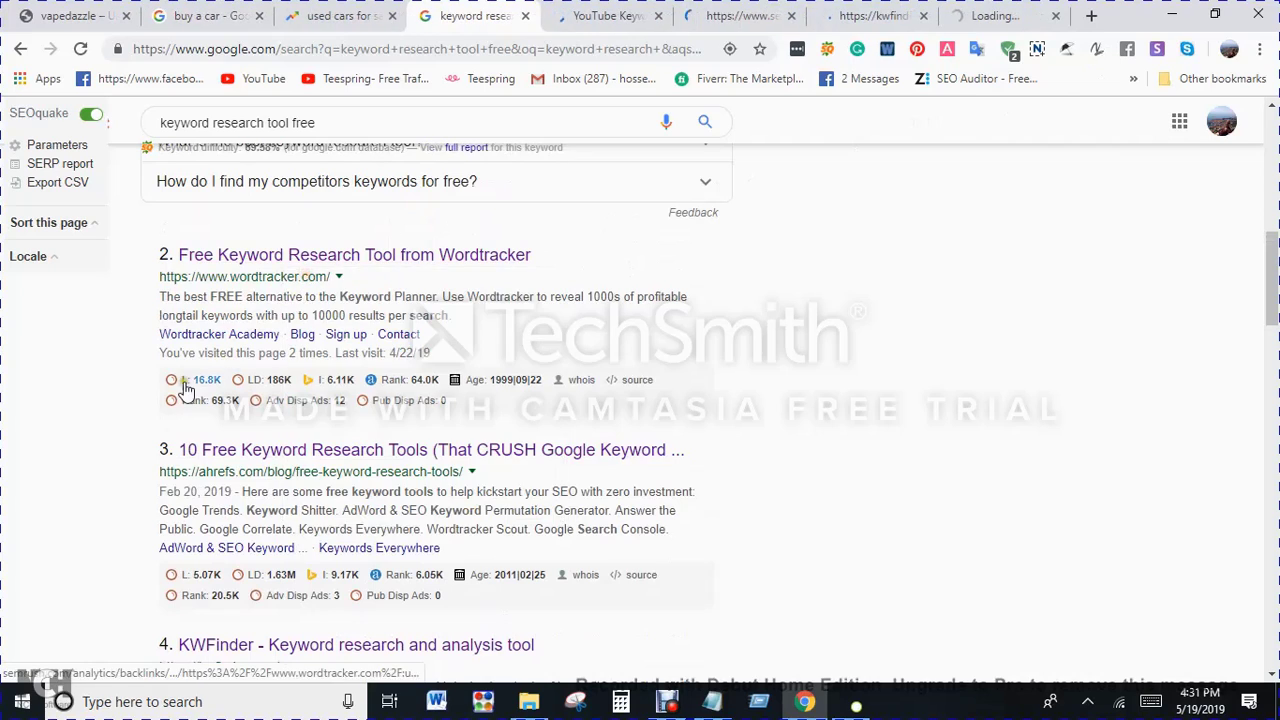
Step: Search Google for "keyword revealer" in a new browser tab
click(1088, 18)
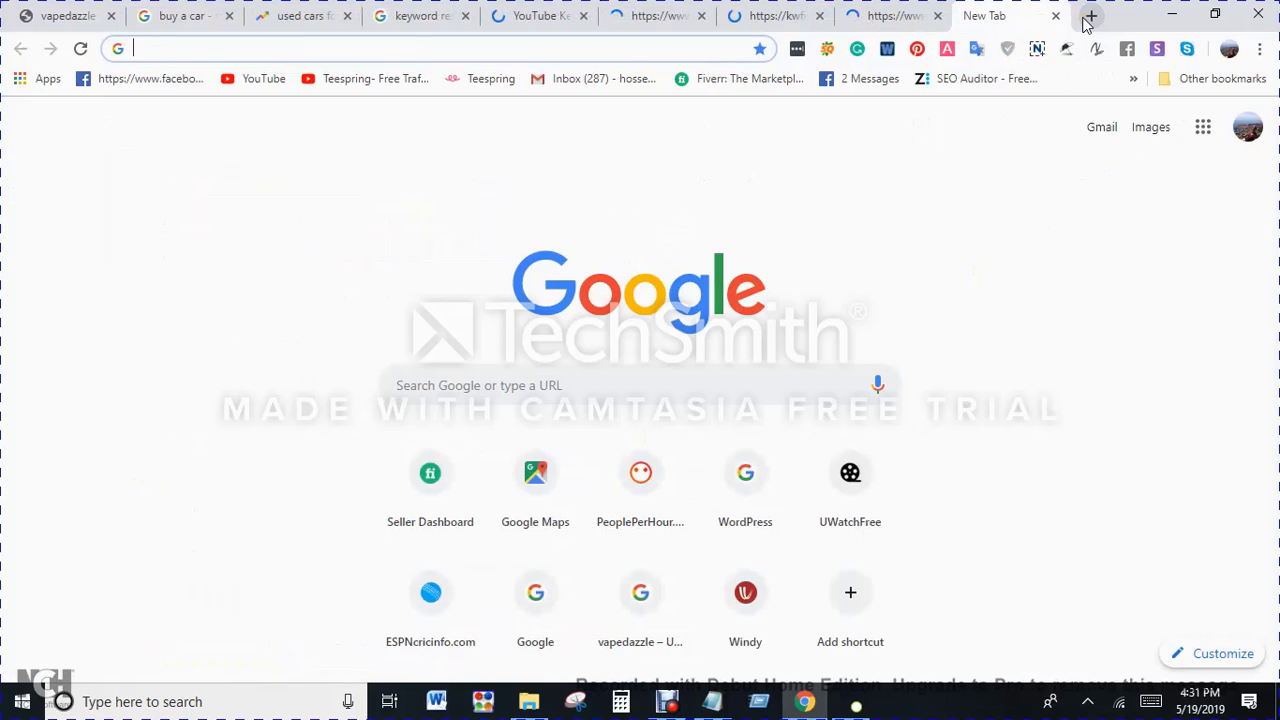
text(keyw)
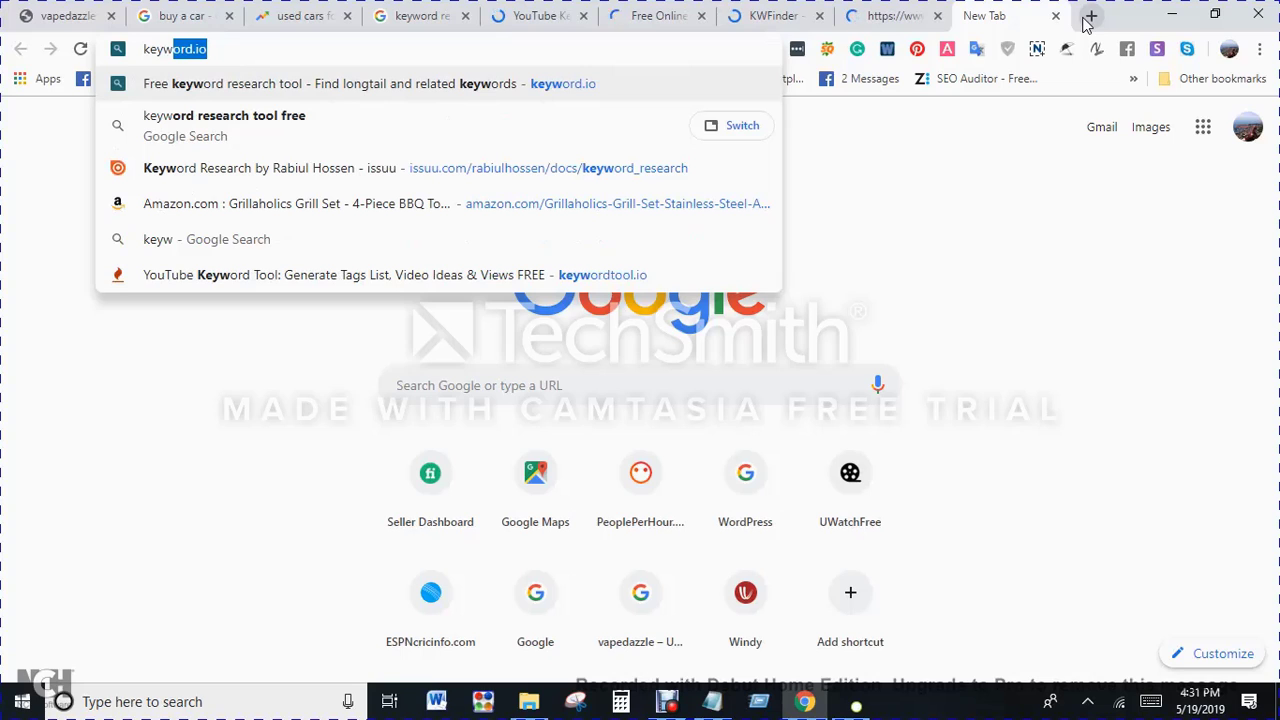
text(ord.)
key(BackSpace)
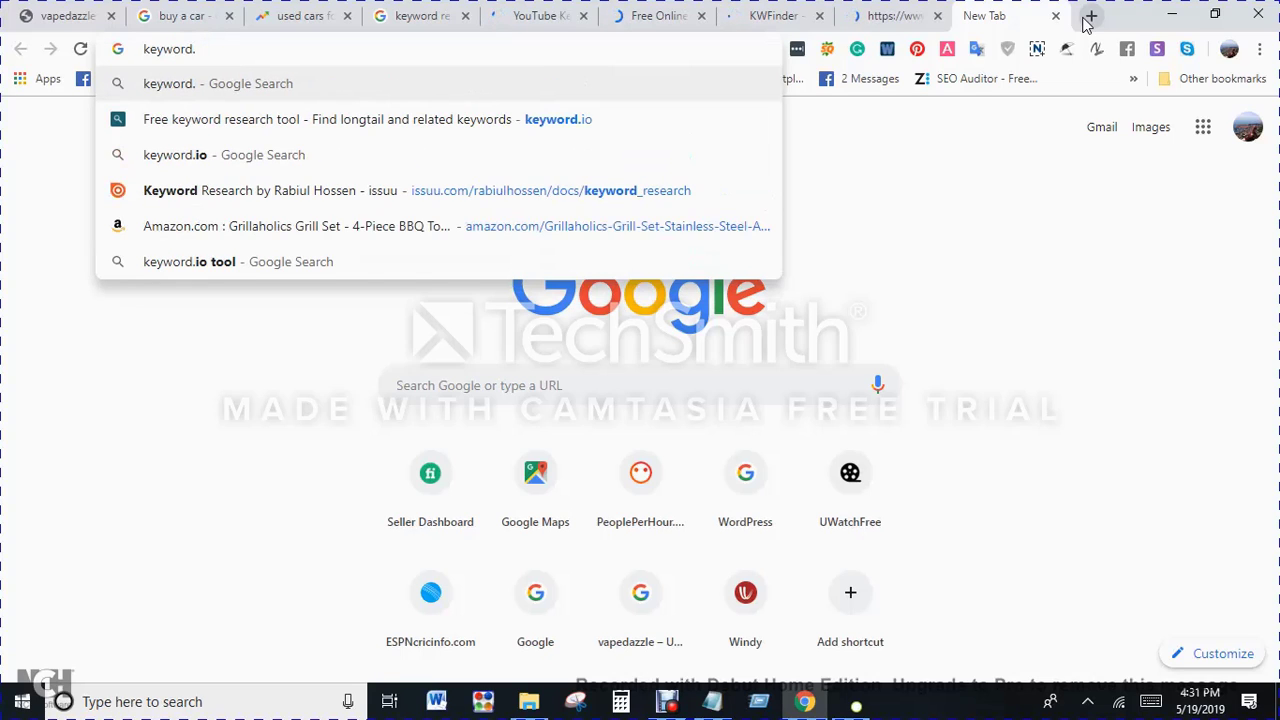
key(BackSpace)
text(r)
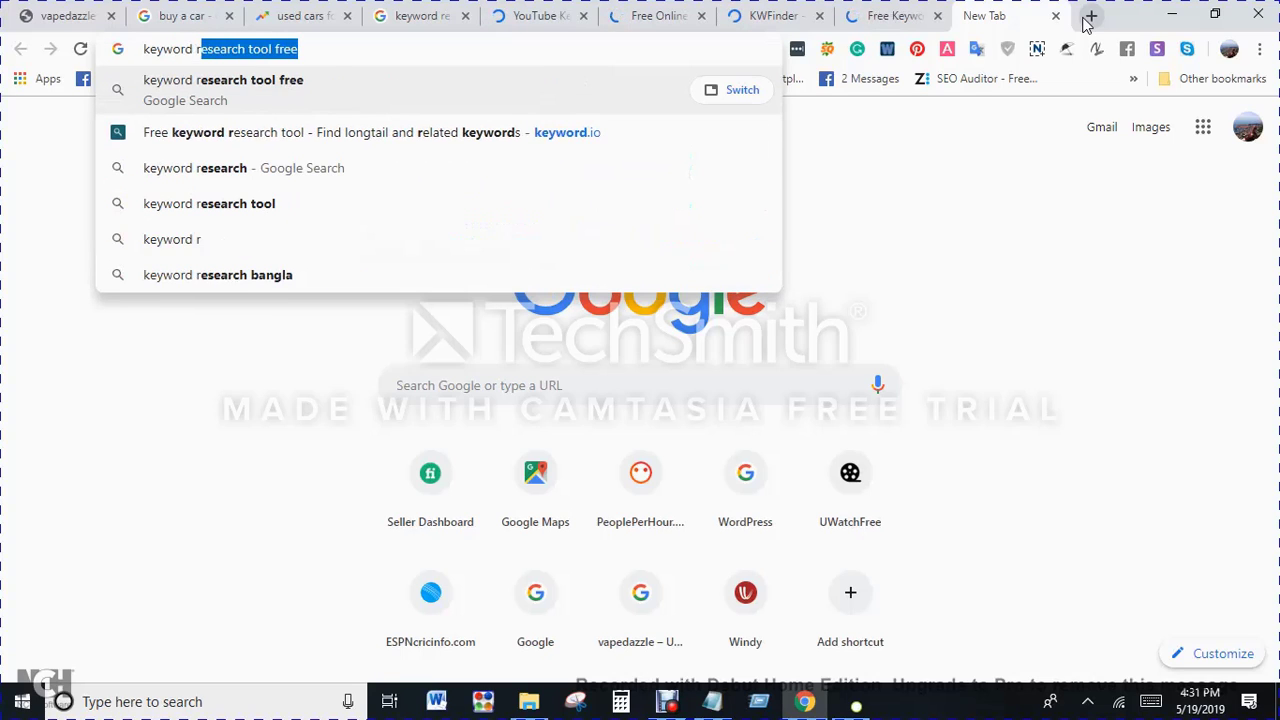
text(ev)
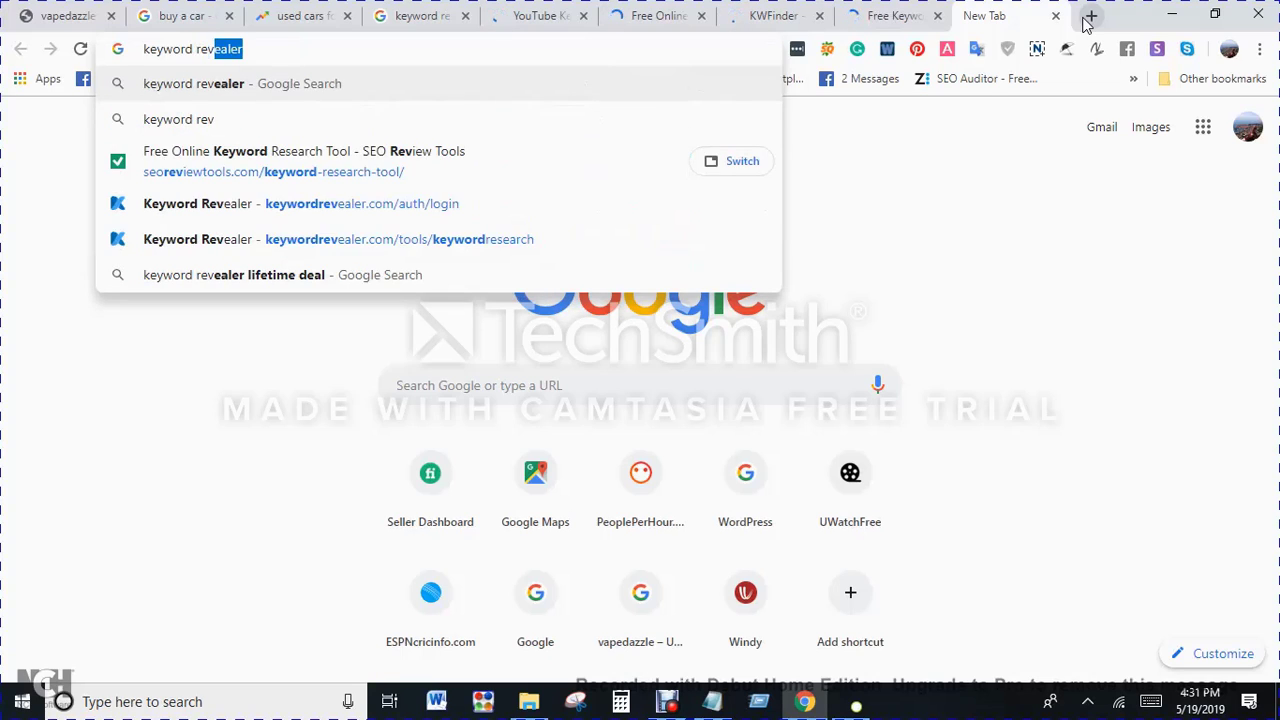
key(Return)
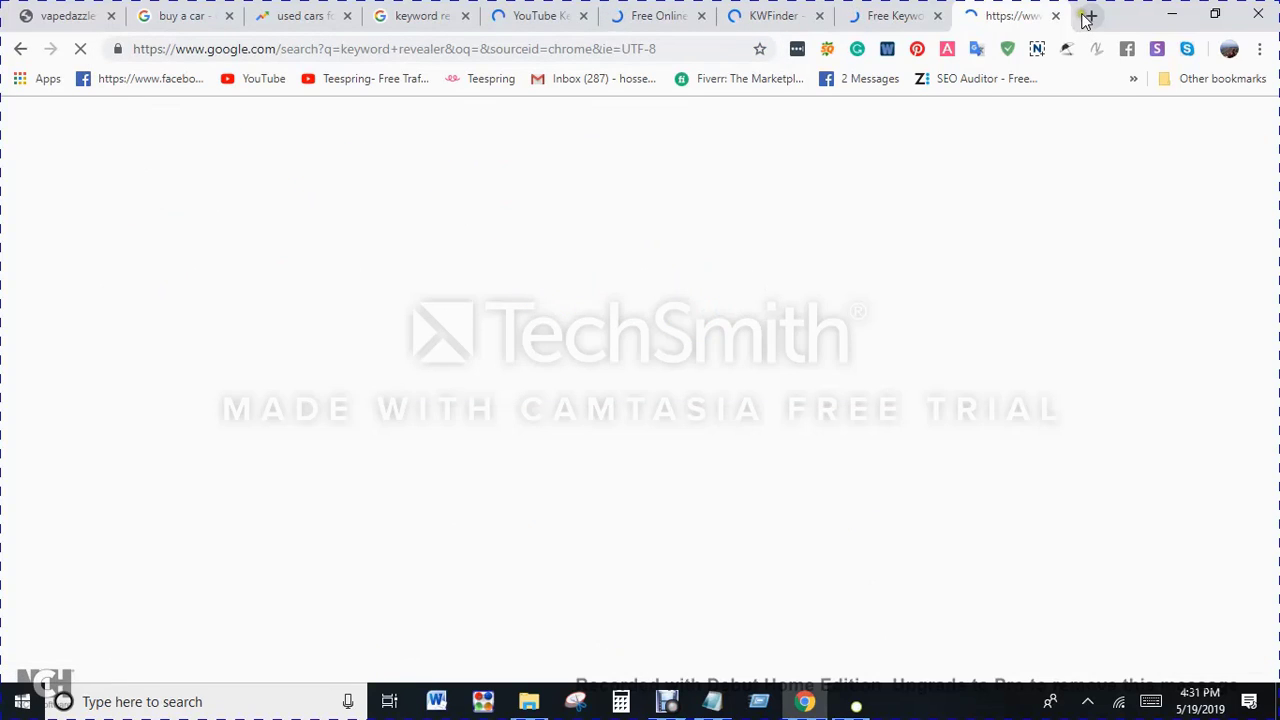
Step: Open neilpatel.com/ubersuggest in a new browser tab and open the Keyword Revealer website from its Google search results
click(1088, 16)
text(uber)
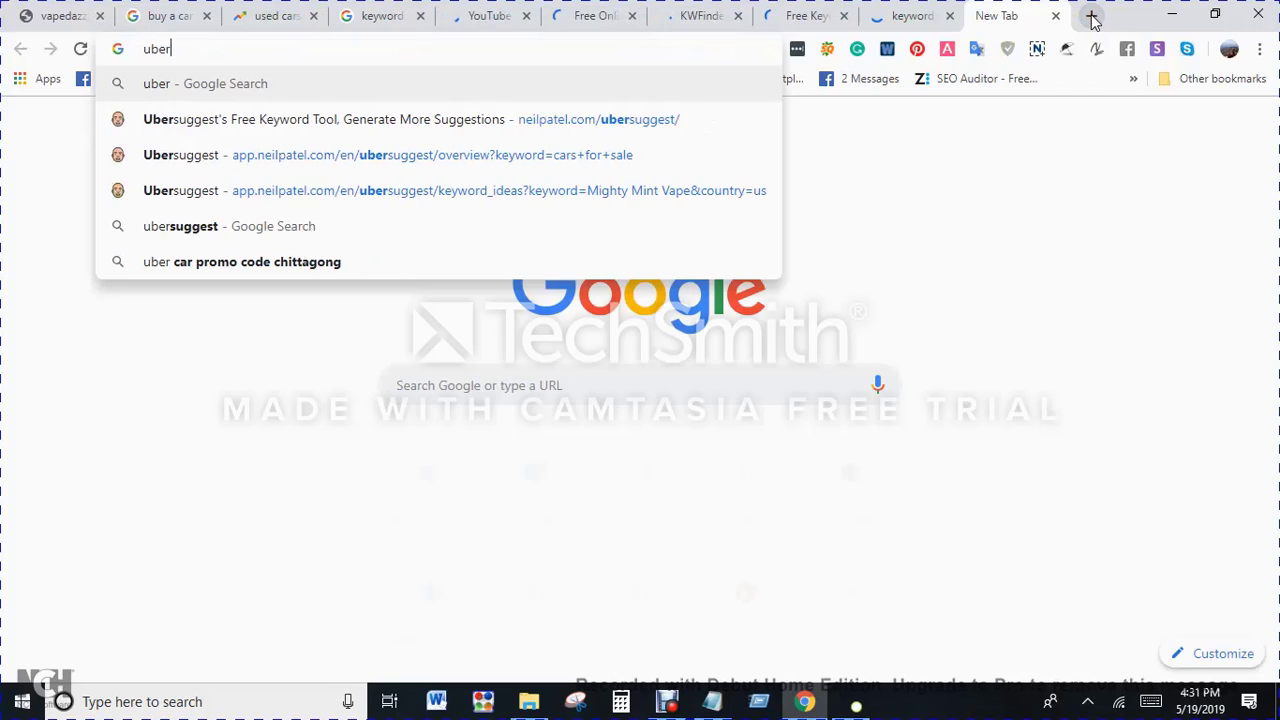
key(Down)
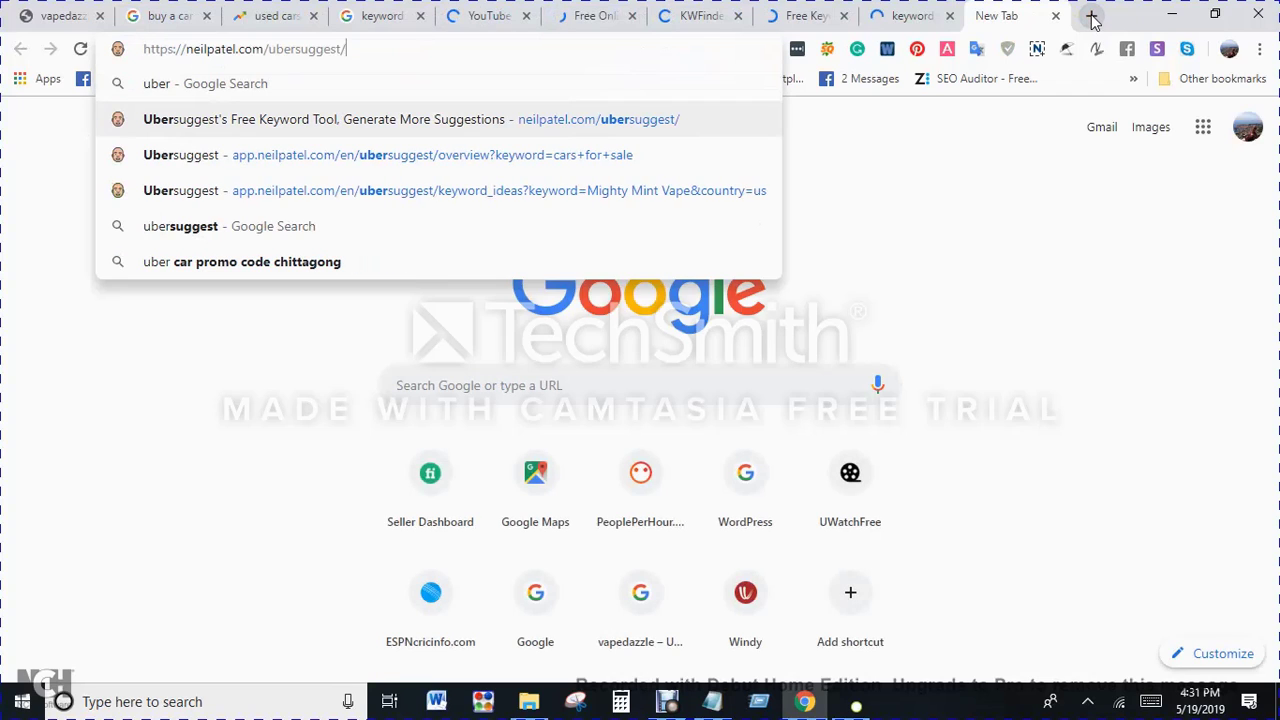
key(Return)
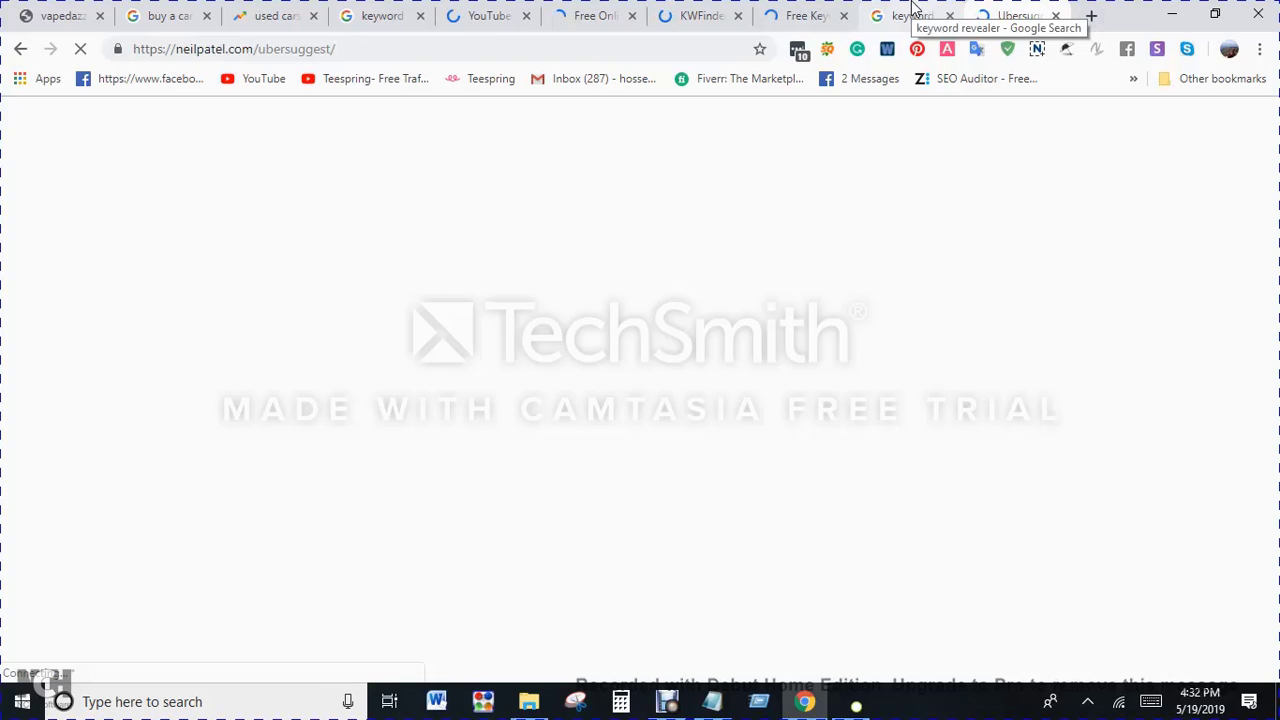
click(912, 8)
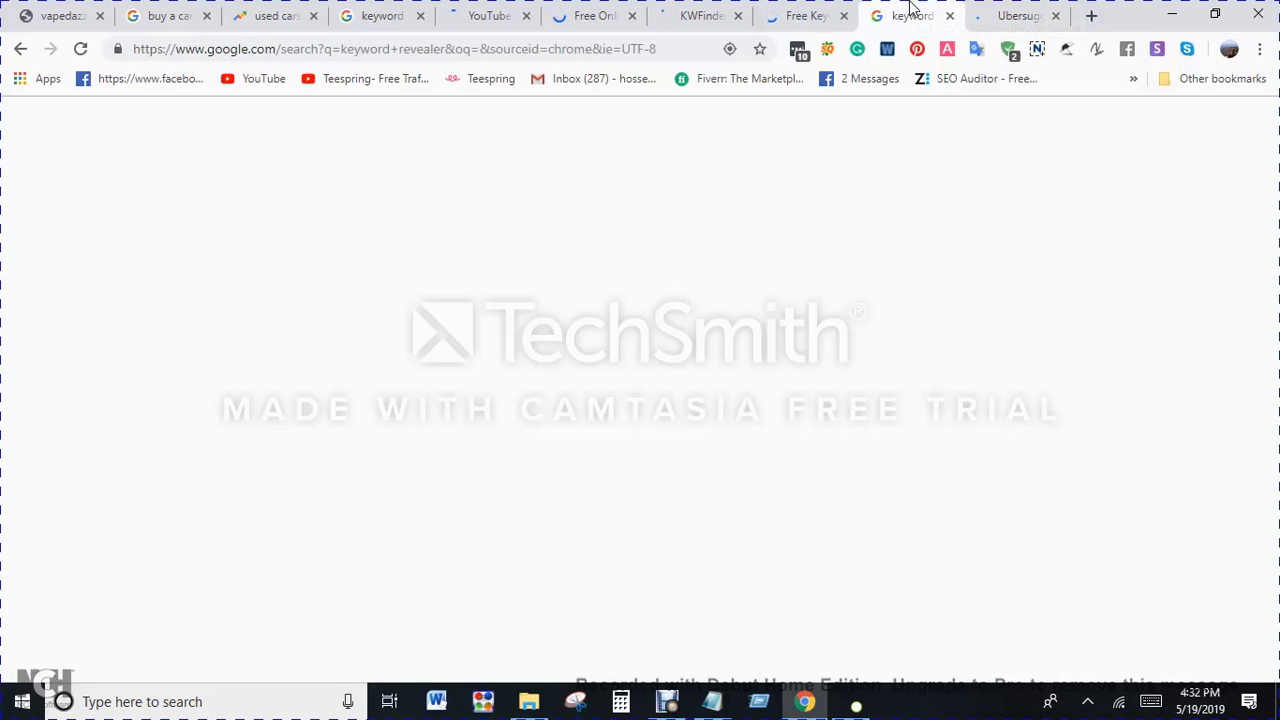
click(452, 280)
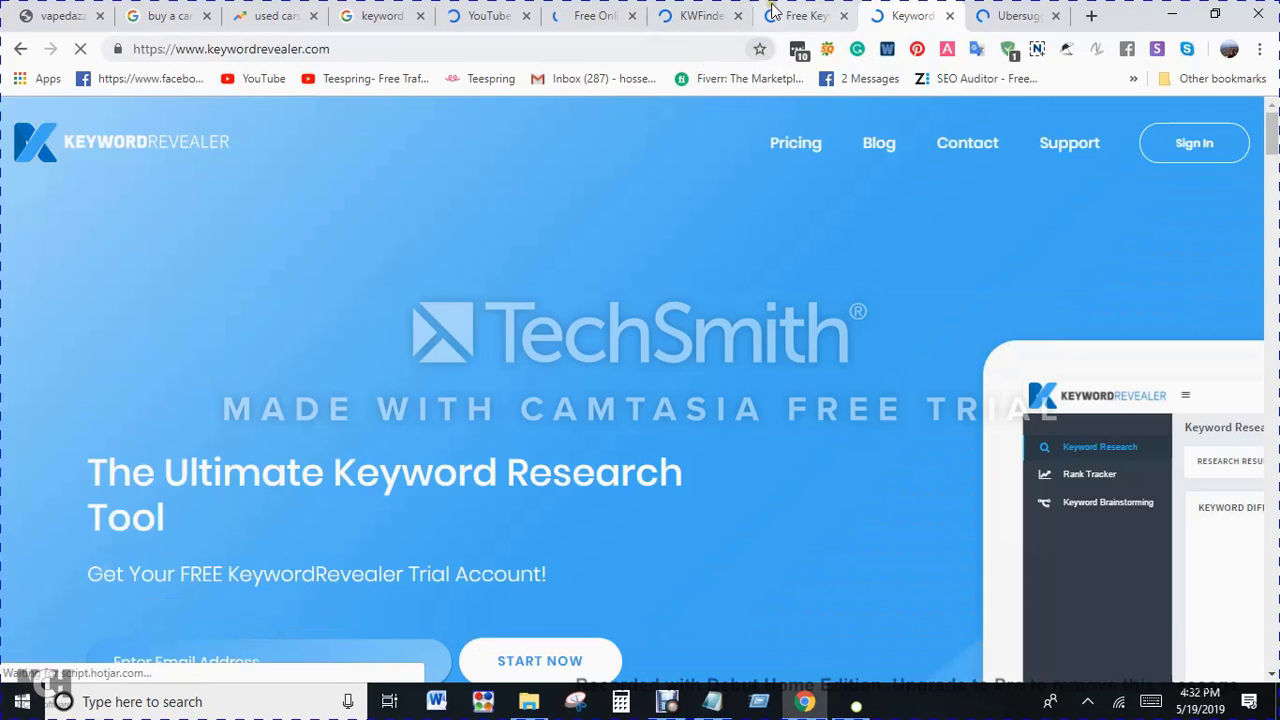
Step: Check whether the Wordtracker, KWFinder, SEO Review Tools, Keyword Tool and Ubersuggest pages have loaded in their browser tabs
click(766, 10)
click(703, 8)
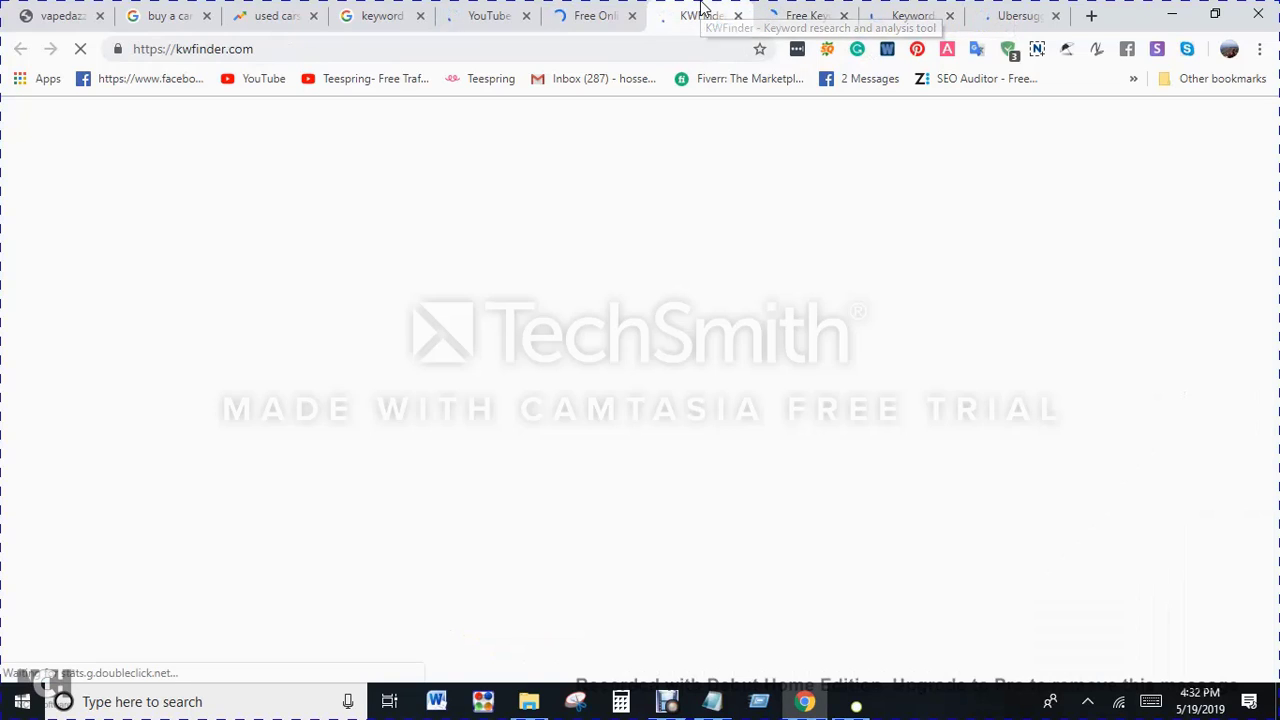
click(605, 12)
click(492, 8)
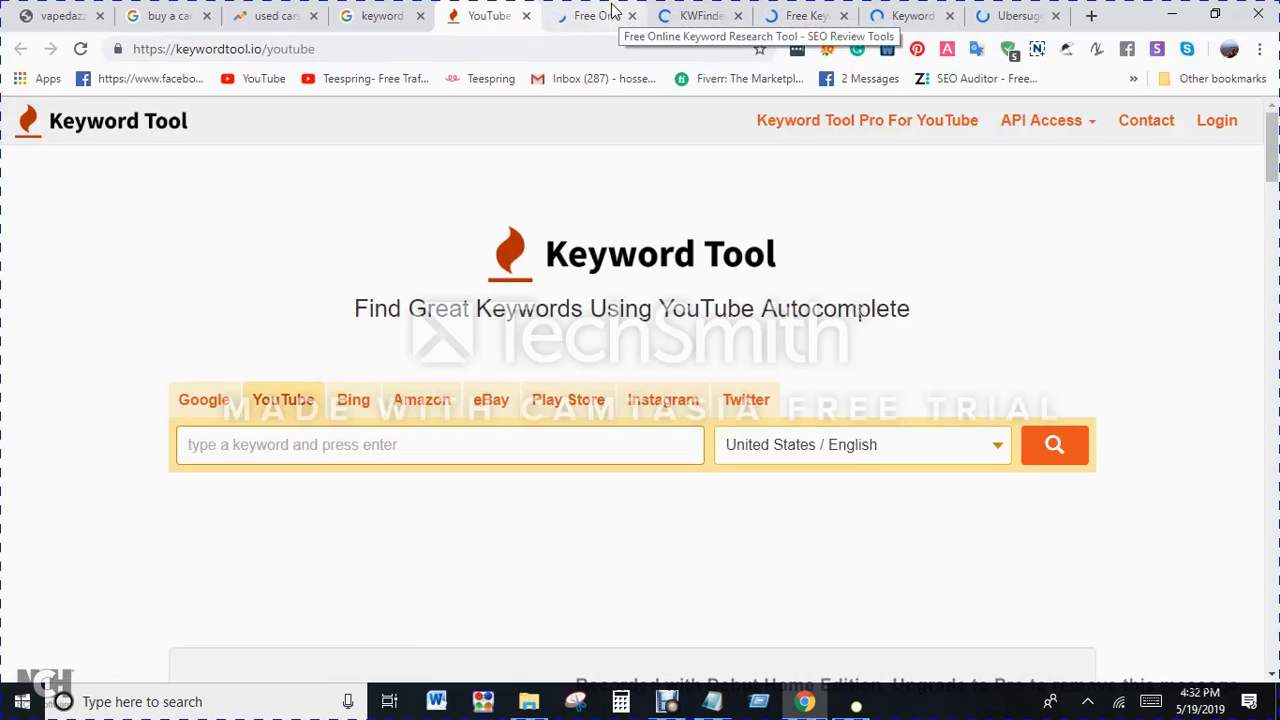
click(613, 10)
click(705, 12)
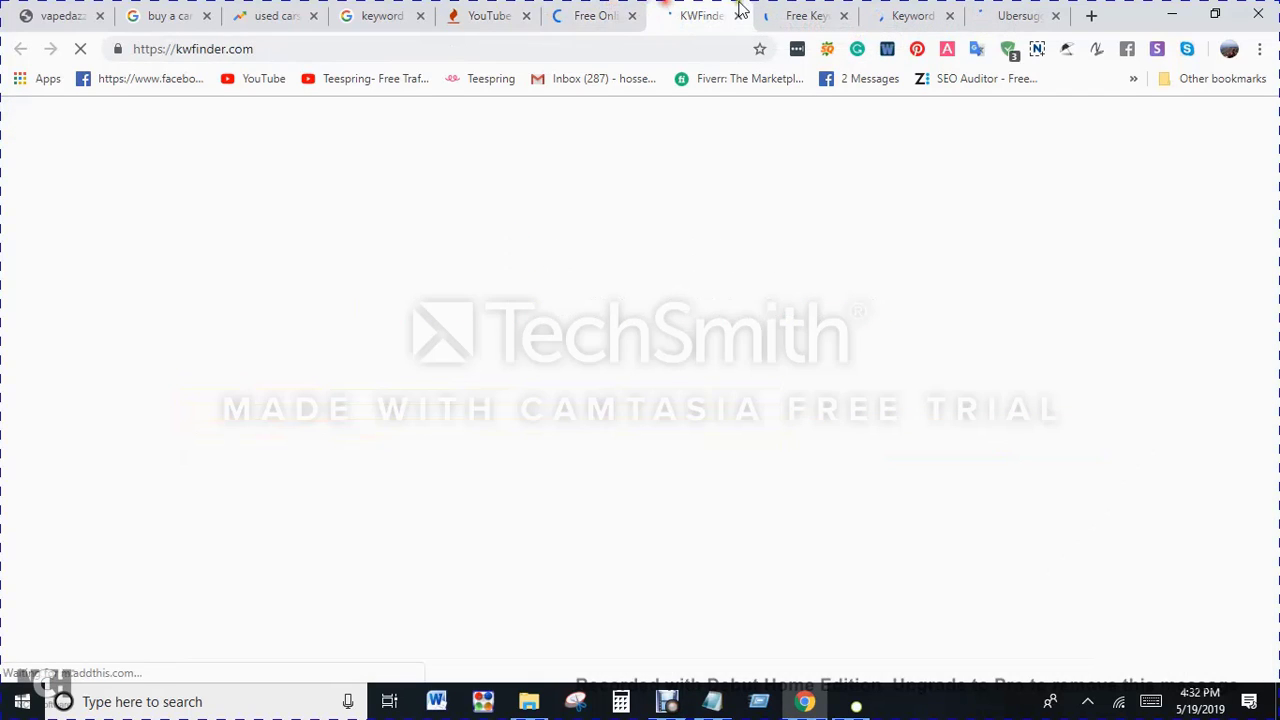
click(800, 12)
click(910, 16)
click(1020, 16)
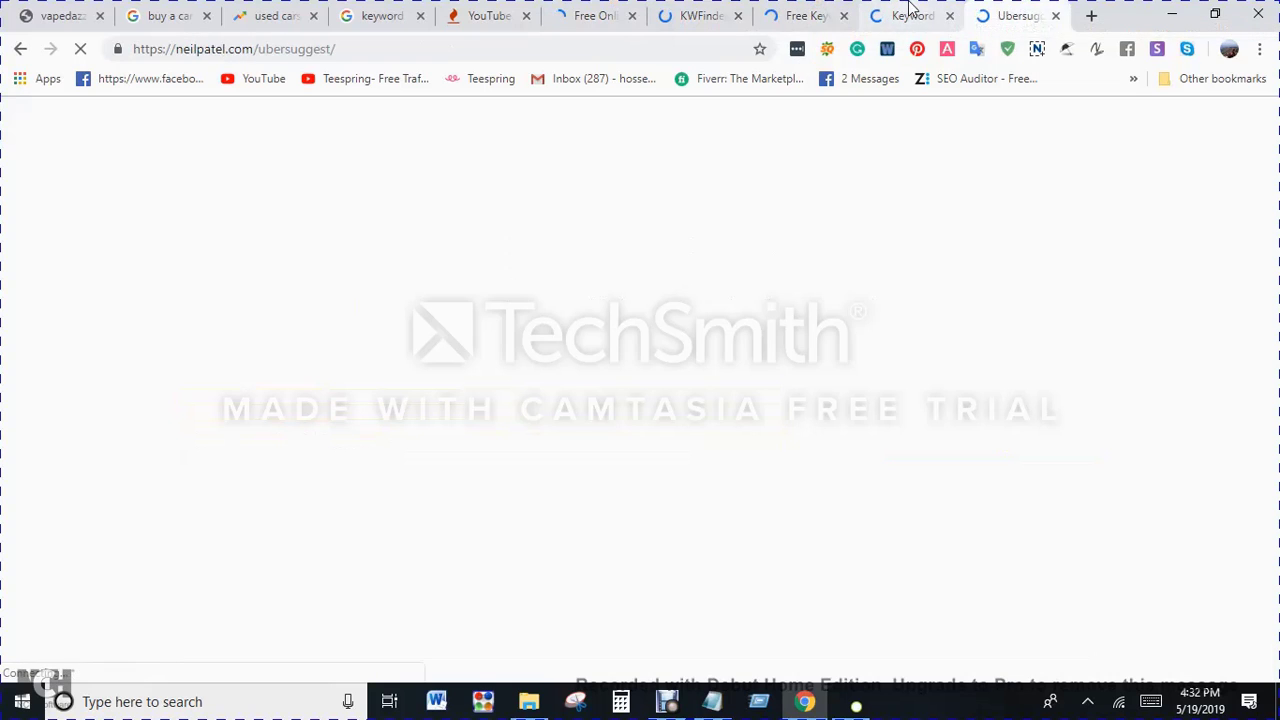
click(912, 15)
Step: Look over the opened KWFinder, SEO Review Tools, Keyword Tool, Wordtracker and Keyword Revealer pages
click(700, 12)
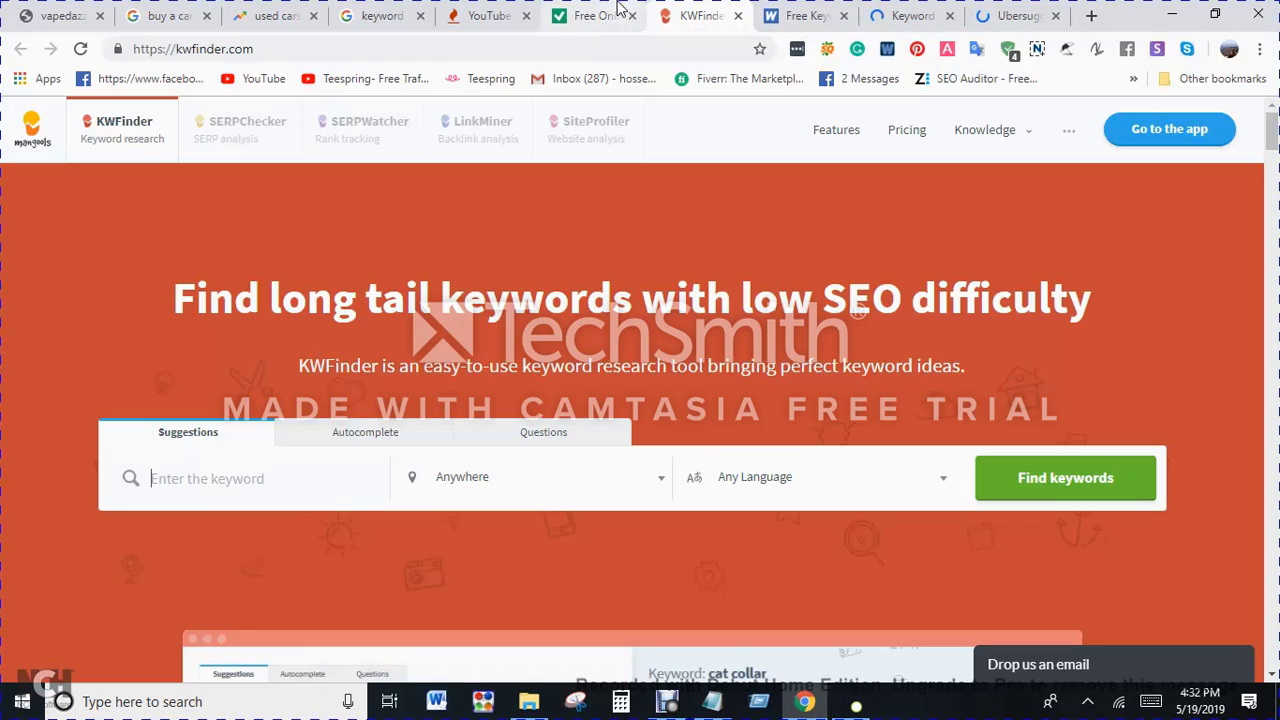
click(620, 10)
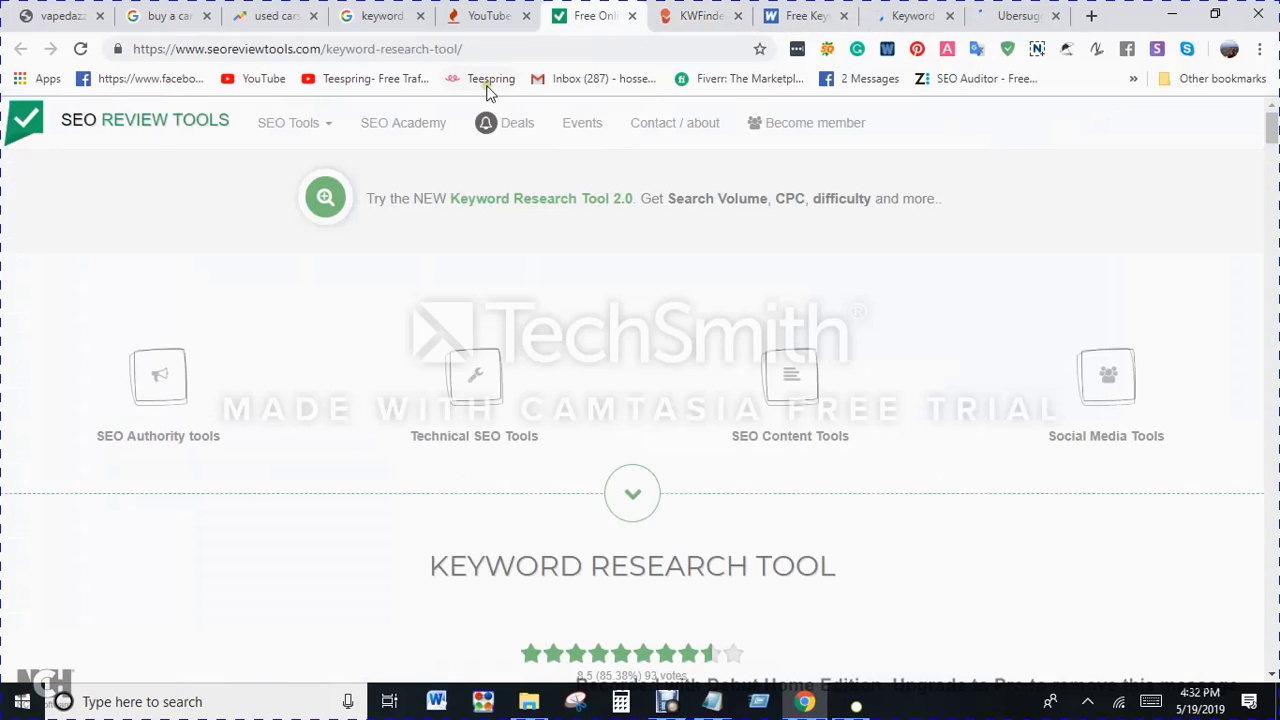
click(490, 14)
click(385, 14)
click(470, 14)
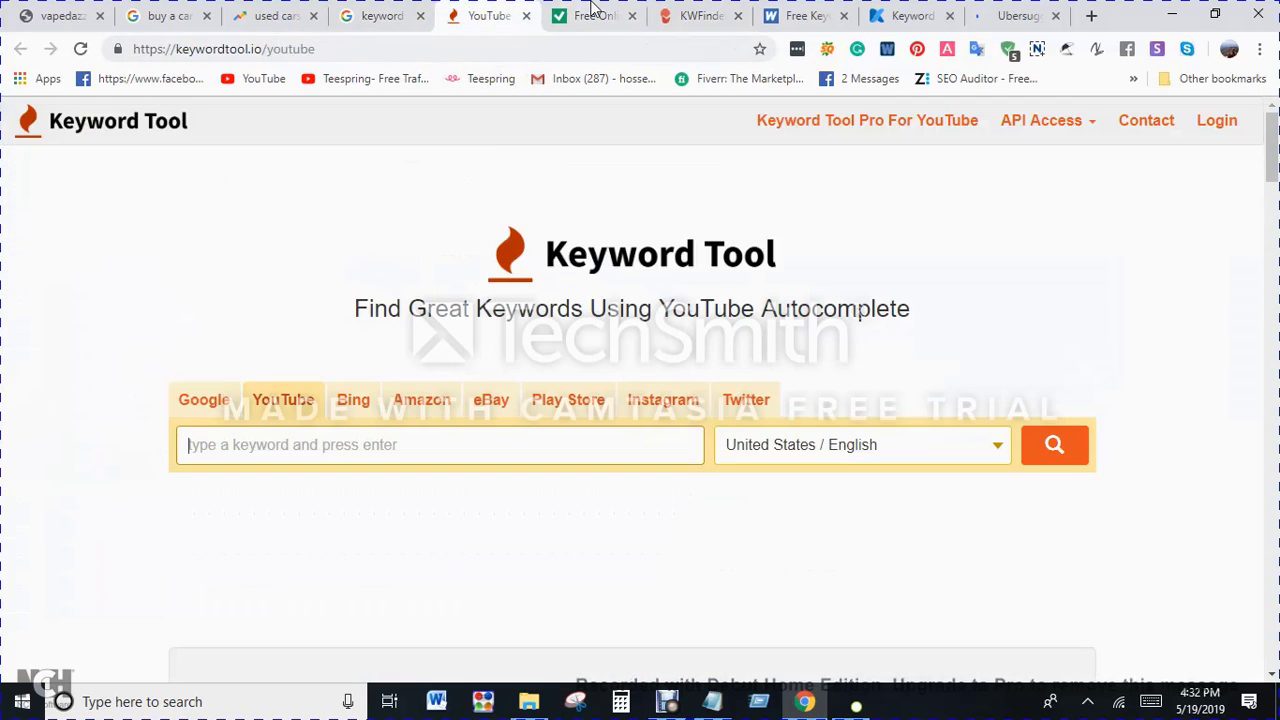
click(590, 14)
click(700, 14)
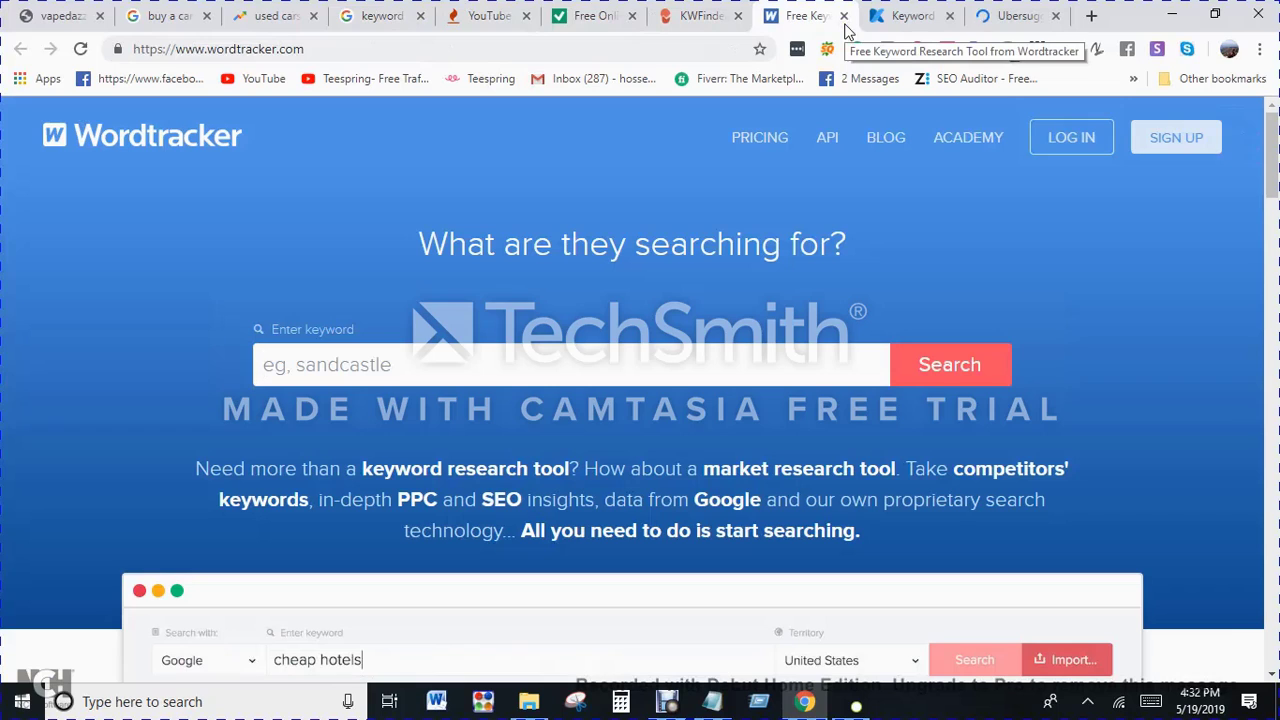
click(918, 16)
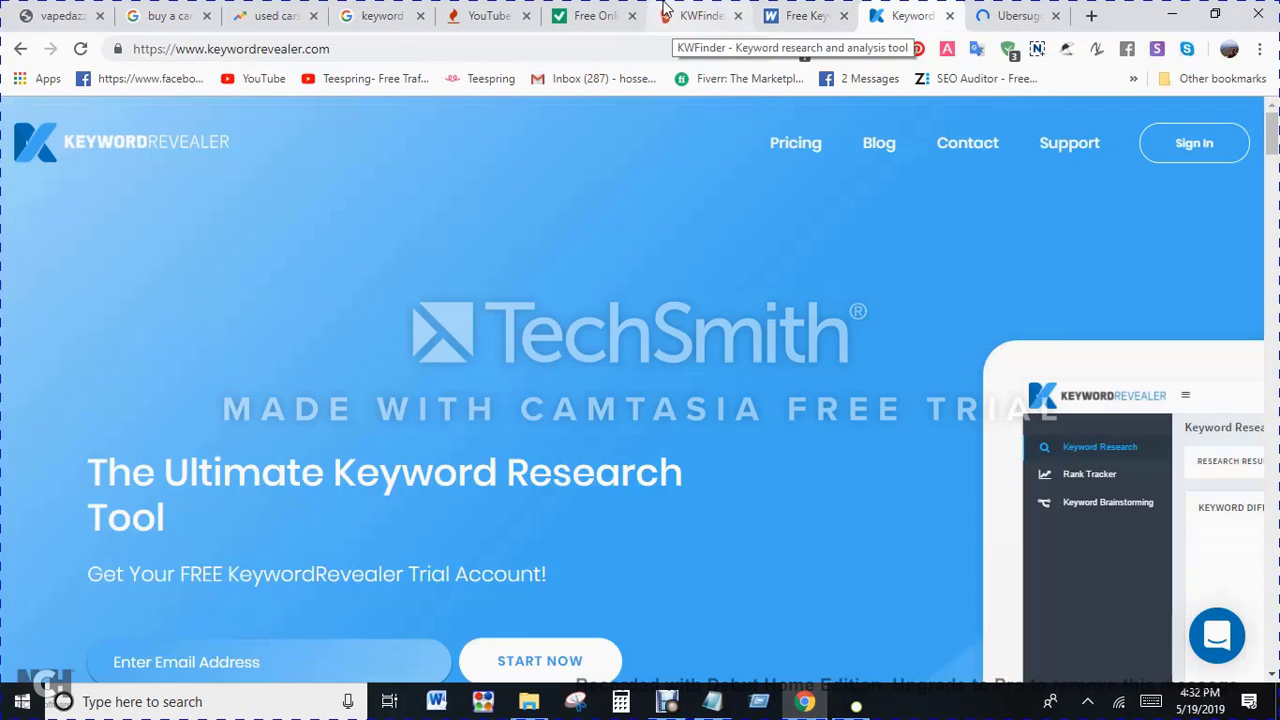
Step: Search Keyword Tool's Google suggestions for "cars for sale" with the All category and United States / English
click(483, 10)
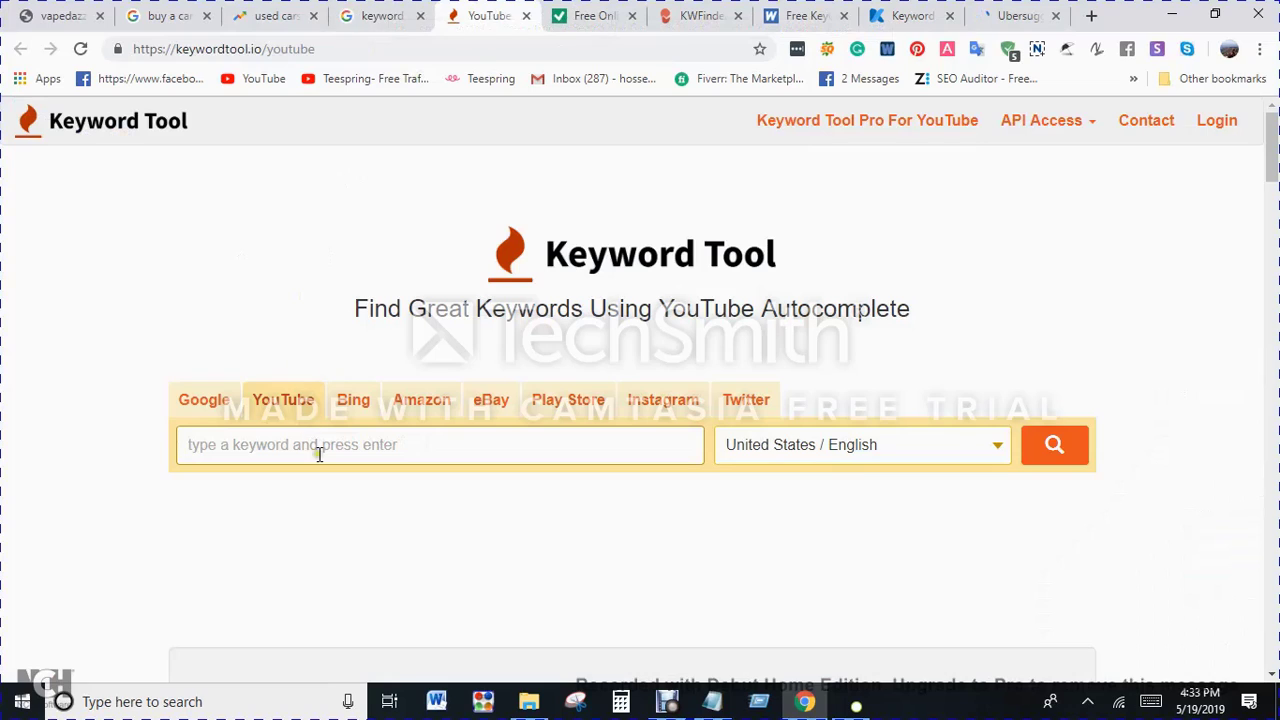
click(200, 413)
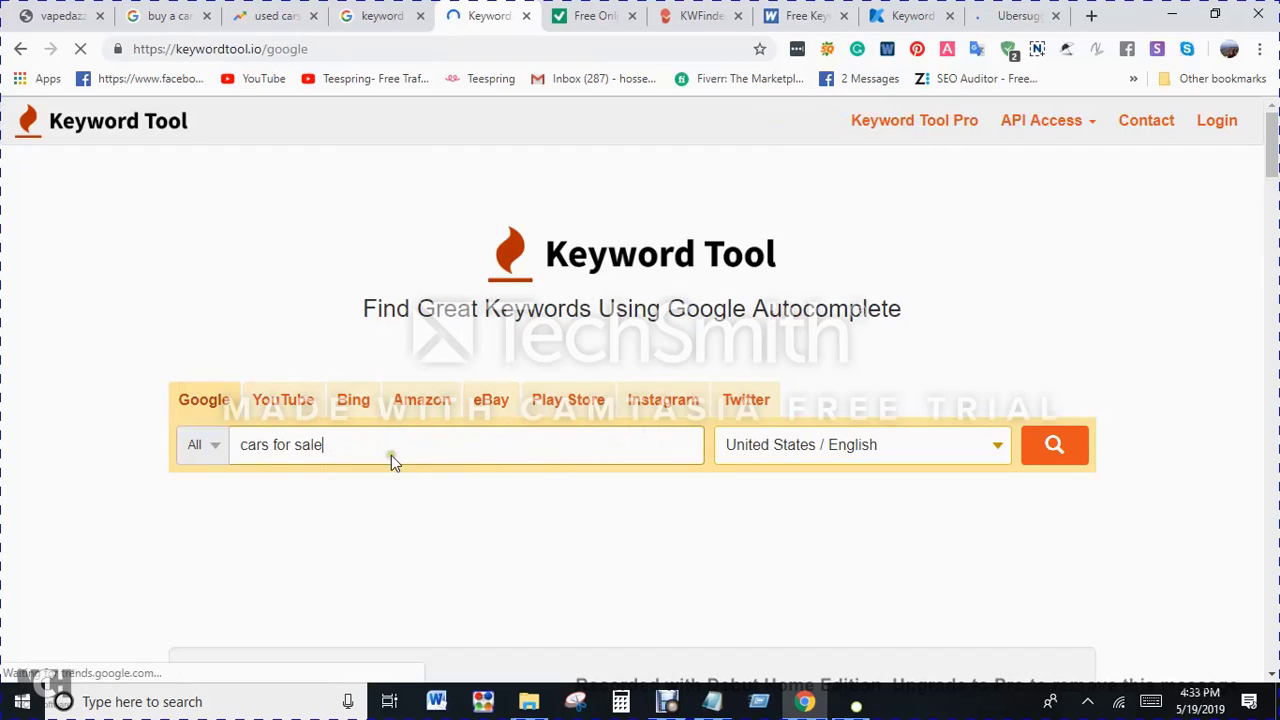
click(199, 446)
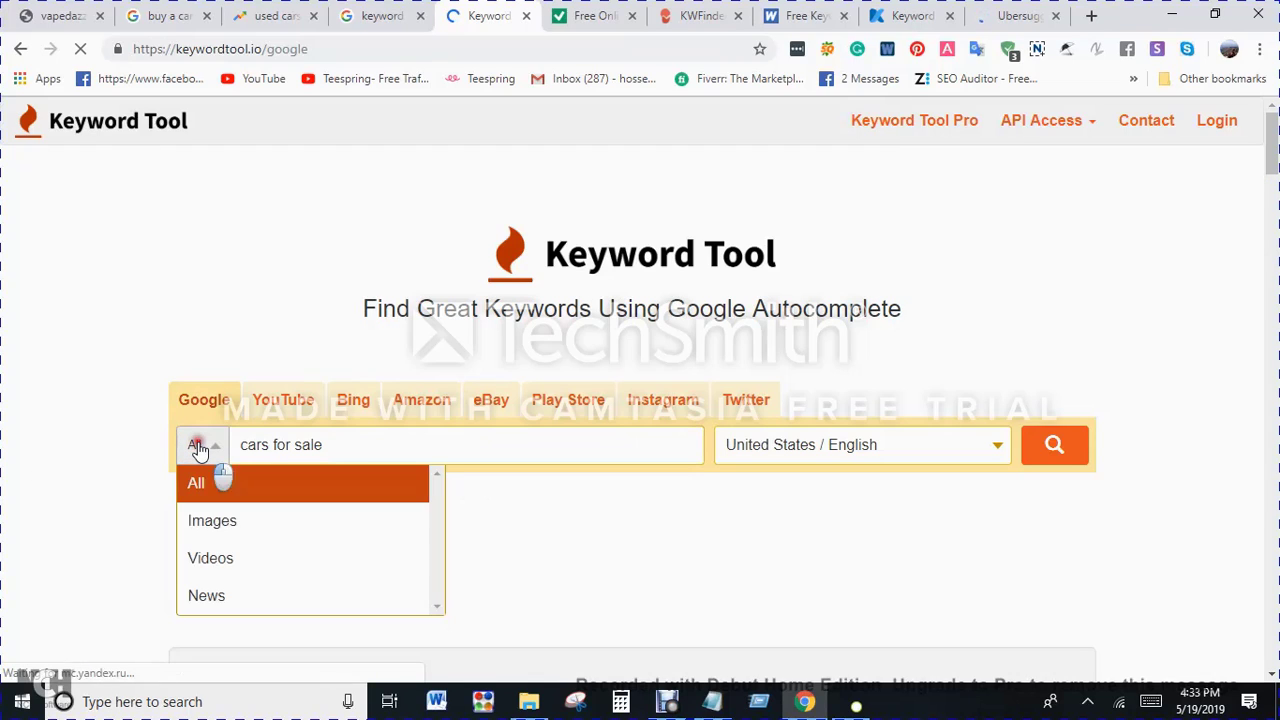
click(199, 446)
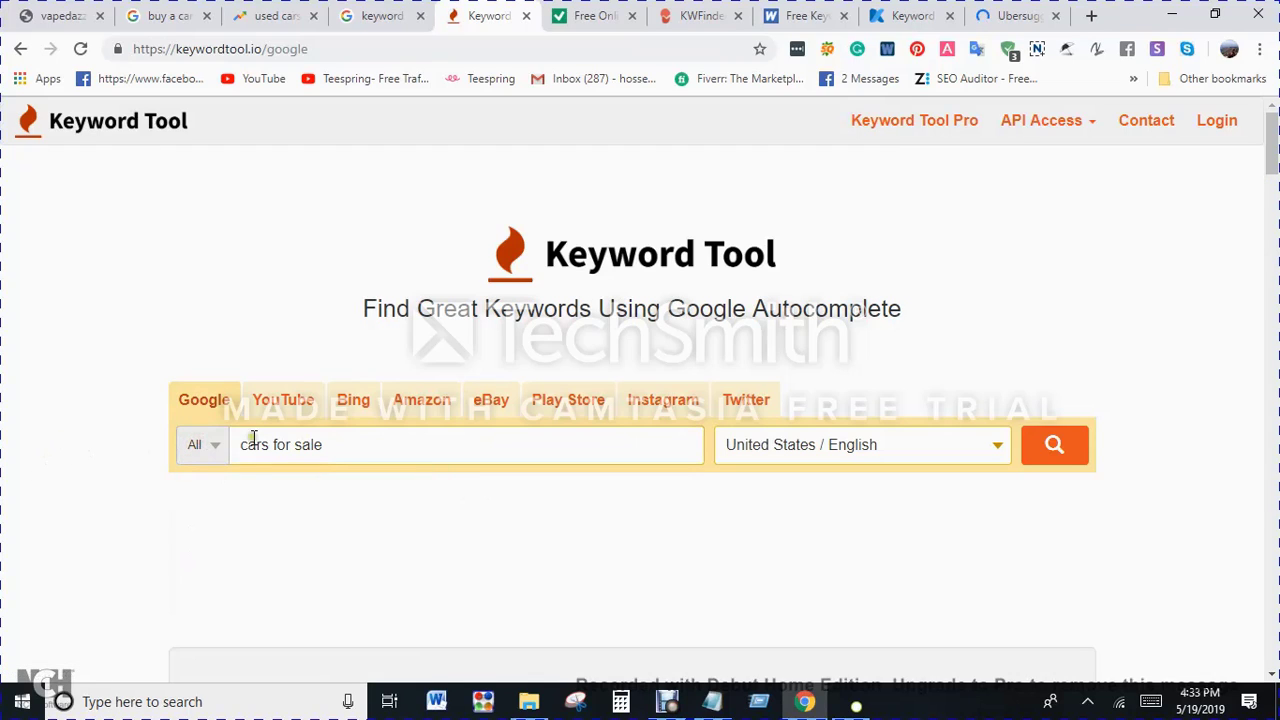
click(806, 466)
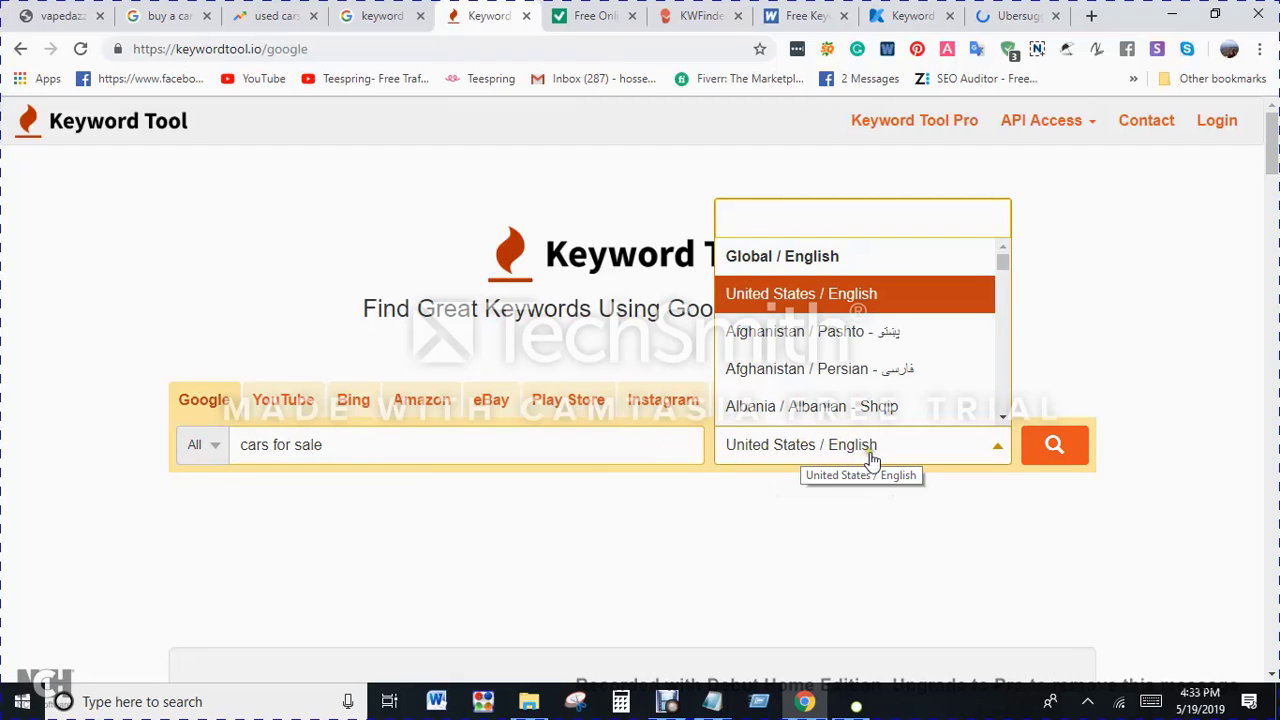
click(777, 523)
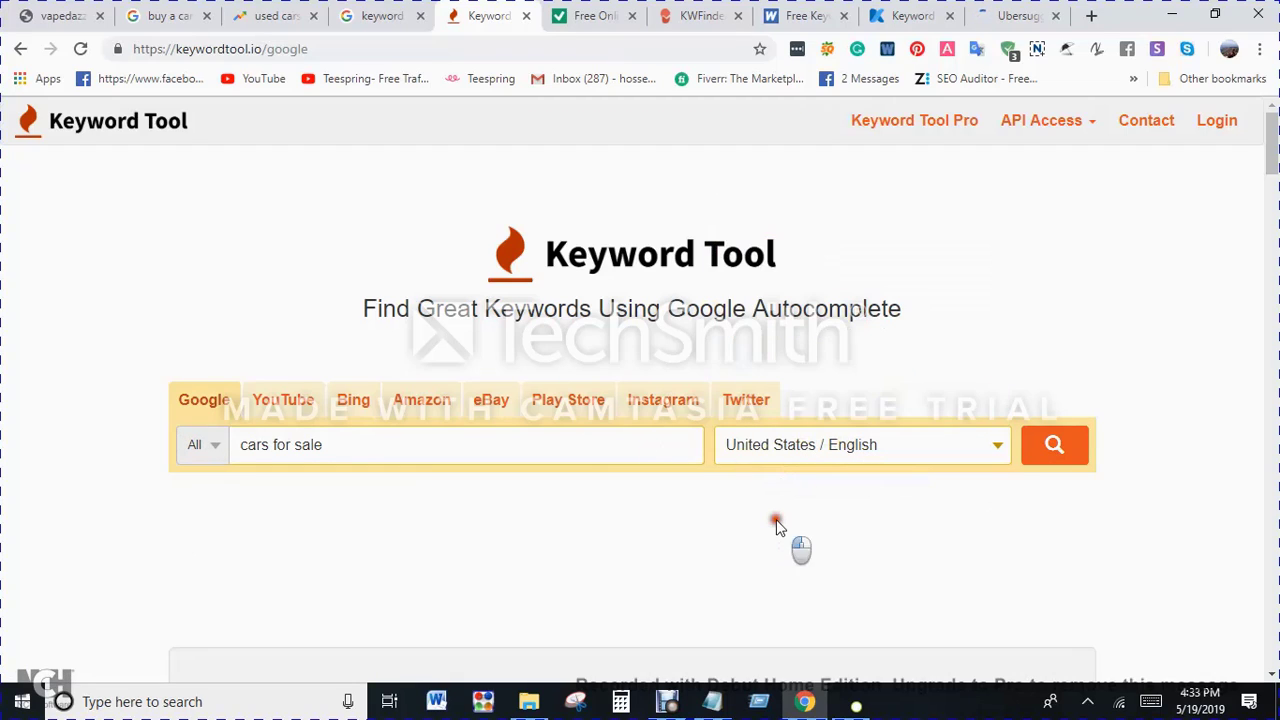
click(1031, 456)
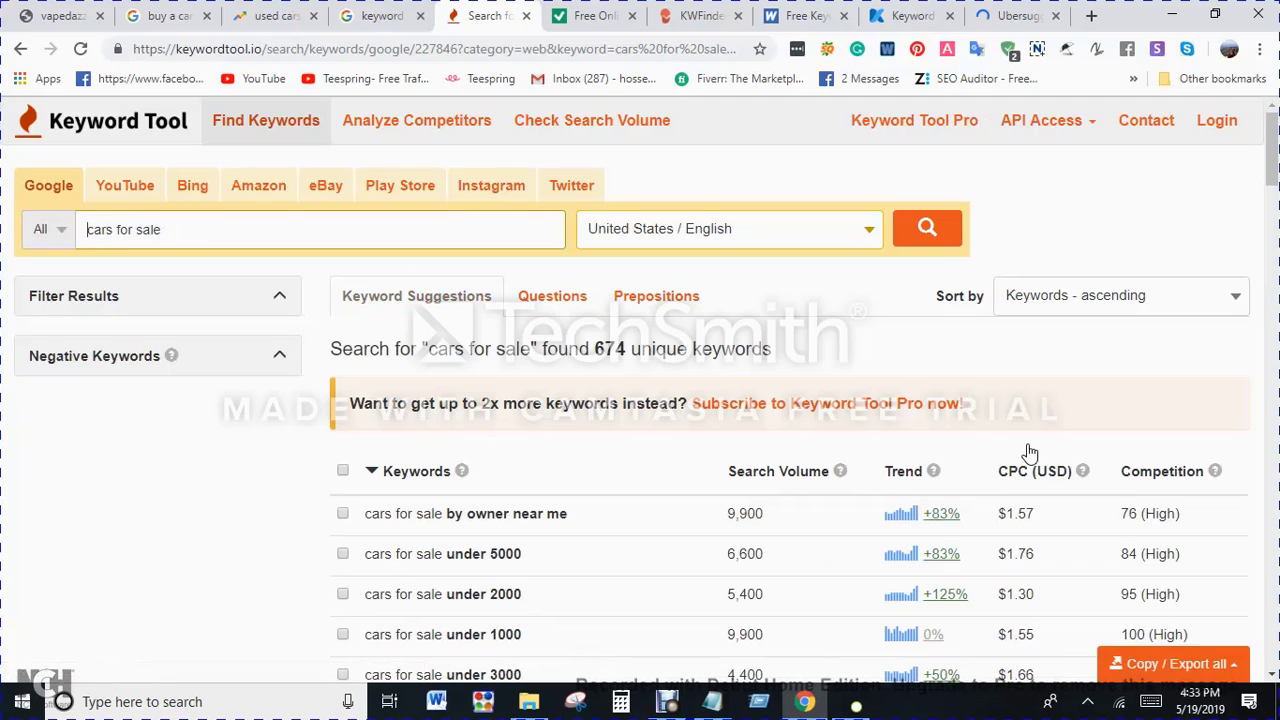
Step: Examine the search volume, trend, CPC and competition of the keyword suggestions for "cars for sale"
scroll(395, 520, down, 3)
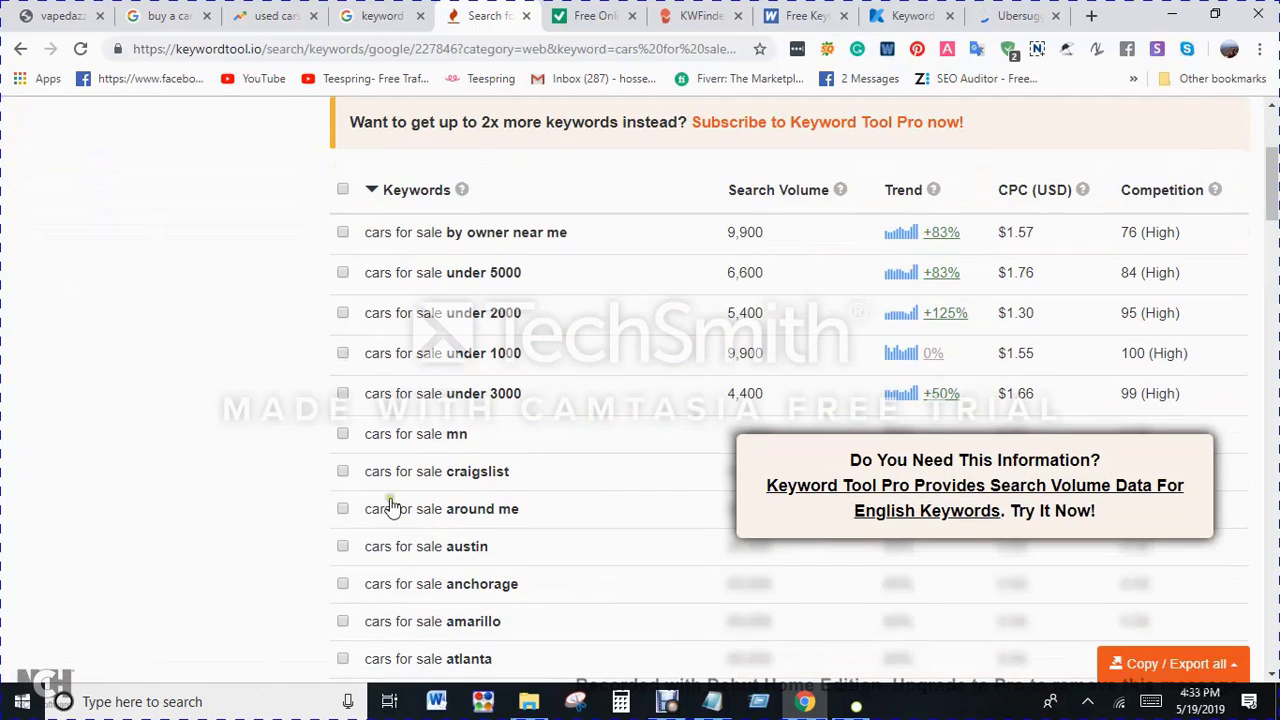
scroll(428, 370, up, 1)
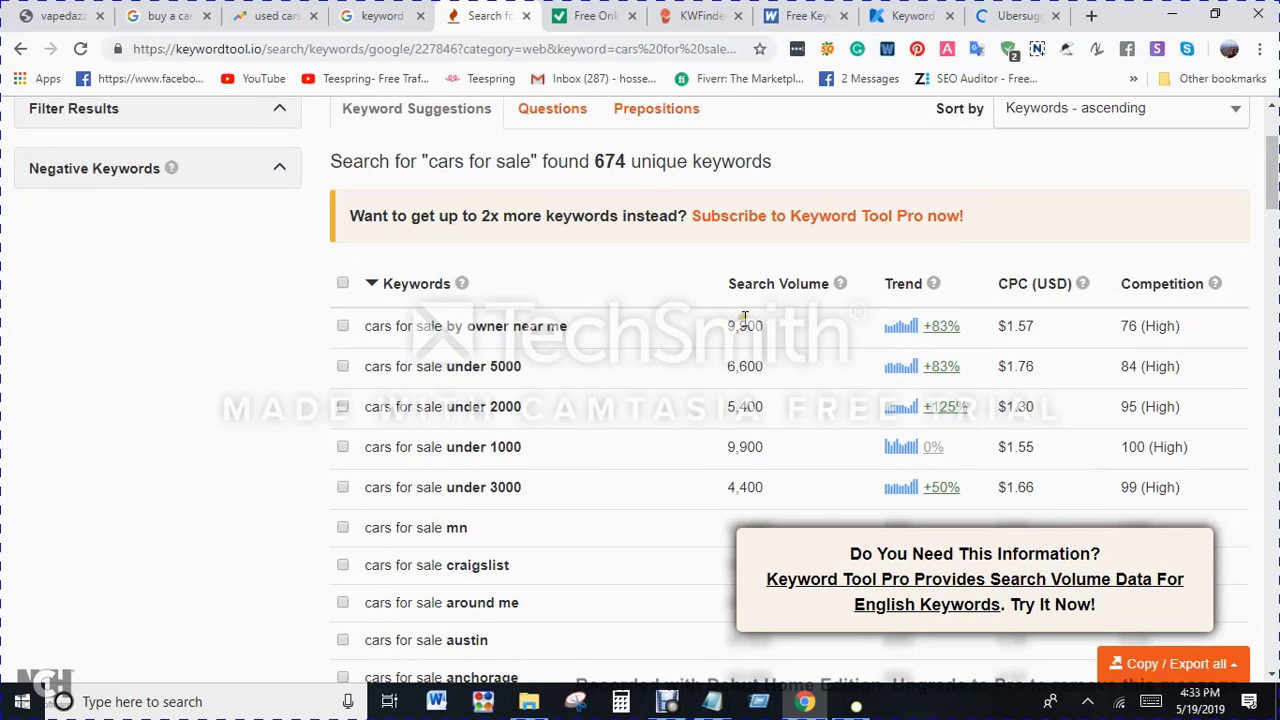
scroll(744, 318, up, 2)
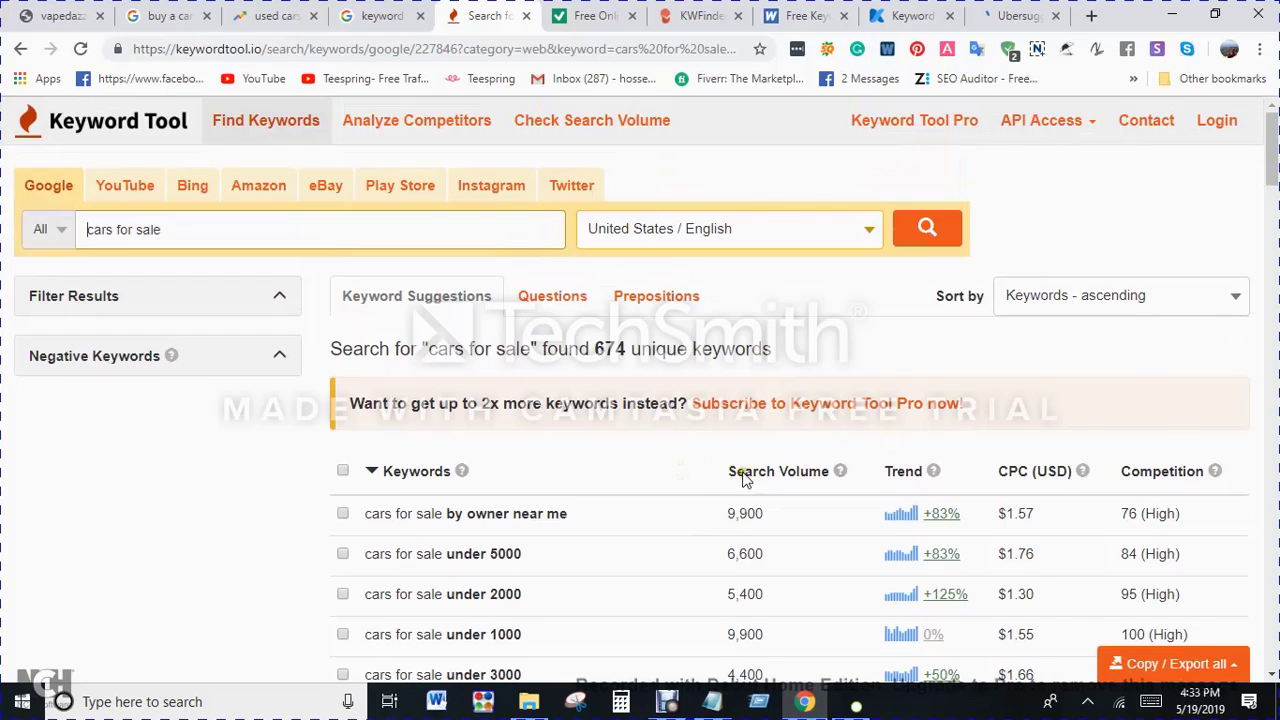
scroll(744, 478, down, 2)
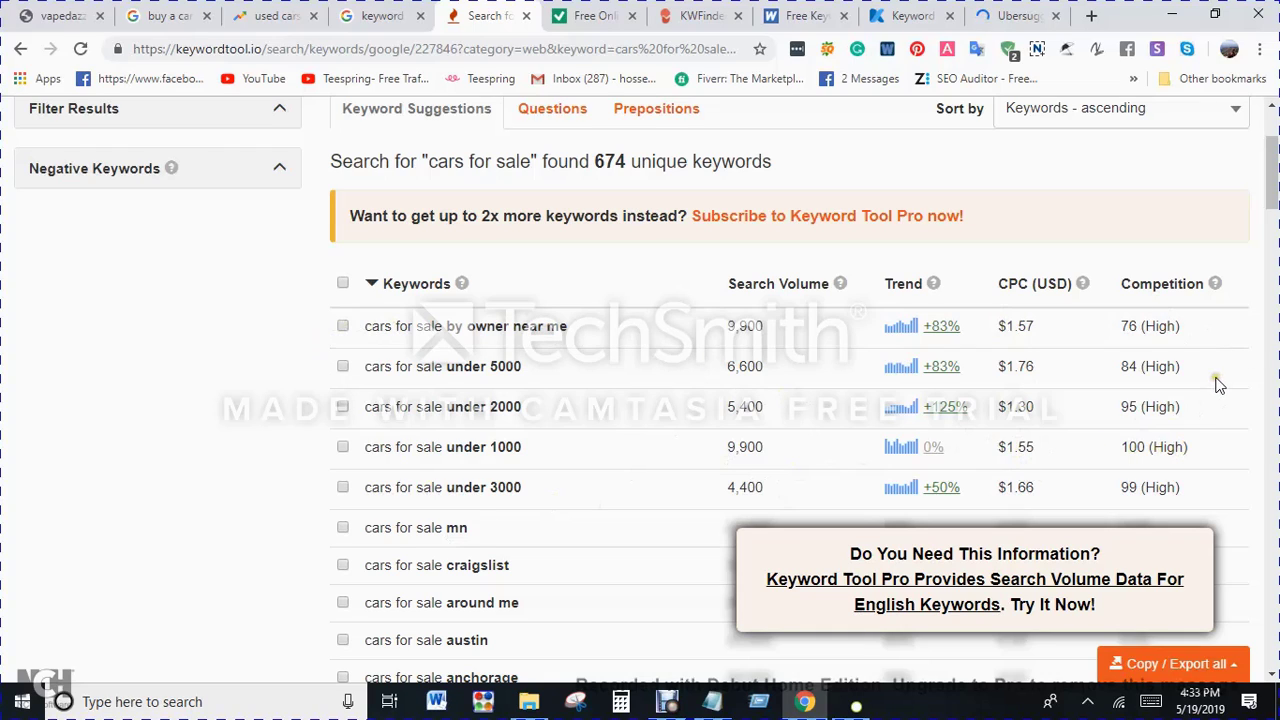
scroll(1170, 358, down, 3)
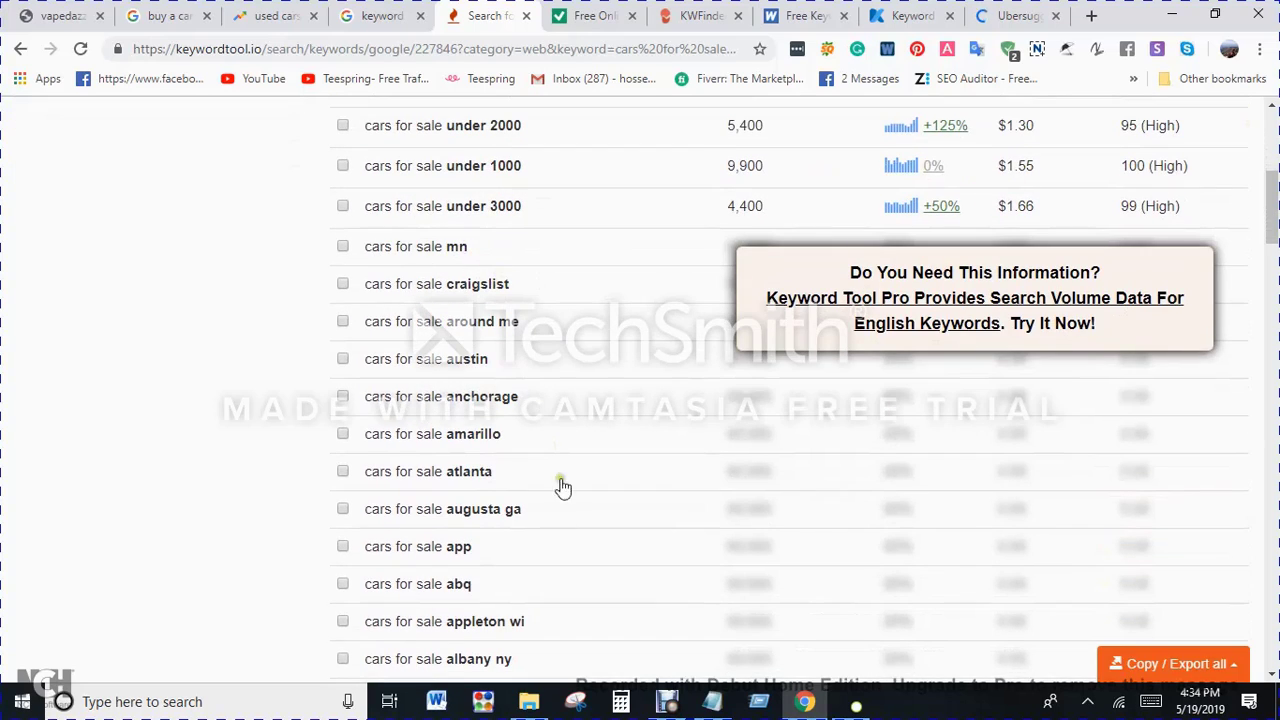
scroll(608, 540, up, 2)
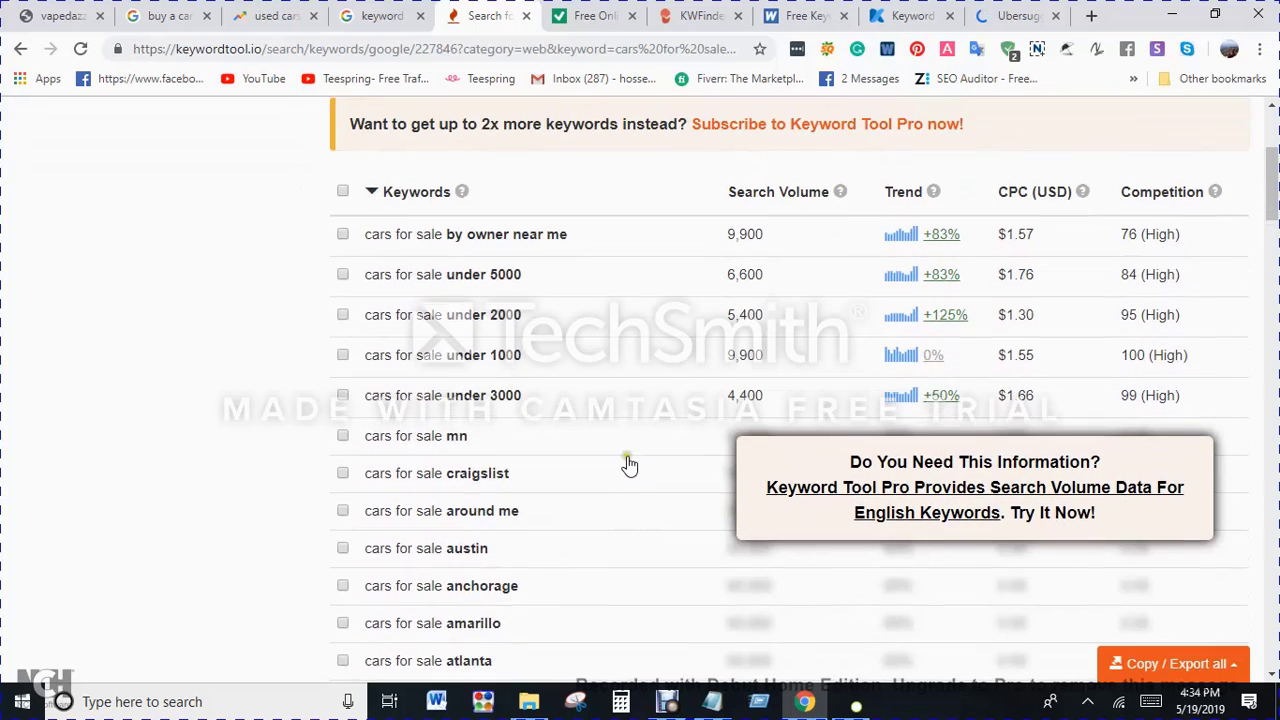
scroll(632, 466, up, 1)
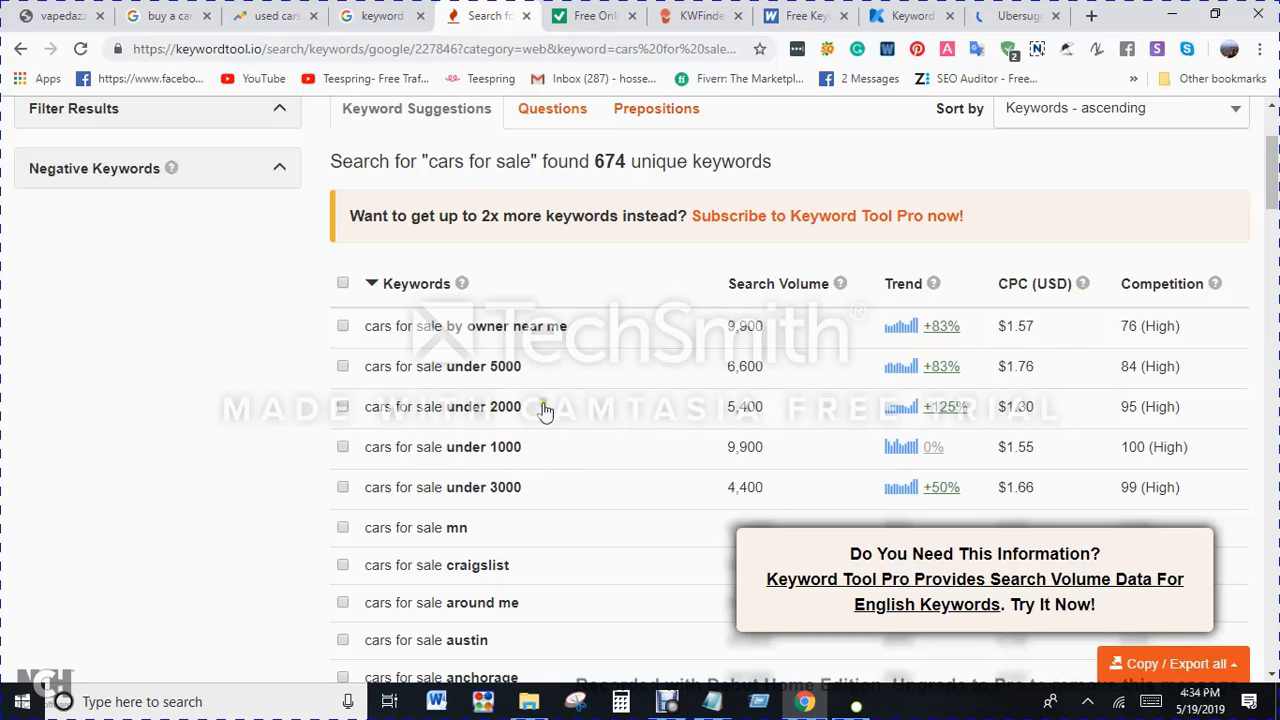
scroll(410, 445, up, 2)
scroll(520, 425, down, 1)
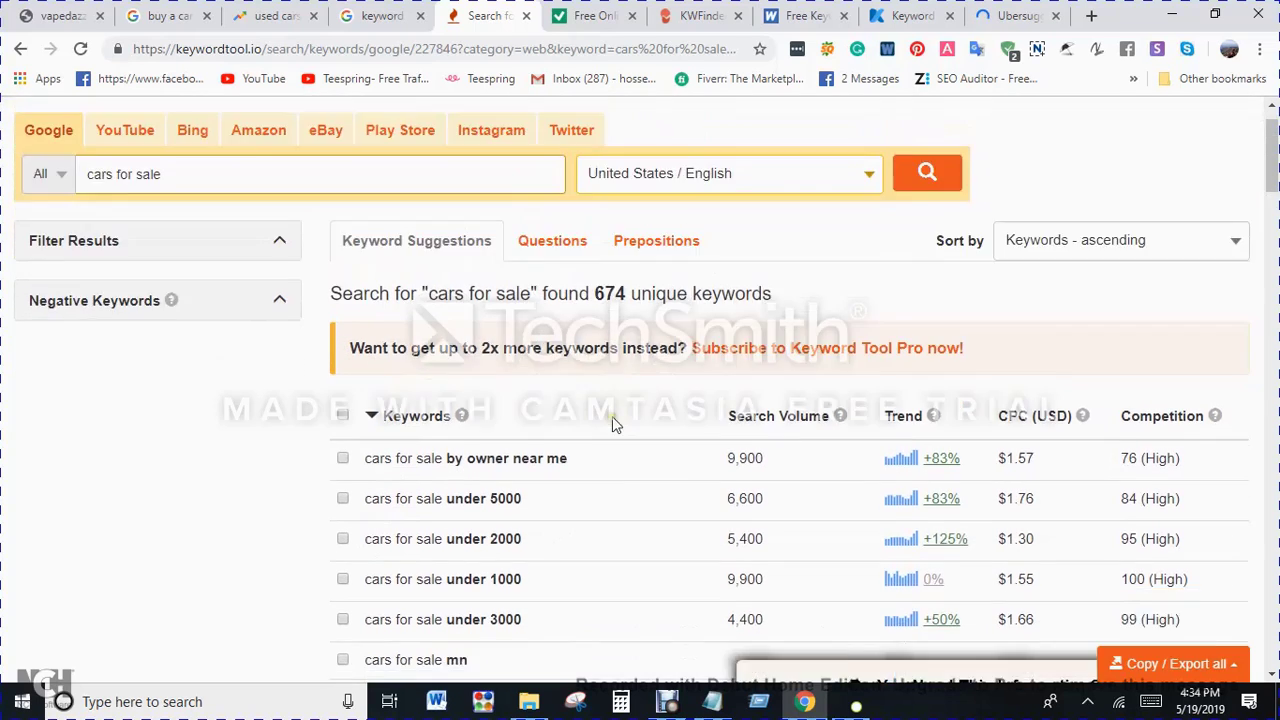
scroll(612, 416, down, 4)
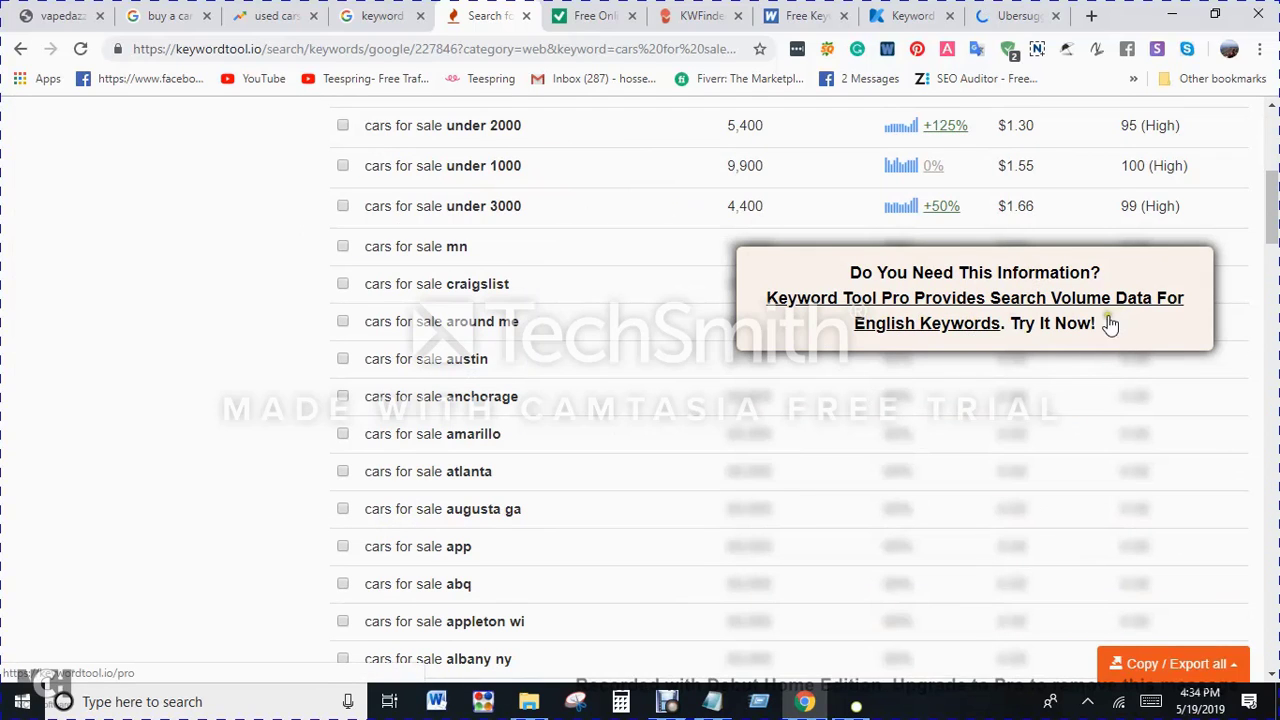
scroll(1110, 325, up, 4)
scroll(843, 384, down, 3)
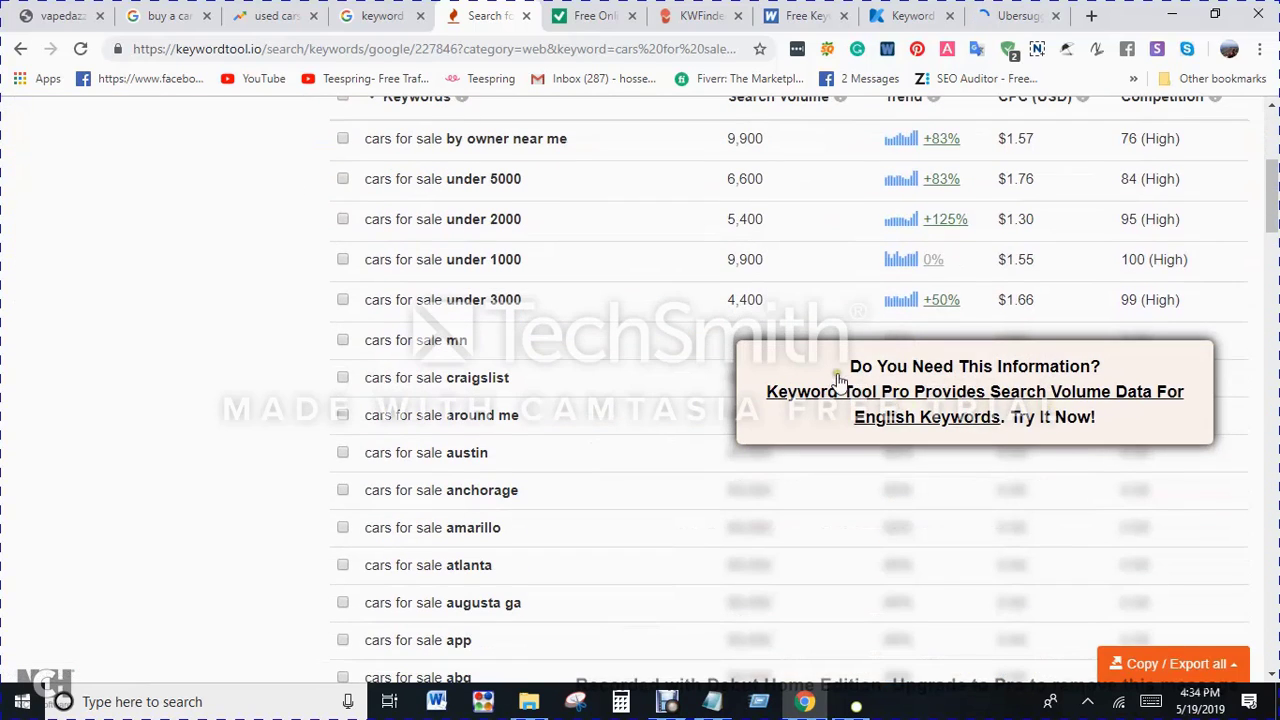
scroll(1160, 376, up, 4)
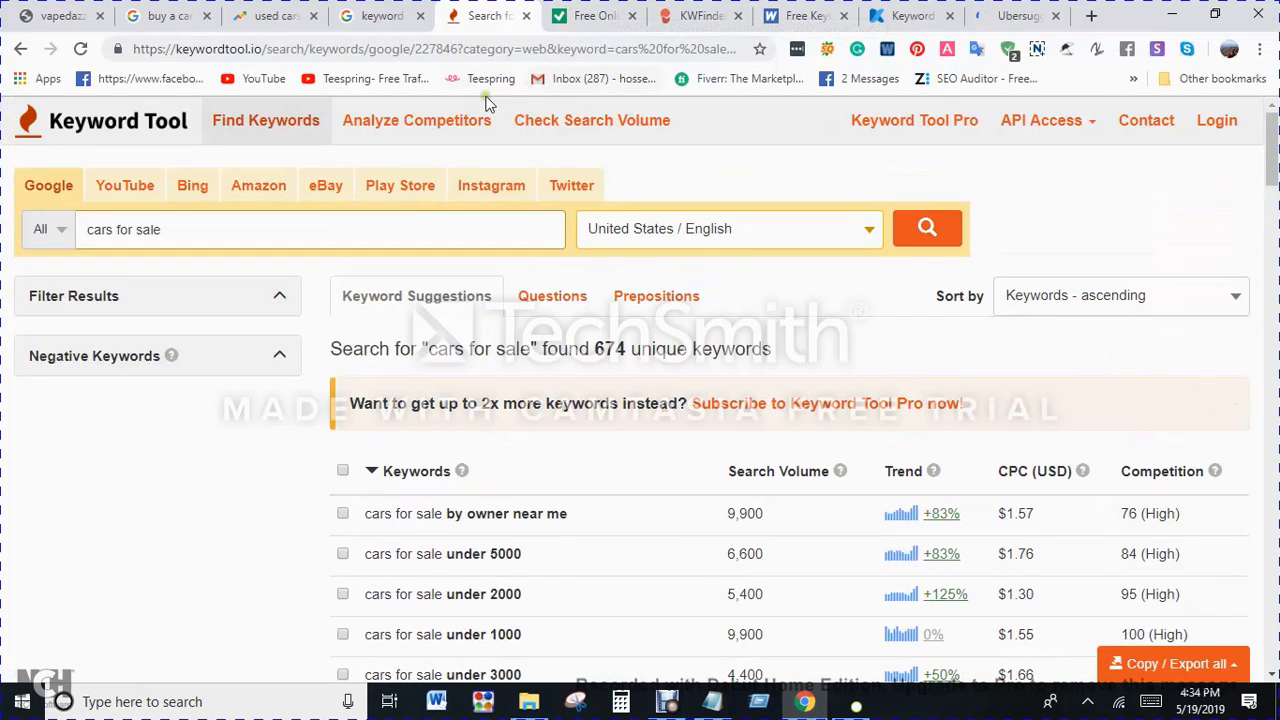
Step: Return to the Ubersuggest page and reload it
click(997, 12)
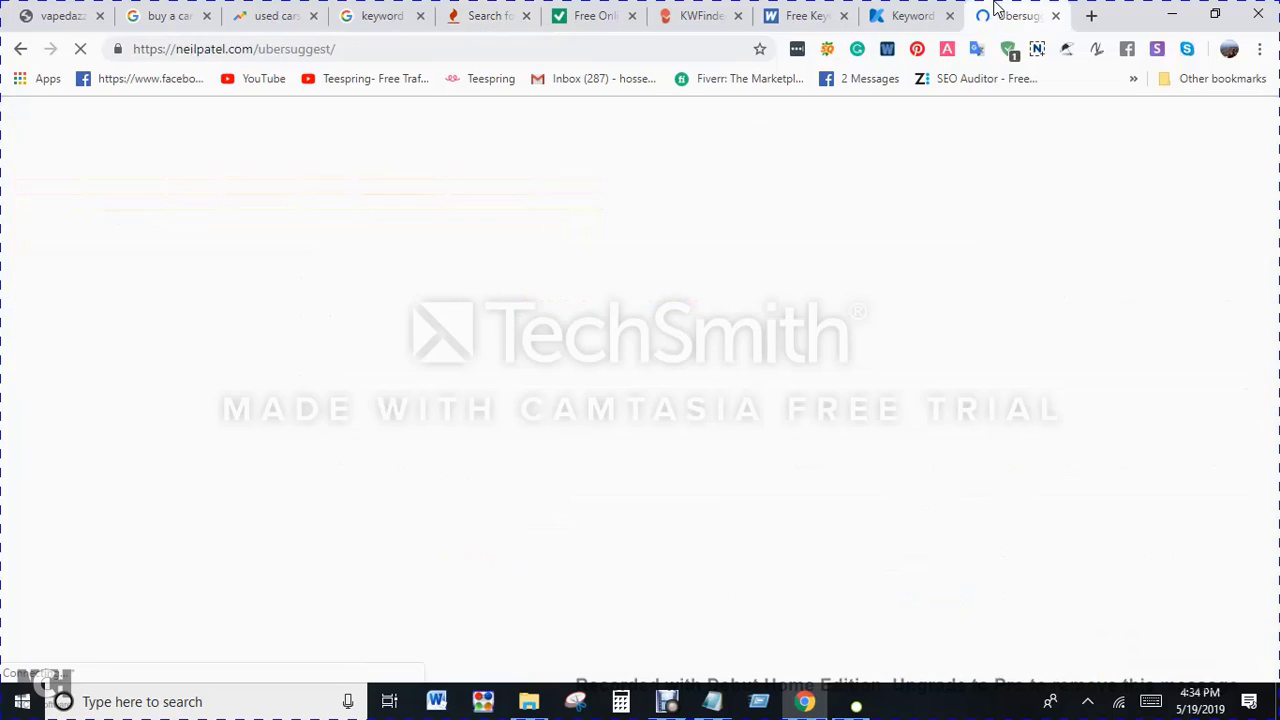
click(80, 49)
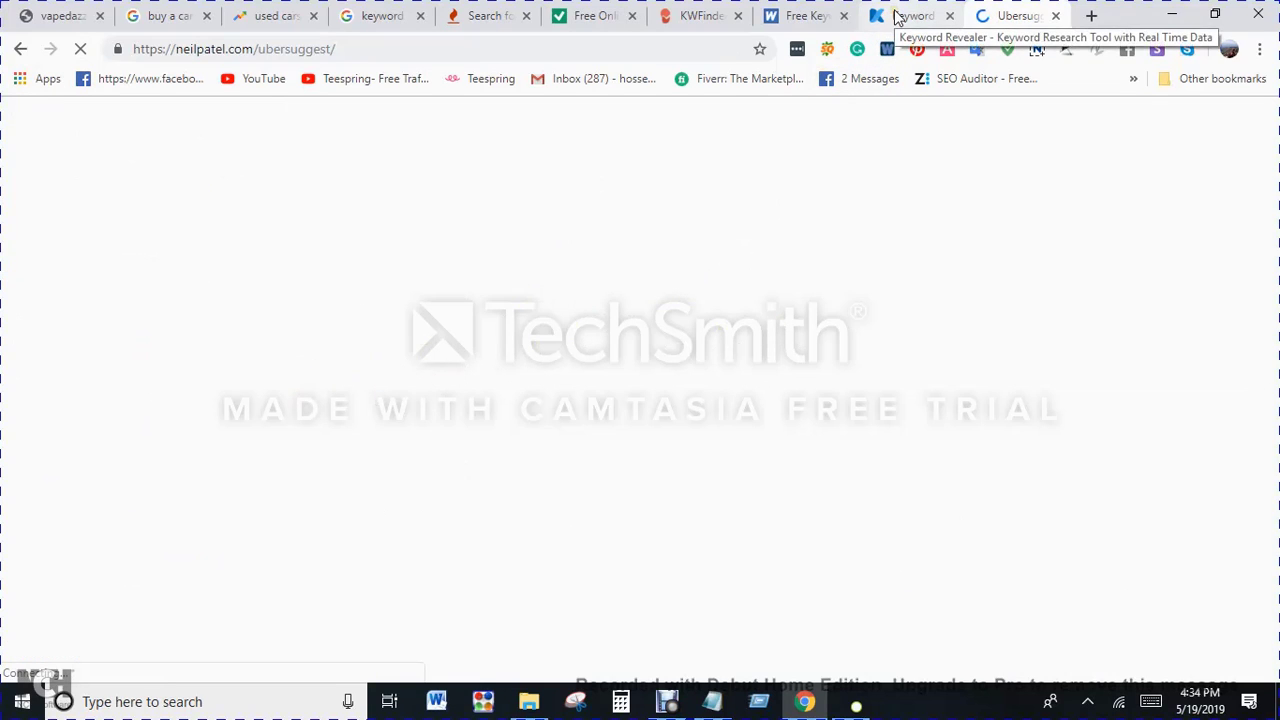
Step: Search KWFinder's suggestions for "cars for sale" with location United States and language English, and dismiss the upgrade pop-up
click(722, 18)
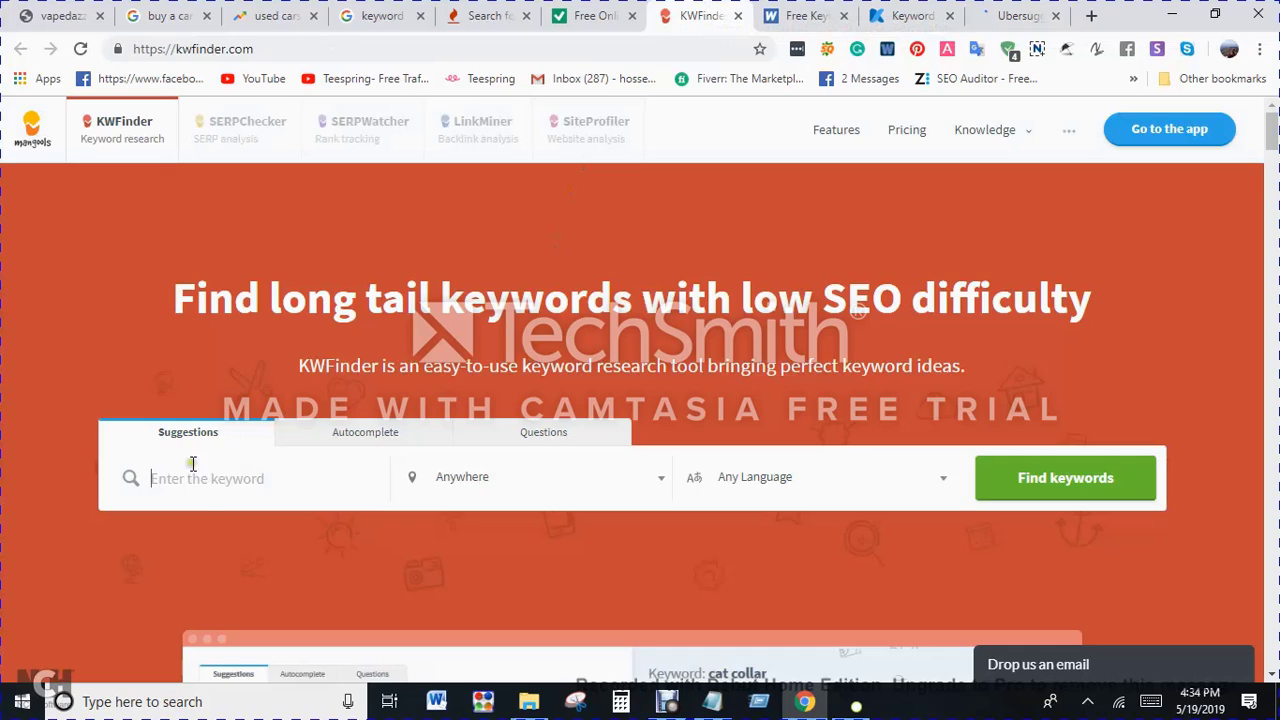
click(206, 493)
text(cars for sale)
click(511, 498)
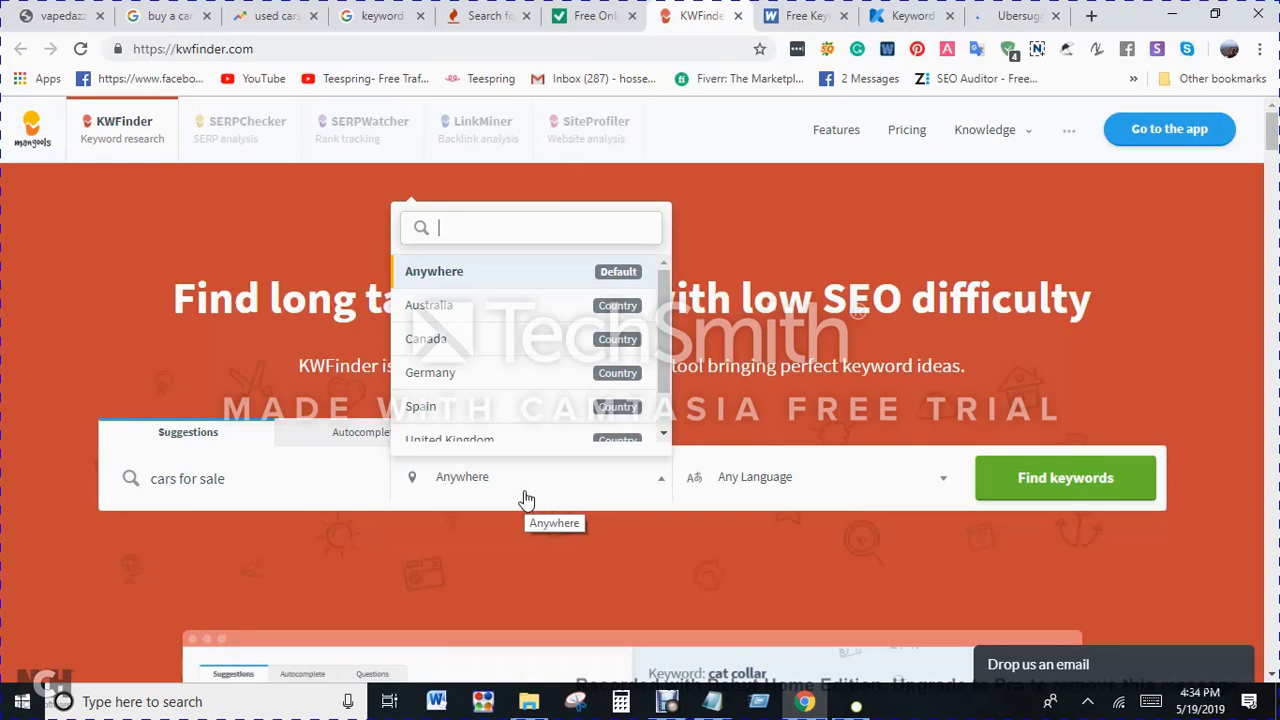
text(uni)
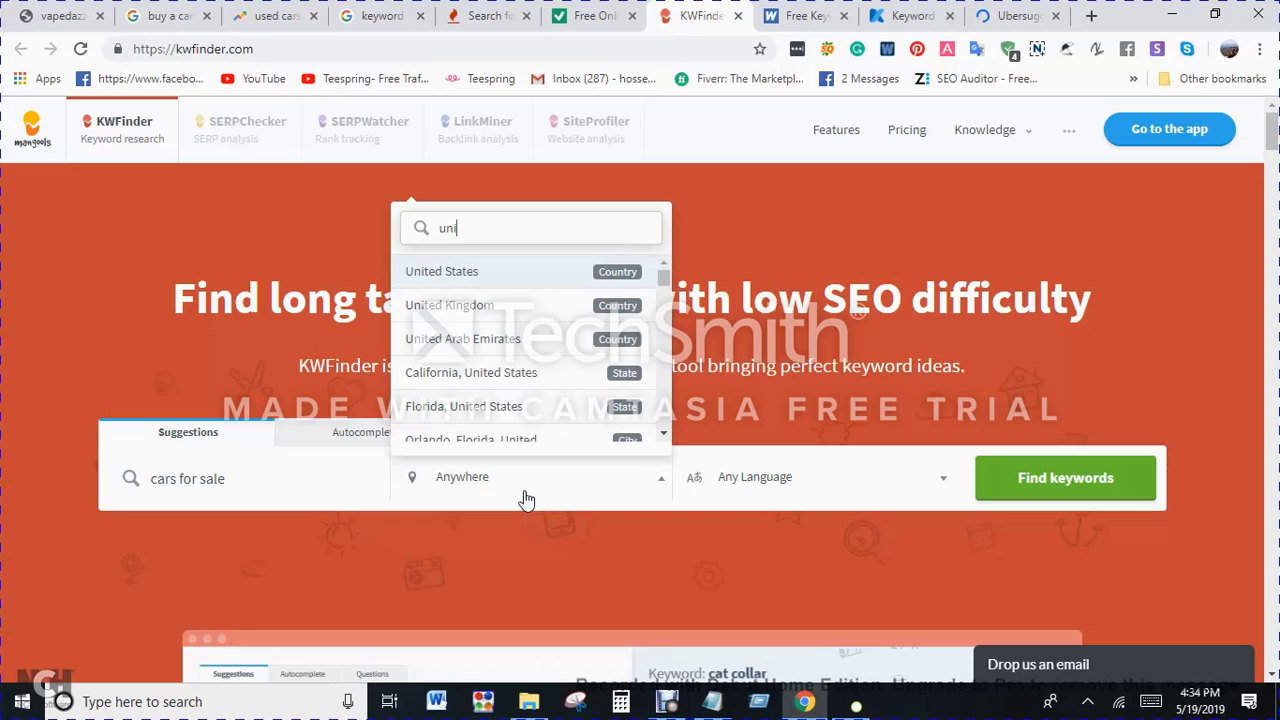
click(519, 277)
click(774, 485)
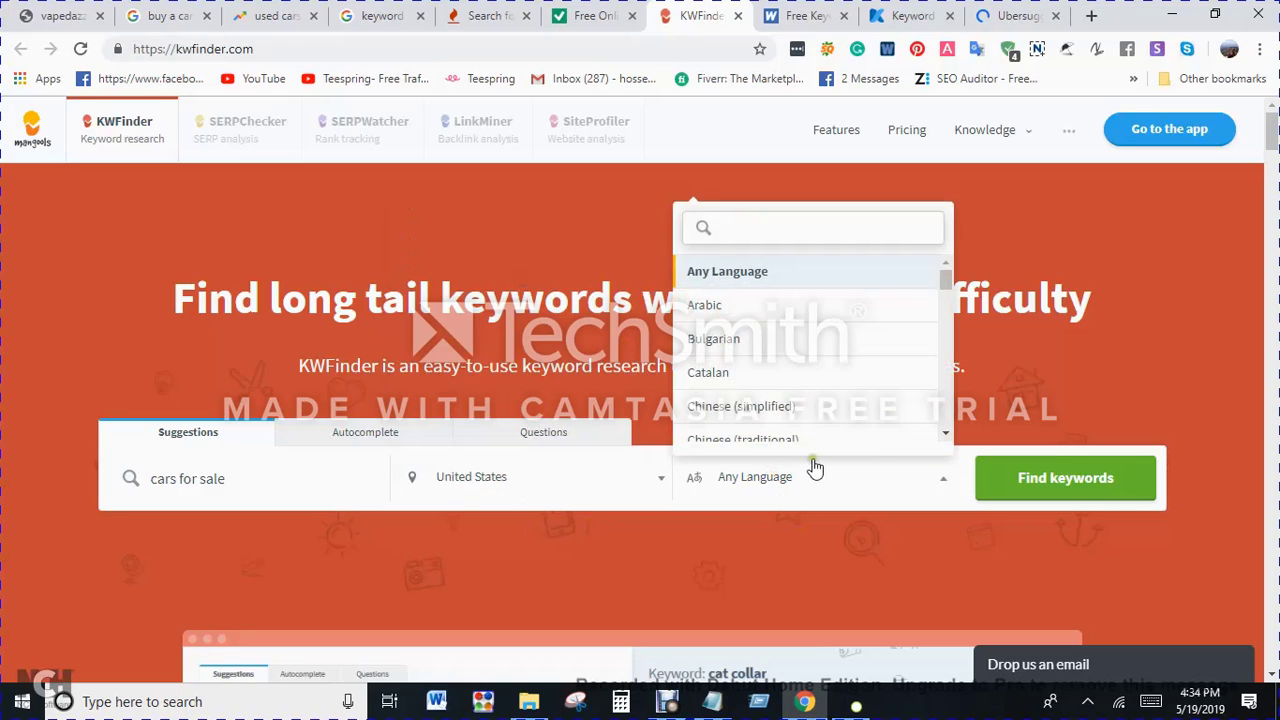
text(en)
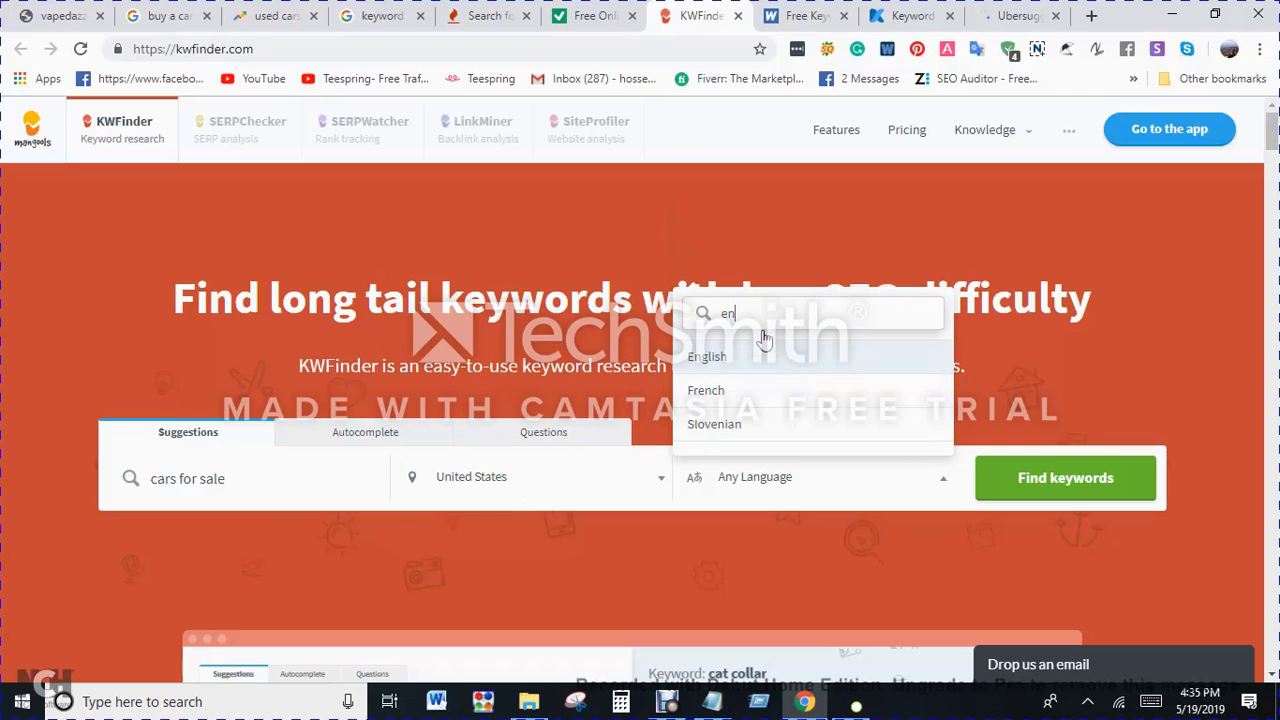
click(740, 360)
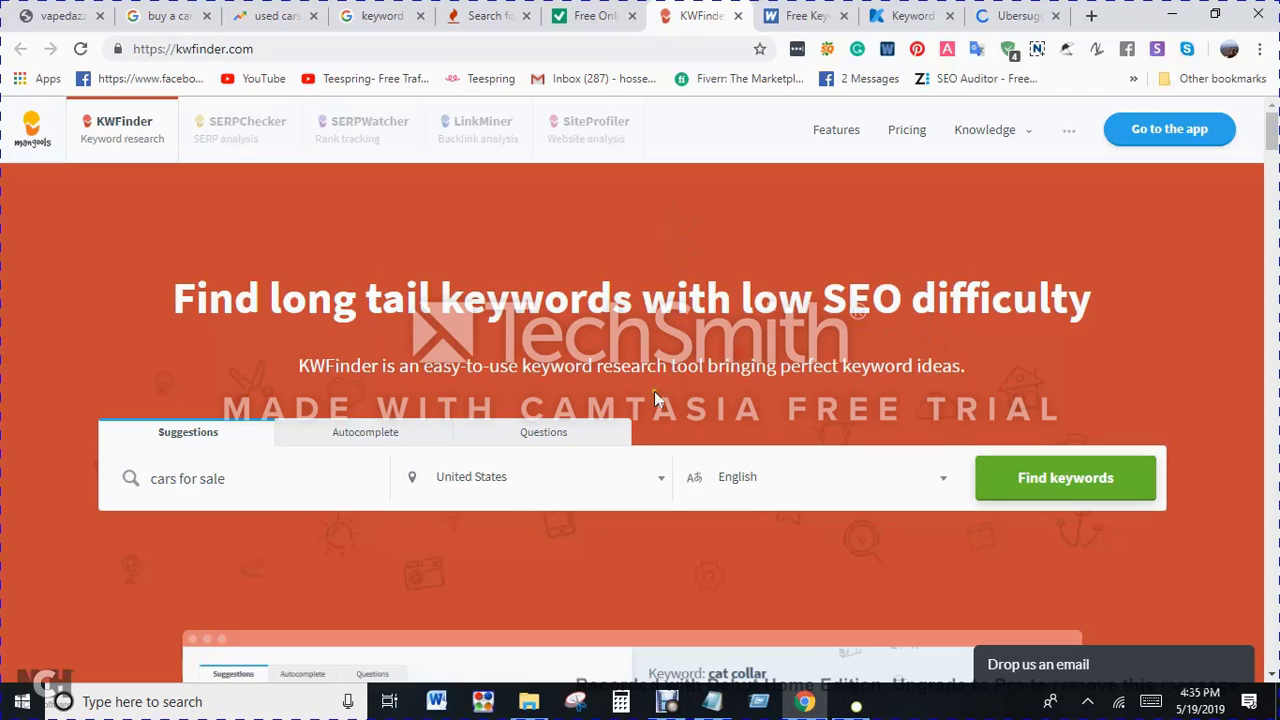
click(1078, 483)
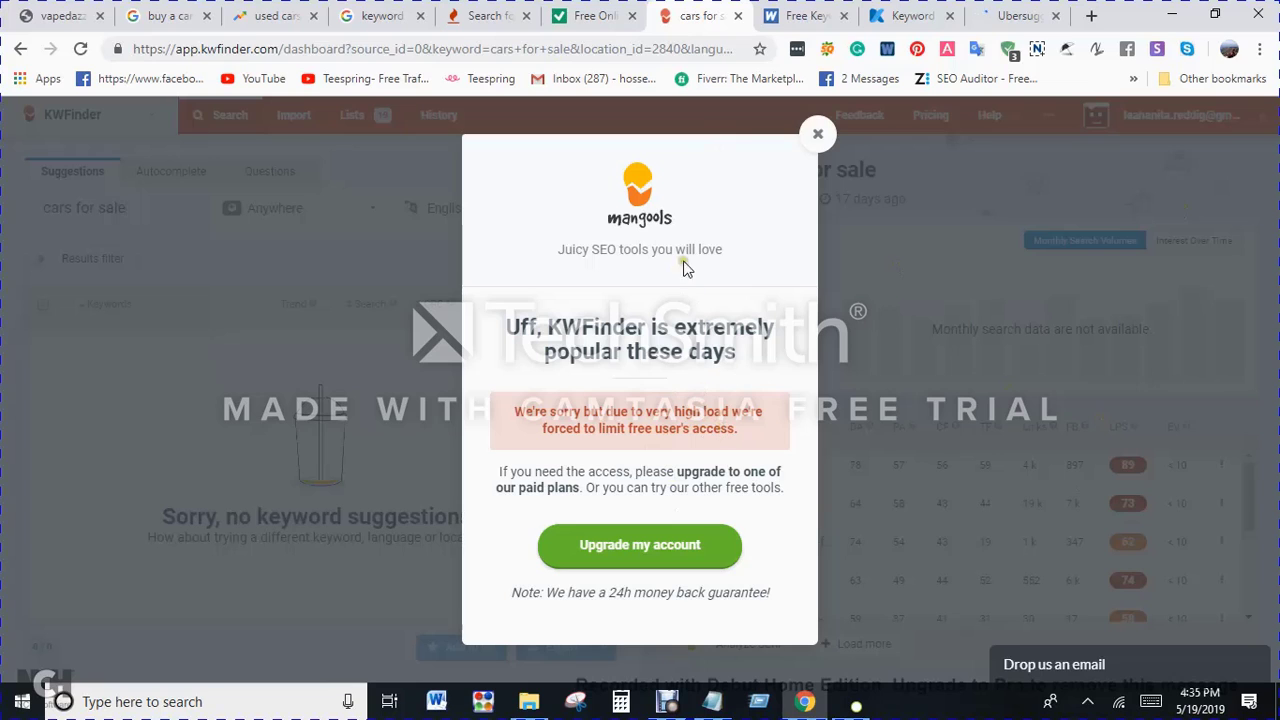
click(818, 133)
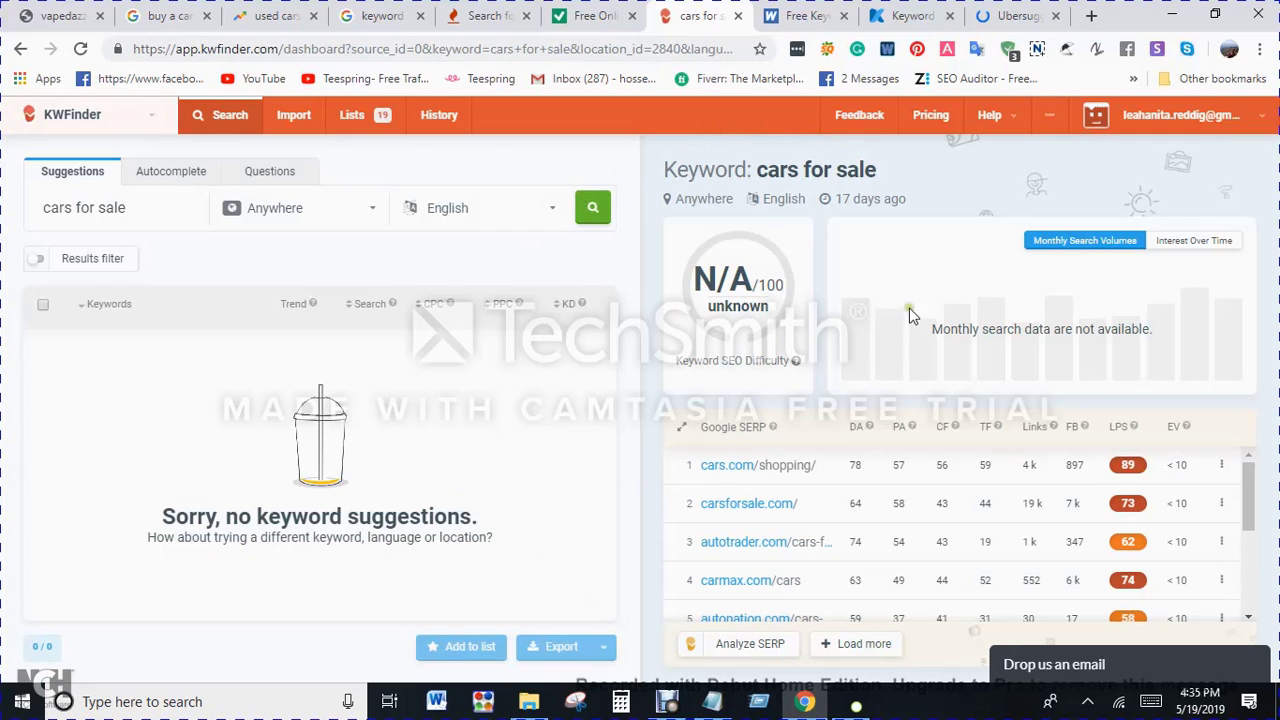
Step: Open the Mangools plans and pricing page, show the monthly prices and check the Basic plan's price
click(945, 118)
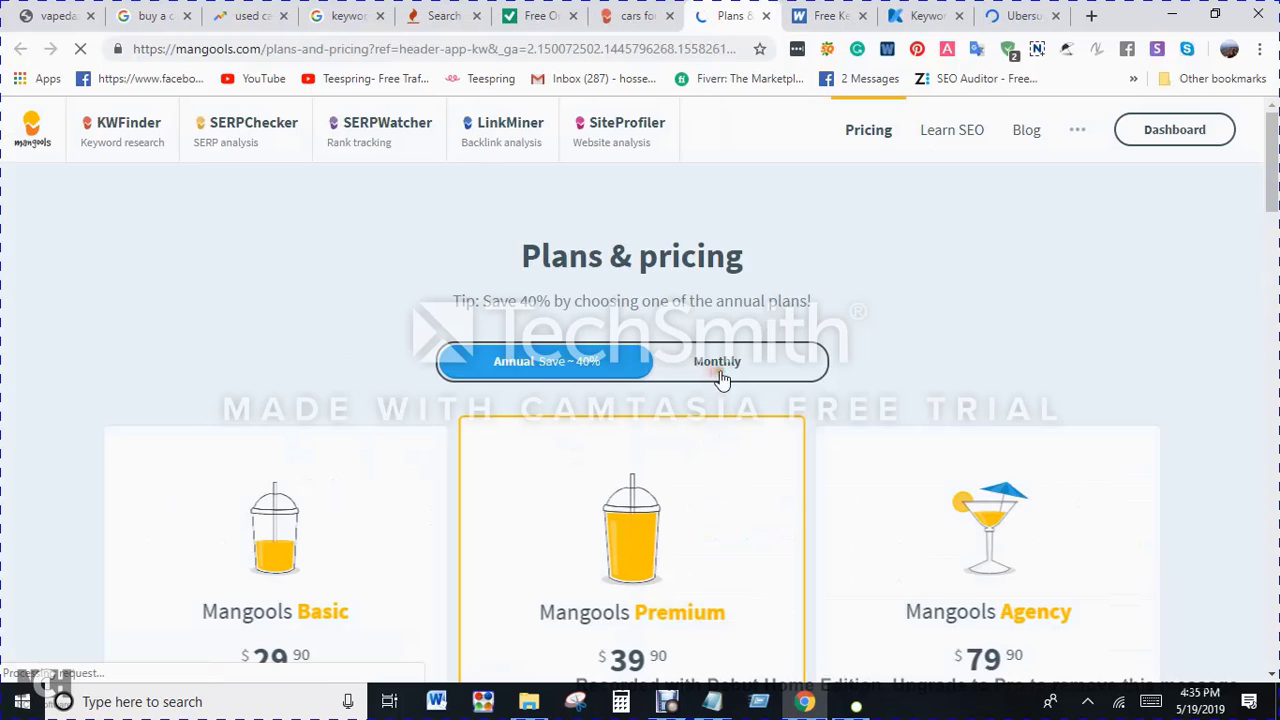
click(757, 365)
scroll(580, 368, down, 1)
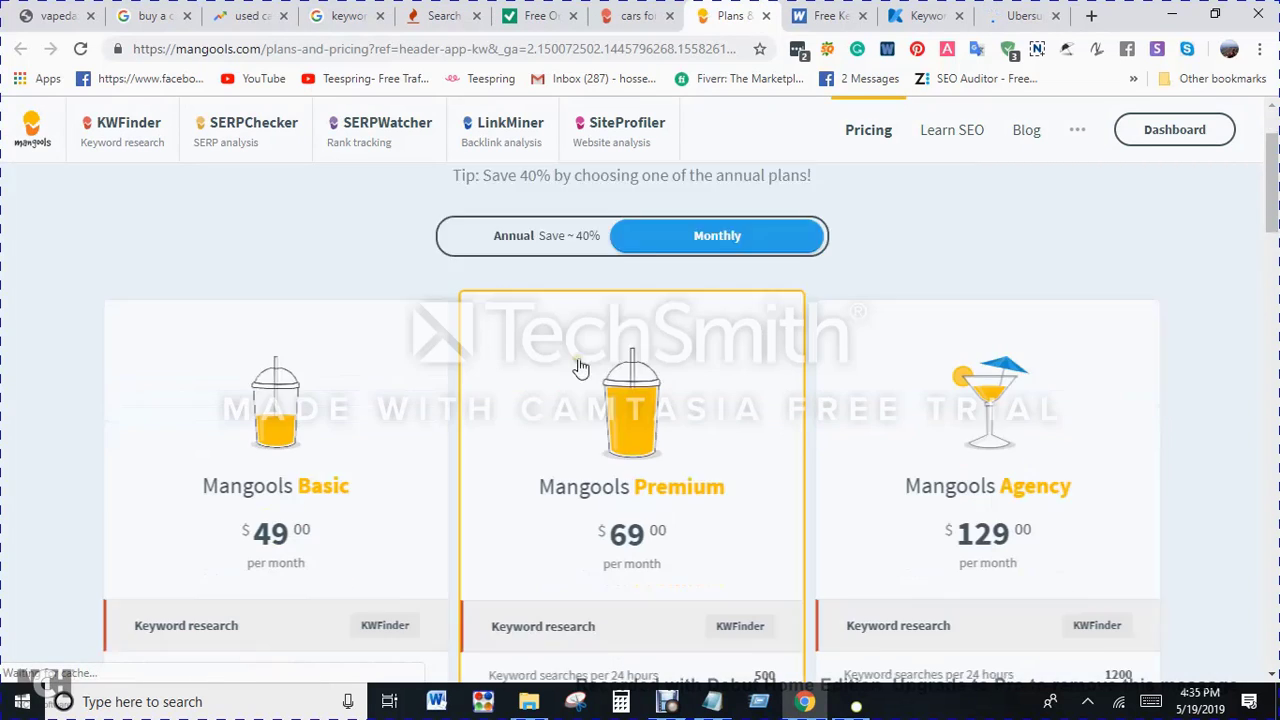
scroll(580, 368, down, 1)
drag(251, 477, 357, 475)
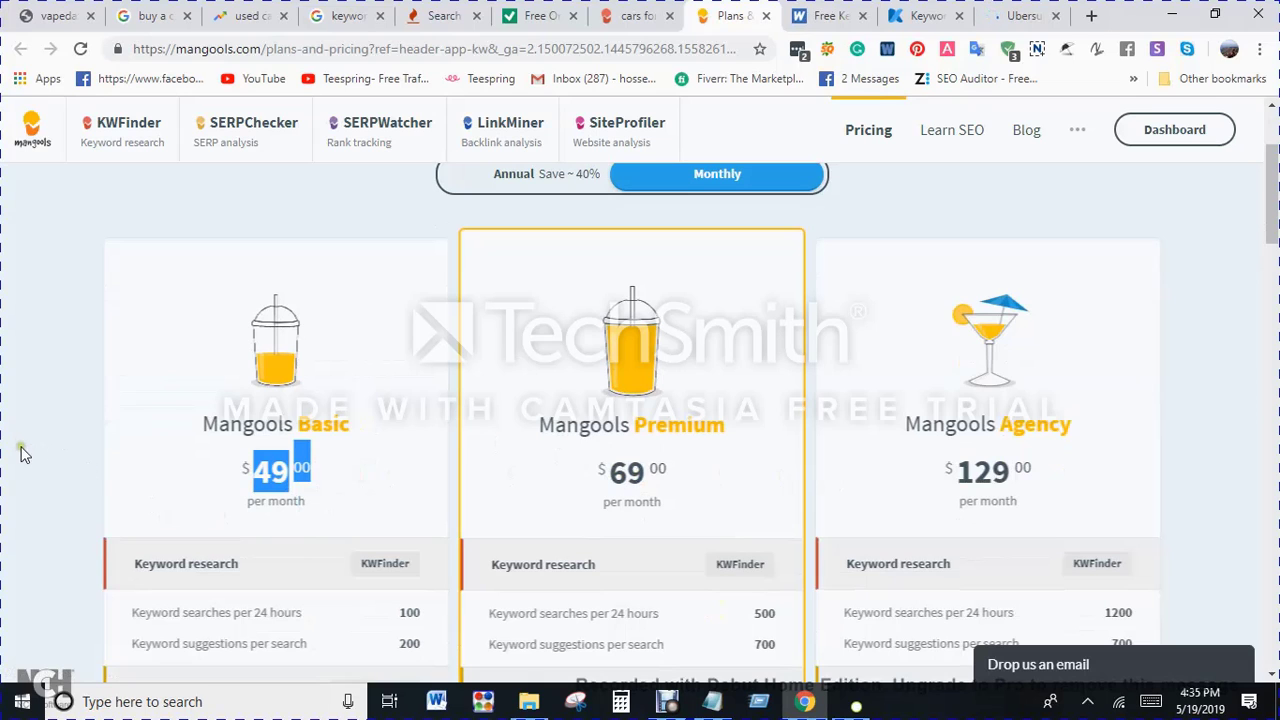
click(155, 453)
Step: Search Ubersuggest for the keyword "cars for sale" and dismiss the reCAPTCHA alert
click(840, 15)
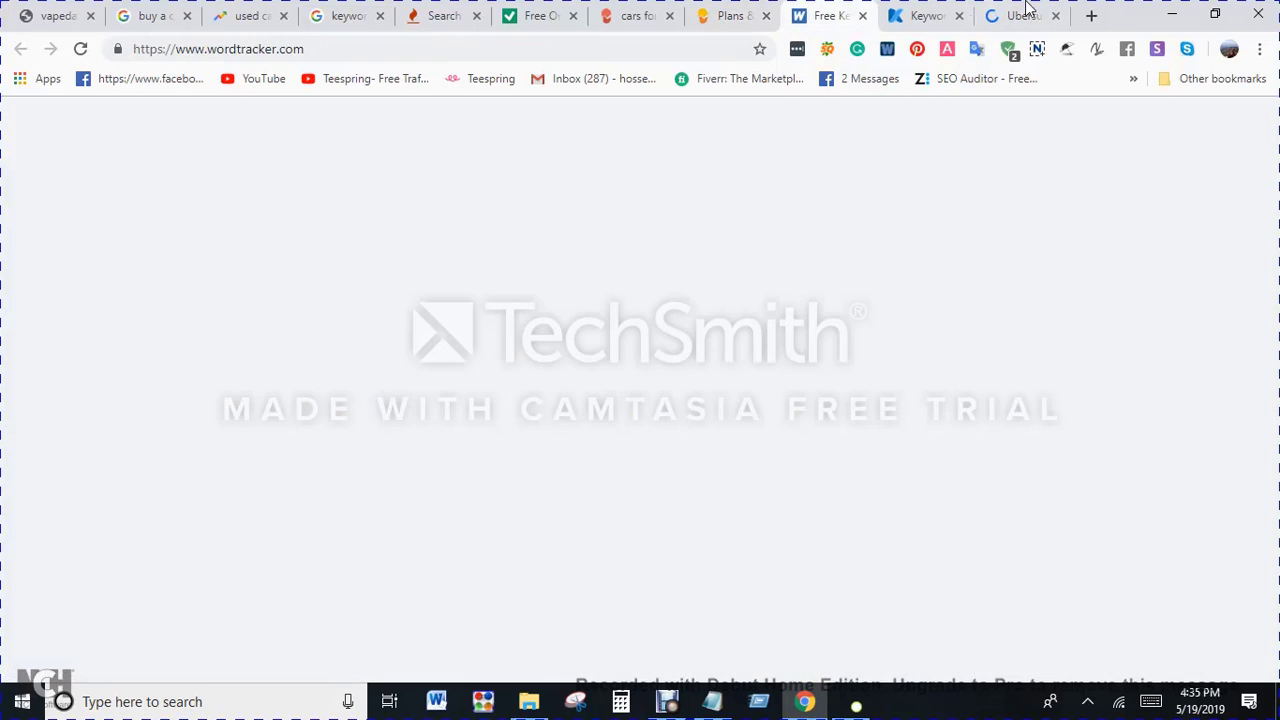
click(1038, 12)
scroll(240, 427, down, 4)
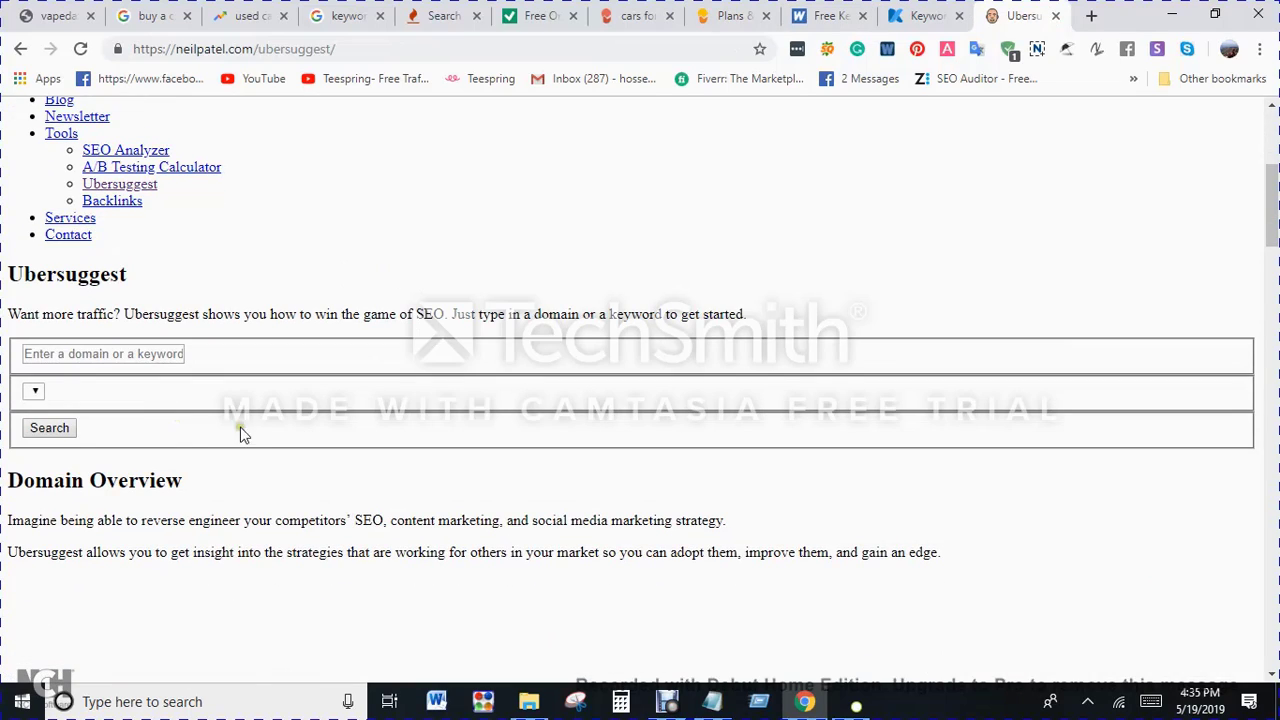
click(42, 350)
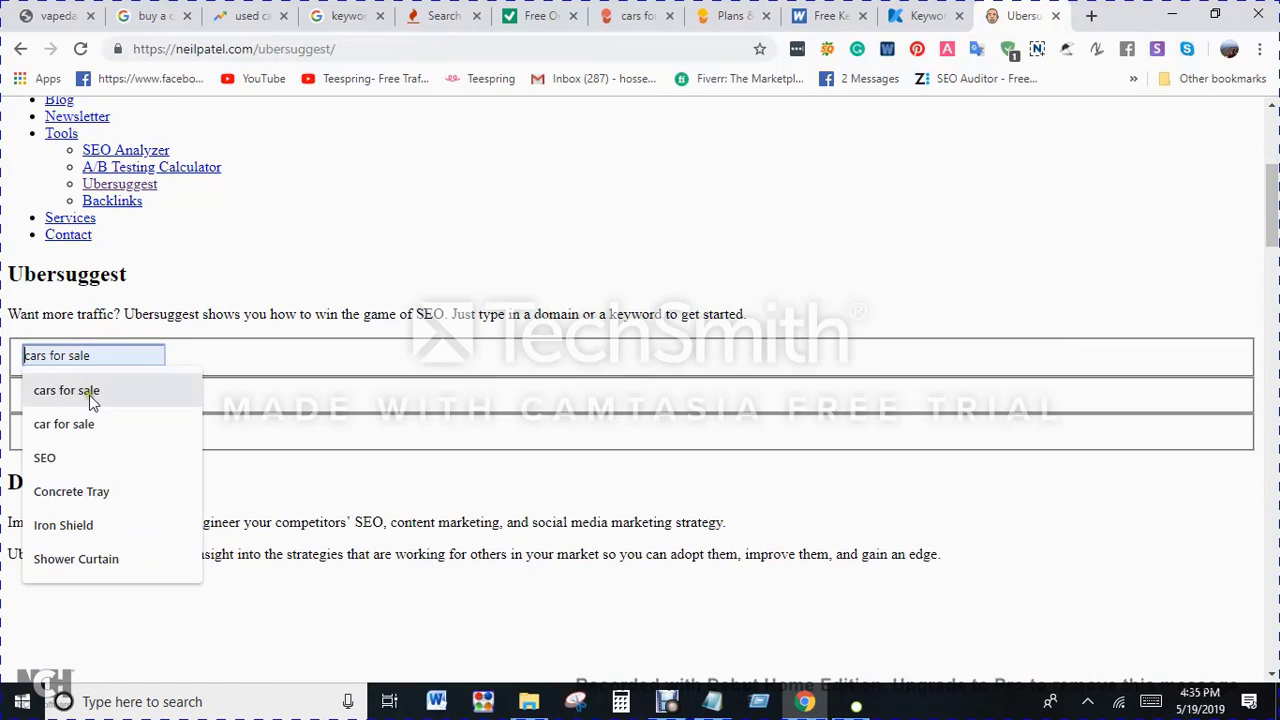
click(89, 397)
click(50, 430)
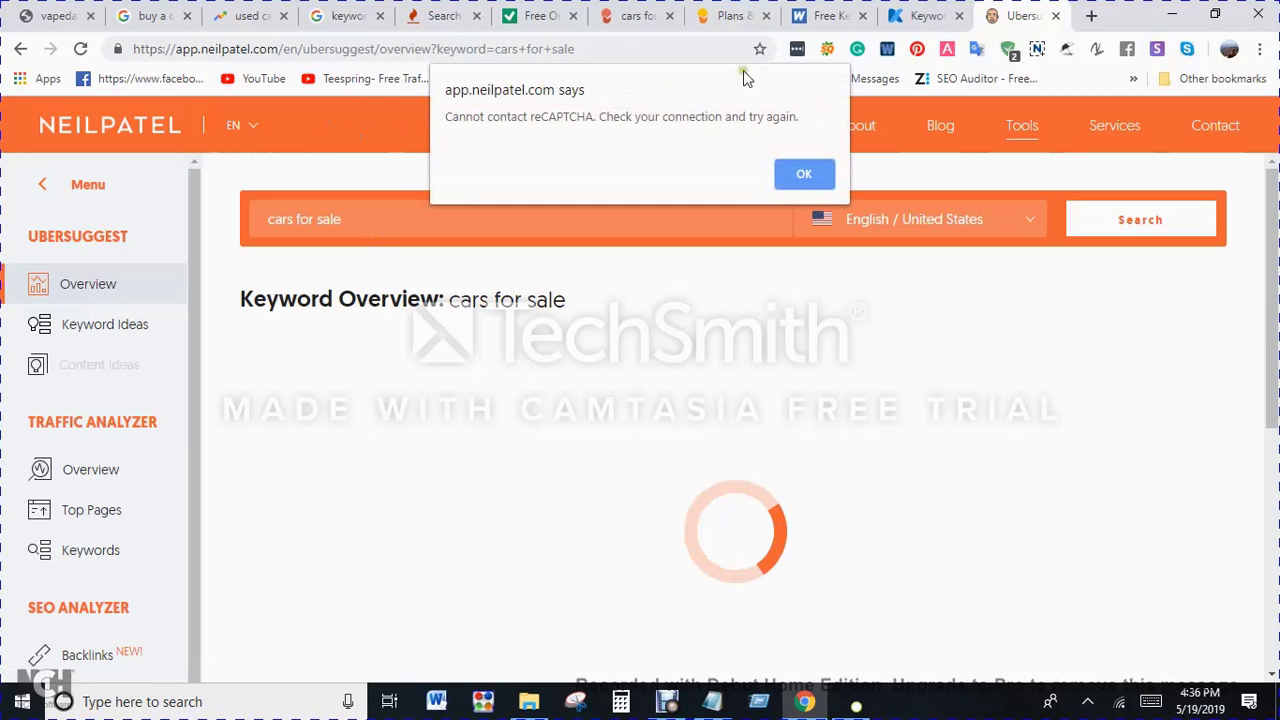
click(805, 173)
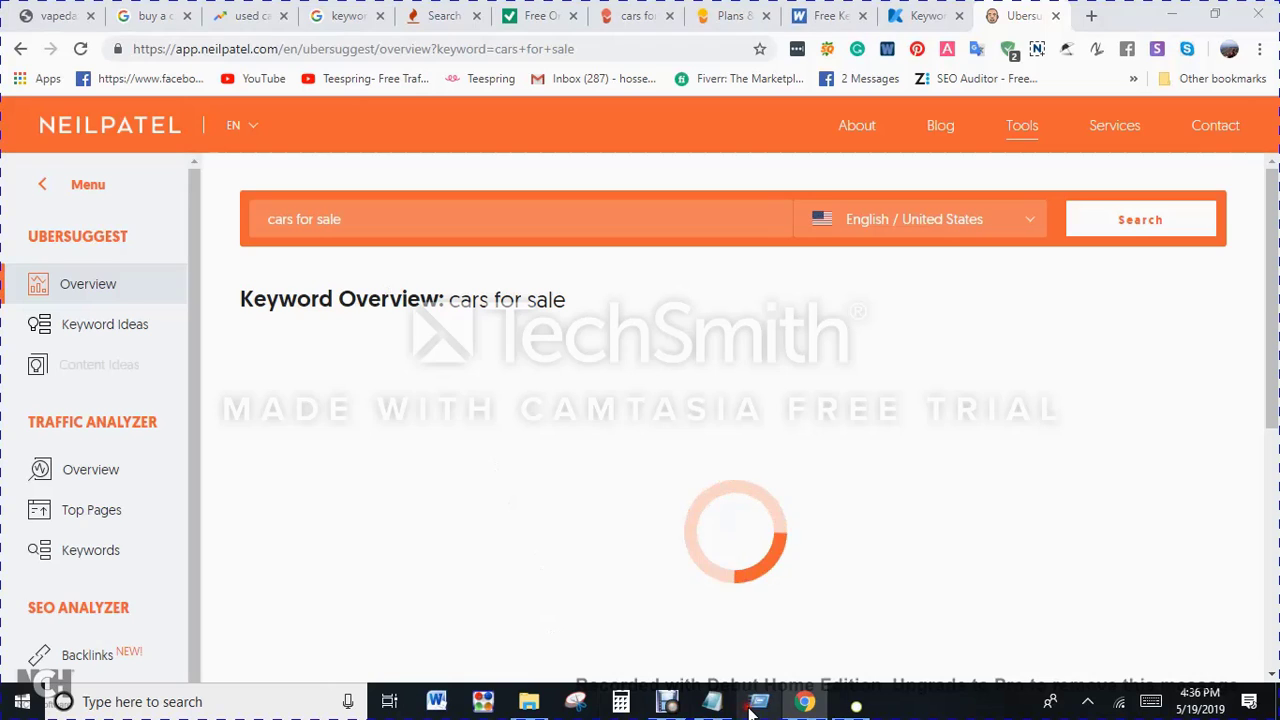
key(super+r)
click(163, 644)
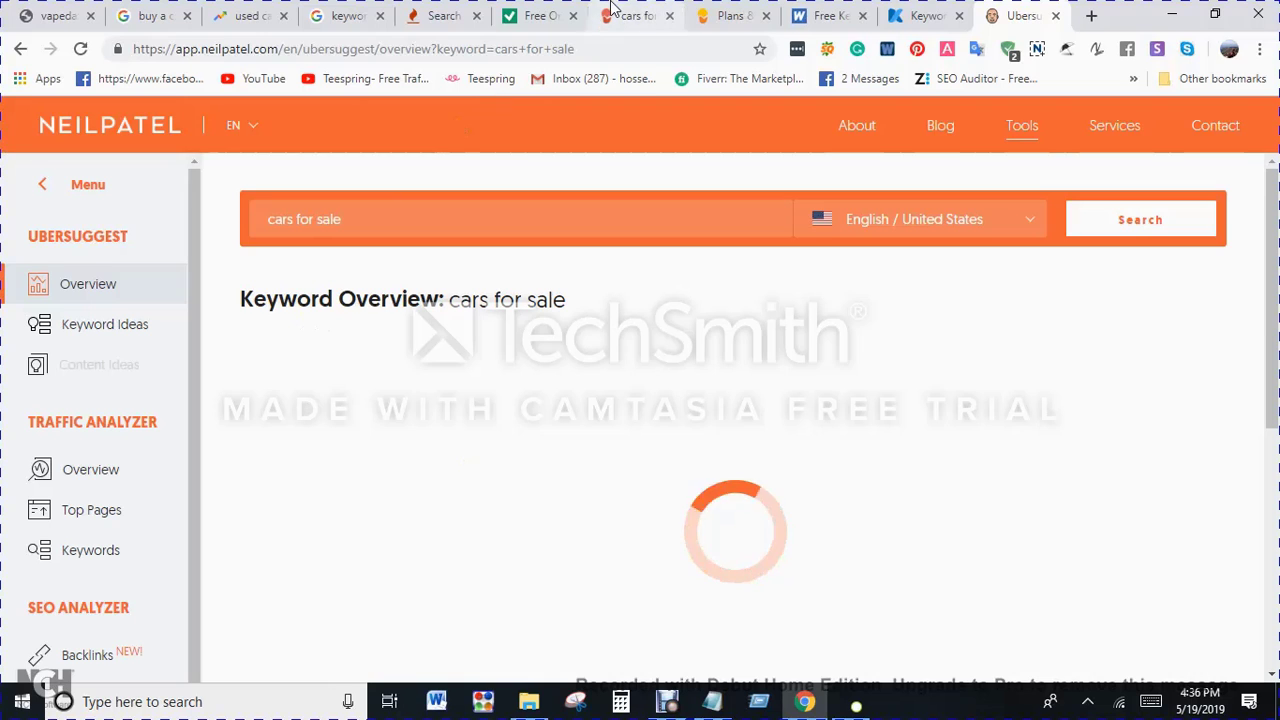
Step: Return to the Keyword Tool results and review the search volume, trend, CPC and competition of the first "cars for sale" suggestions
click(436, 10)
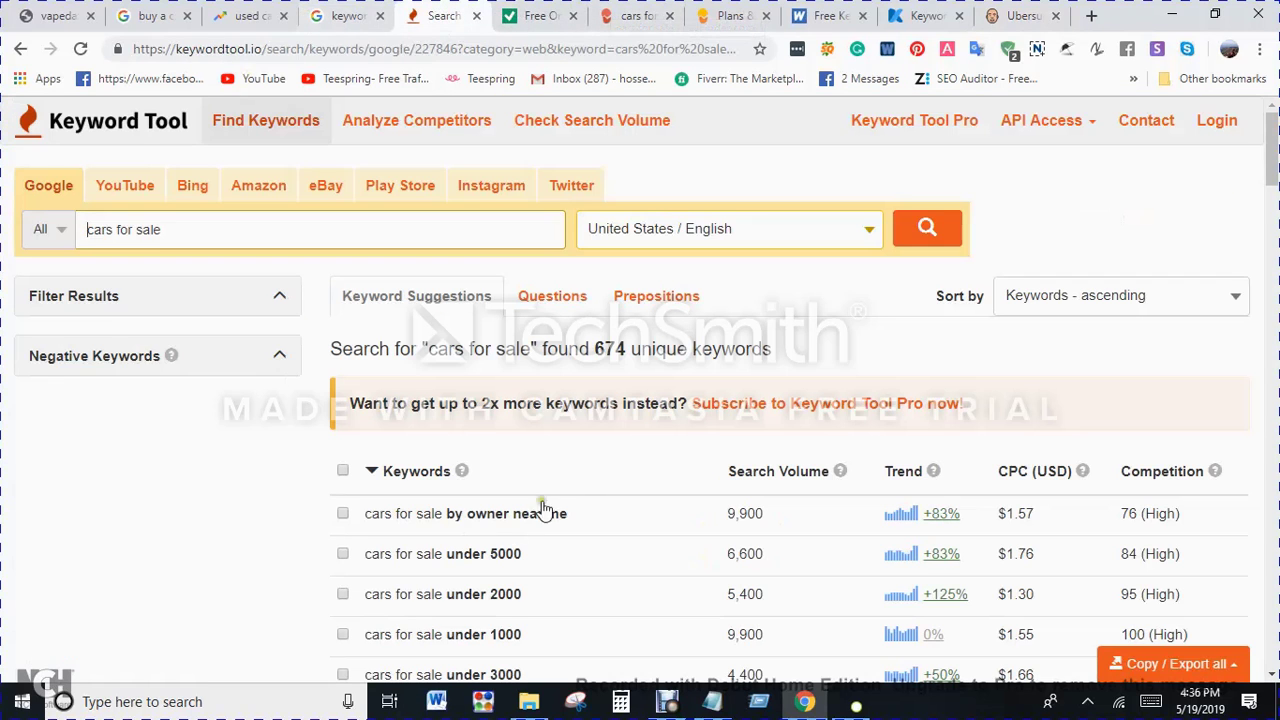
scroll(657, 429, down, 3)
scroll(710, 420, up, 2)
scroll(700, 419, down, 1)
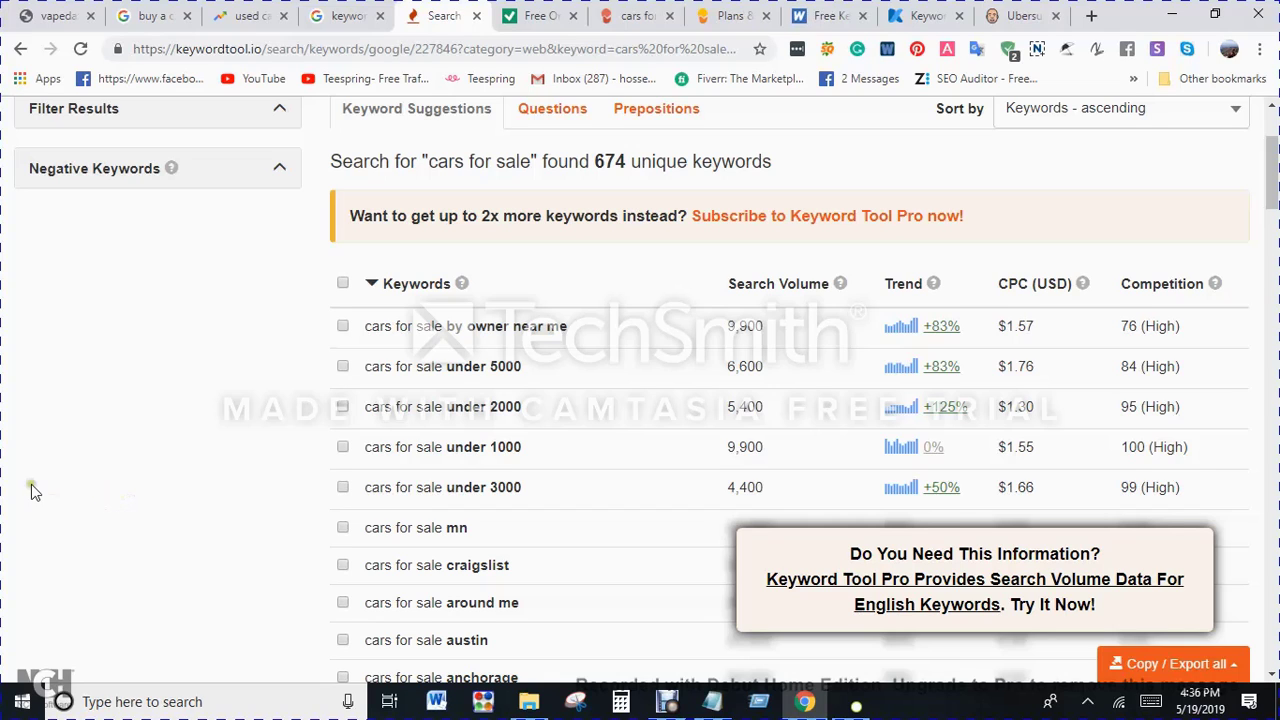
scroll(55, 467, down, 1)
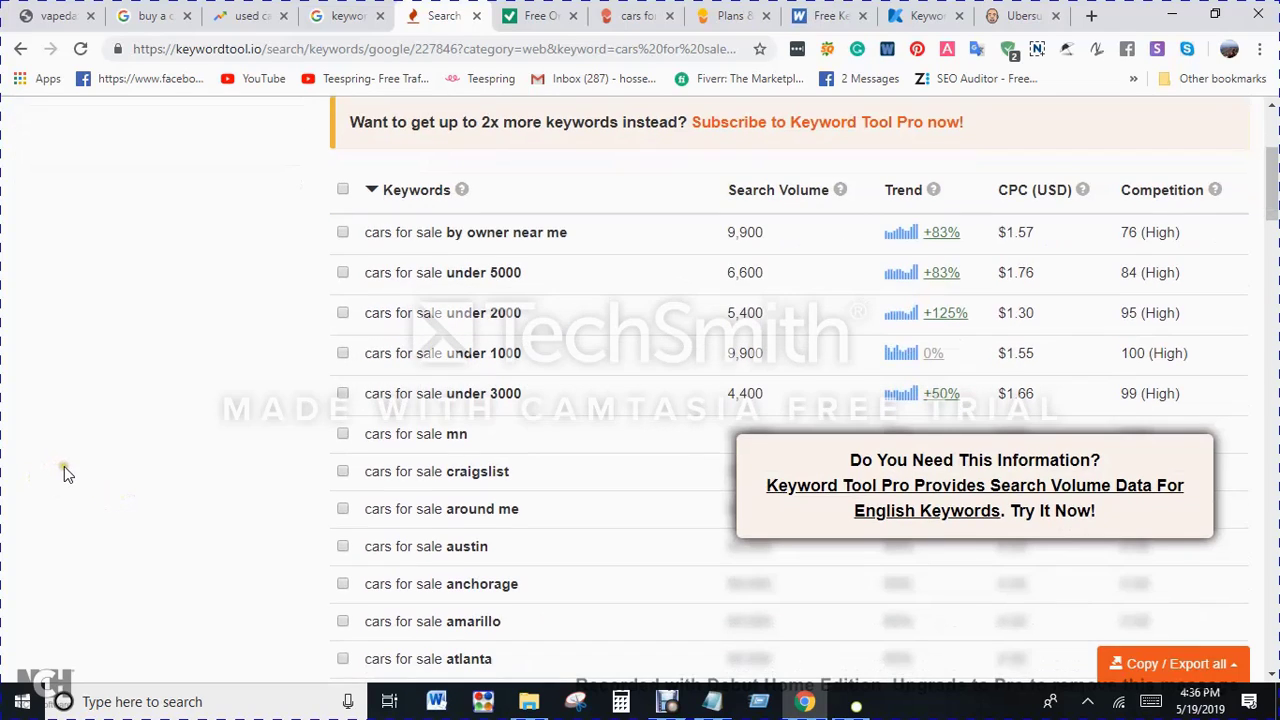
scroll(571, 354, up, 1)
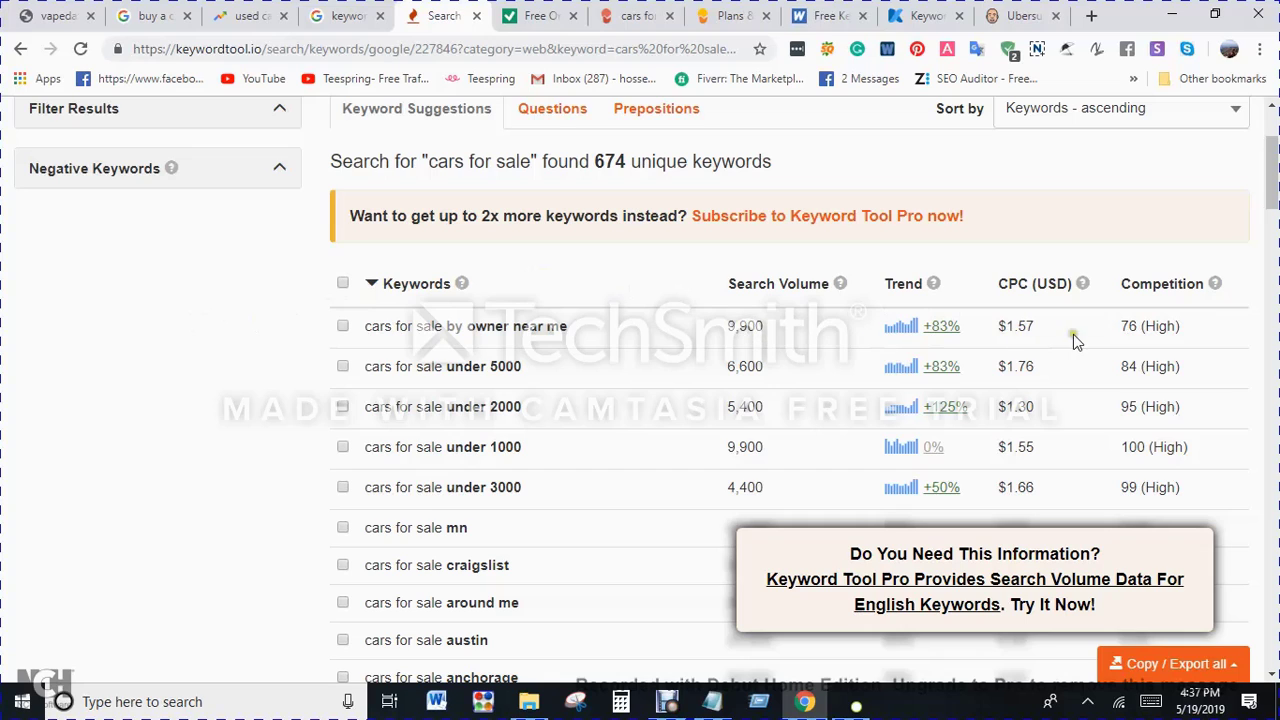
scroll(893, 265, up, 2)
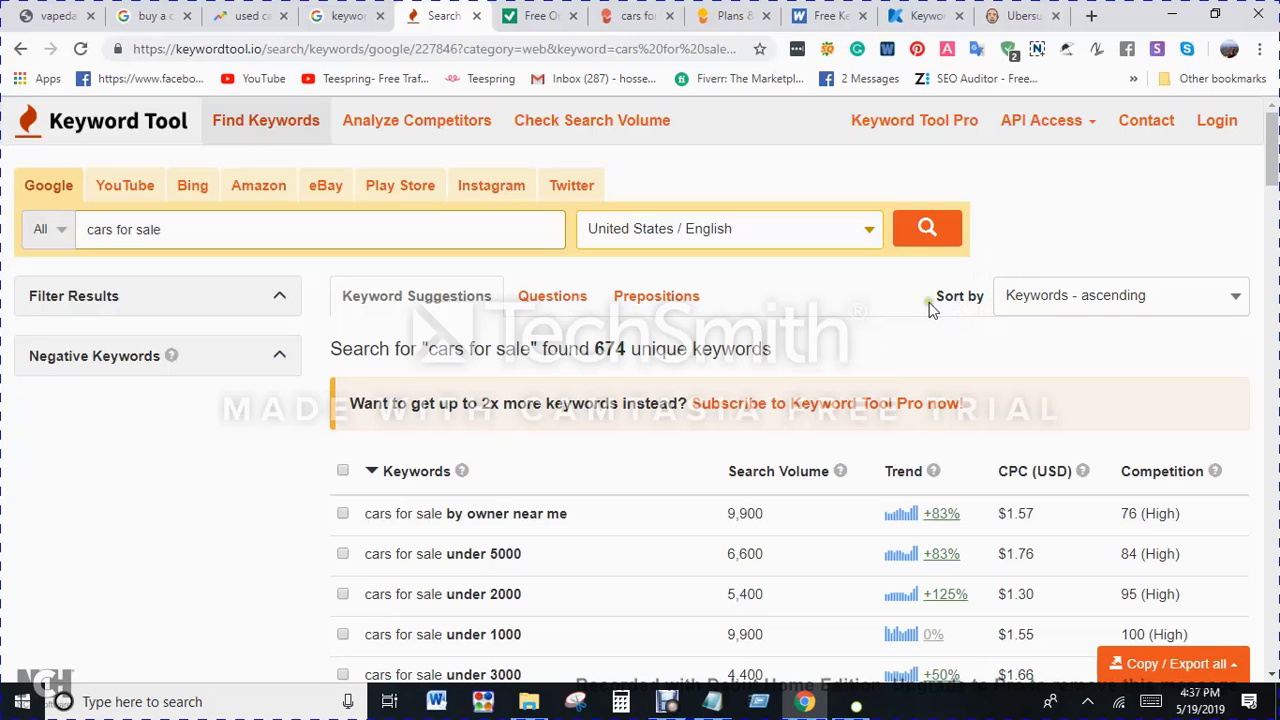
scroll(900, 310, down, 2)
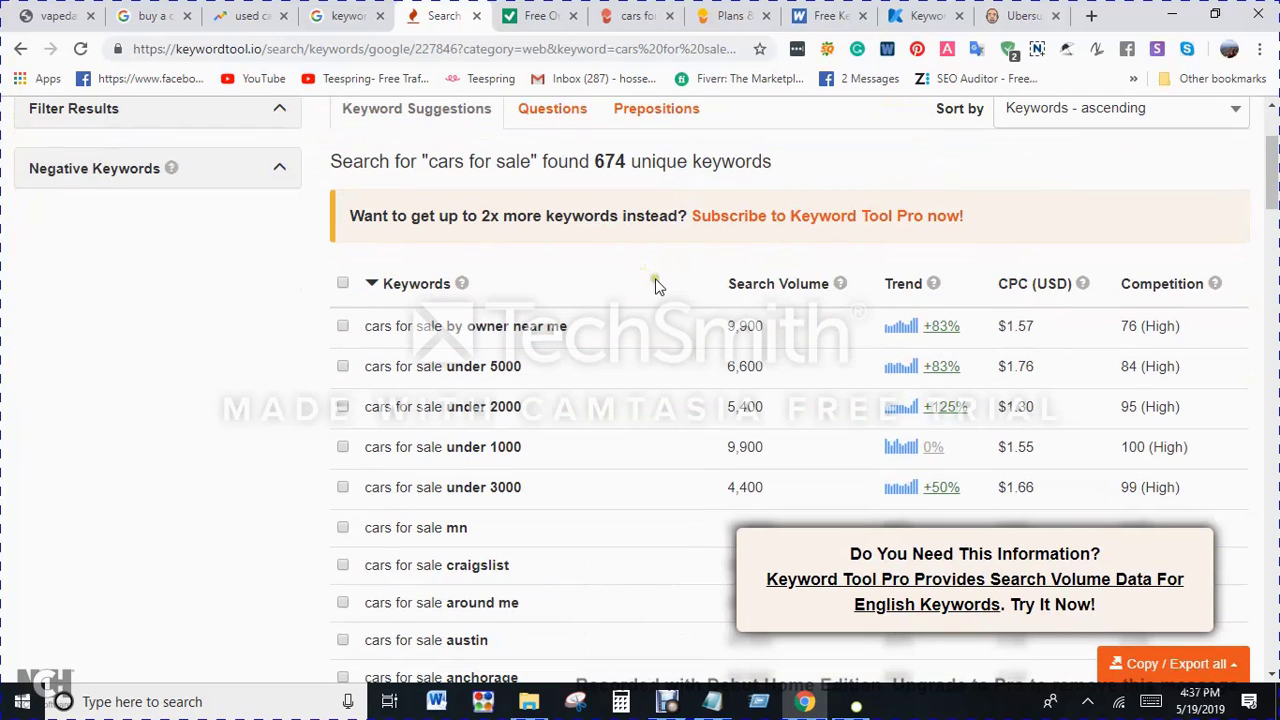
scroll(820, 285, up, 2)
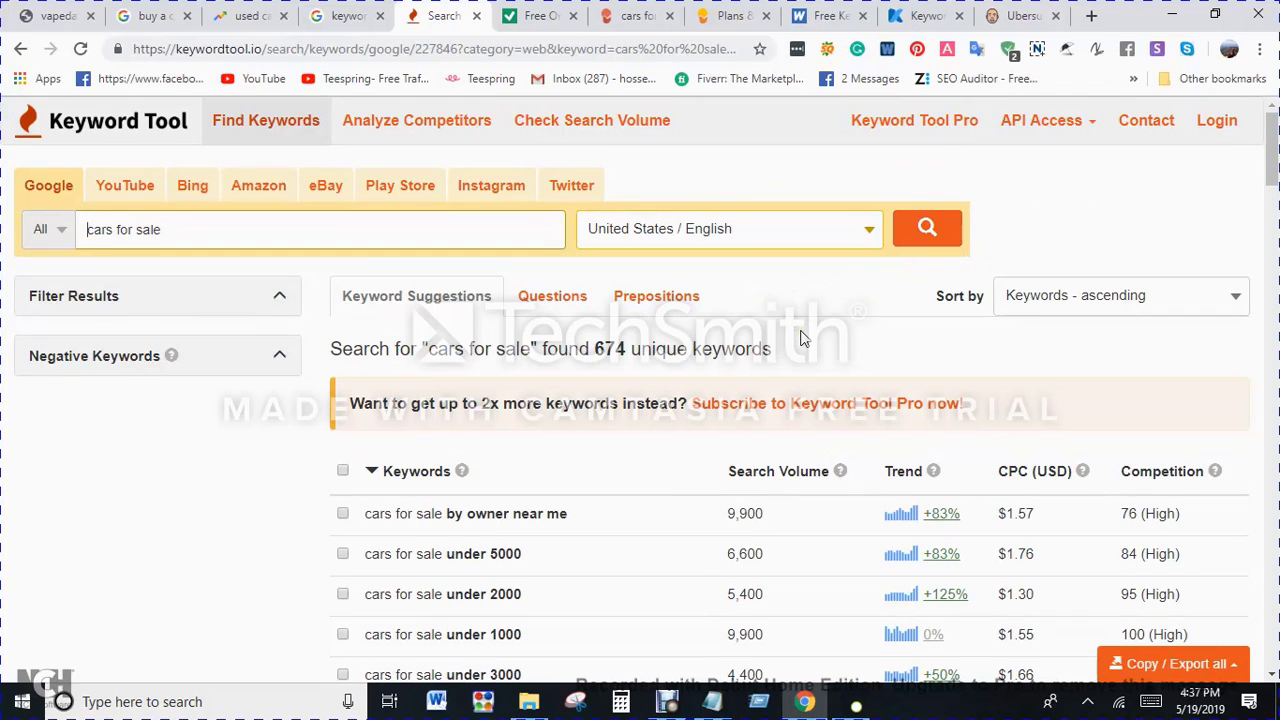
scroll(800, 338, down, 2)
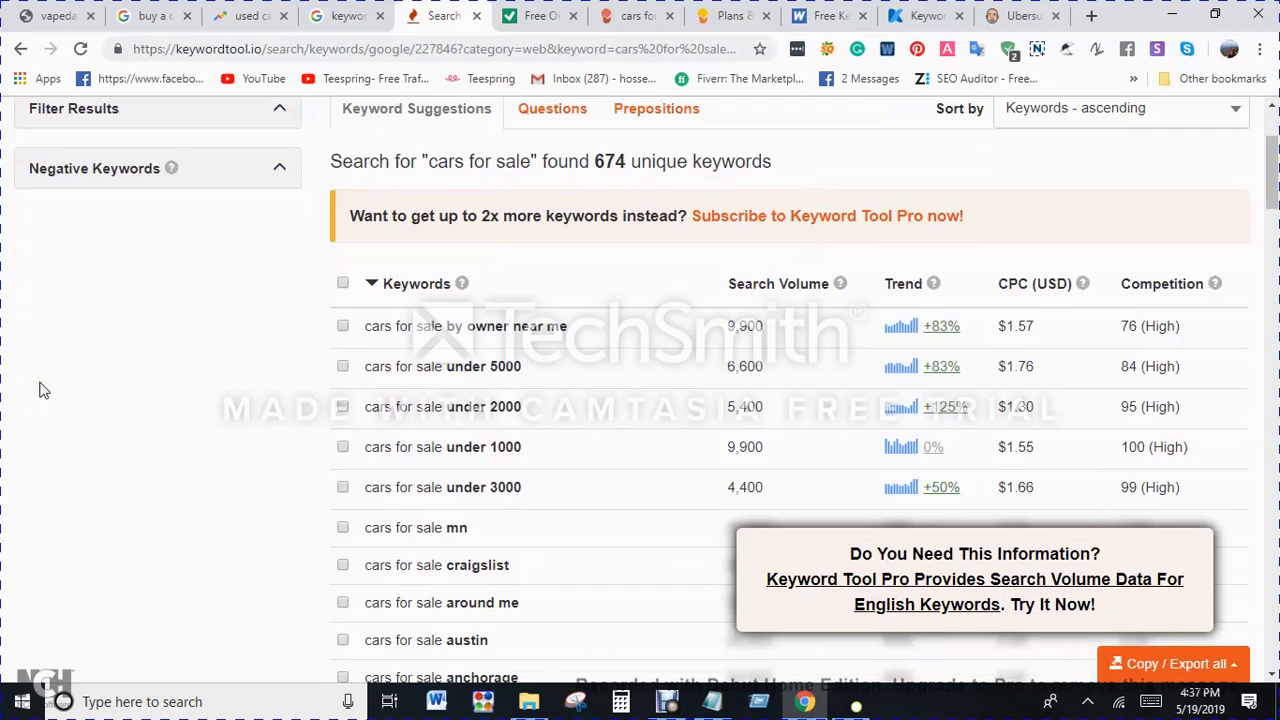
Step: Browse the long list of "cars for sale" keyword suggestions, including those with hidden metrics, and return to its beginning
scroll(551, 389, down, 6)
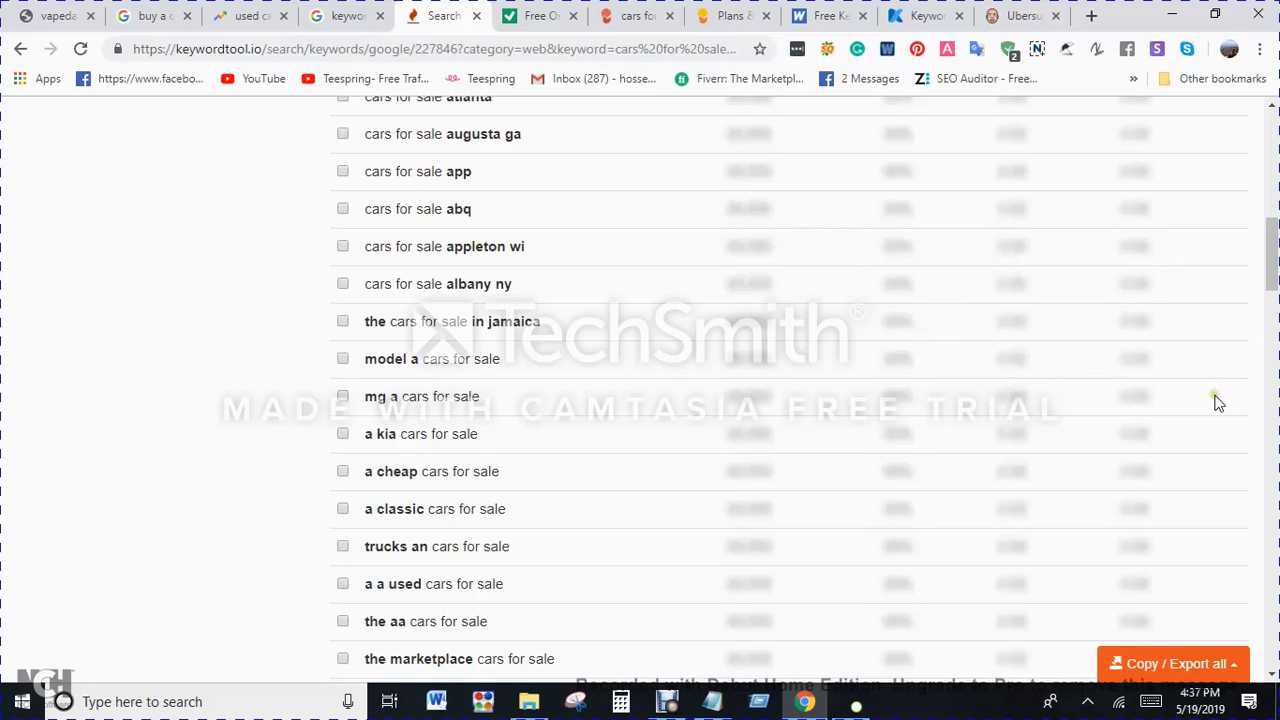
scroll(860, 400, up, 6)
scroll(831, 426, down, 9)
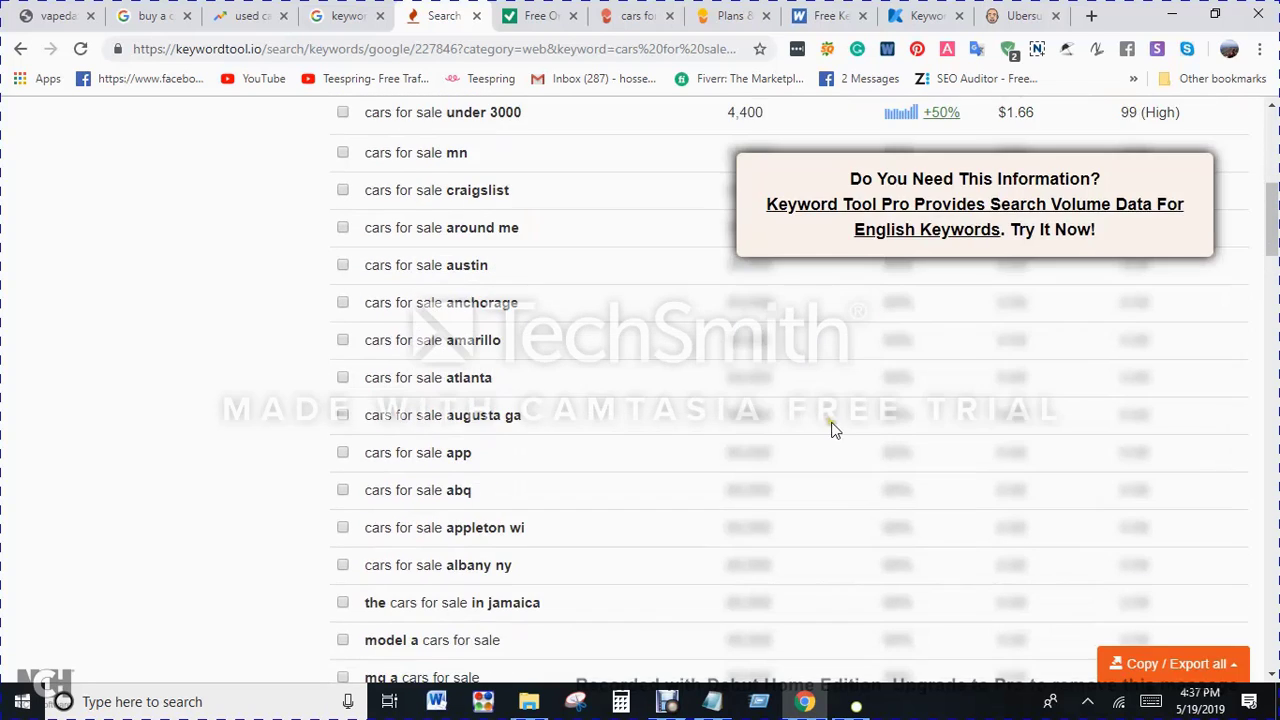
scroll(740, 400, down, 3)
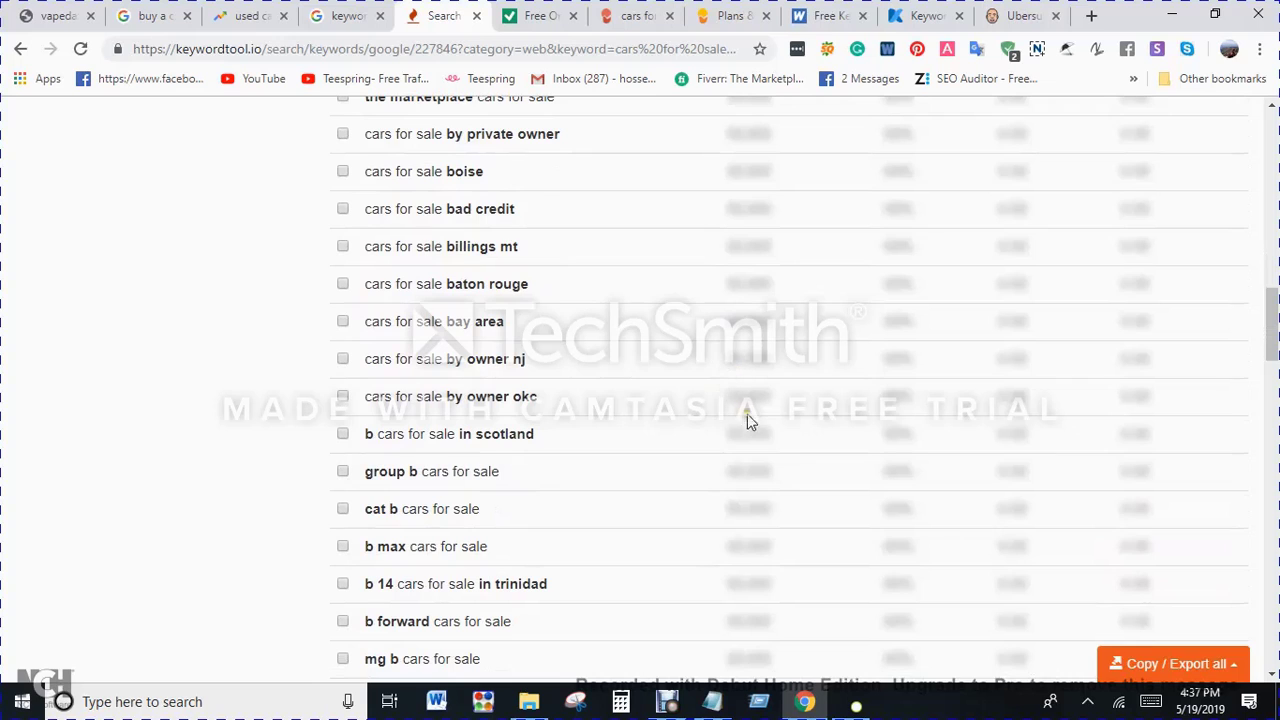
scroll(754, 400, up, 1)
scroll(754, 400, up, 3)
scroll(755, 431, up, 7)
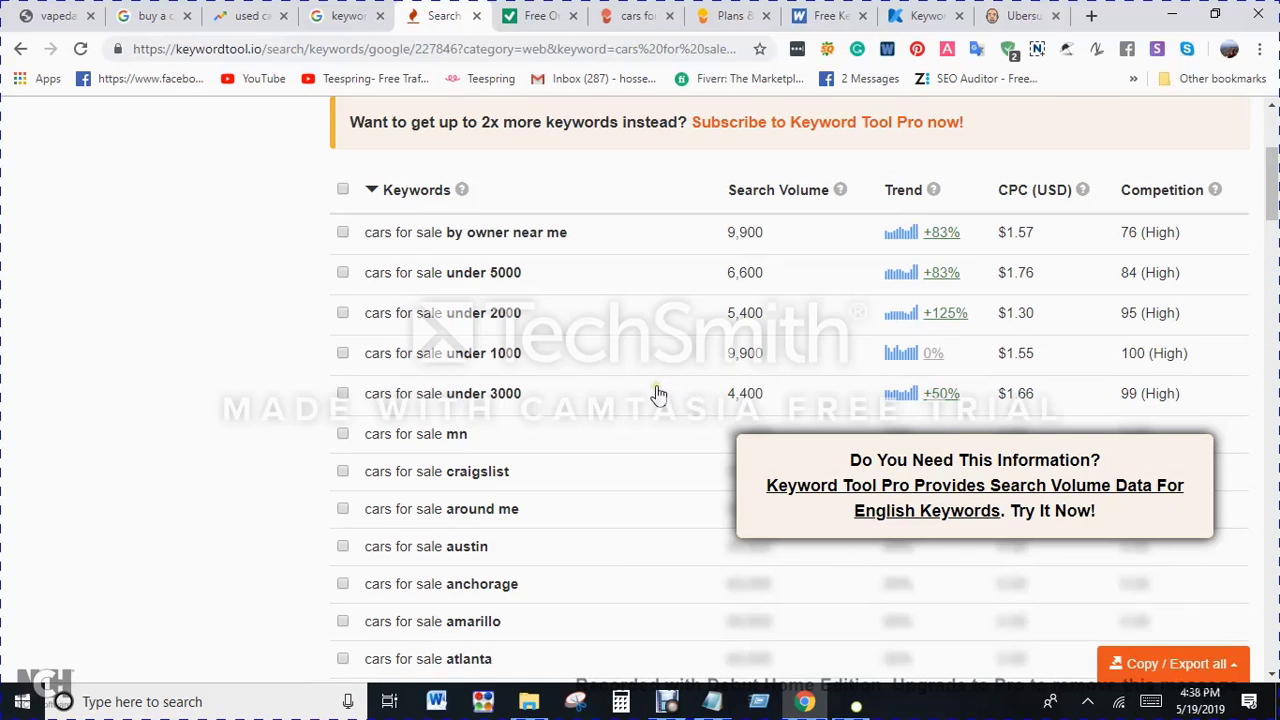
scroll(657, 391, down, 14)
scroll(603, 330, down, 20)
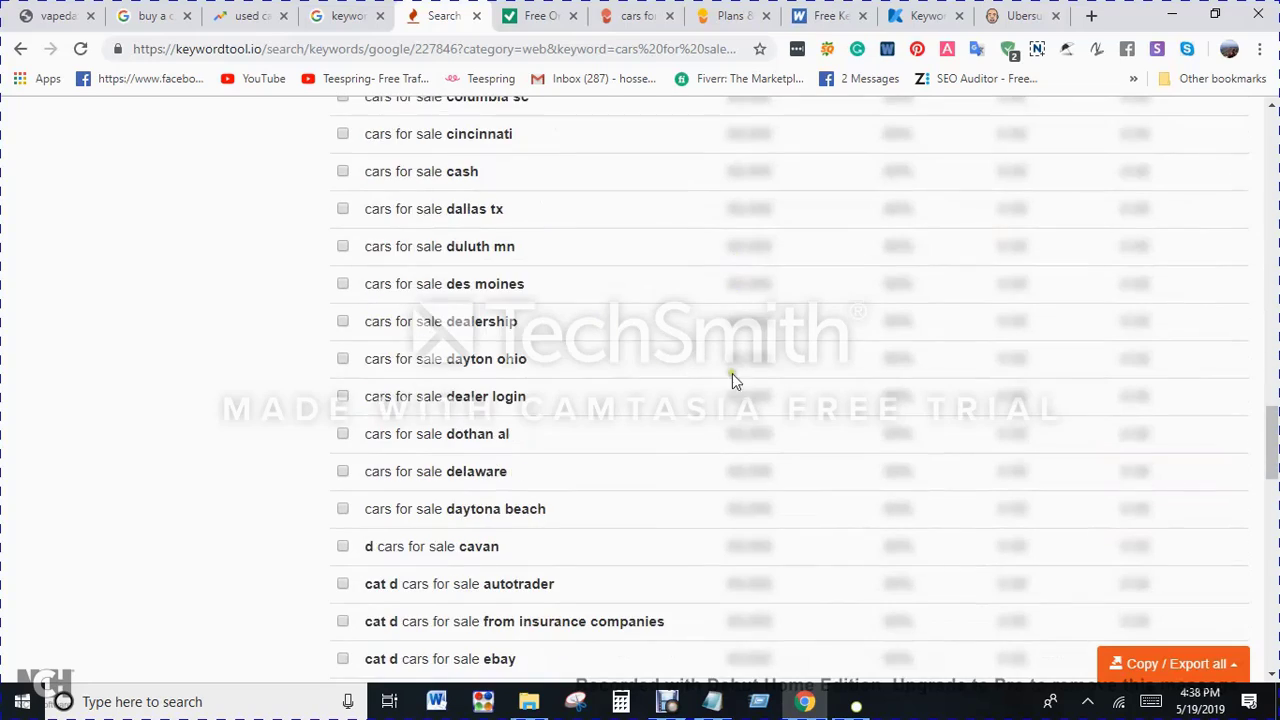
scroll(825, 441, up, 5)
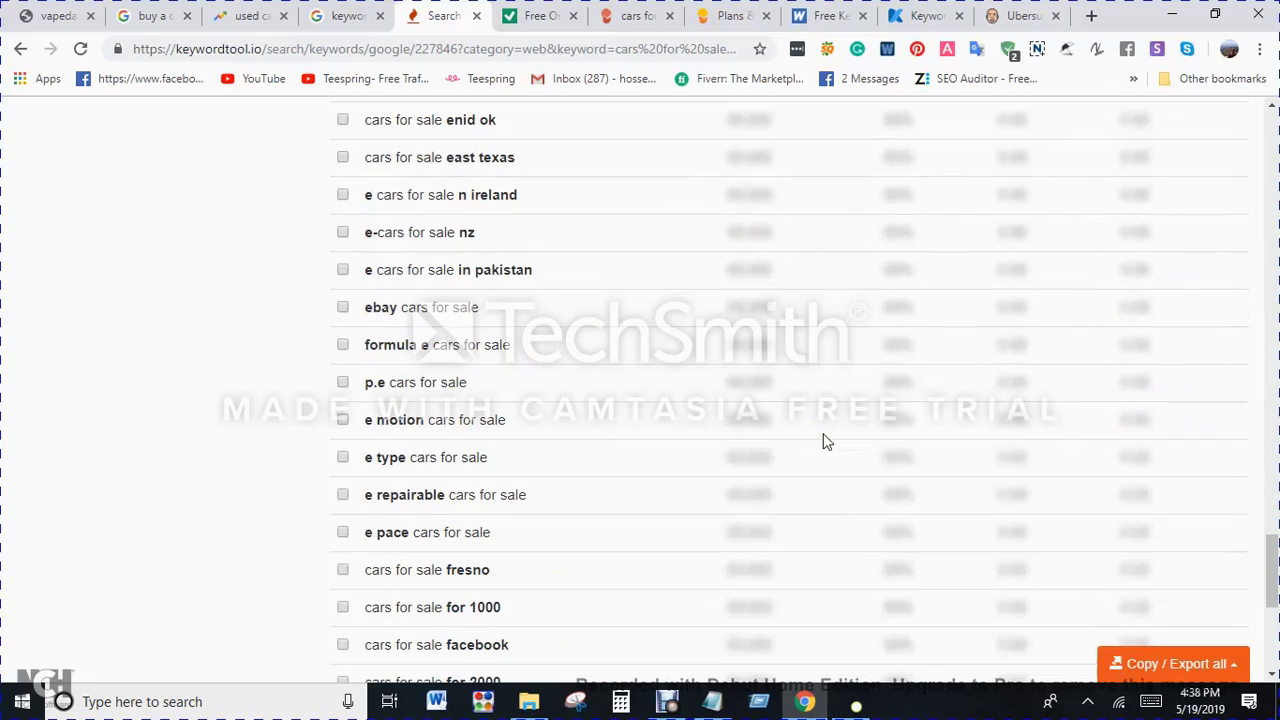
scroll(823, 437, up, 15)
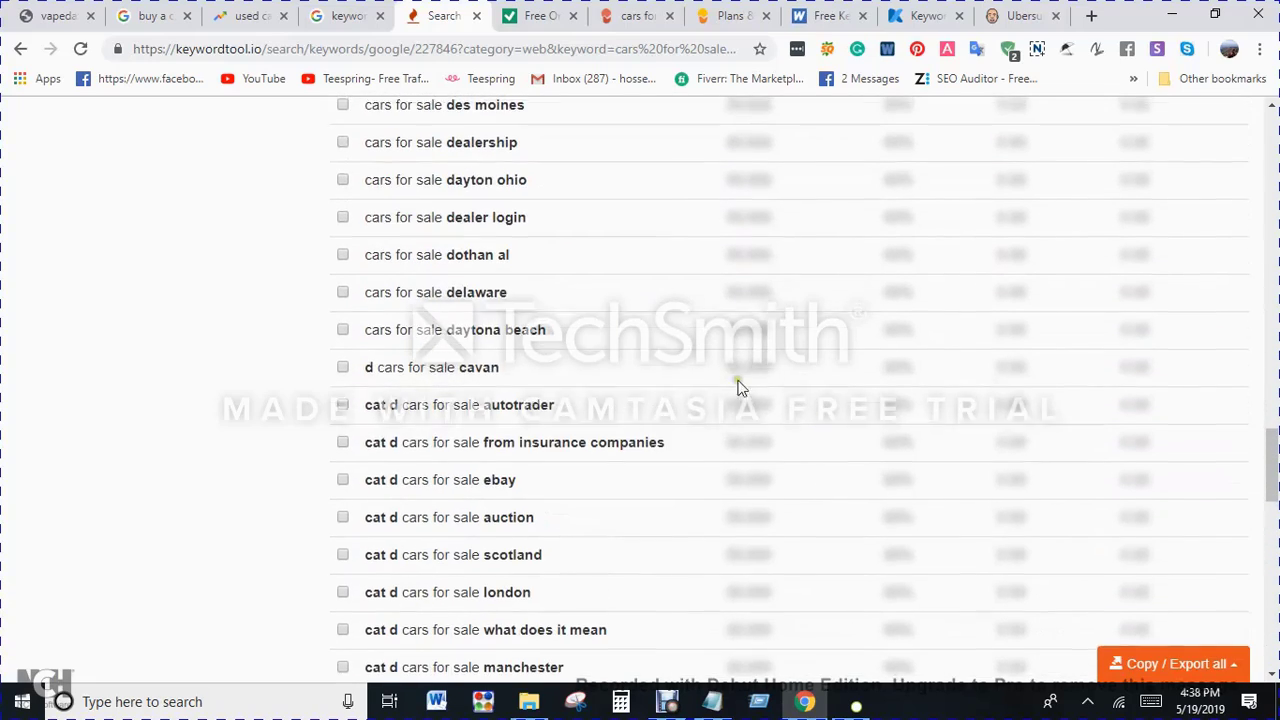
scroll(760, 359, up, 20)
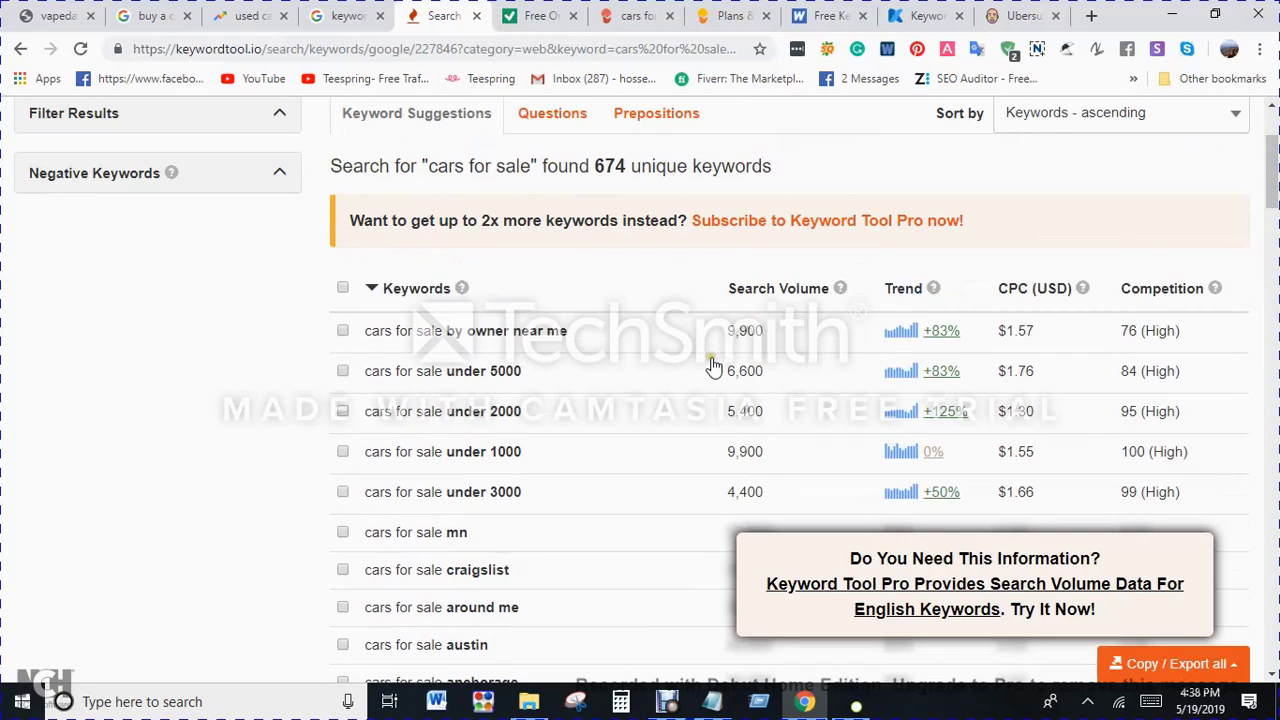
Step: Look over the SEO Review Tools keyword research page and return to the Mangools pricing page
click(540, 15)
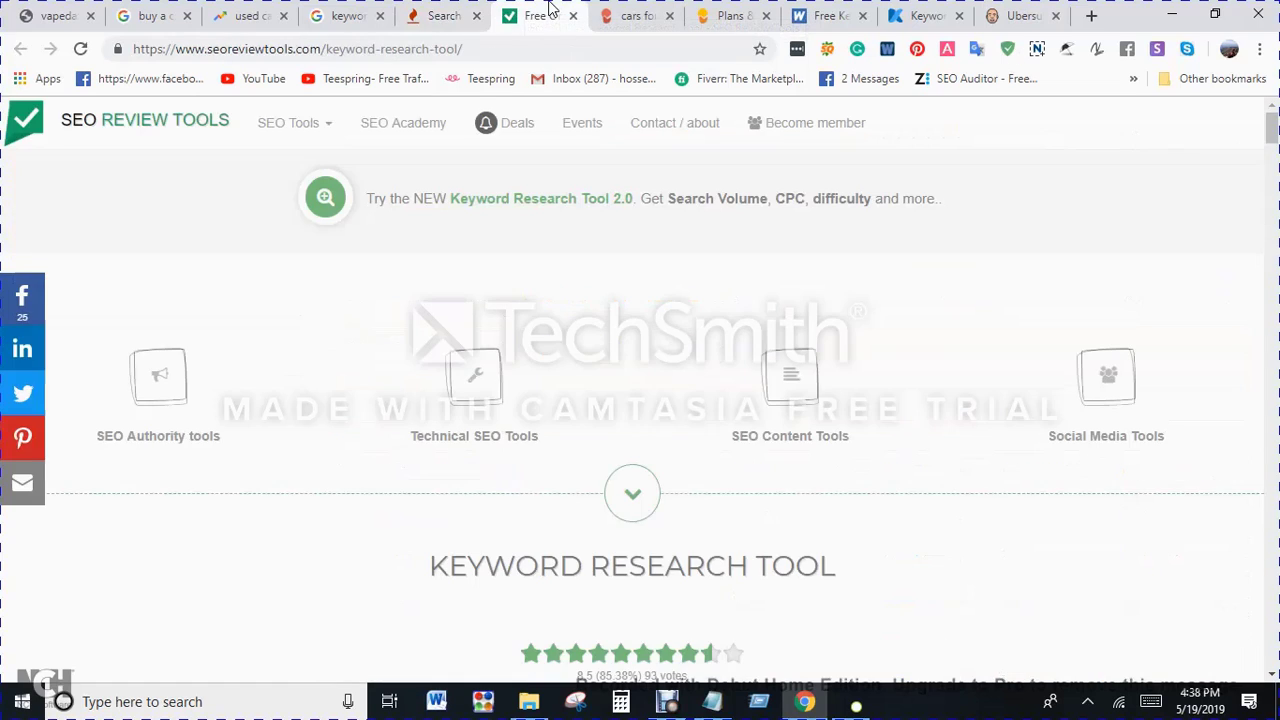
scroll(746, 198, down, 5)
click(740, 14)
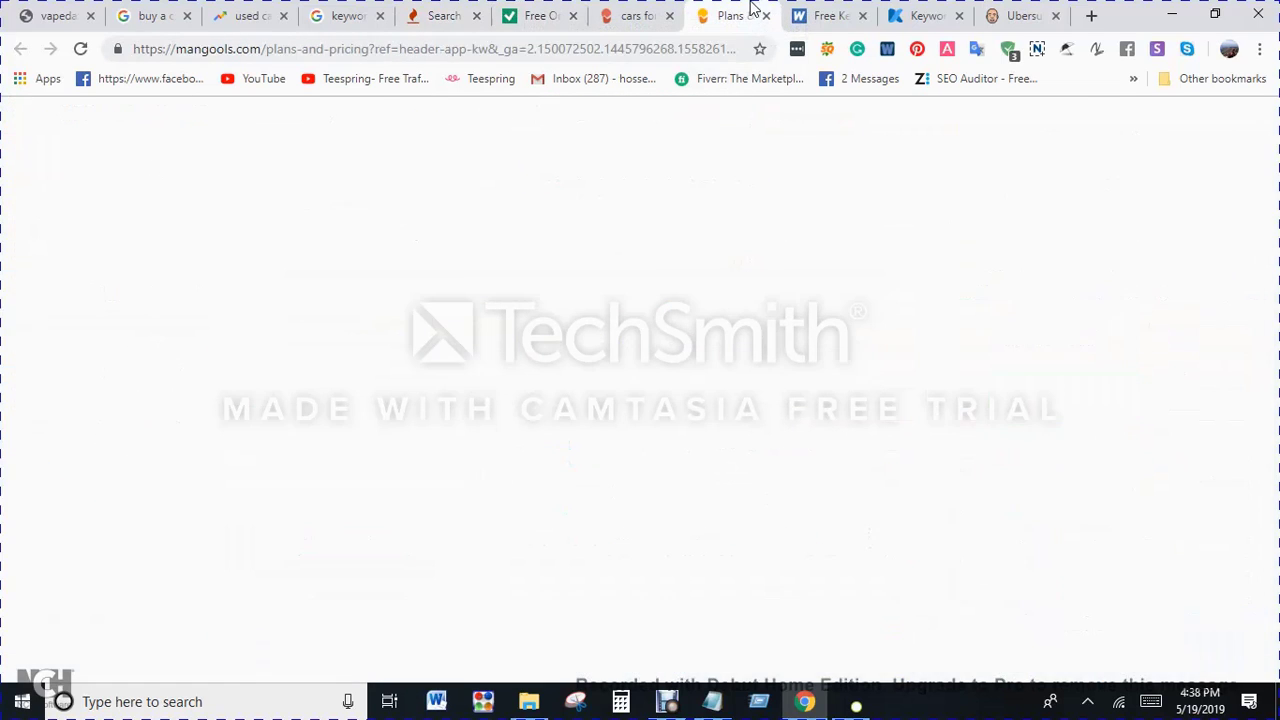
Step: Switch to the Ubersuggest overview for "cars for sale", reload it and check the page's SEOquake parameters
click(1015, 12)
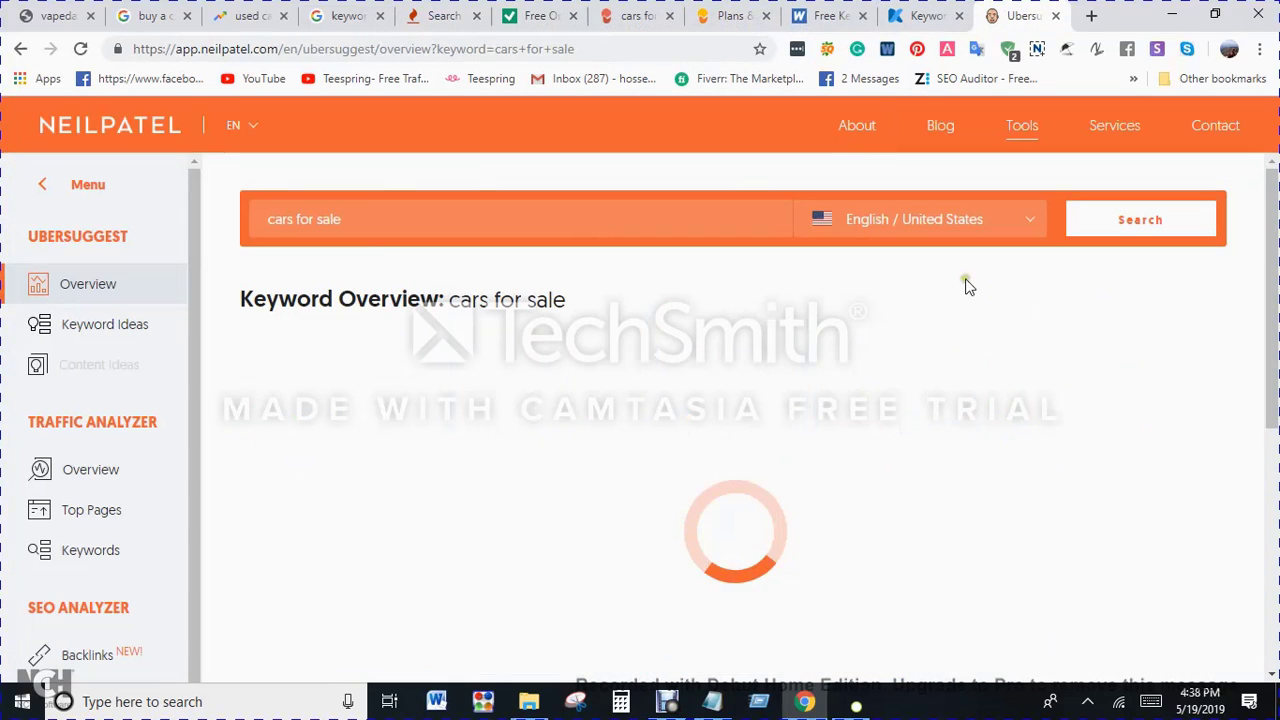
click(72, 53)
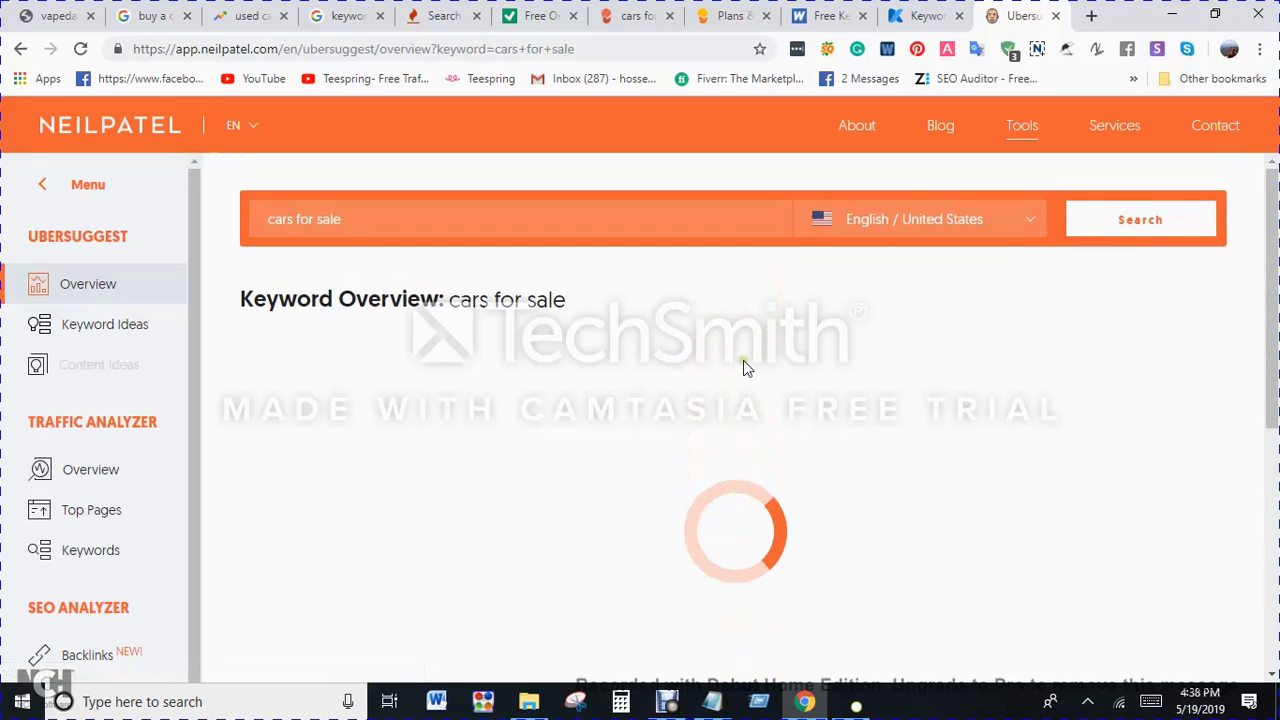
click(829, 50)
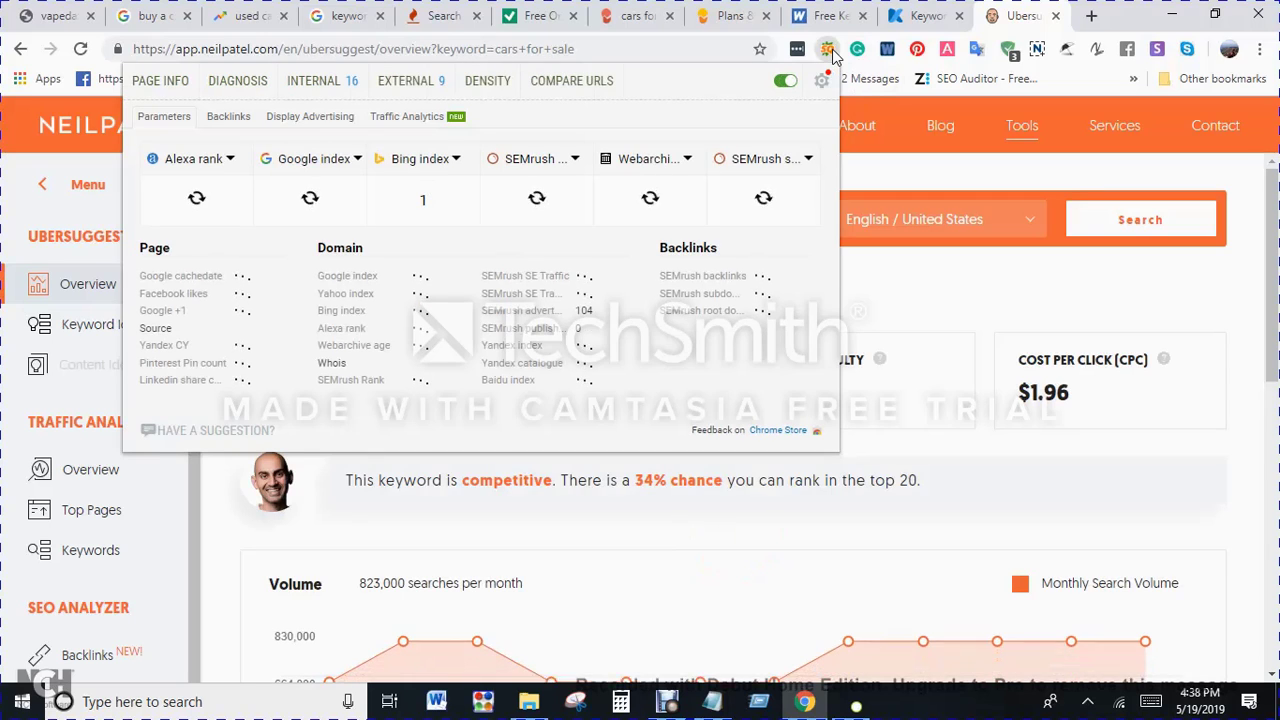
click(828, 52)
click(827, 50)
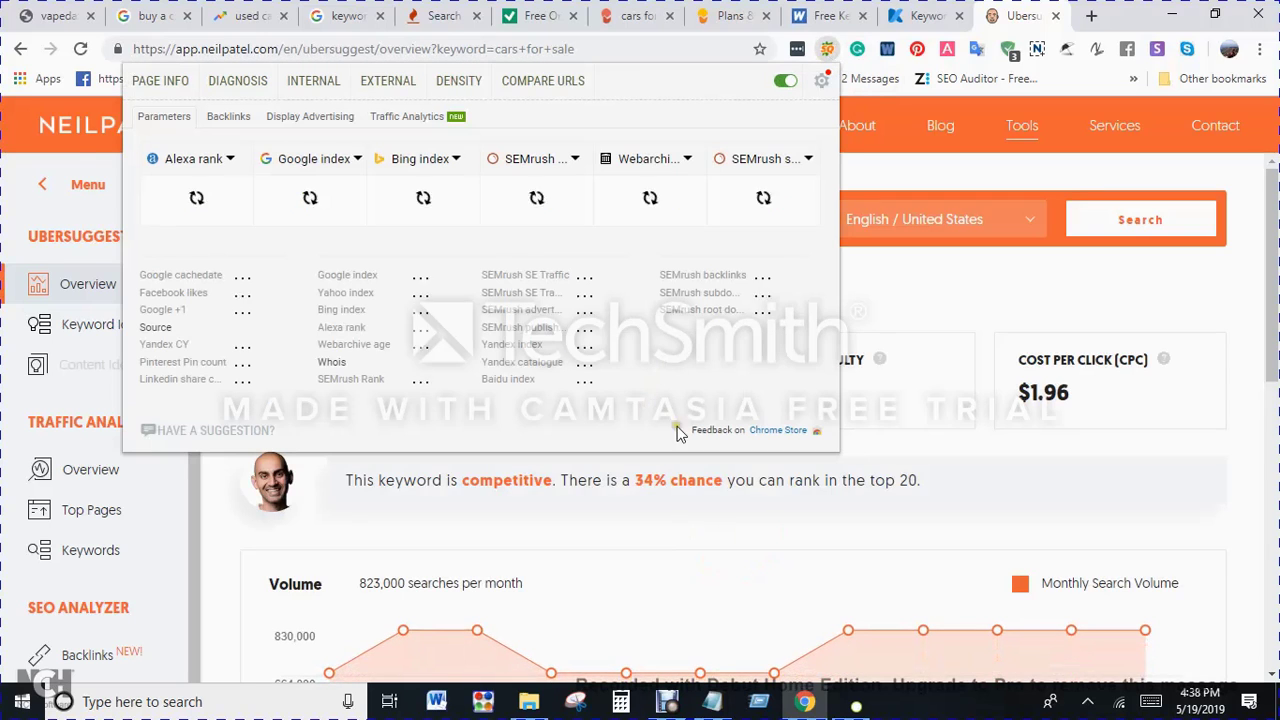
click(827, 52)
click(827, 52)
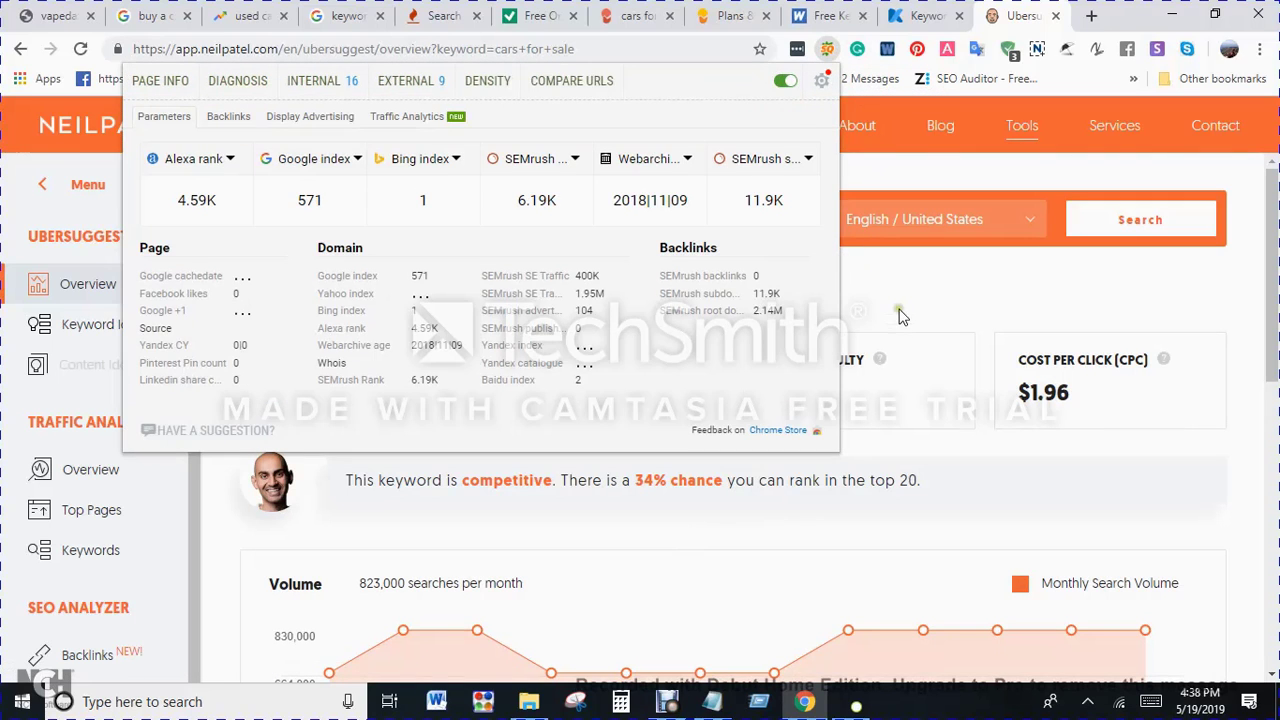
click(903, 303)
Step: Review the suggested keywords in the "cars for sale" overview and open the full list of keyword ideas
scroll(920, 306, down, 7)
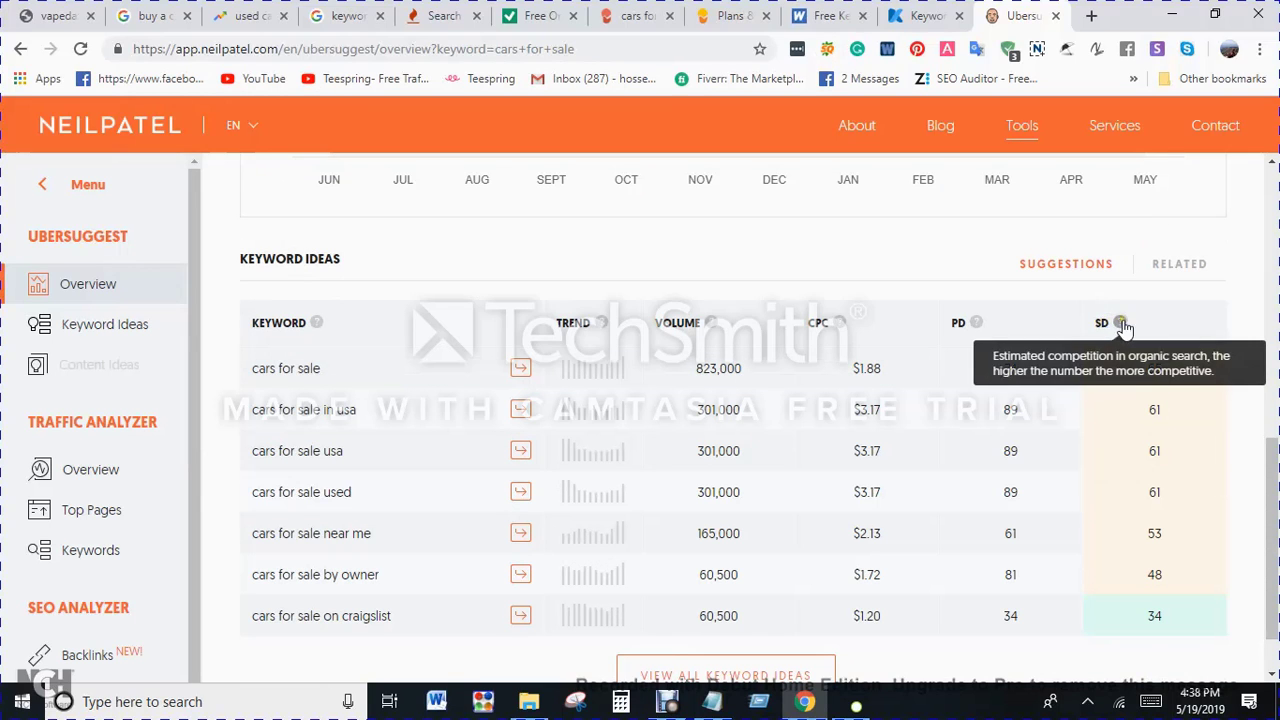
scroll(662, 484, down, 1)
click(748, 606)
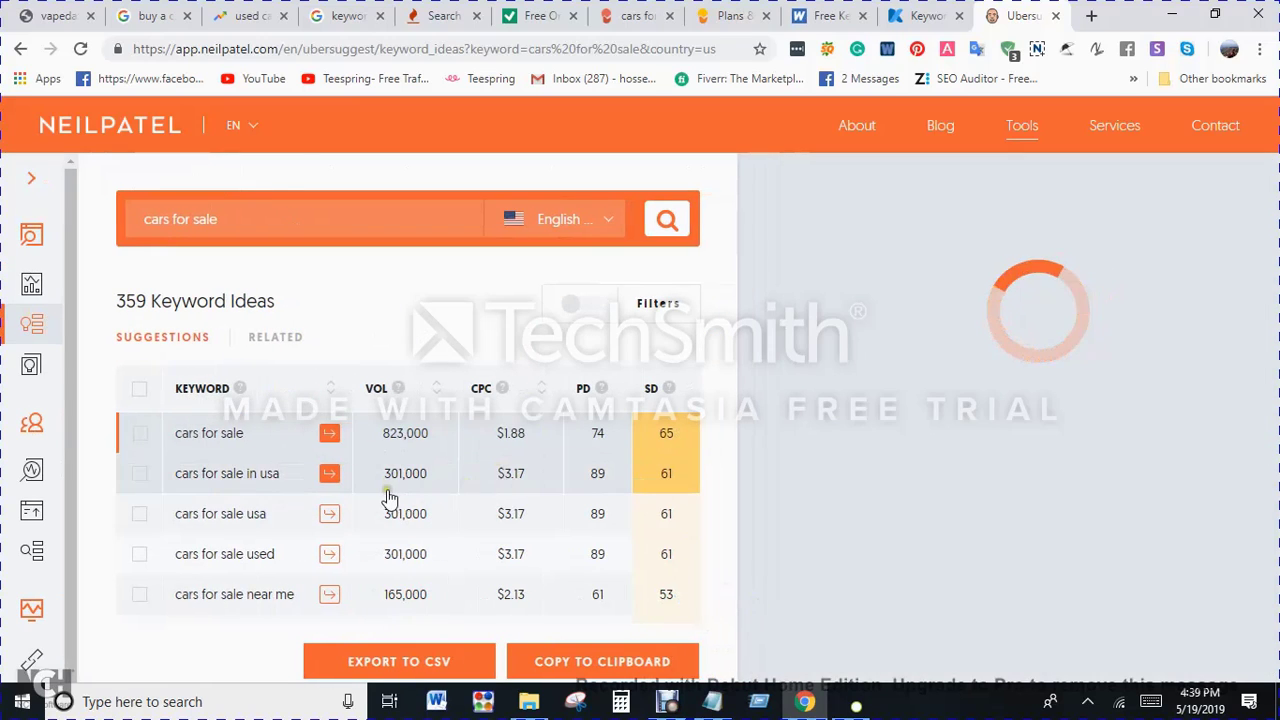
Step: Browse the "cars for sale" keyword ideas, examining their number, volume, CPC, PD and SD, and return to the list's beginning
scroll(375, 490, down, 3)
drag(114, 300, 131, 300)
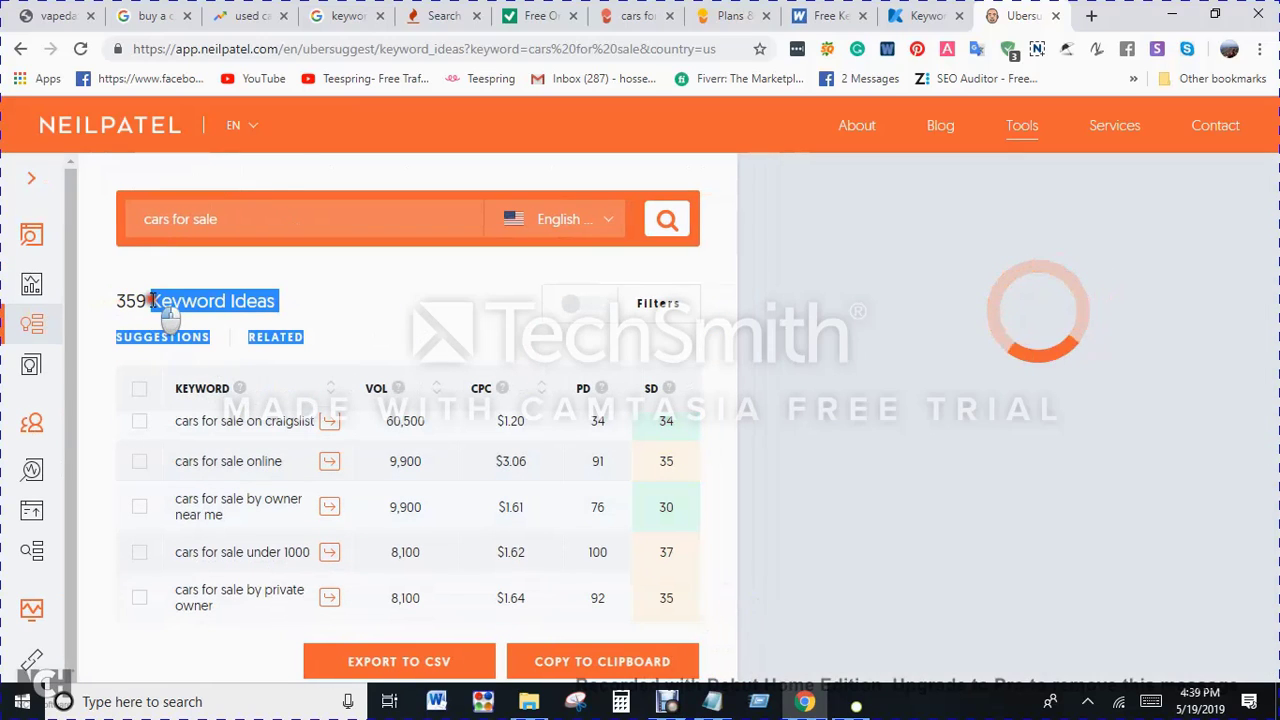
click(135, 305)
scroll(309, 514, down, 8)
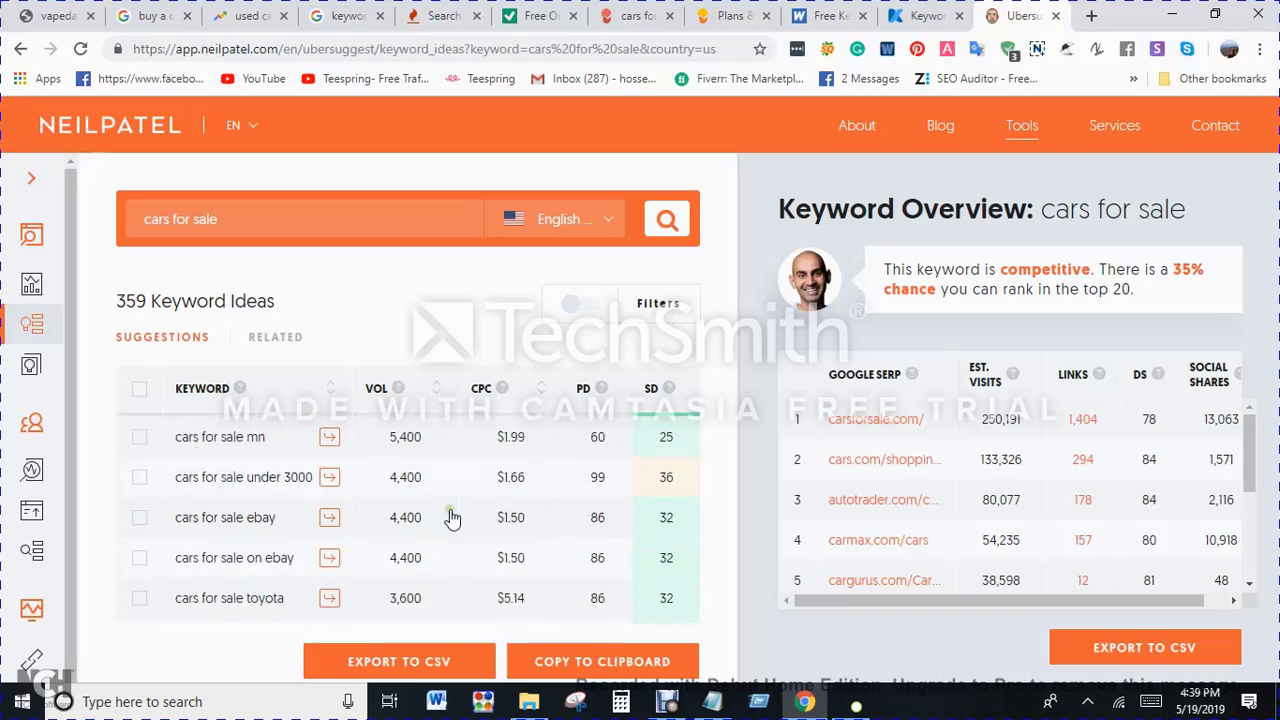
scroll(469, 525, down, 8)
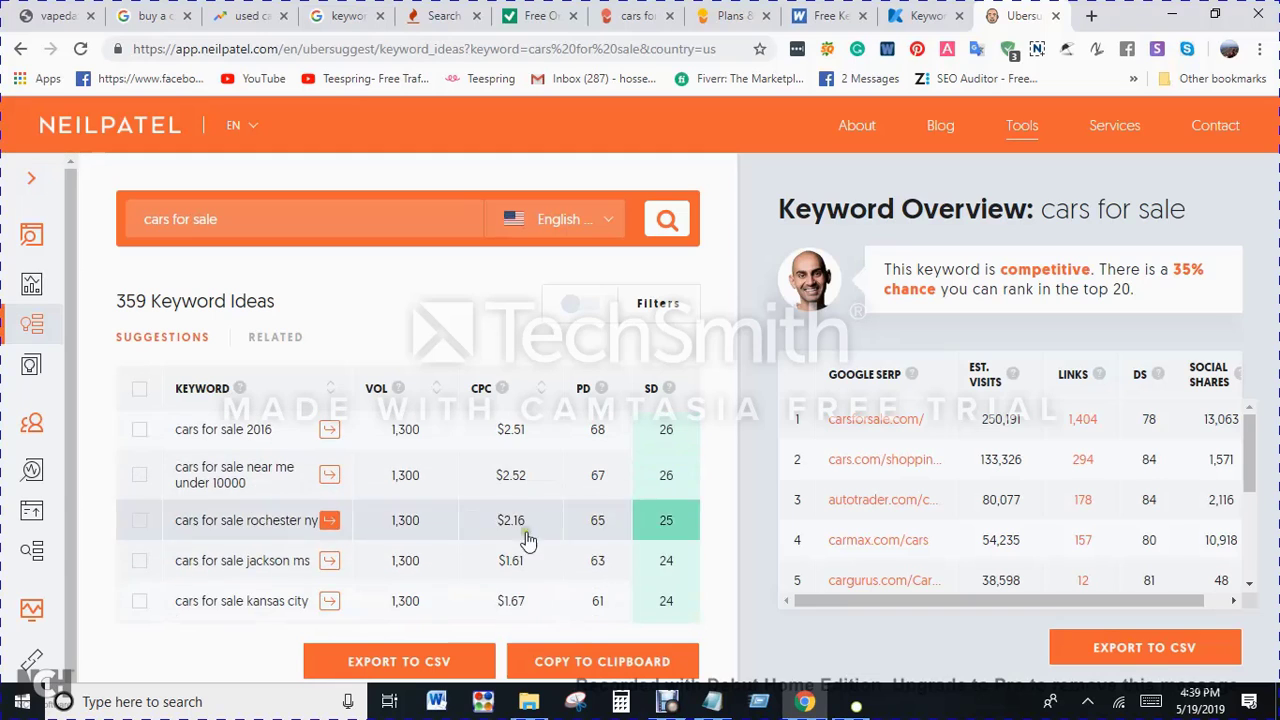
scroll(550, 548, up, 12)
scroll(578, 552, up, 10)
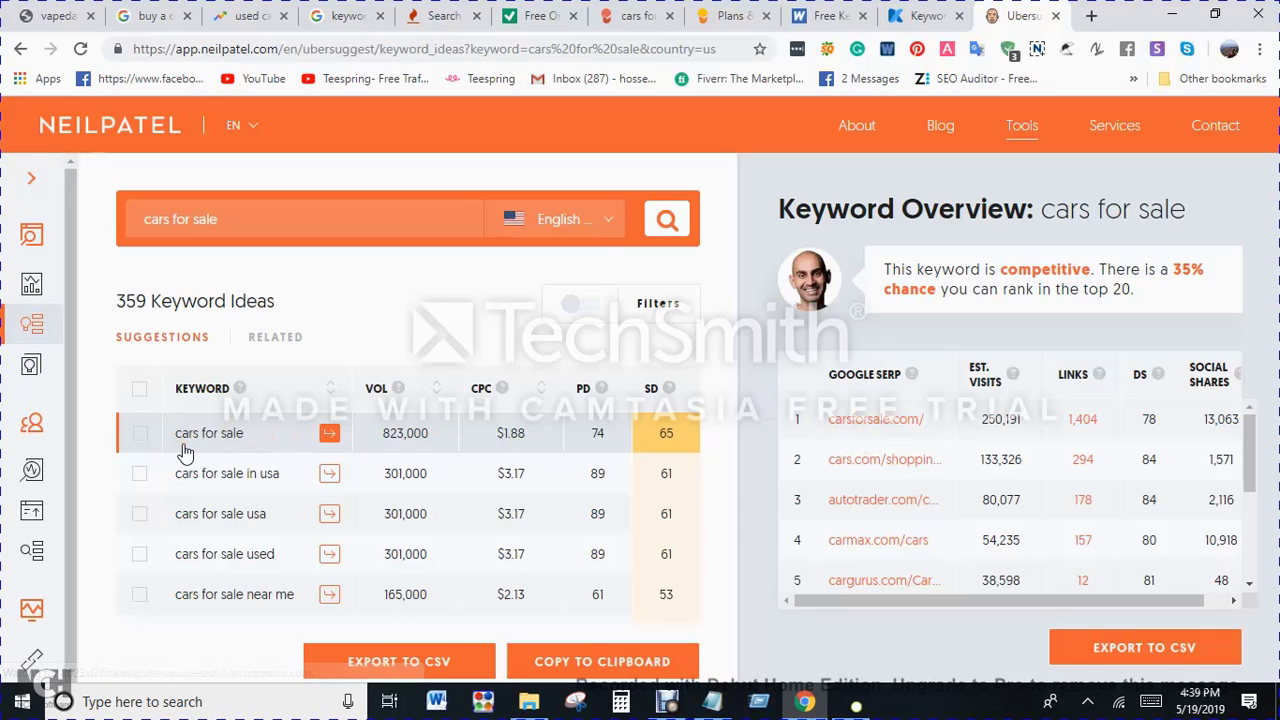
Step: Examine the sites ranking for "cars for sale" in the Google SERP table, including estimated visits, links, DS and social shares
scroll(868, 468, down, 3)
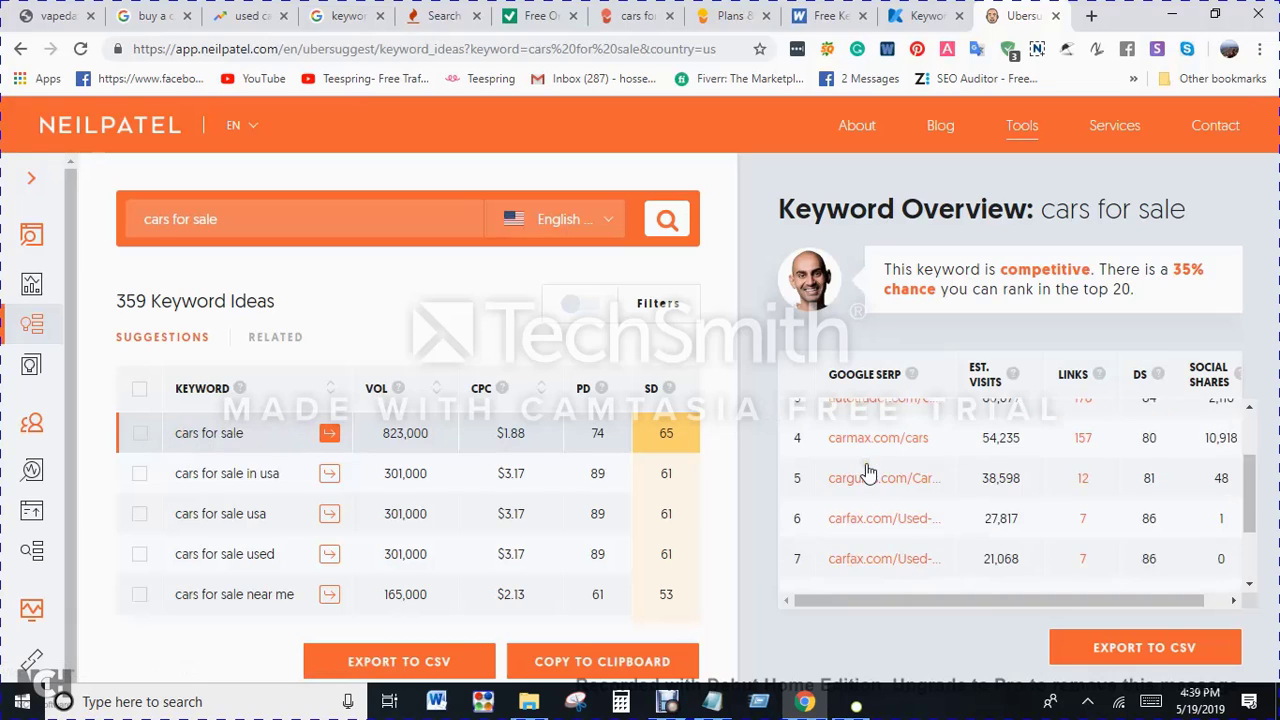
scroll(870, 470, up, 3)
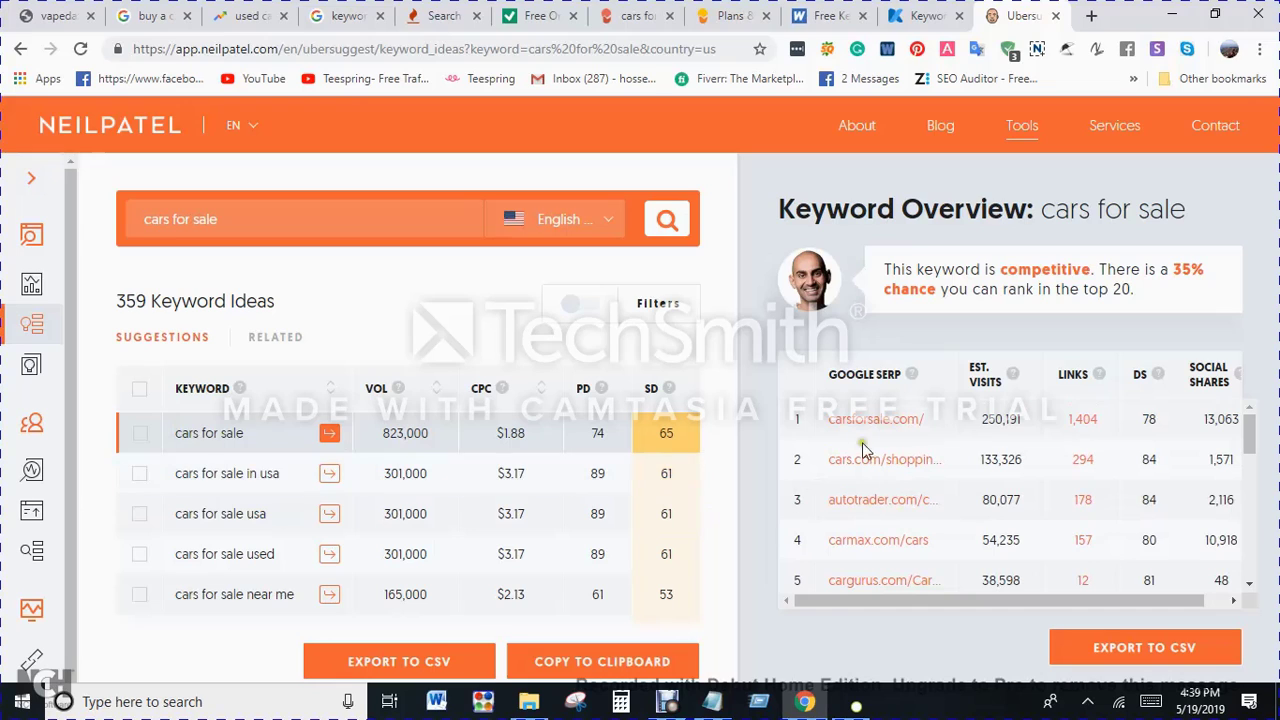
scroll(870, 435, down, 3)
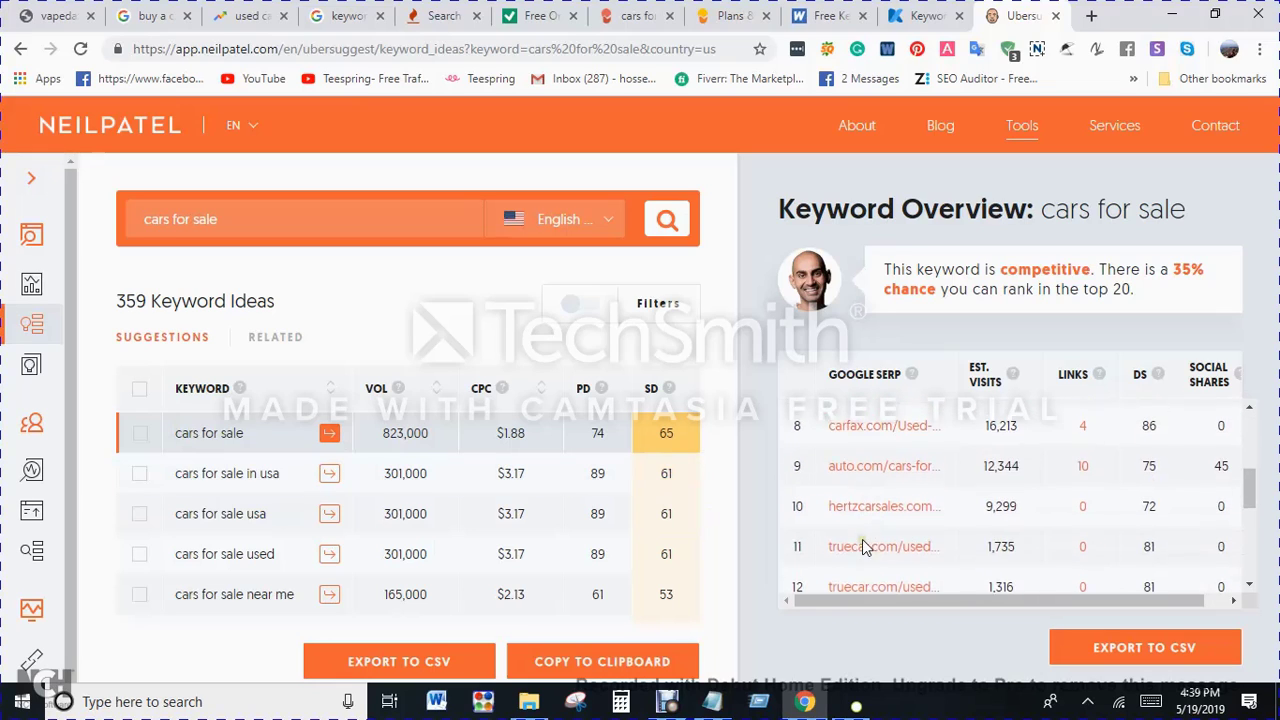
scroll(865, 514, up, 3)
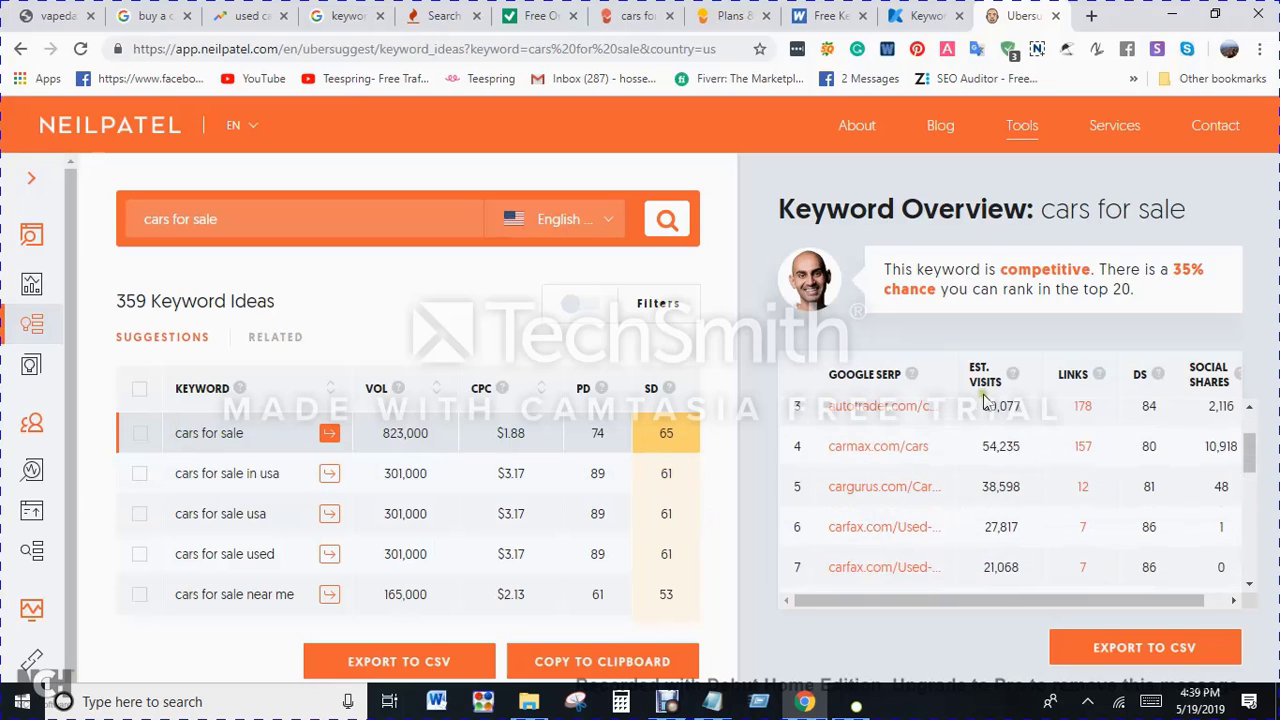
drag(1006, 602, 1143, 602)
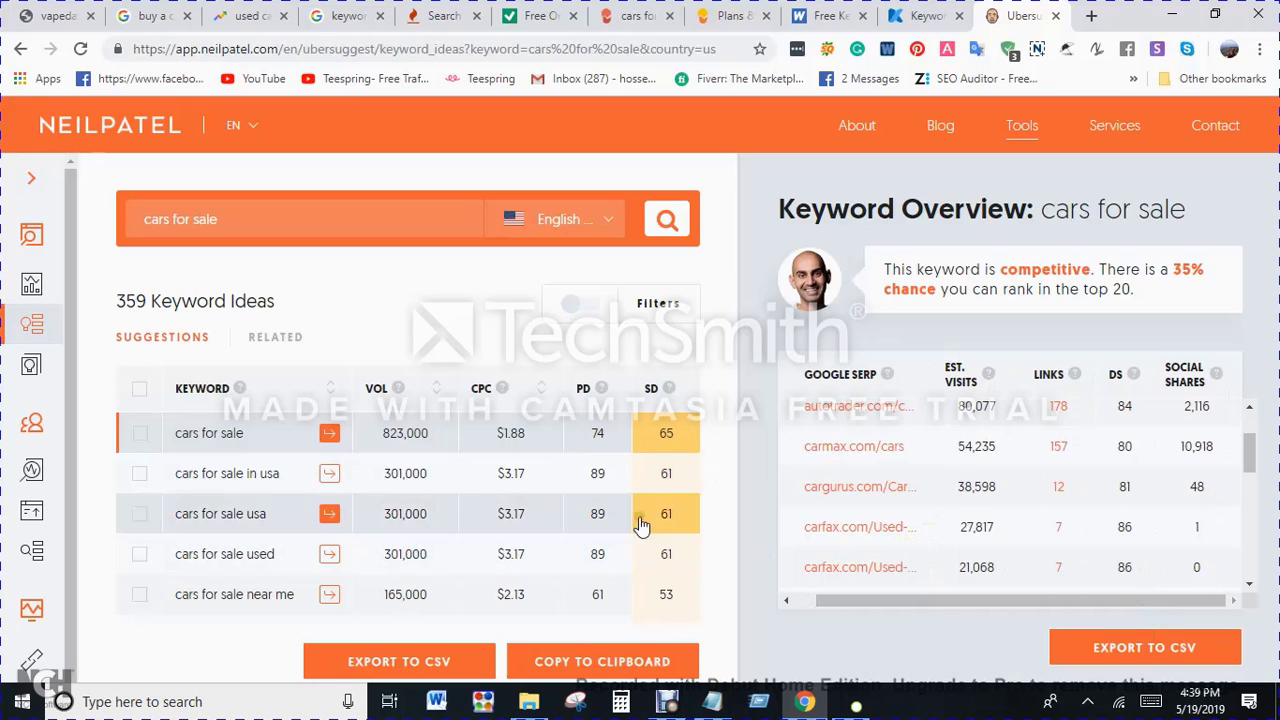
Step: Look through the lower-volume "cars for sale" suggestions and their SD scores once more, returning to the first keyword
scroll(657, 511, down, 5)
scroll(657, 511, down, 5)
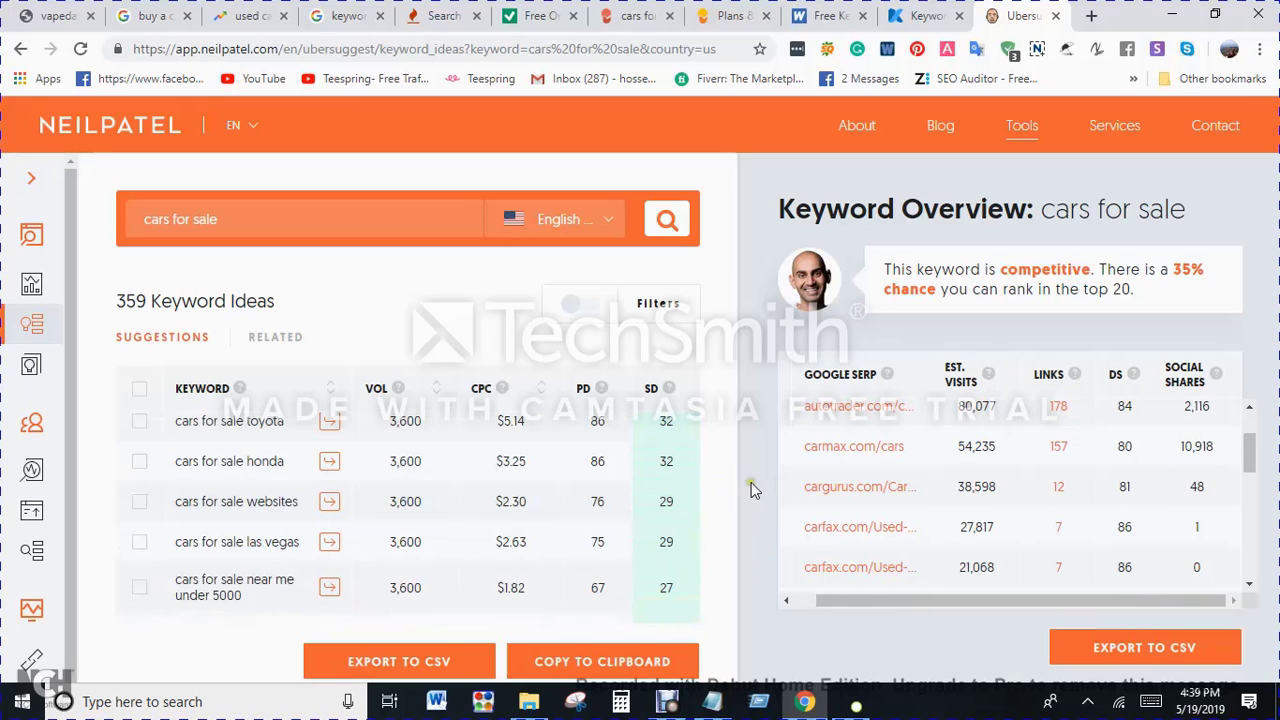
scroll(694, 517, down, 3)
scroll(487, 540, up, 5)
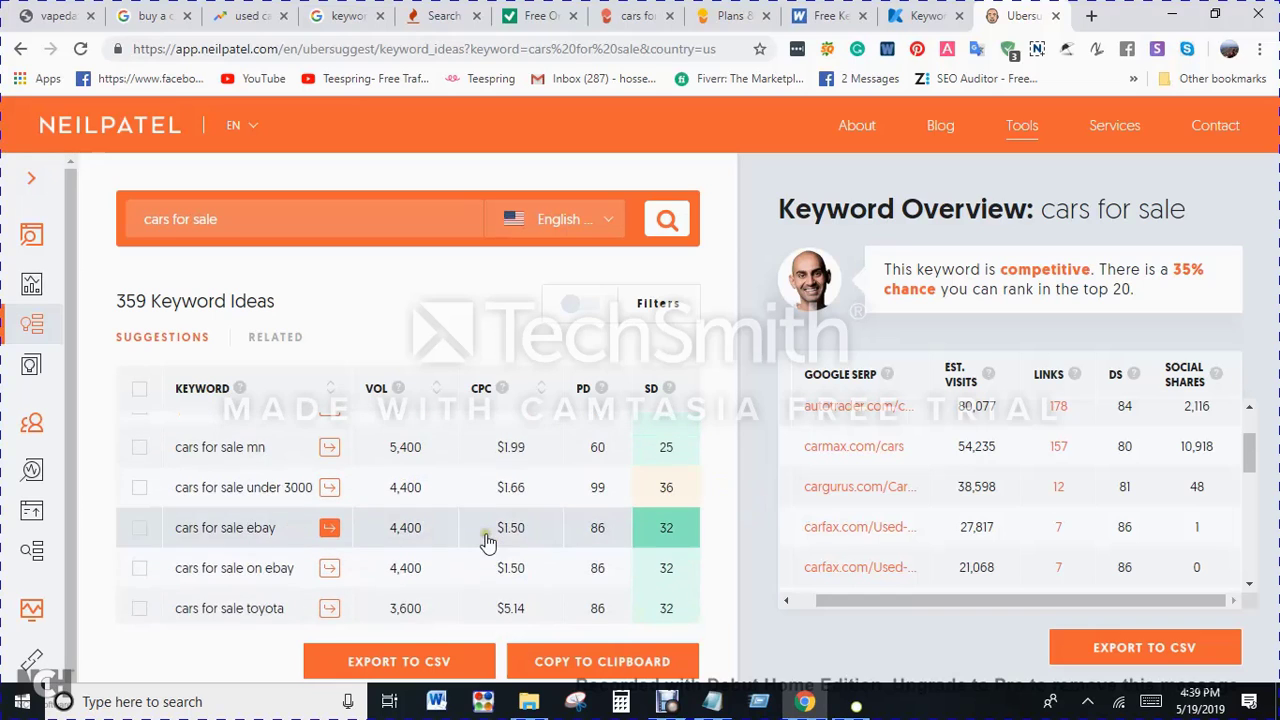
scroll(487, 540, up, 10)
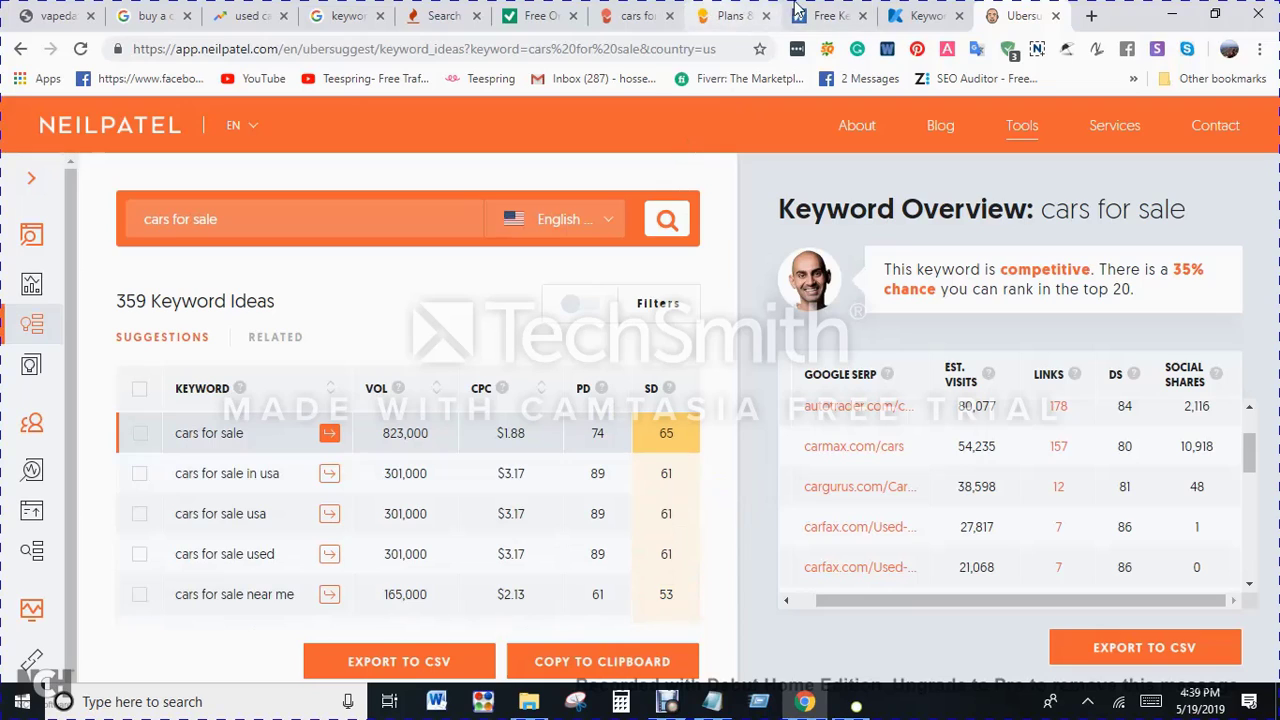
Step: Switch to the Keyword Revealer site, open its sign-in page and look over the login form
click(935, 12)
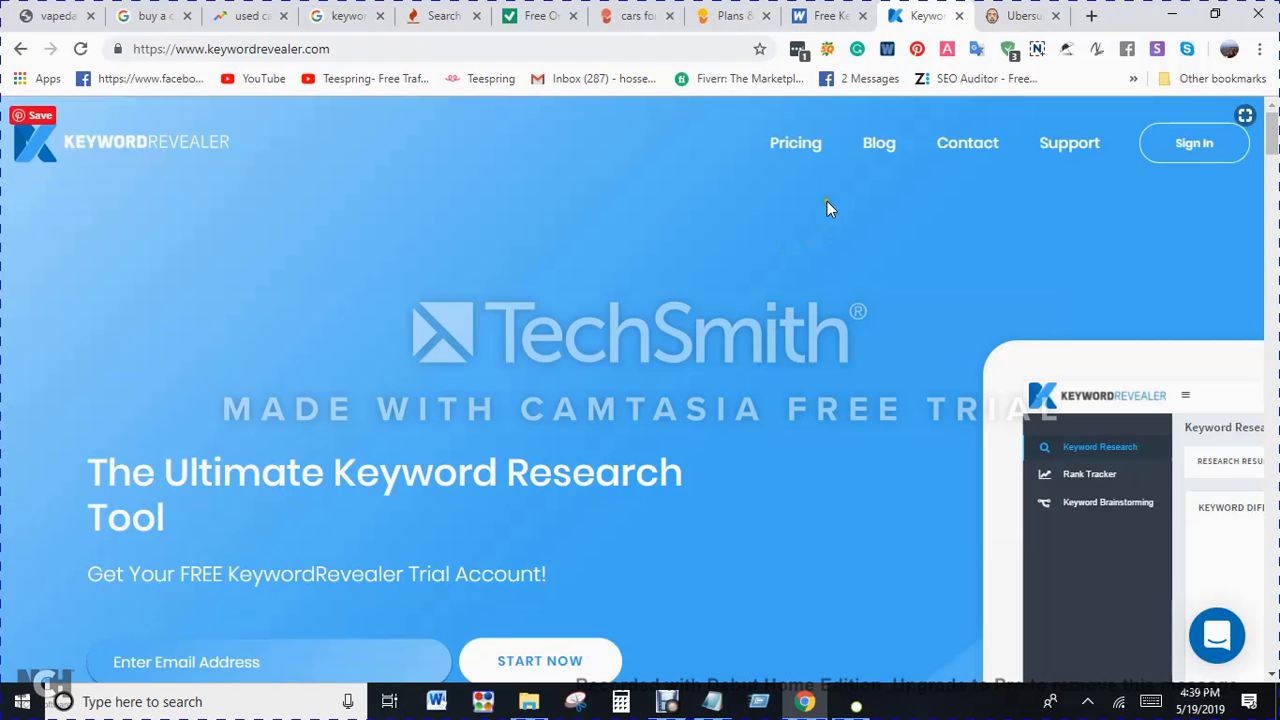
click(1198, 150)
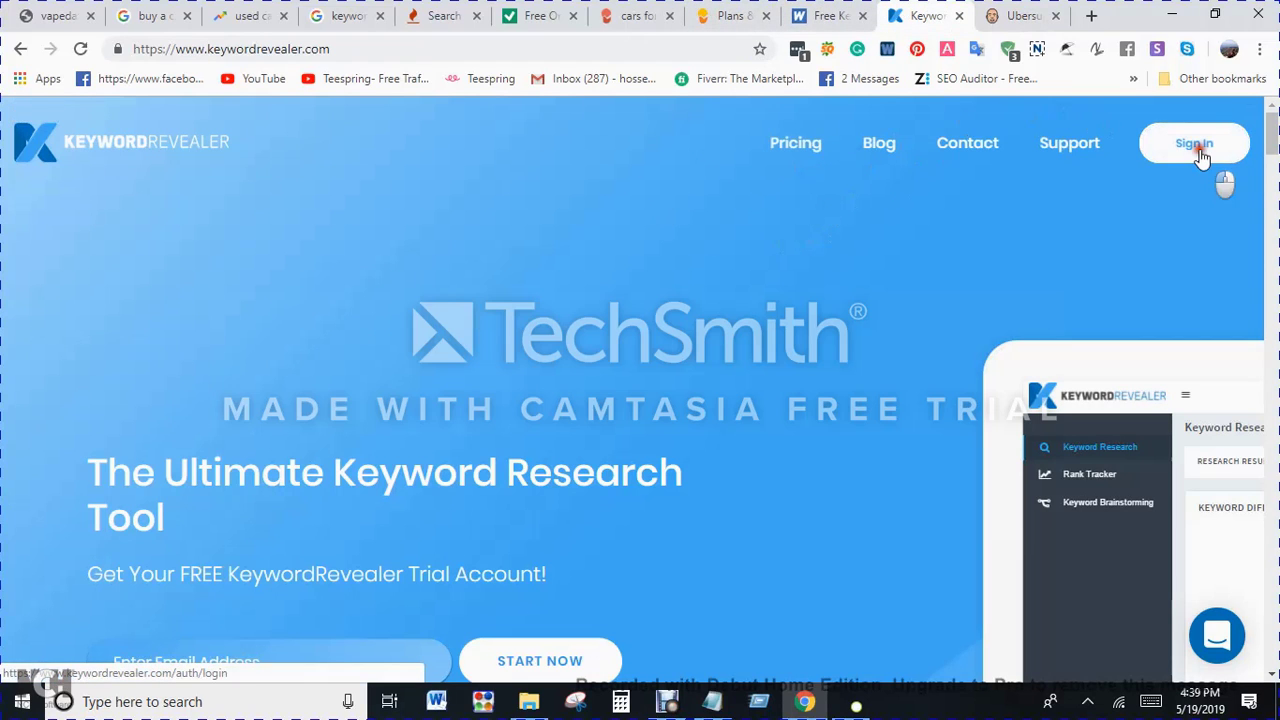
click(1025, 10)
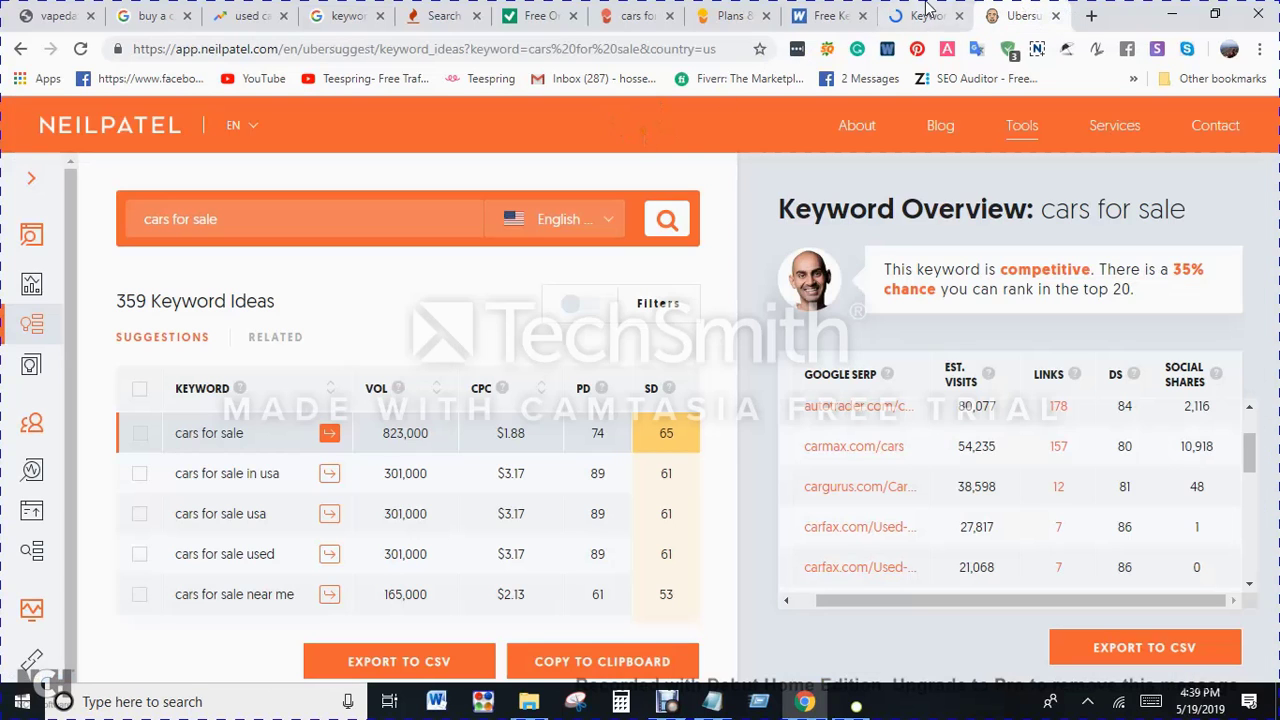
click(926, 14)
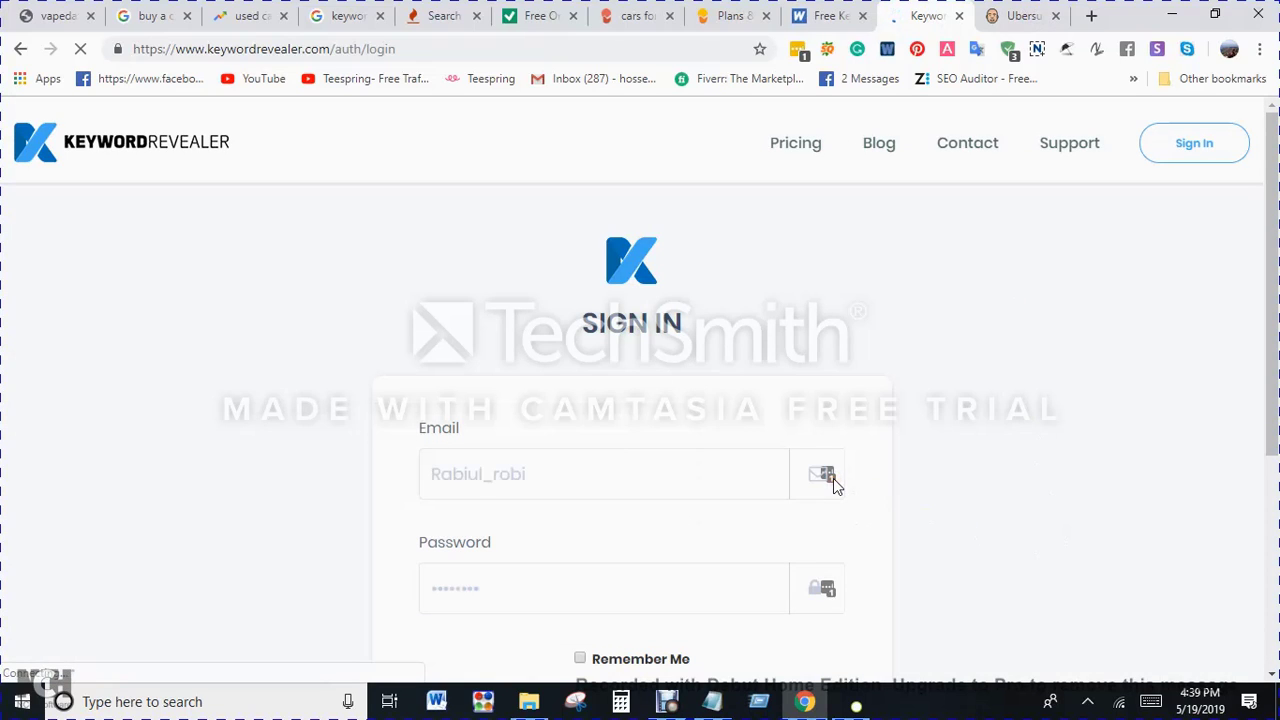
scroll(1151, 589, down, 3)
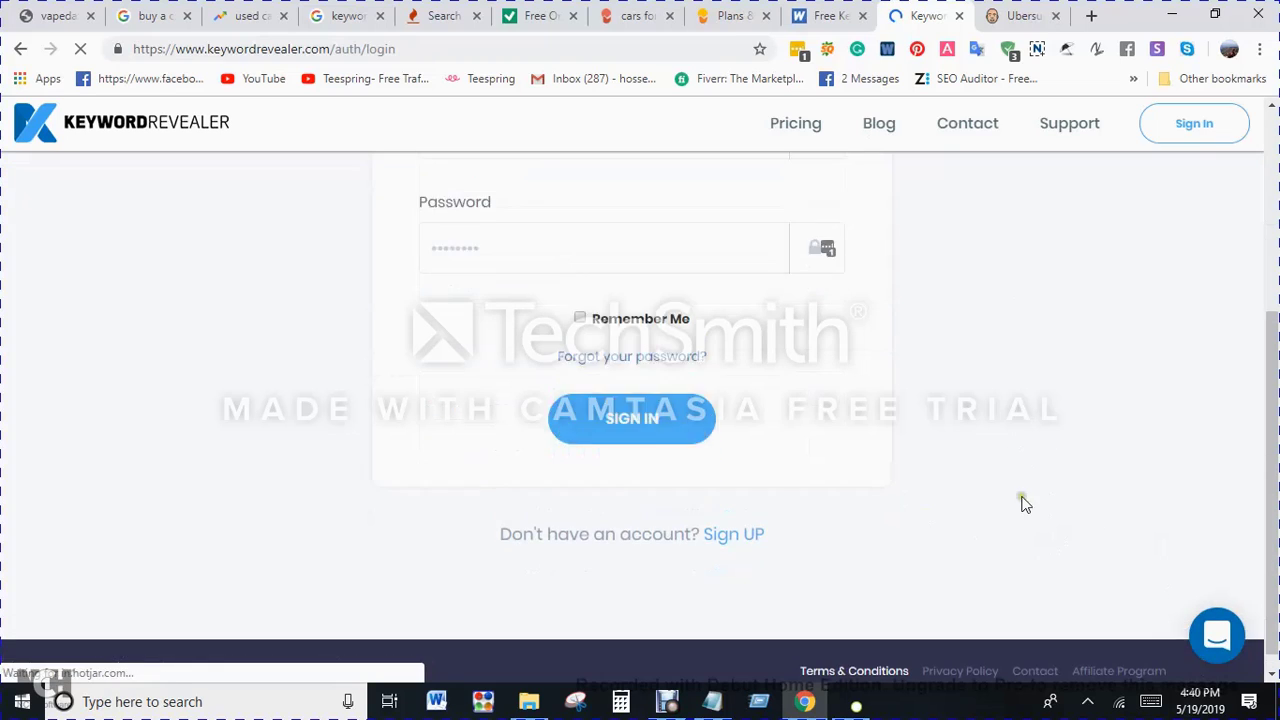
scroll(1023, 503, up, 3)
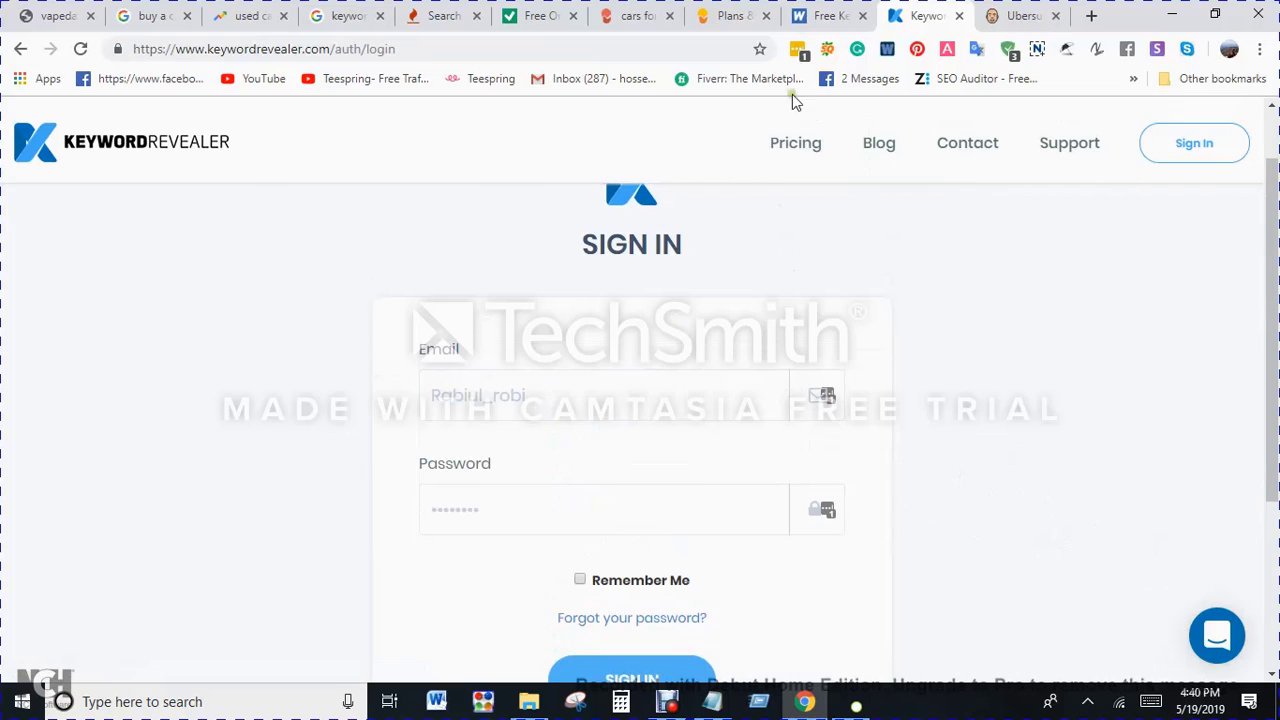
Step: Close the LastPass duplicate-password alert and sign in to Keyword Revealer with the saved email and password
click(797, 50)
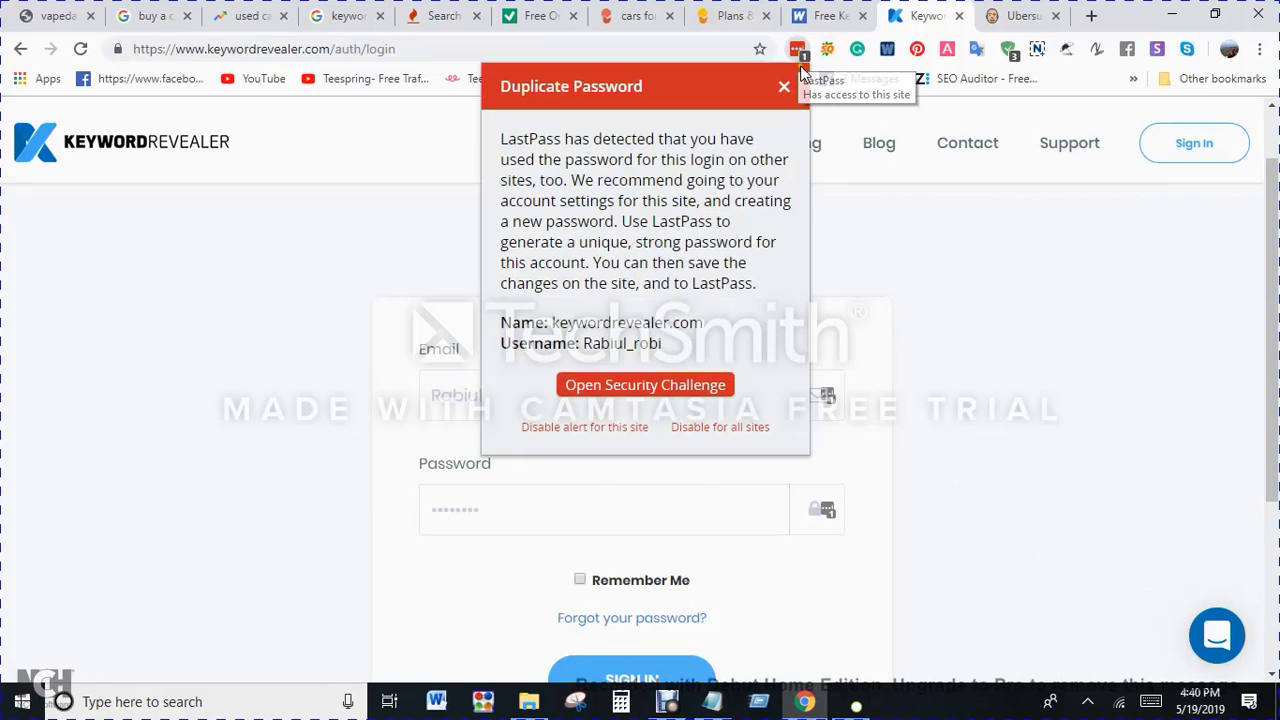
click(786, 88)
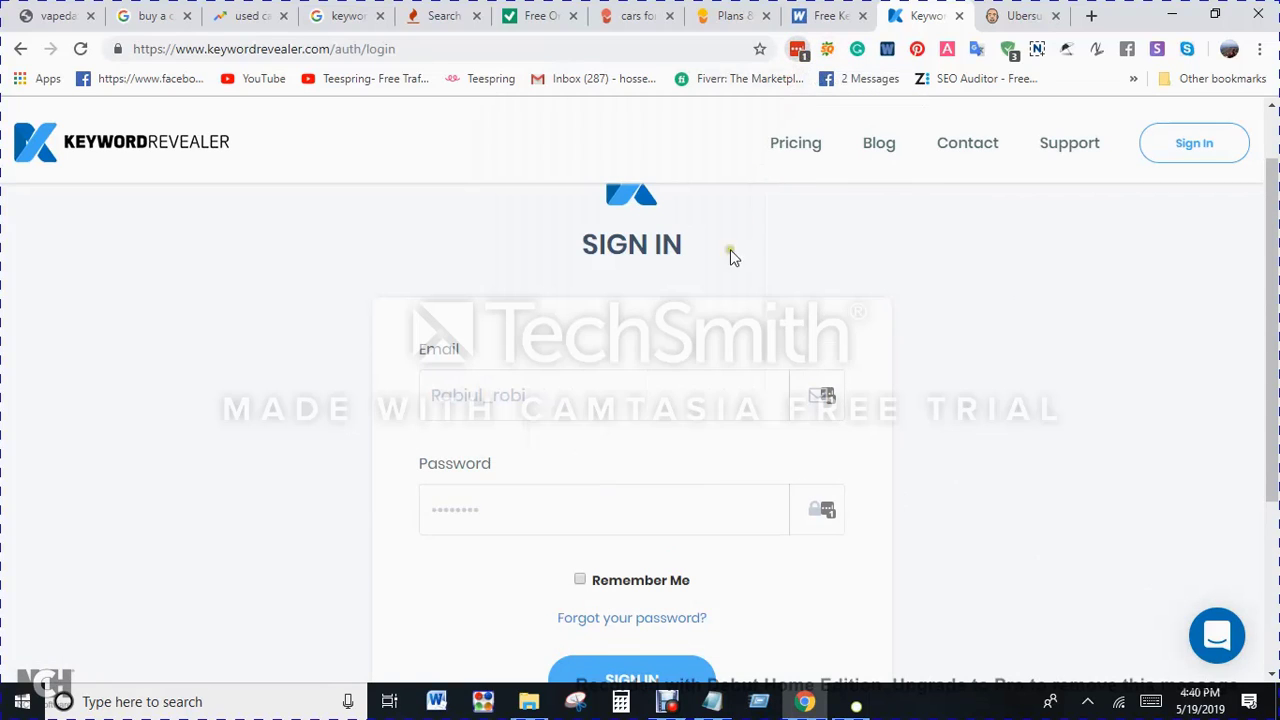
click(614, 159)
click(800, 58)
click(783, 88)
click(797, 49)
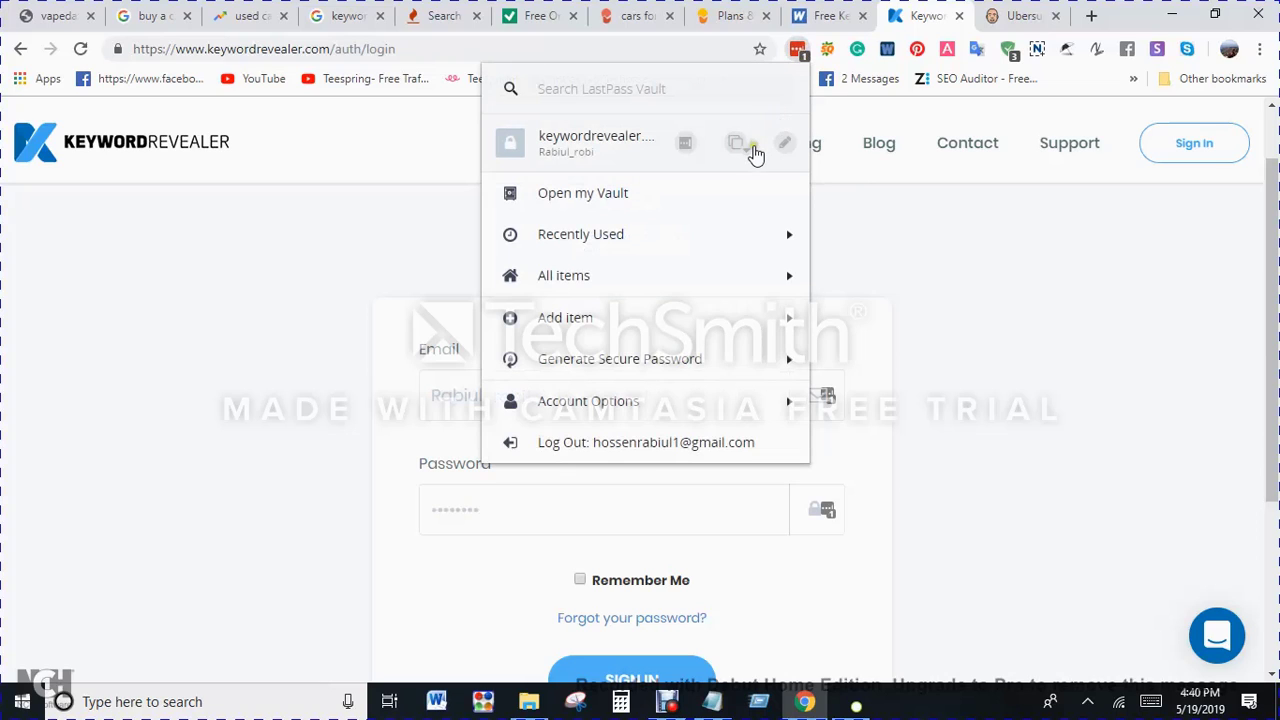
click(558, 150)
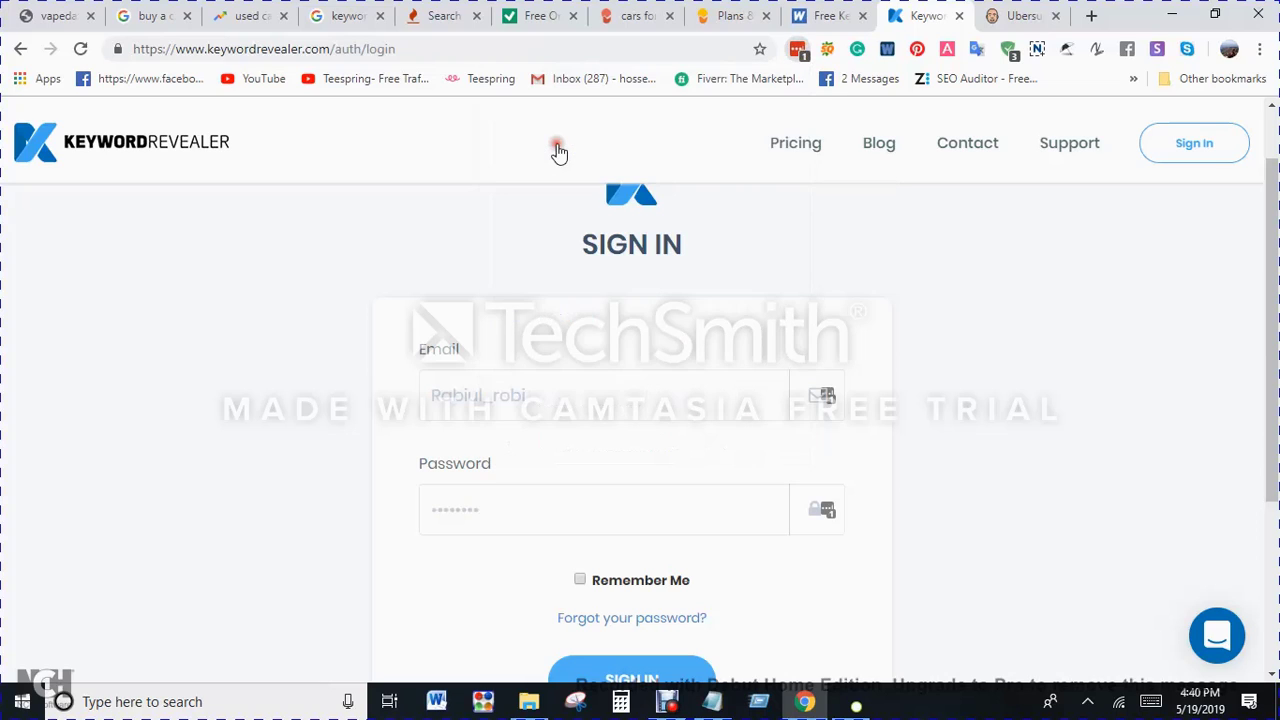
click(613, 667)
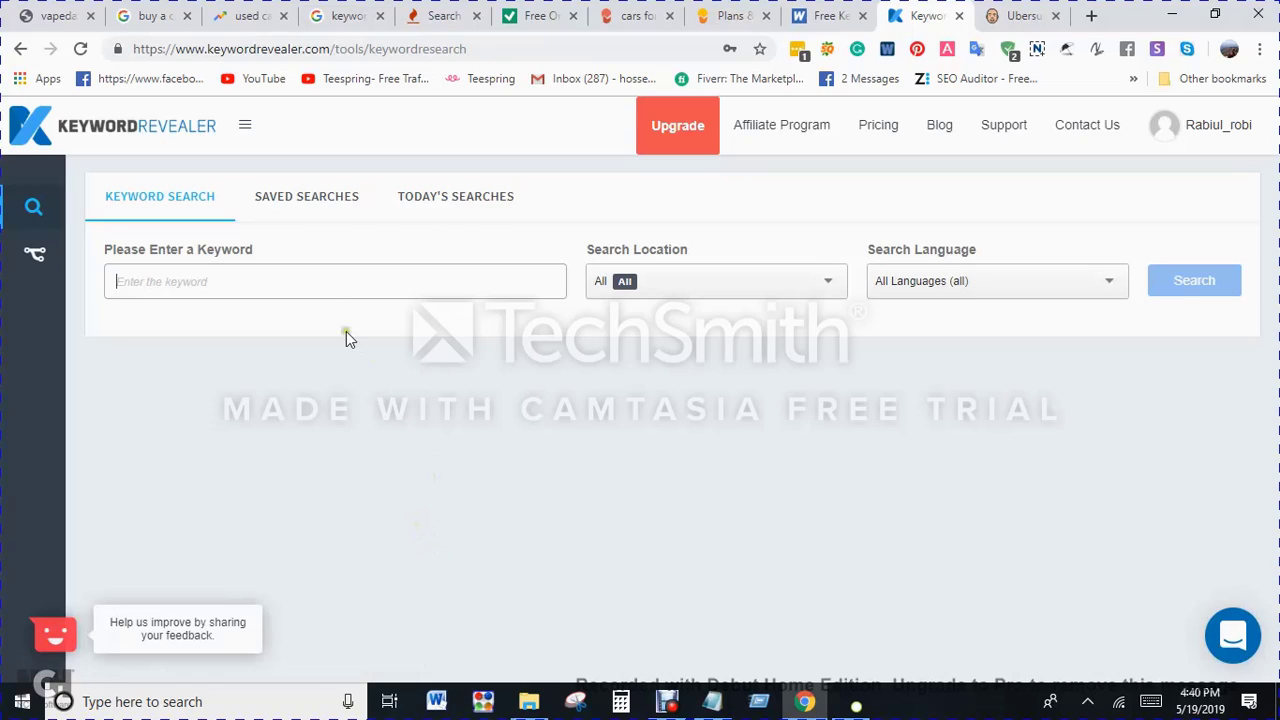
Step: Search Keyword Revealer for the keyword "cars for sale" across all locations and all languages
click(272, 280)
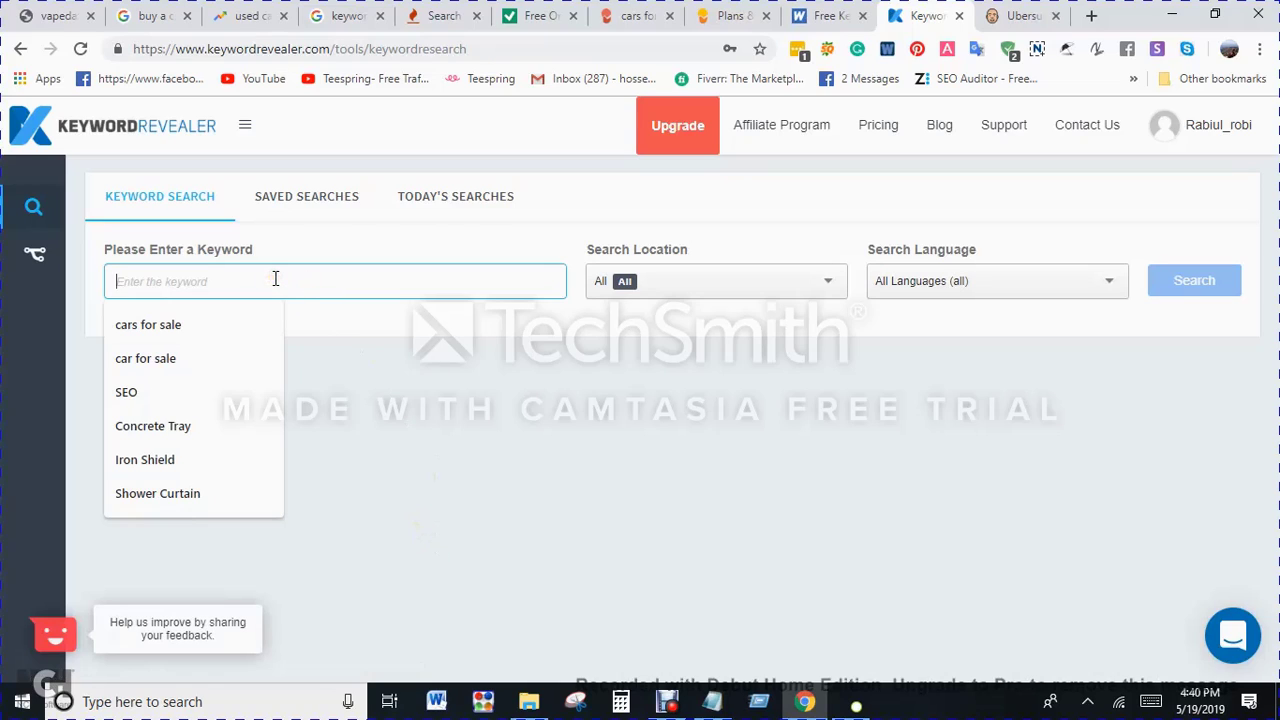
key(Down)
key(Return)
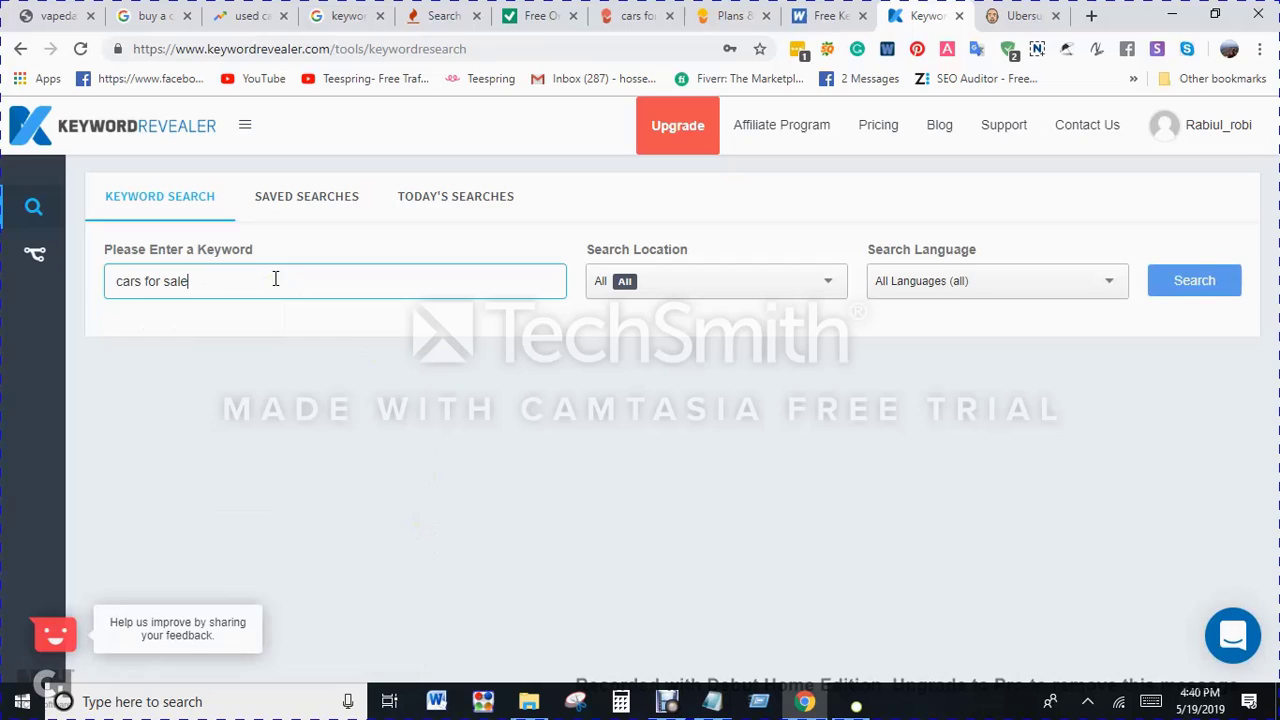
click(1181, 289)
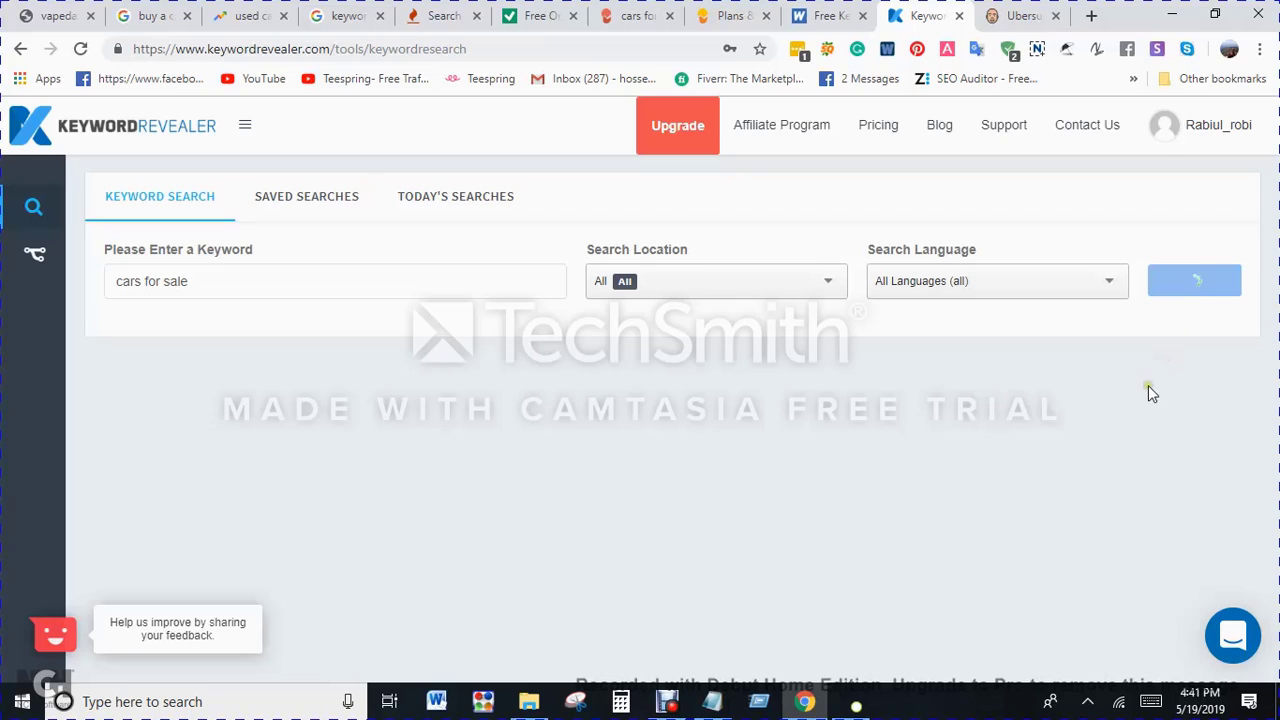
Step: Switch to the SEO Review Tools keyword research page, enter "cars for sale" for United States, complete the captcha and run the check
click(728, 15)
click(540, 16)
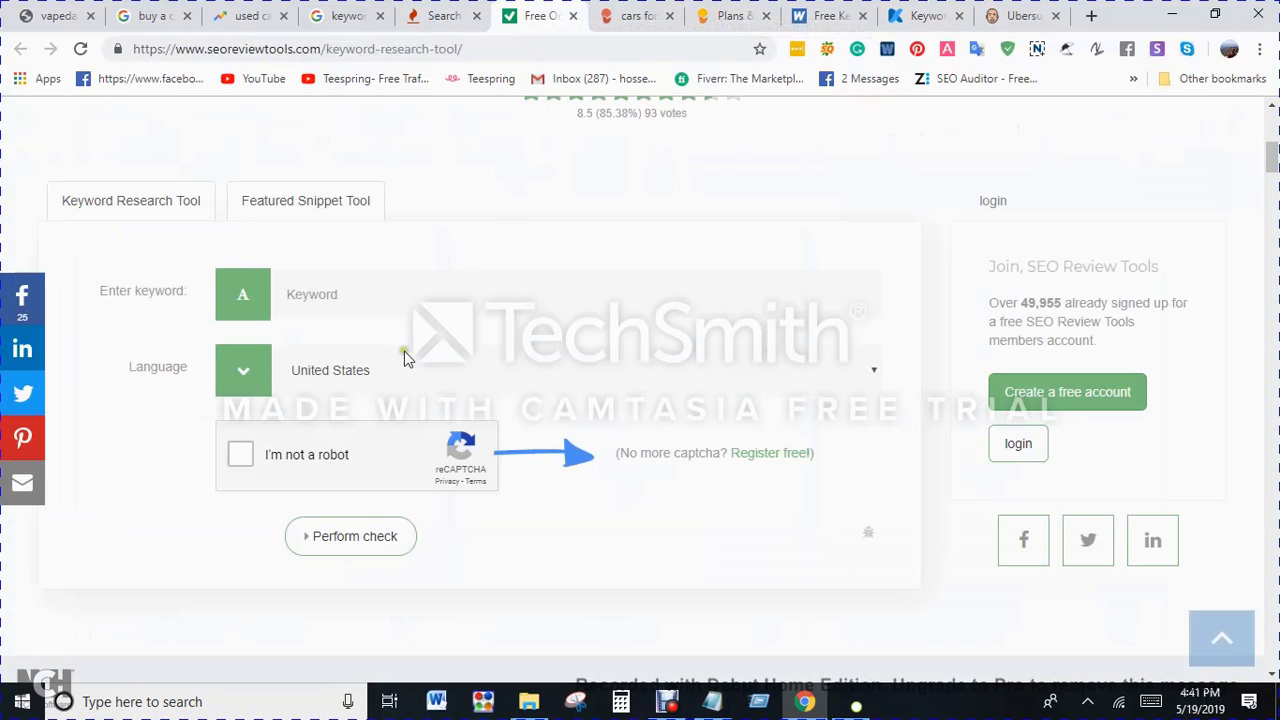
click(418, 294)
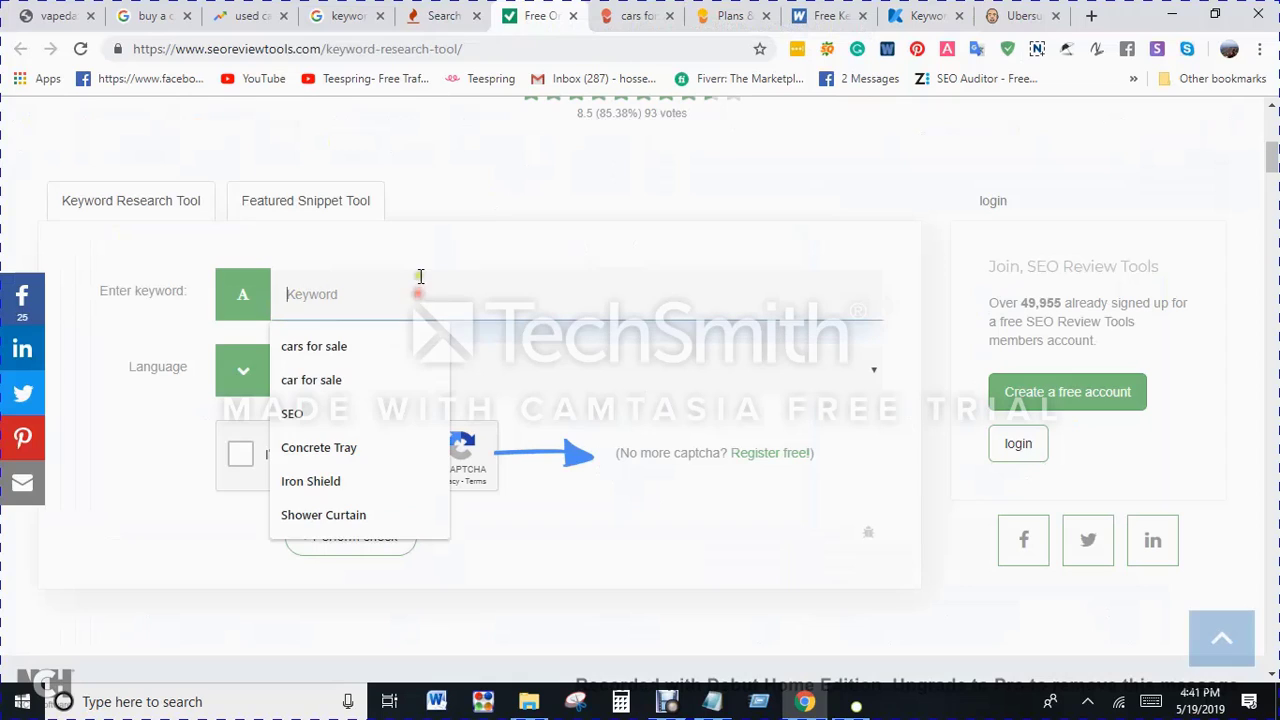
click(394, 346)
click(240, 456)
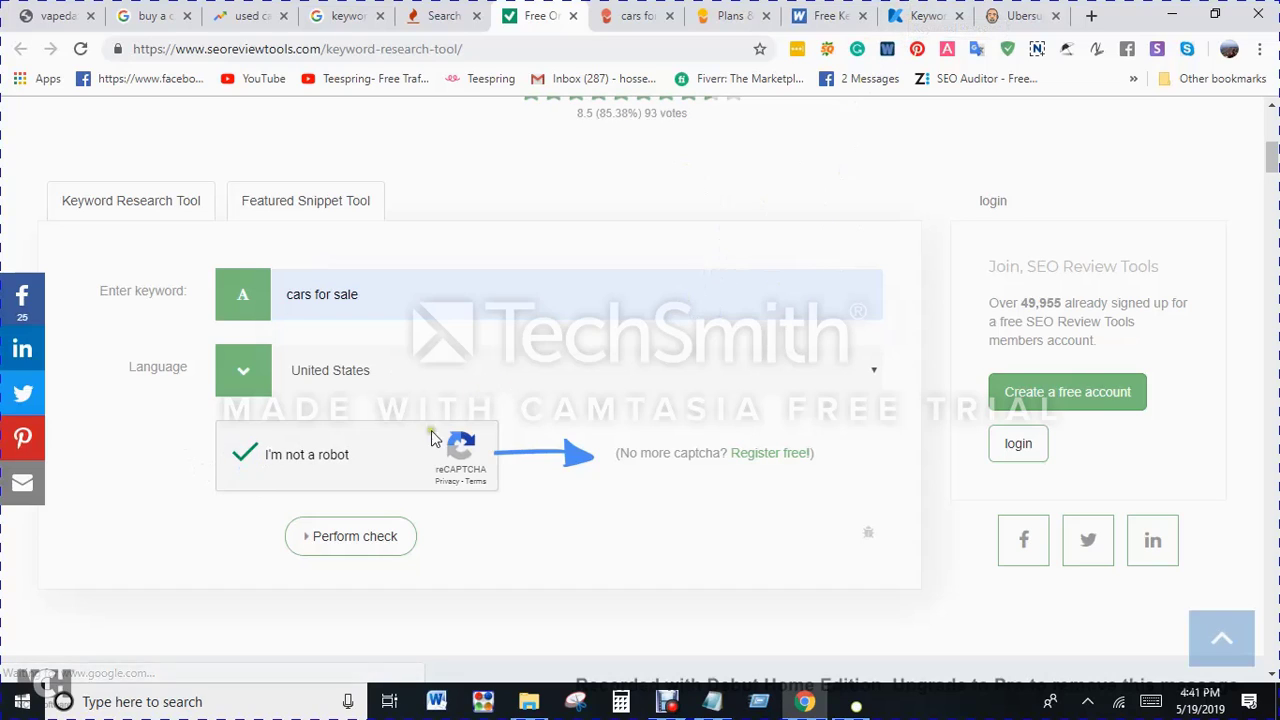
click(372, 541)
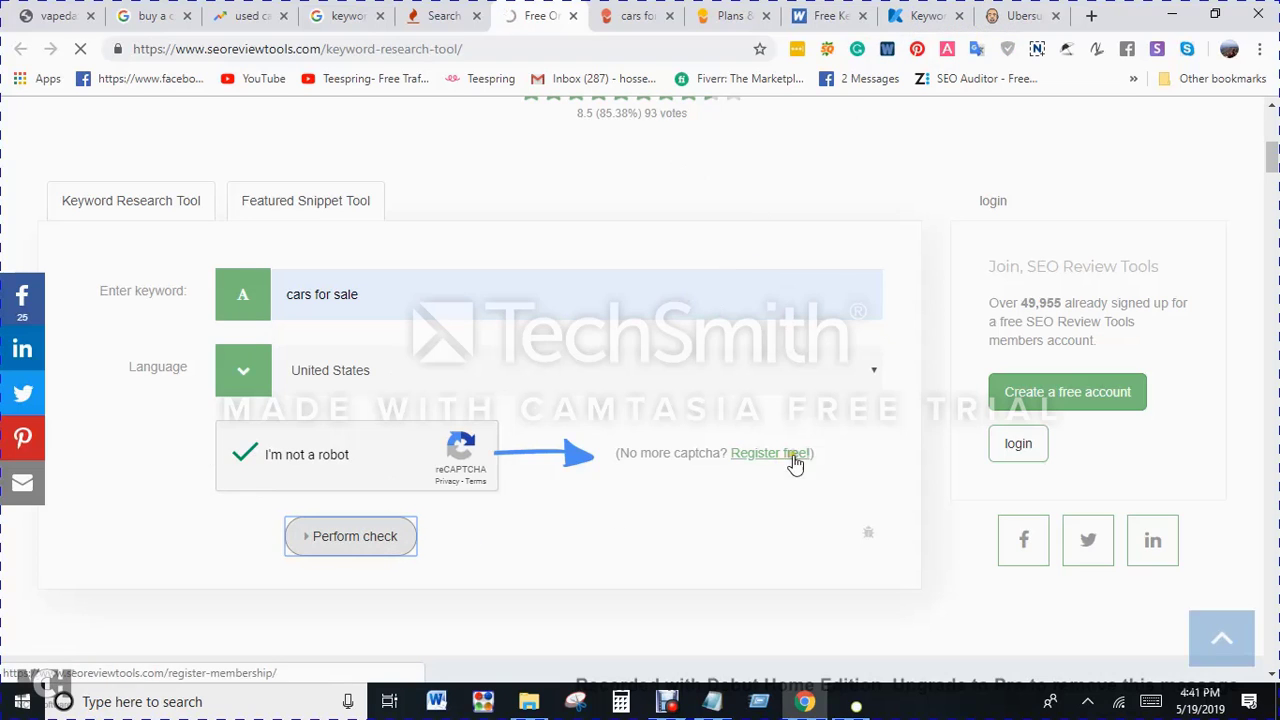
Step: Look in on the Wordtracker and Keyword Revealer pages, returning to the SEO Review Tools keyword check
click(832, 16)
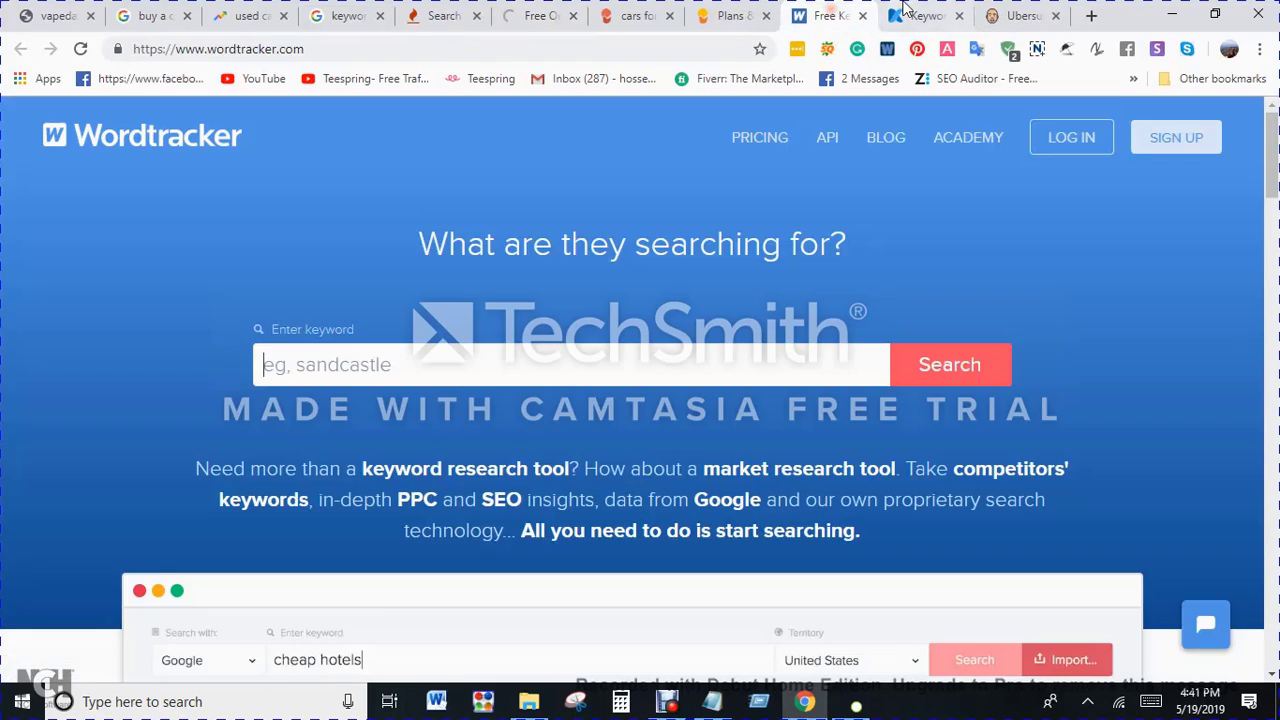
click(925, 16)
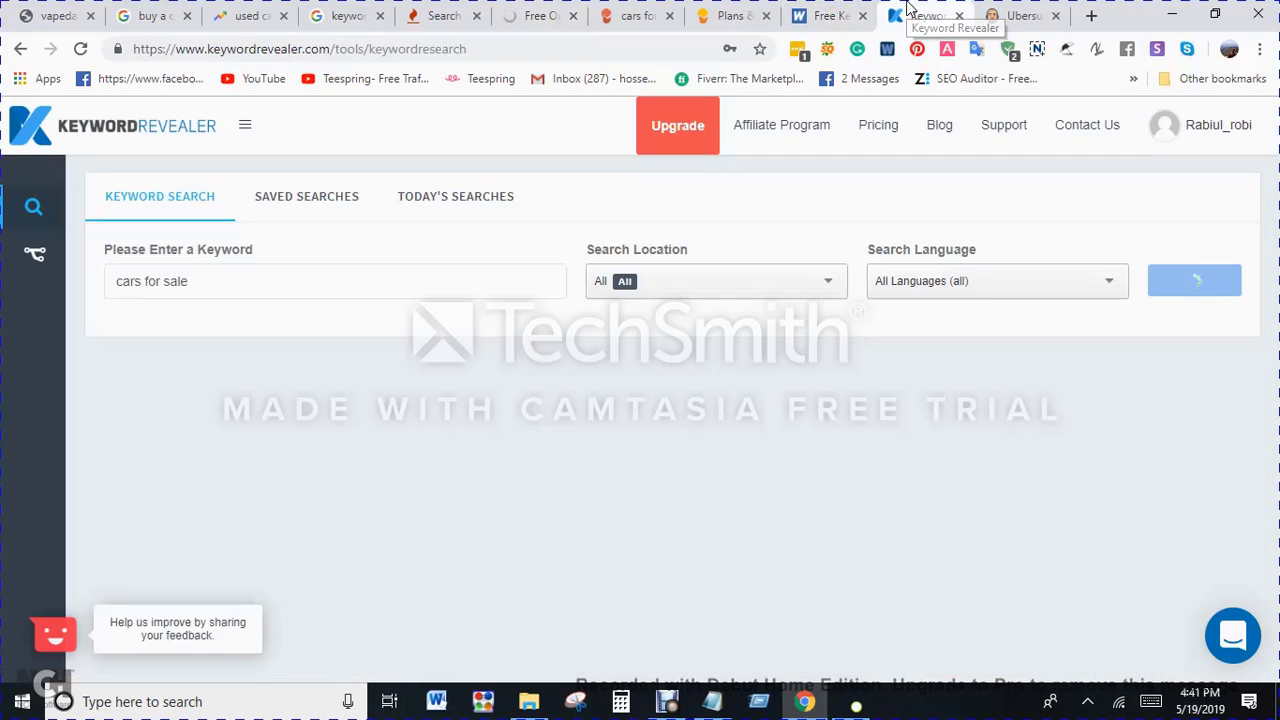
click(532, 16)
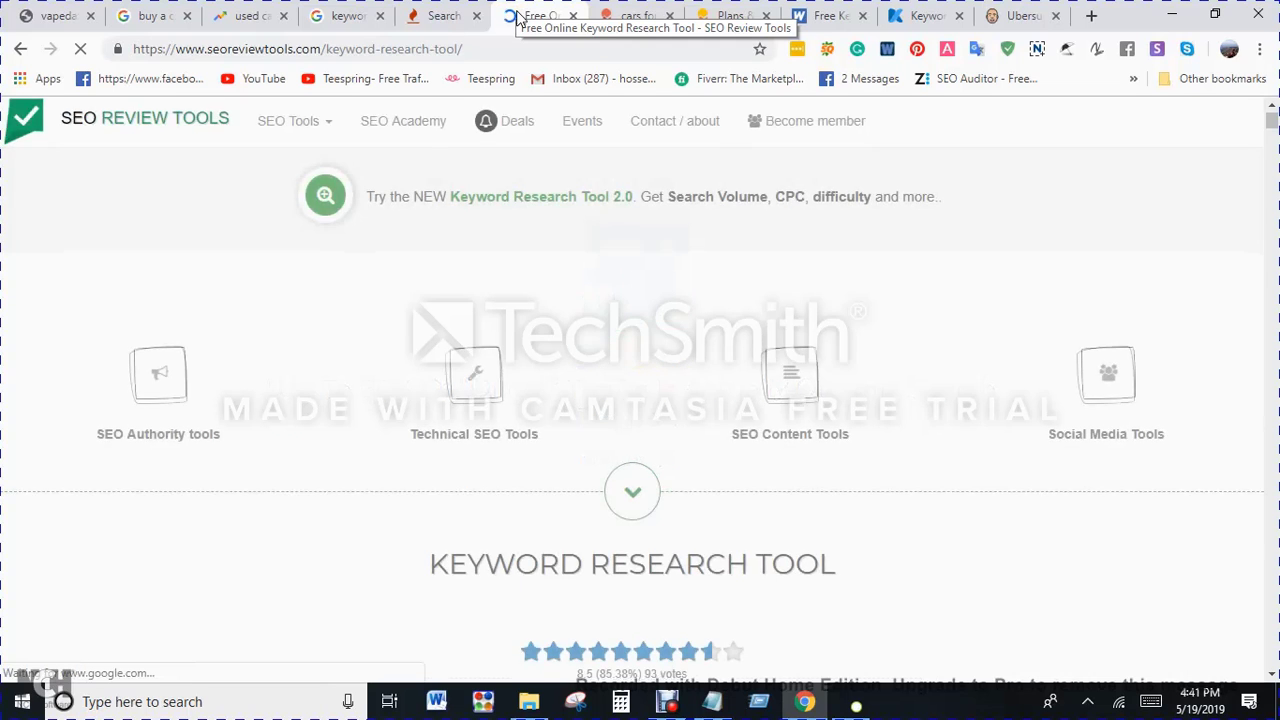
Step: Examine the keyword suggestions with their search volume, CPC and difficulty, closing the Serpstat advertisement that covers the list
scroll(583, 380, down, 13)
scroll(592, 420, down, 5)
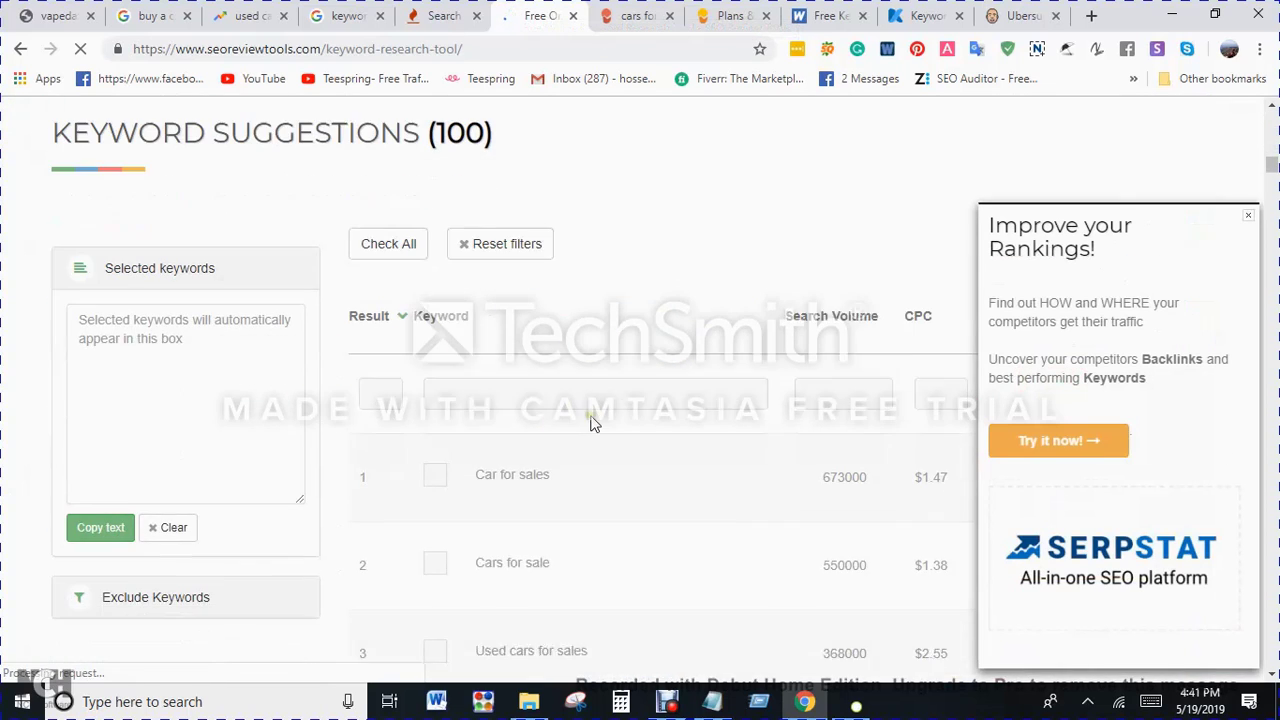
scroll(590, 422, down, 5)
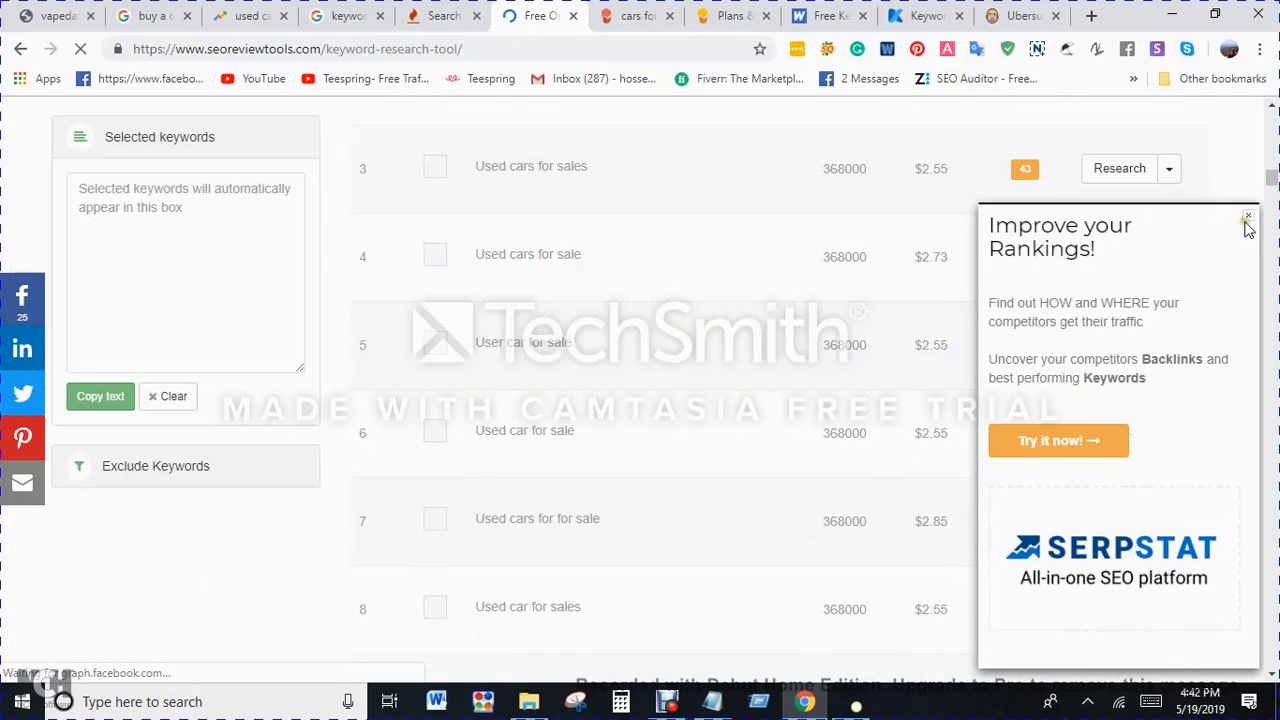
click(1248, 216)
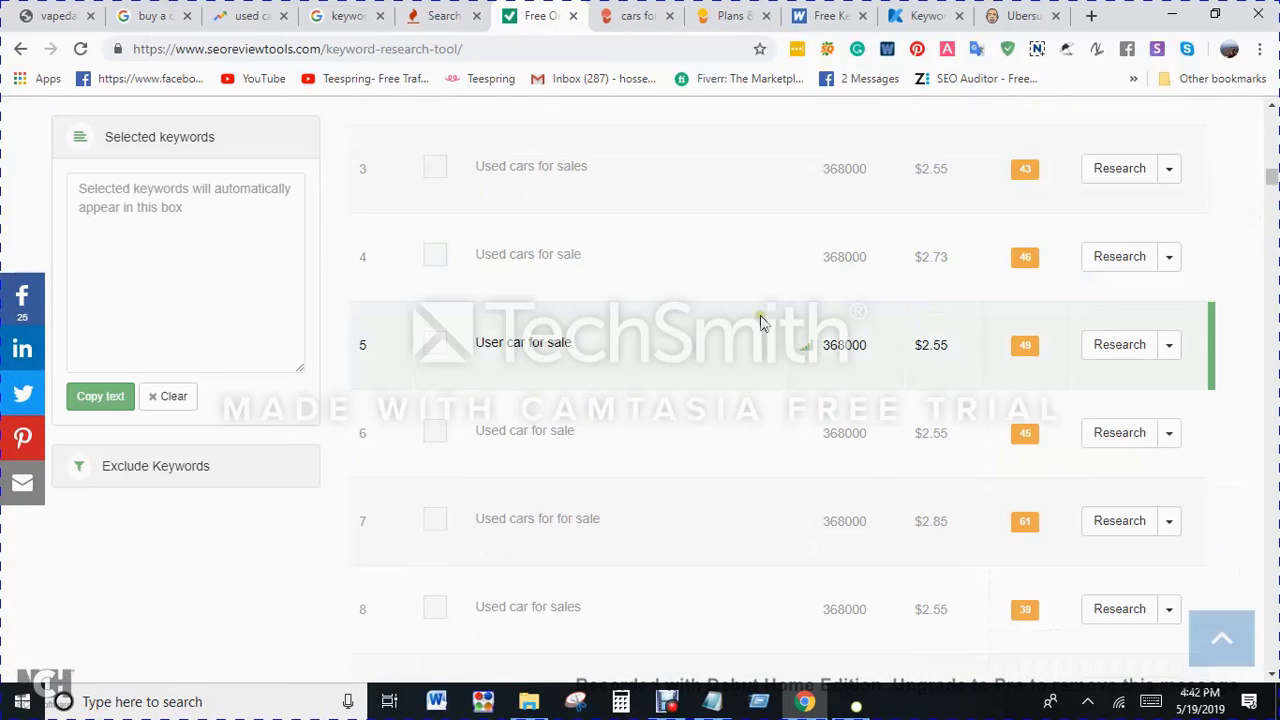
scroll(760, 322, down, 13)
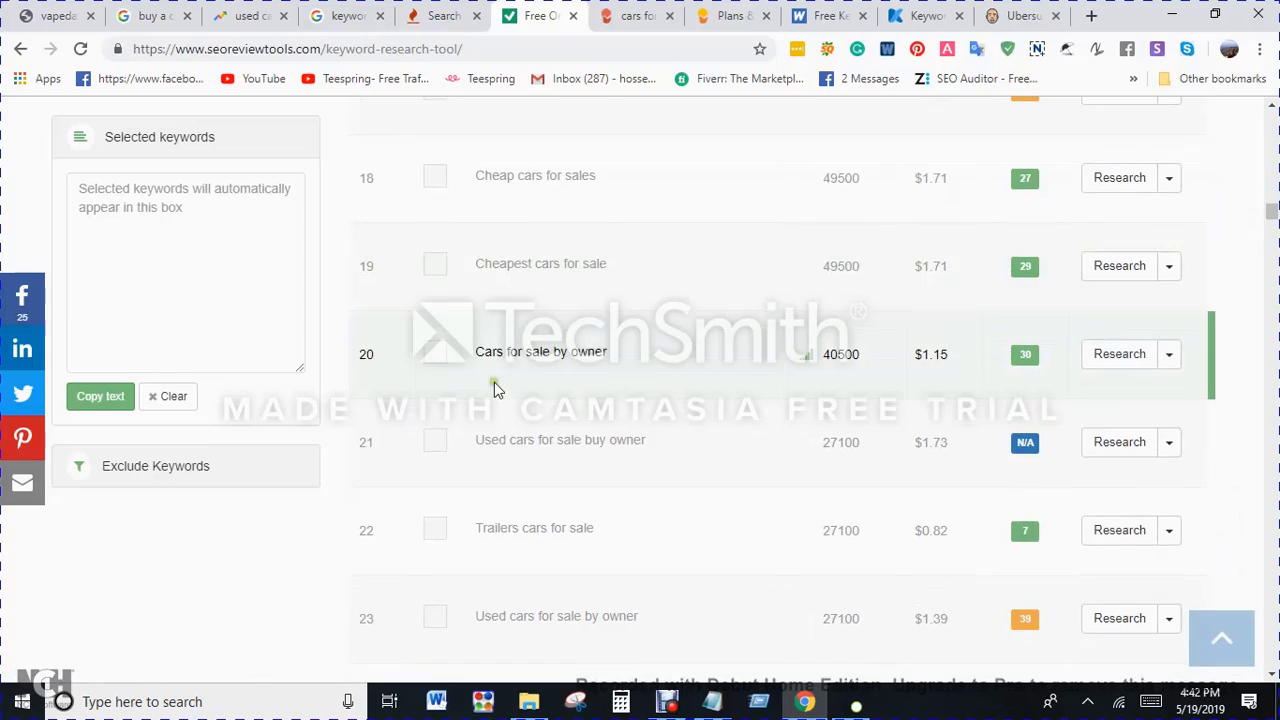
scroll(940, 350, down, 15)
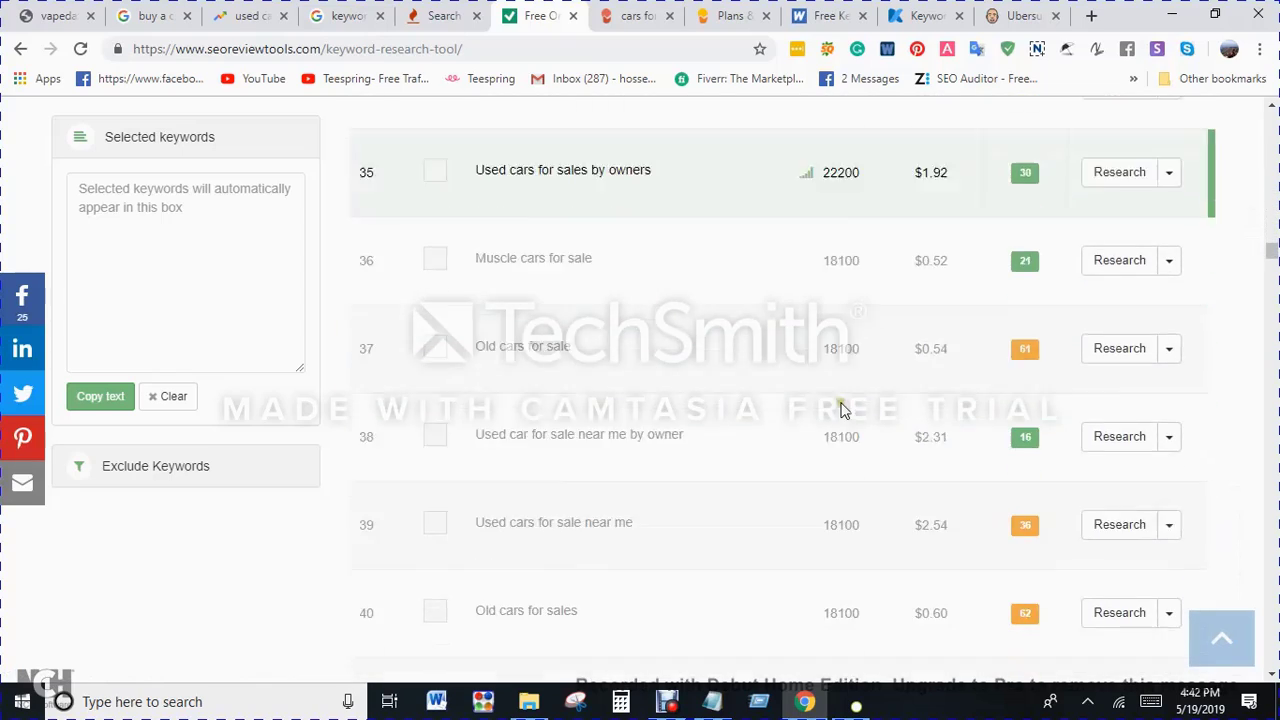
scroll(840, 410, up, 20)
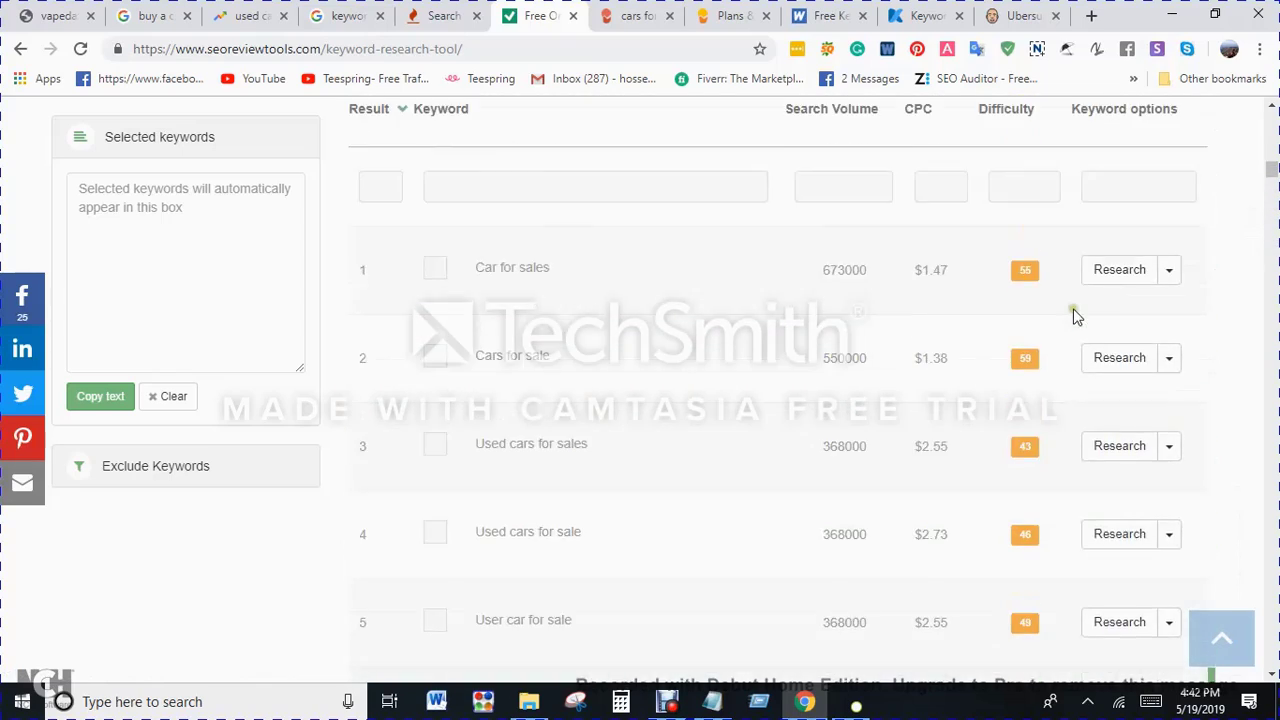
scroll(1075, 316, up, 5)
scroll(903, 428, down, 4)
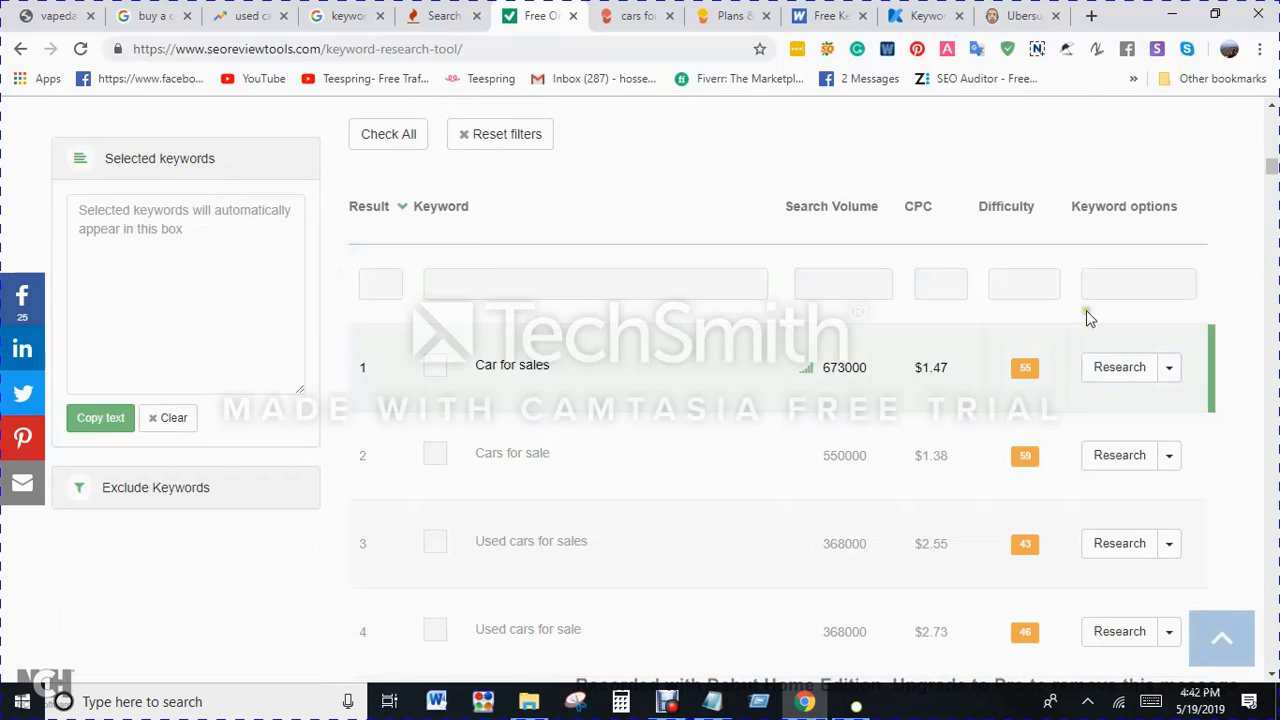
scroll(1075, 415, down, 2)
scroll(1050, 390, up, 3)
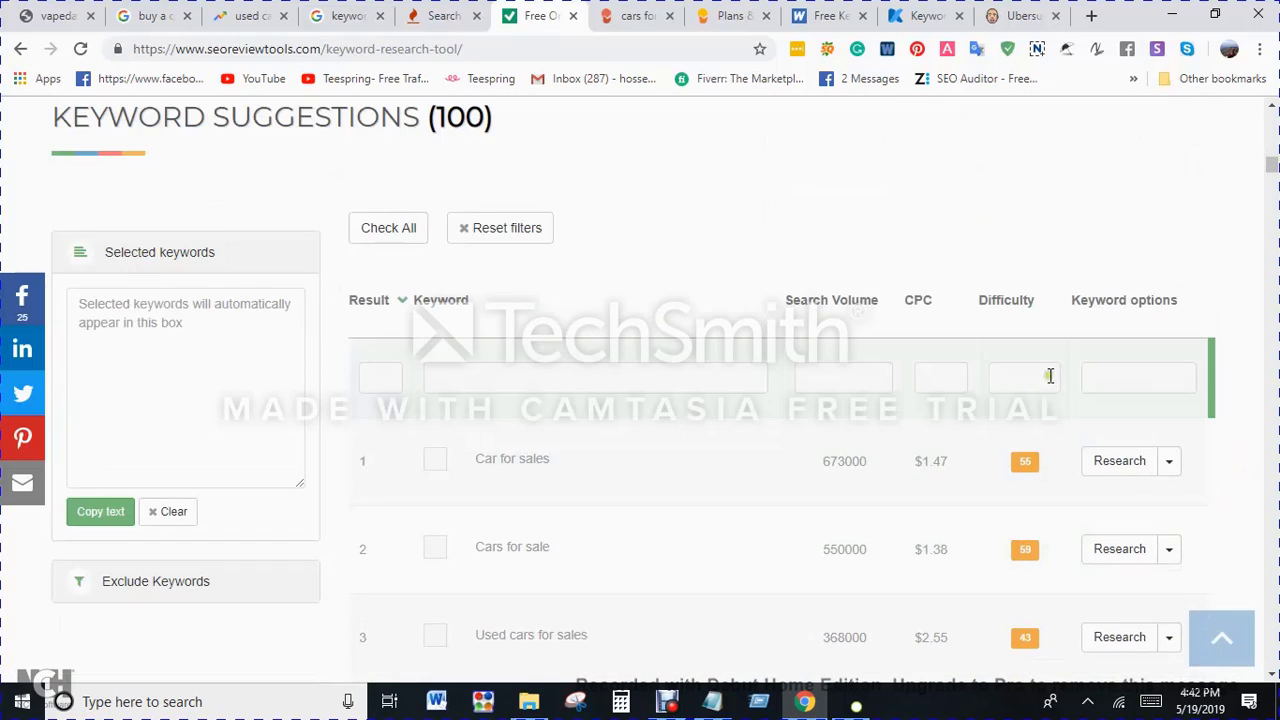
scroll(586, 386, down, 2)
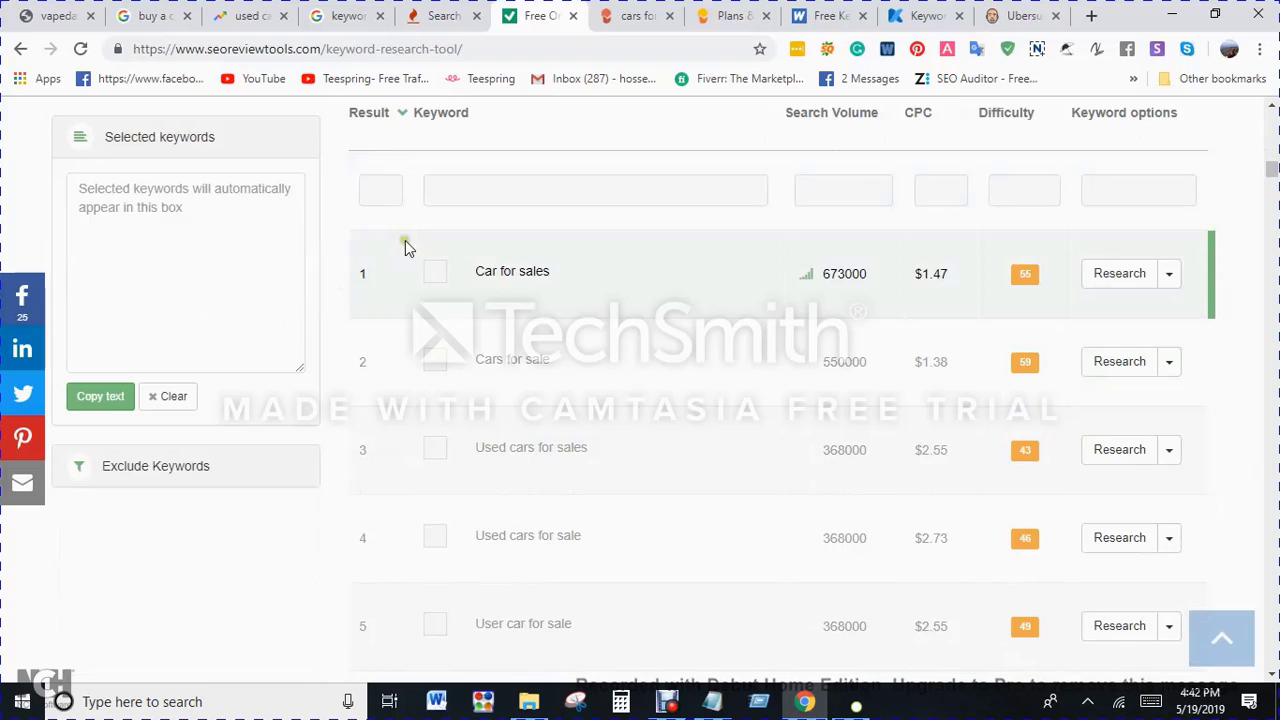
Step: Select all keyword suggestions so they are added to the selected keywords box
click(381, 190)
click(434, 271)
click(434, 271)
scroll(438, 274, up, 1)
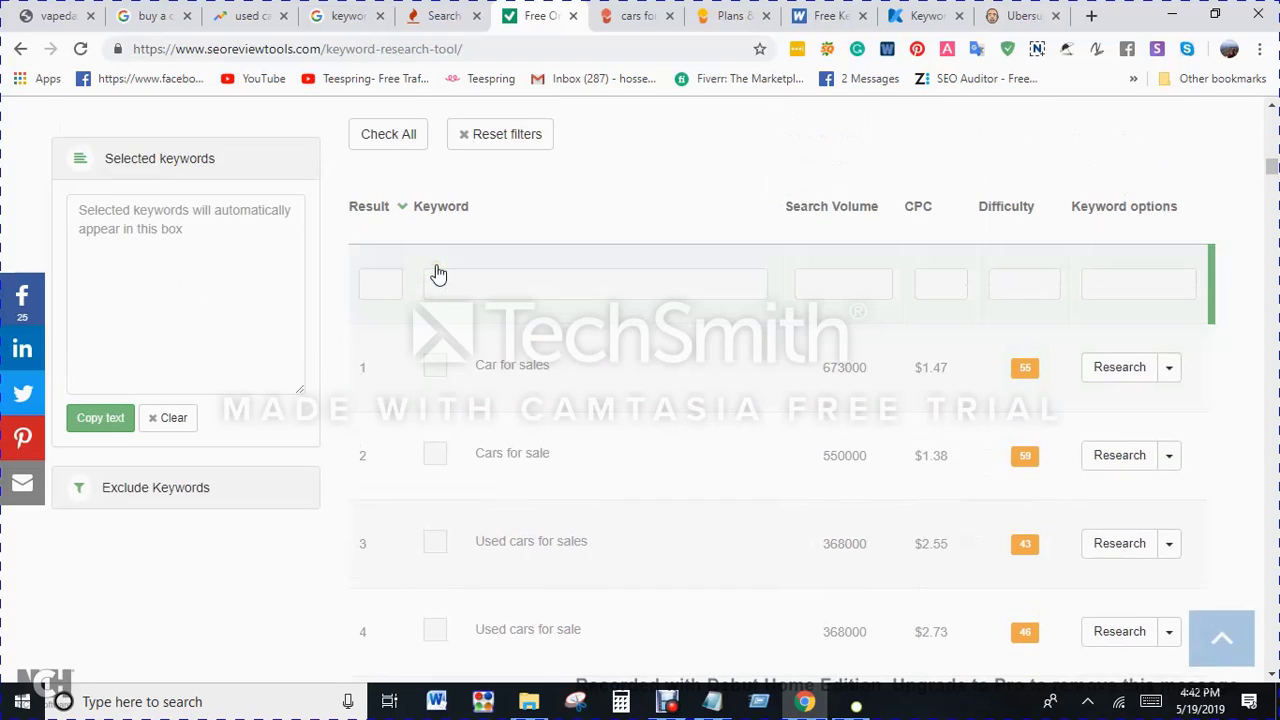
scroll(438, 274, up, 1)
click(404, 250)
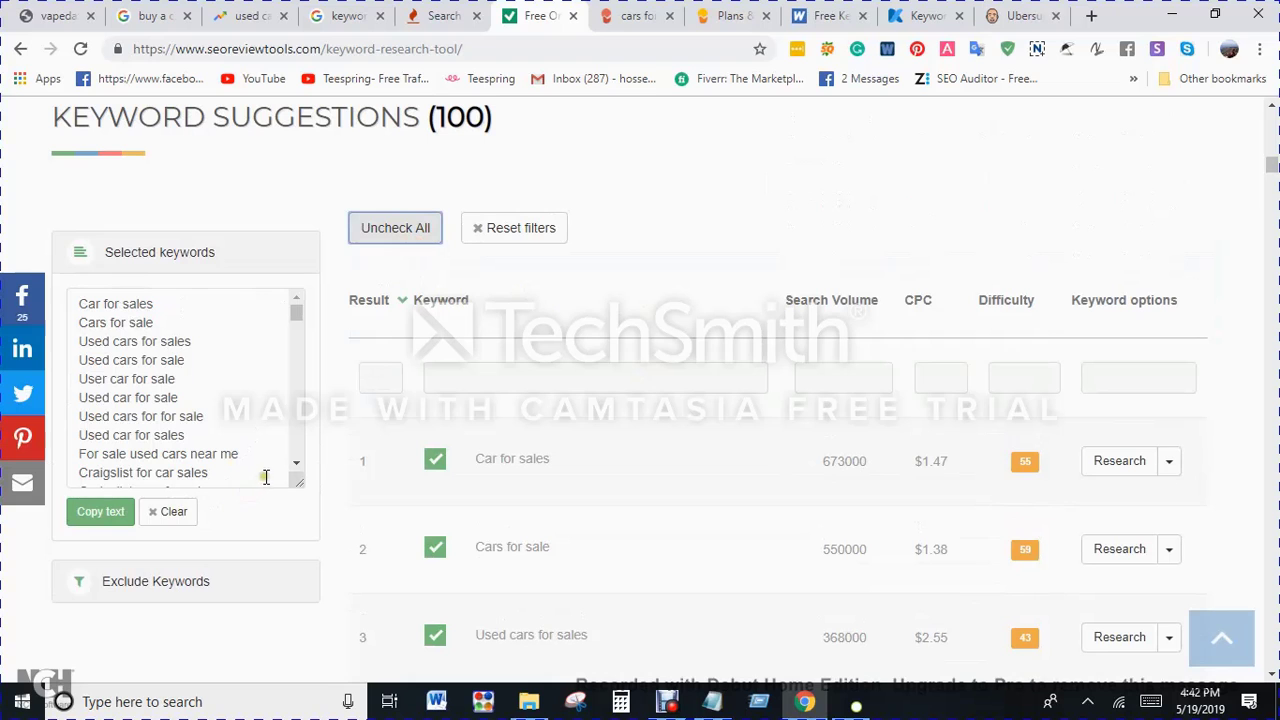
Step: Look through the selected suggestions, comparing their search volumes and difficulty scores
scroll(290, 530, down, 15)
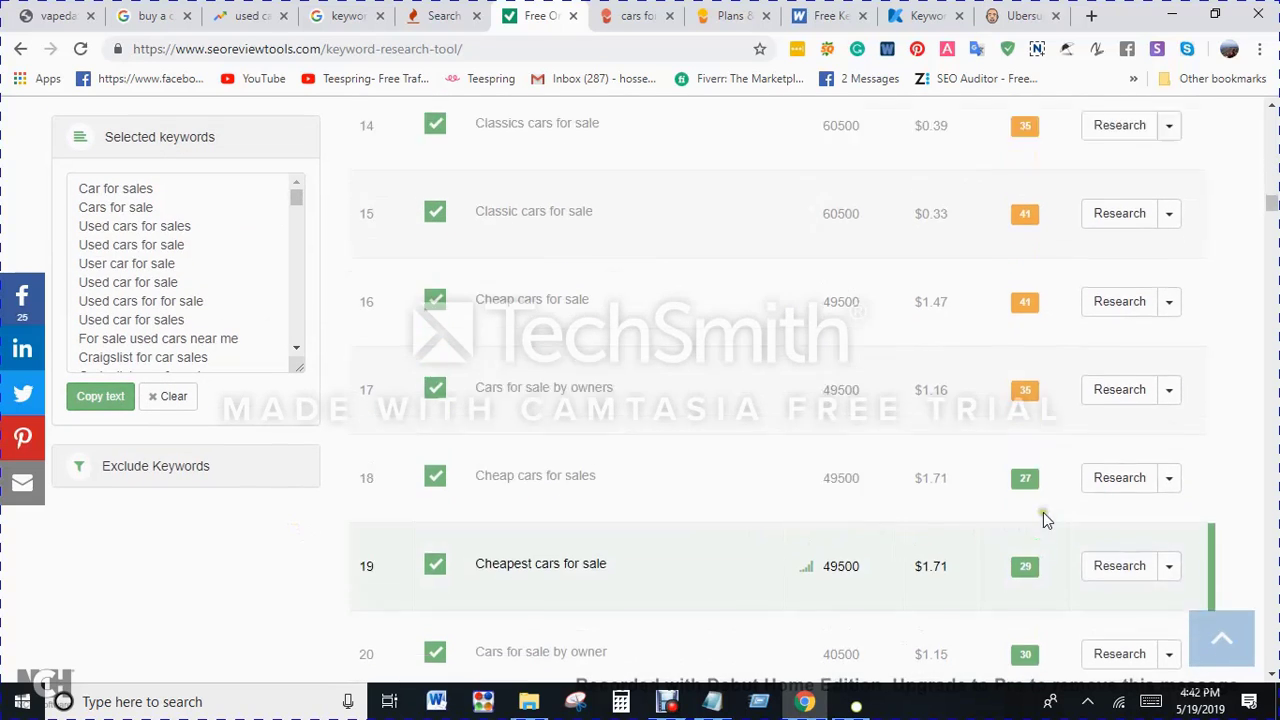
scroll(1030, 512, up, 15)
scroll(1003, 517, up, 1)
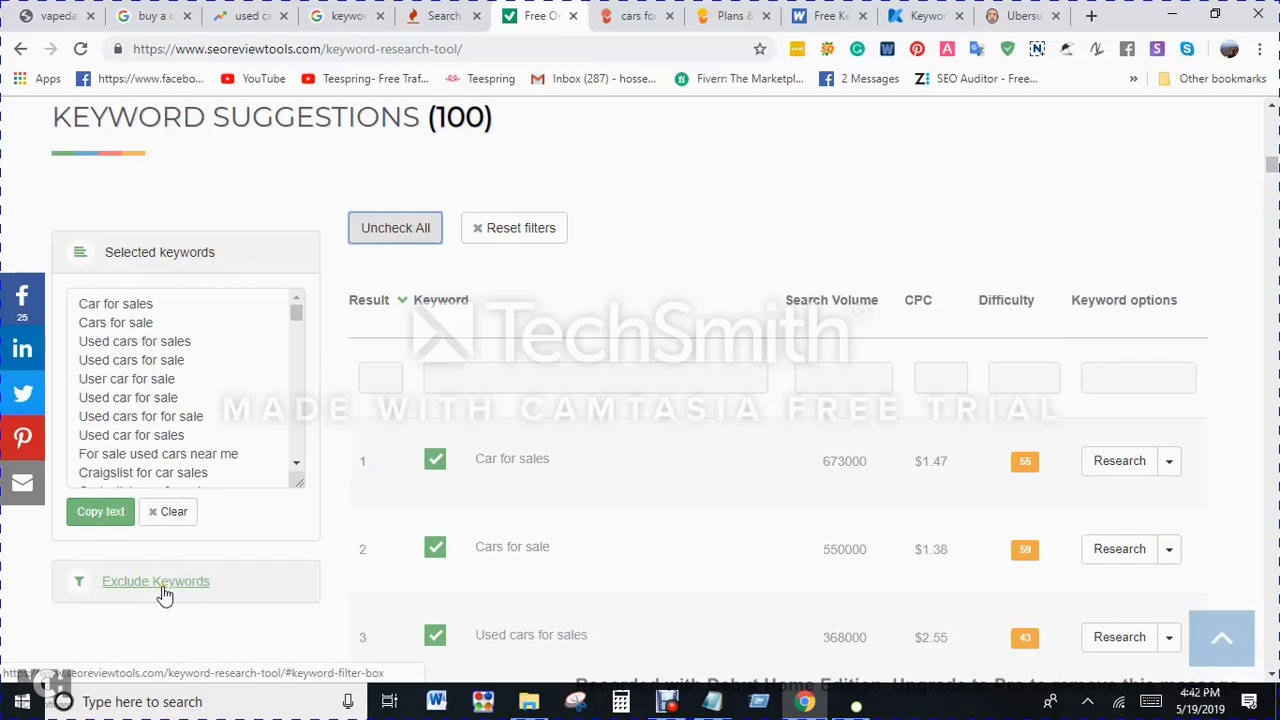
scroll(389, 530, down, 1)
scroll(389, 530, down, 15)
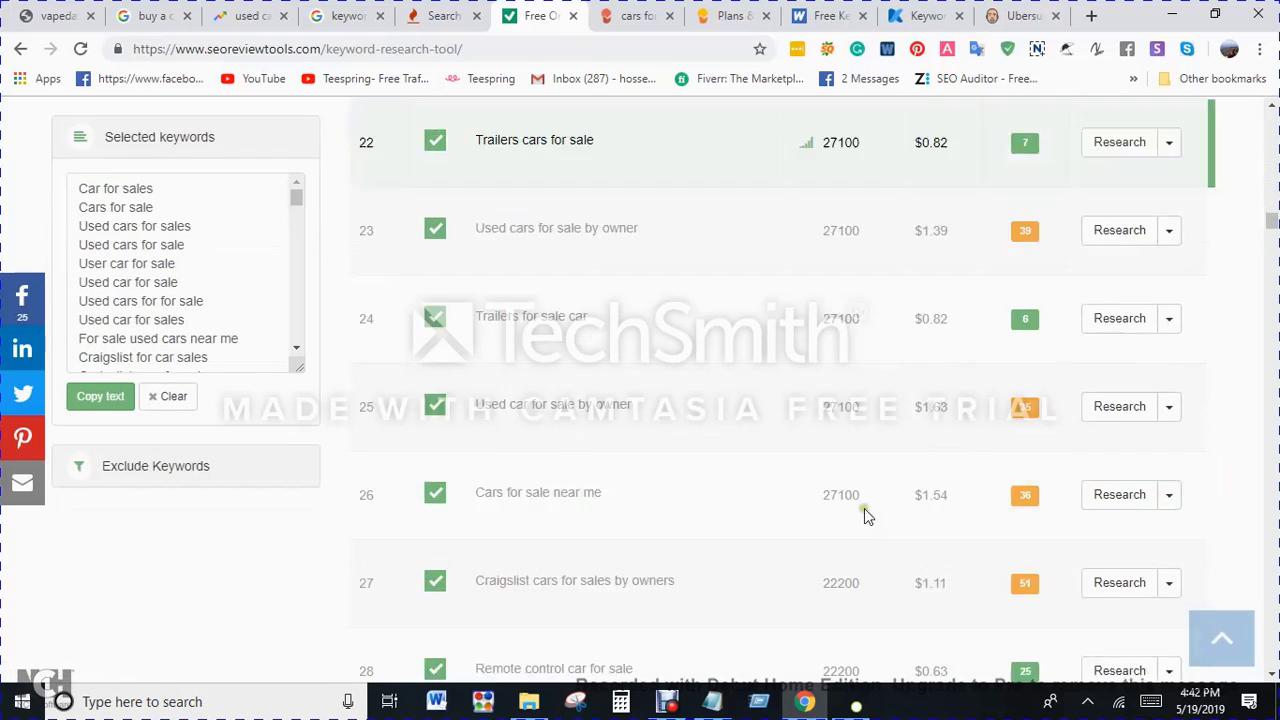
Step: Review the overview metrics for "cars for sale" and the additional research options for the "Car for sales" suggestion
click(1222, 642)
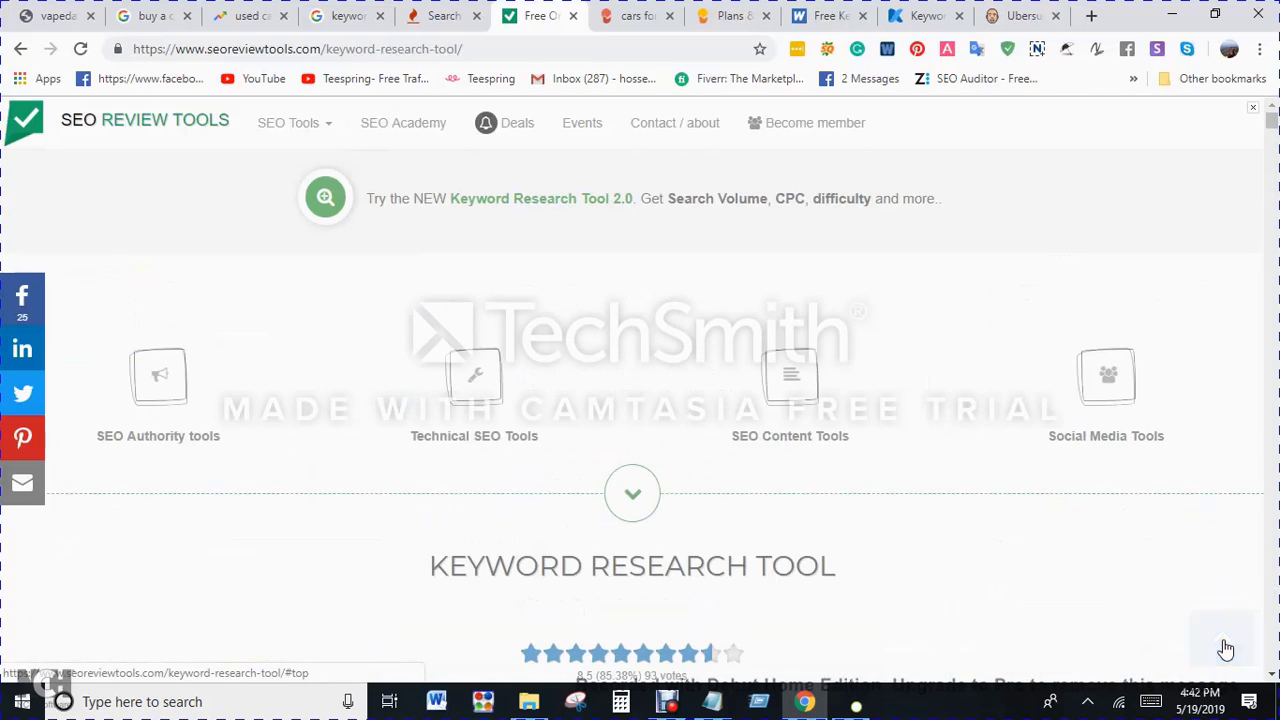
scroll(895, 520, down, 5)
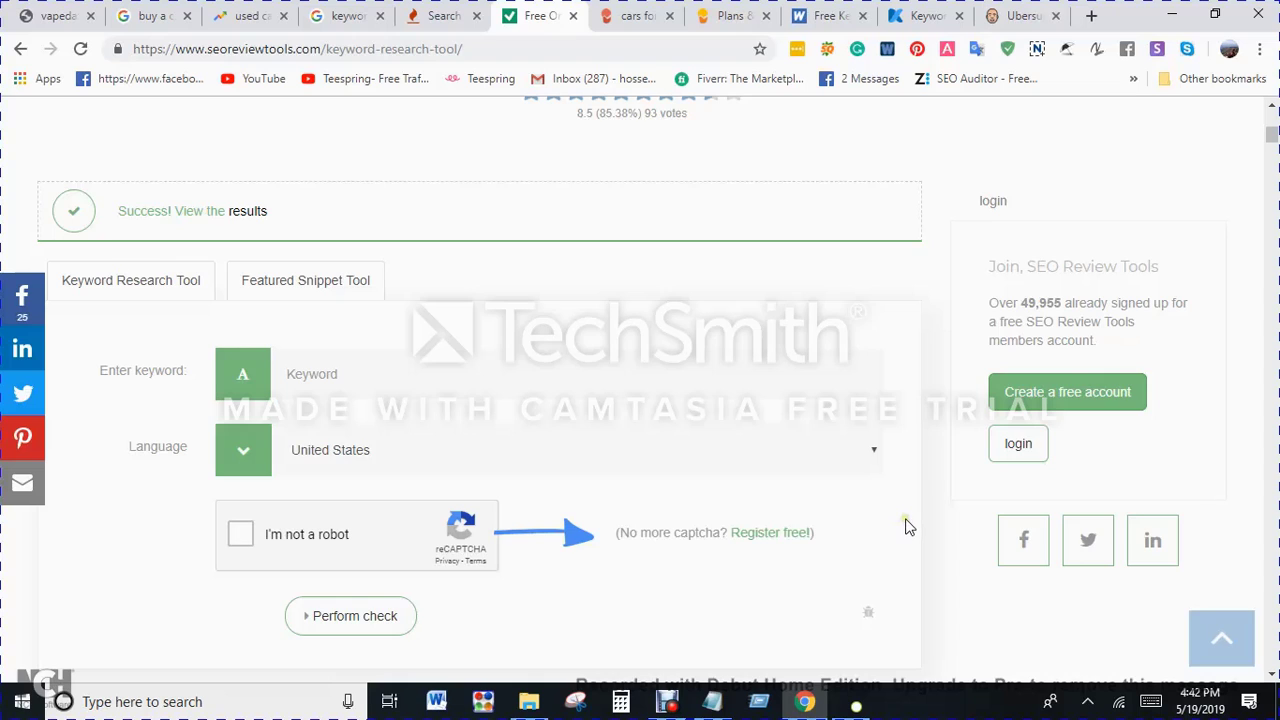
scroll(907, 525, down, 8)
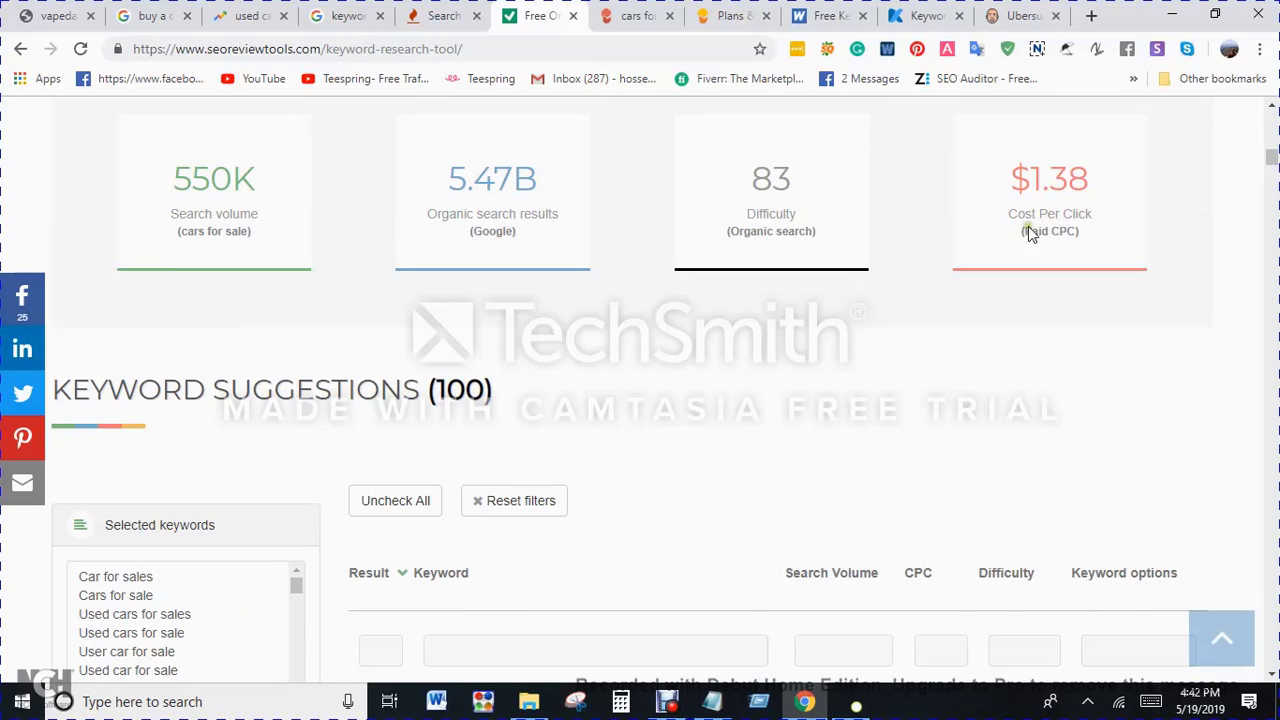
scroll(1030, 240, down, 3)
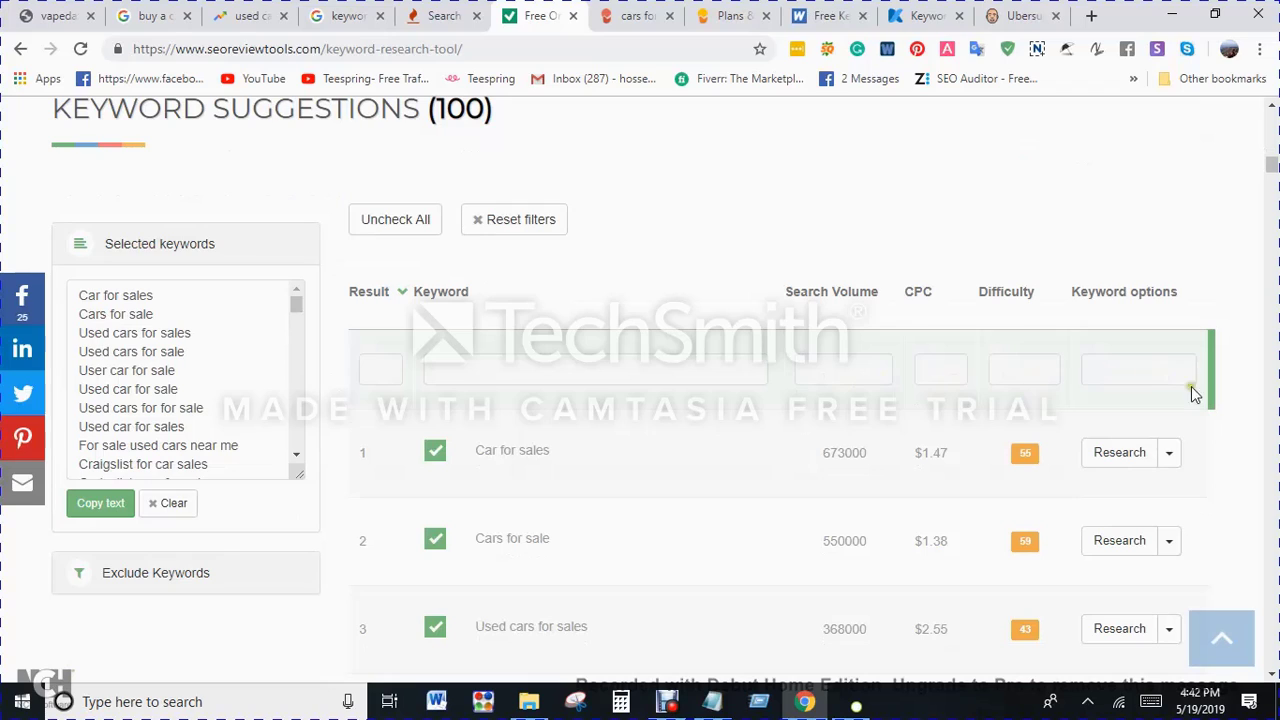
click(1169, 453)
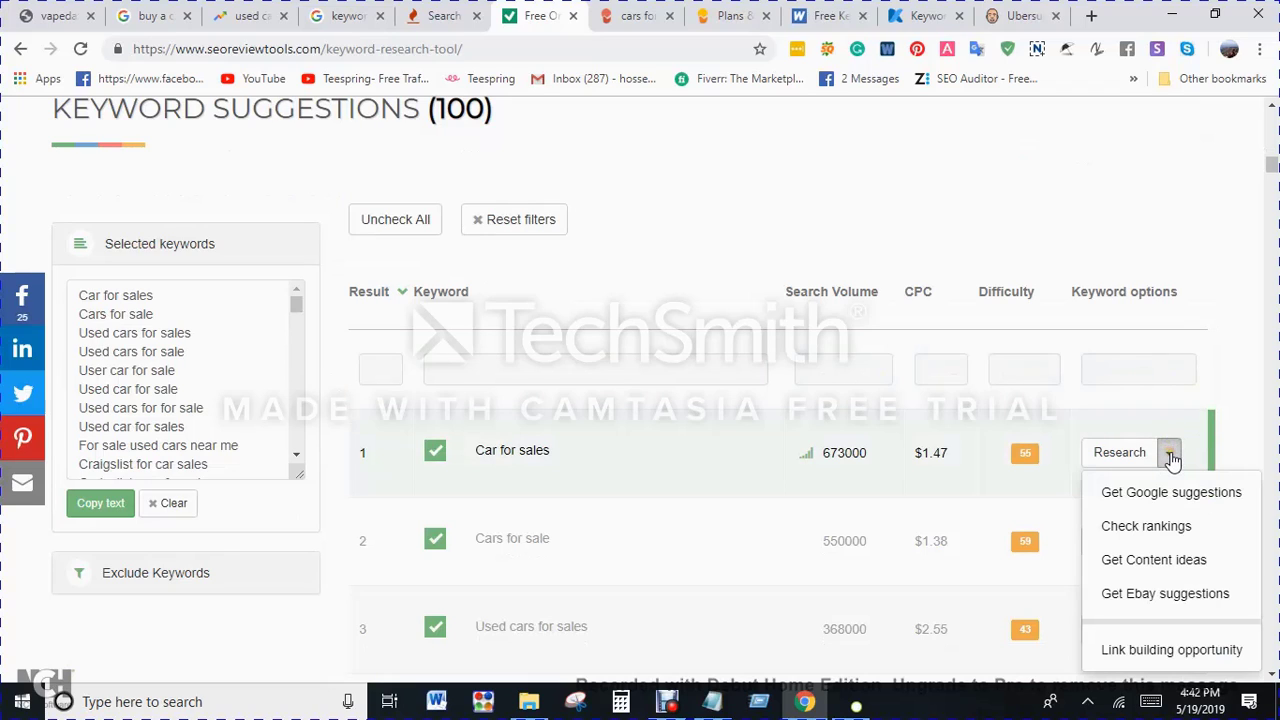
click(1231, 354)
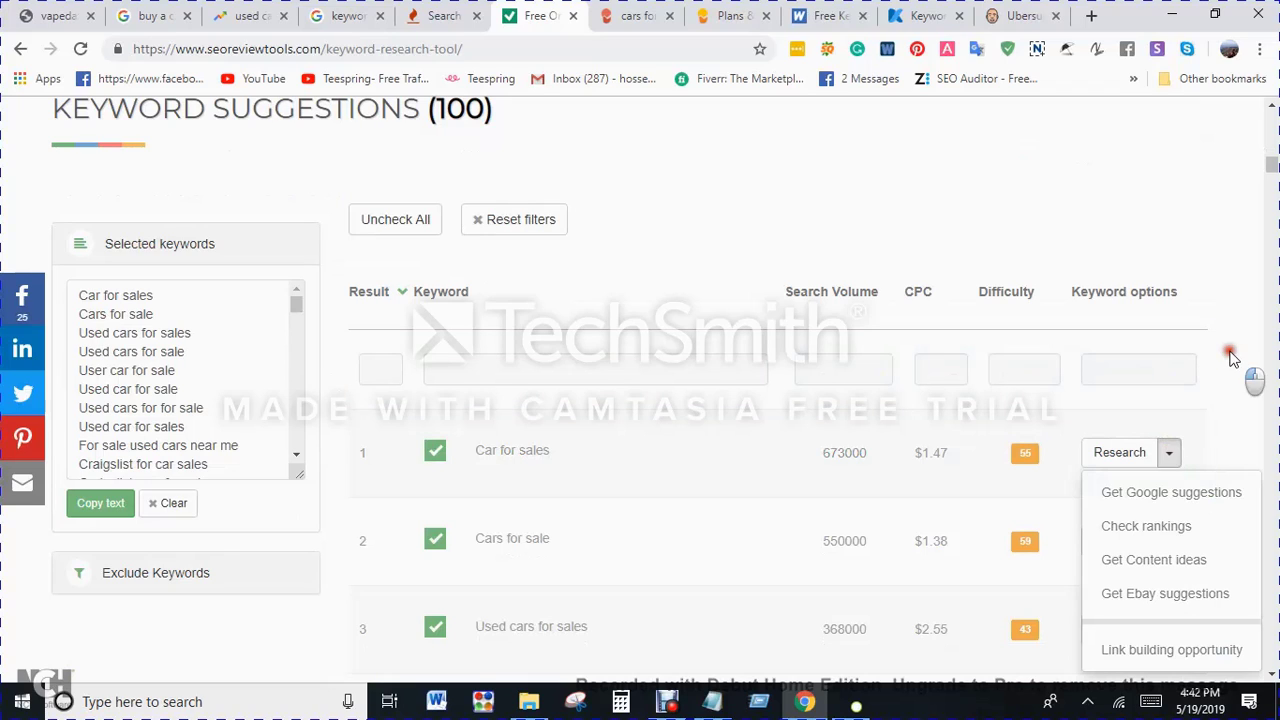
Step: Copy the selected keywords, paste them into Notepad over the existing notes, look over the list and minimize Notepad
scroll(1234, 360, down, 1)
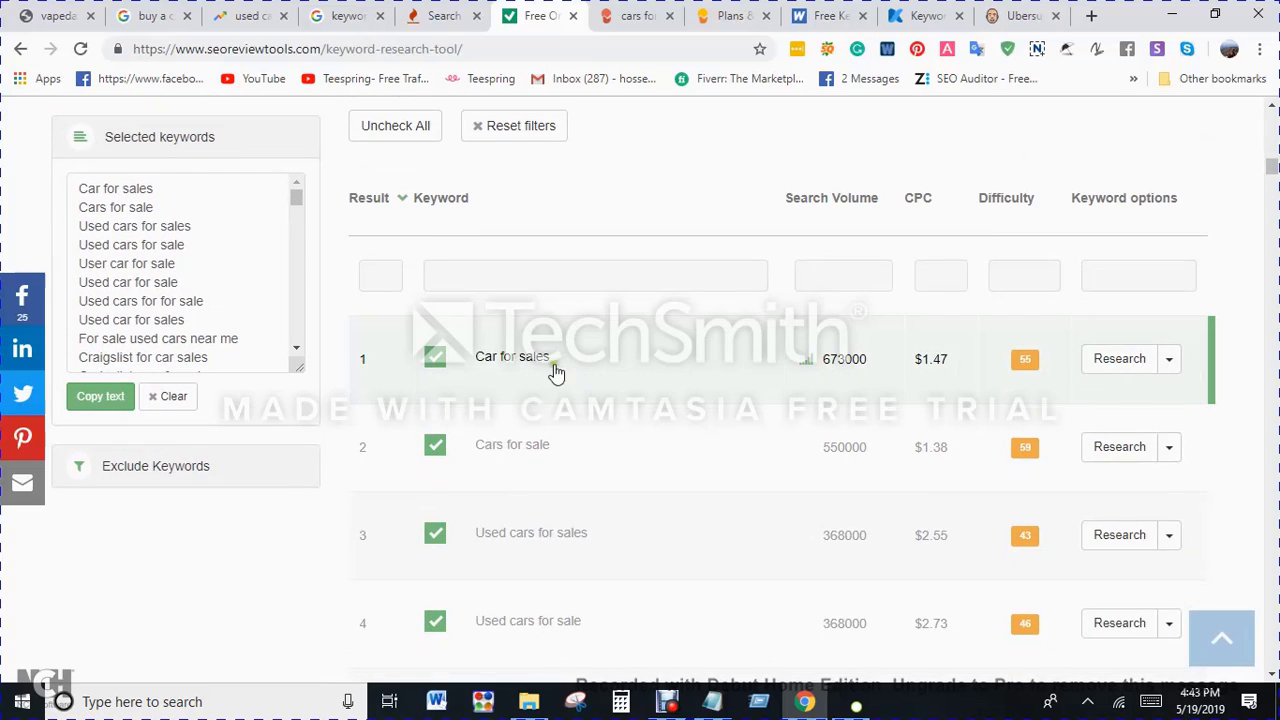
scroll(948, 440, down, 1)
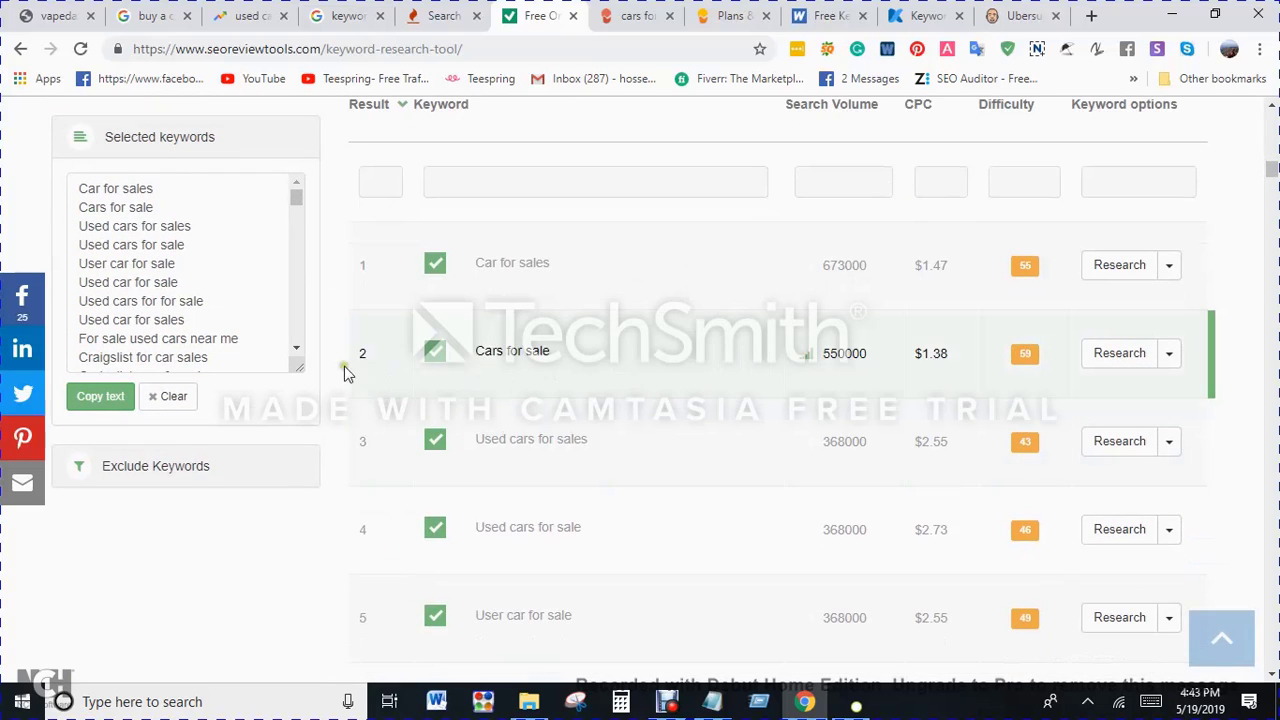
click(93, 401)
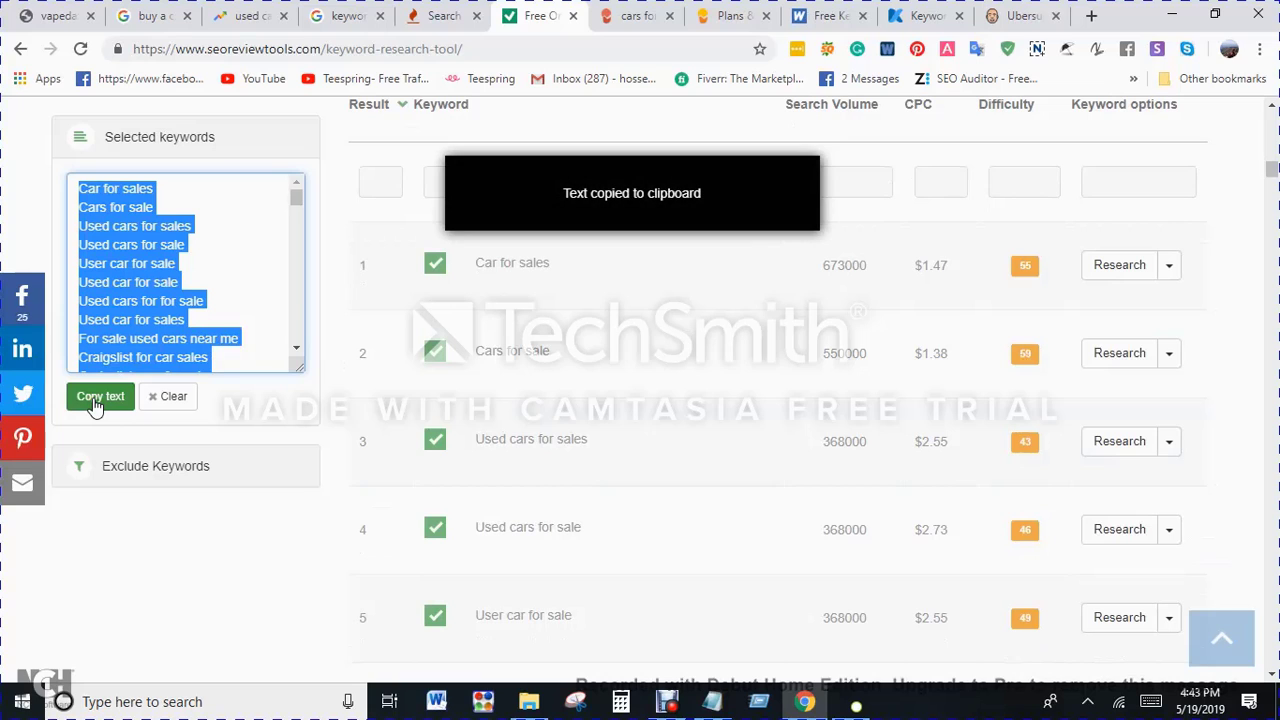
key(alt+Tab)
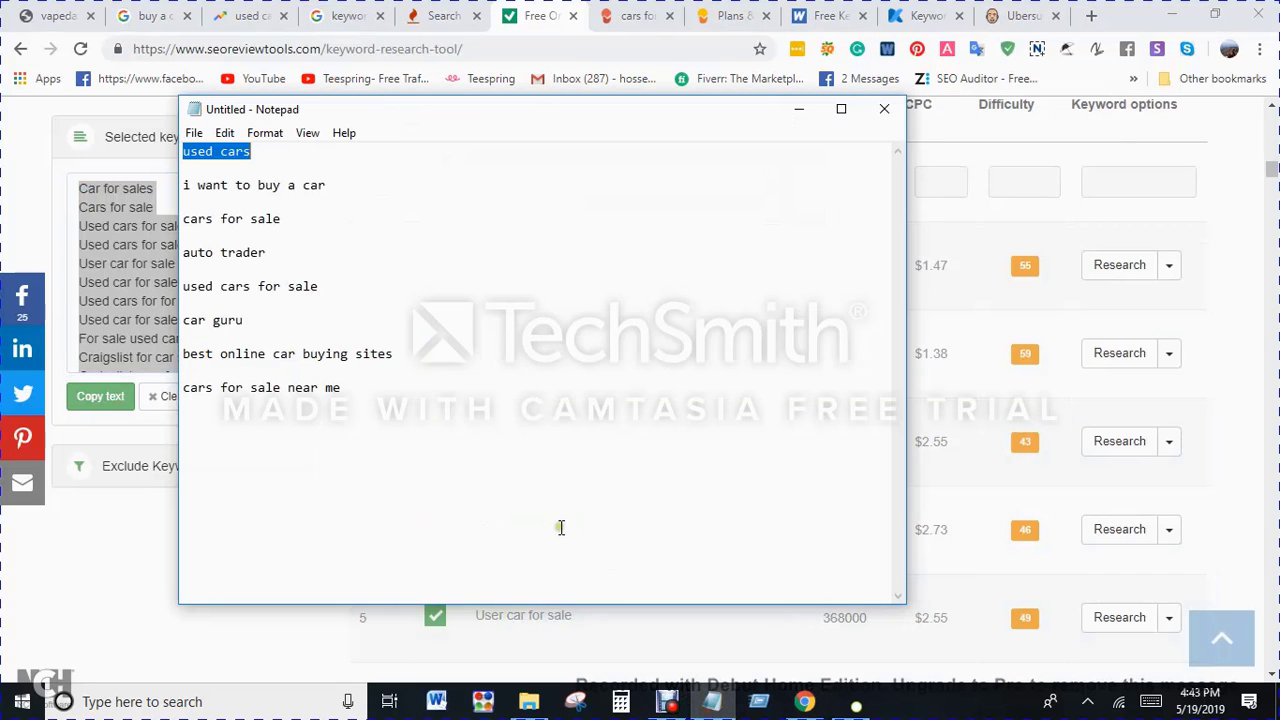
key(ctrl+a)
key(ctrl+v)
scroll(560, 495, up, 15)
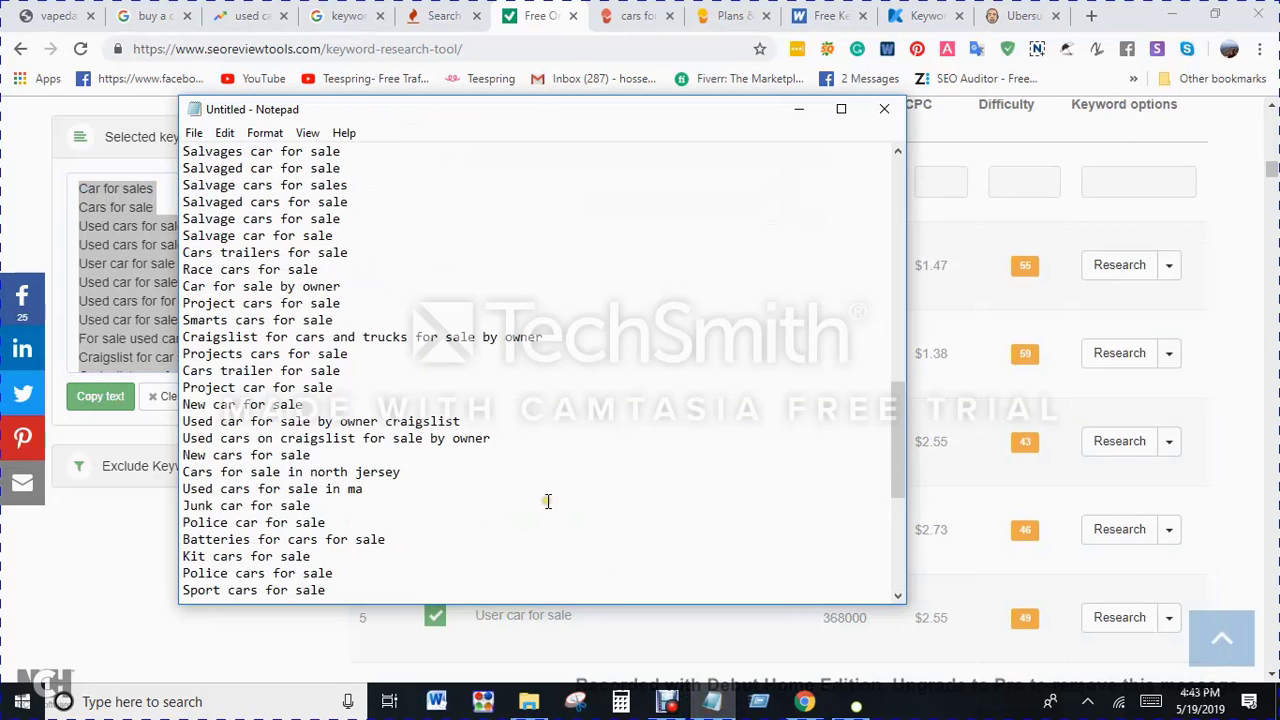
scroll(704, 488, up, 10)
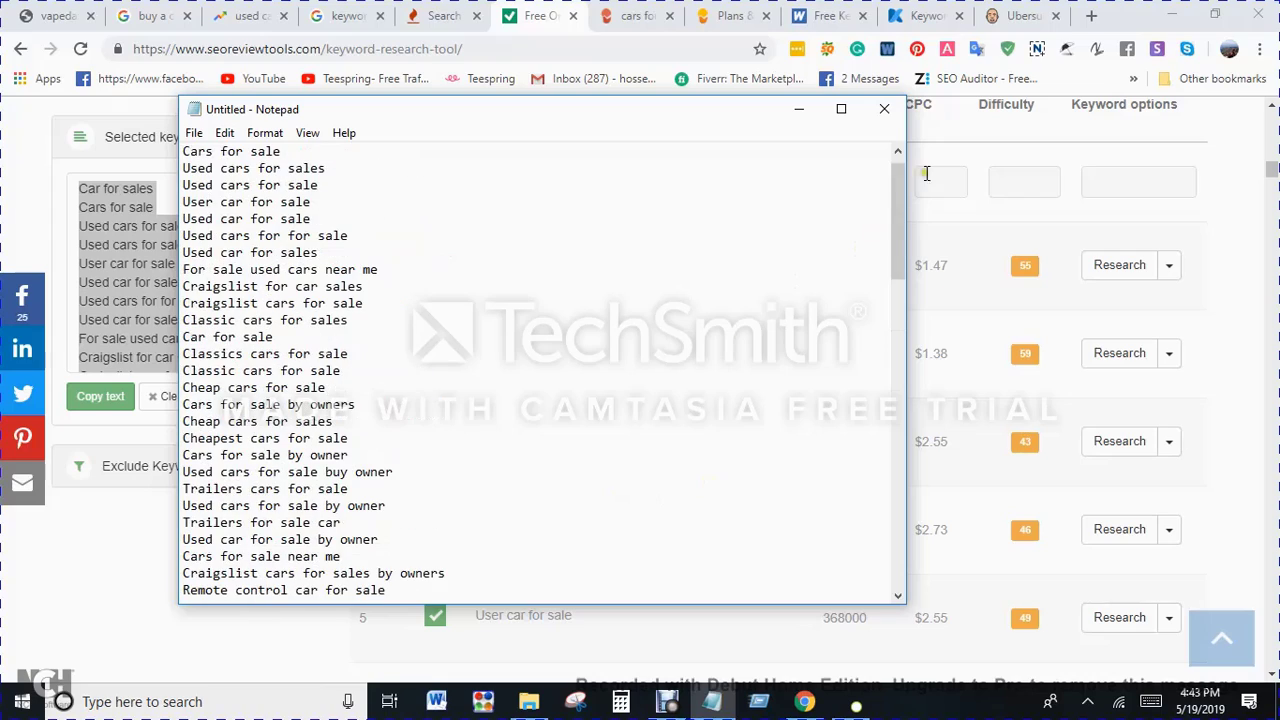
click(800, 108)
Step: Look through the full list of 100 keyword suggestions for "cars for sale" and return to the summary metrics
scroll(1035, 378, down, 20)
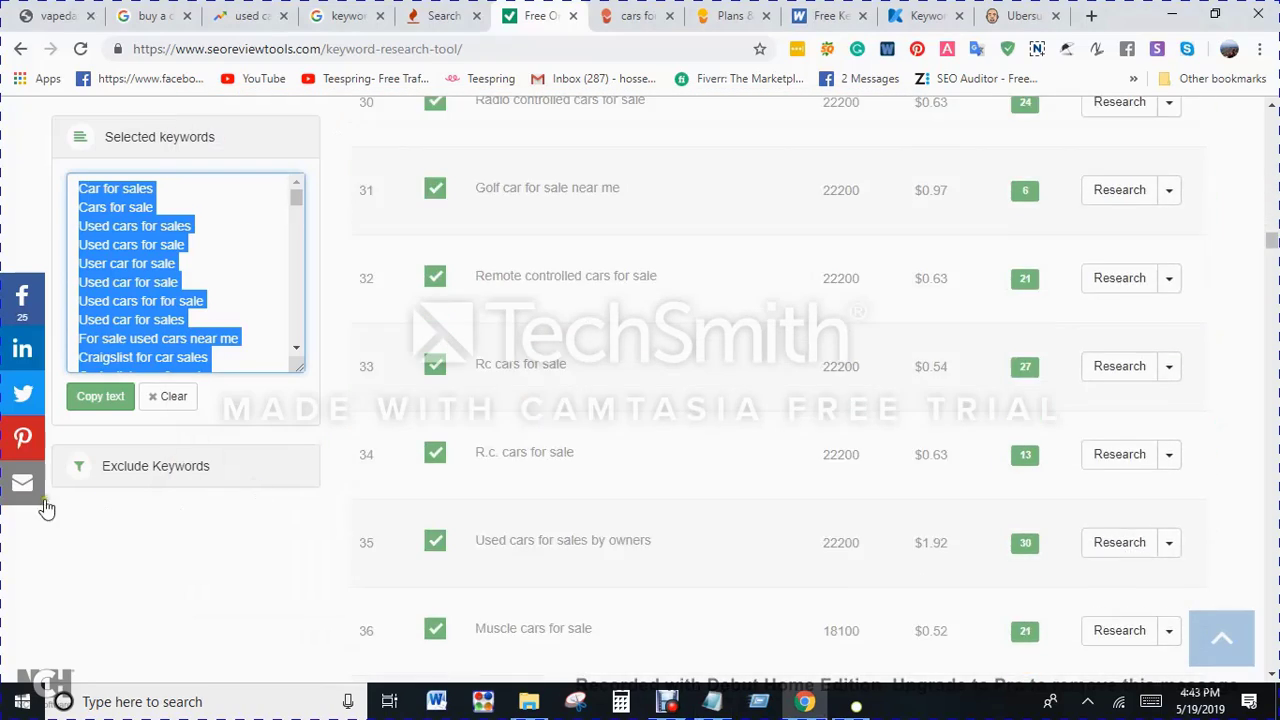
scroll(96, 550, down, 20)
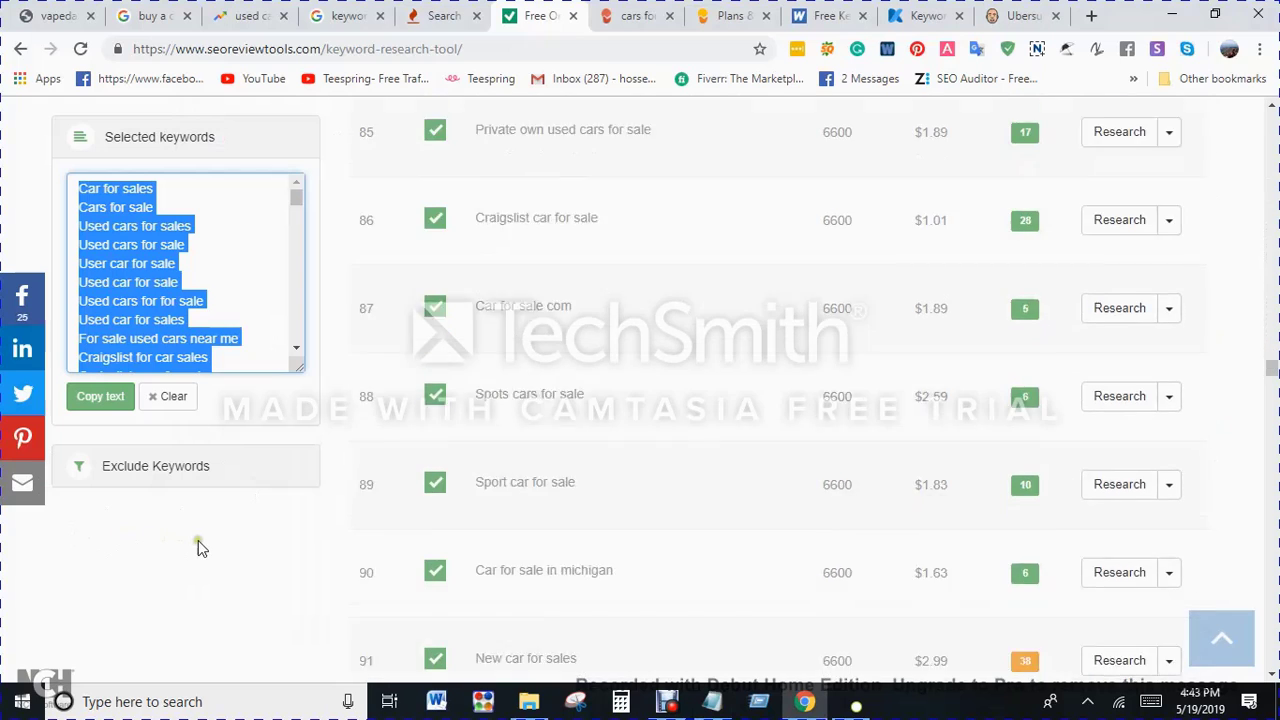
scroll(906, 463, down, 3)
scroll(803, 449, up, 2)
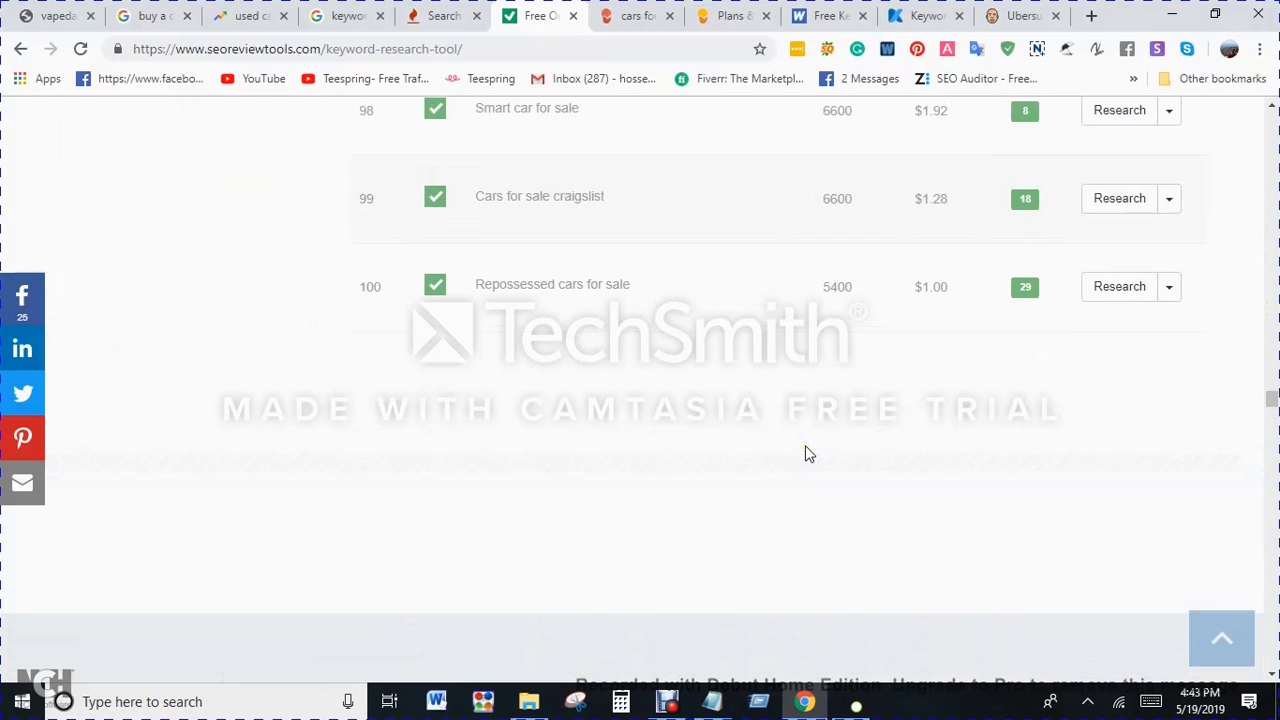
scroll(610, 445, up, 3)
scroll(580, 420, down, 5)
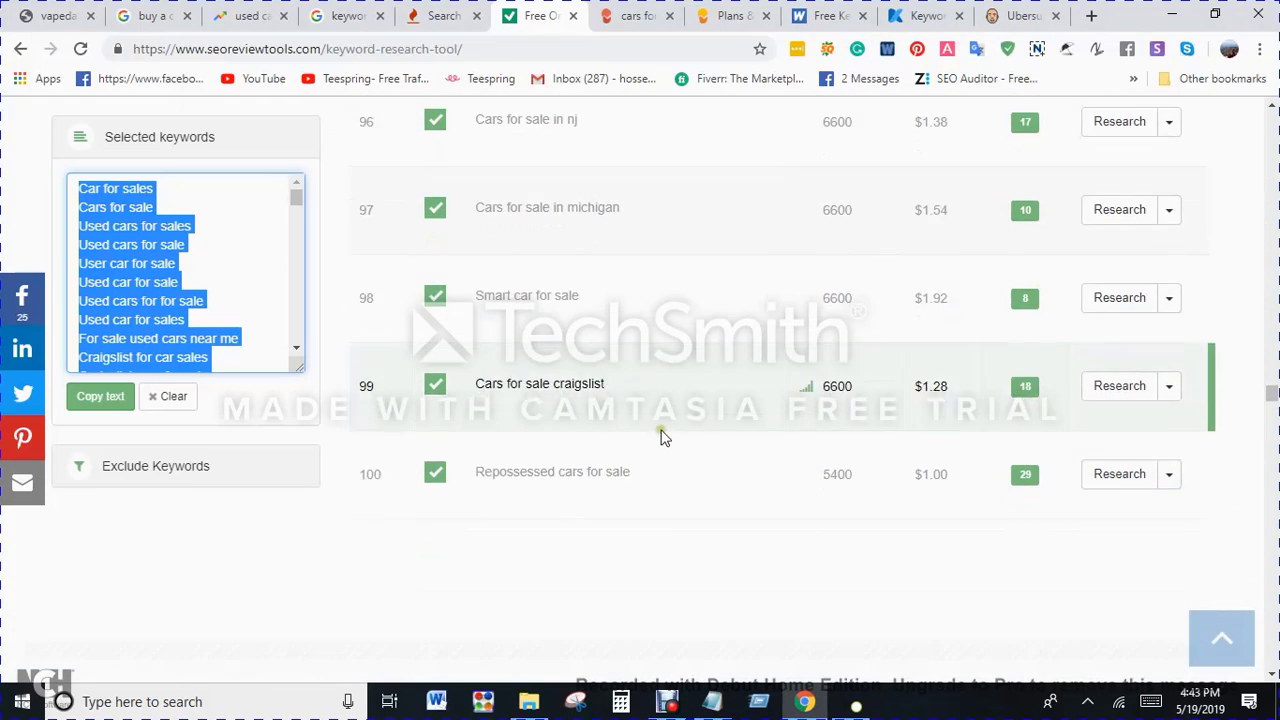
scroll(743, 403, up, 7)
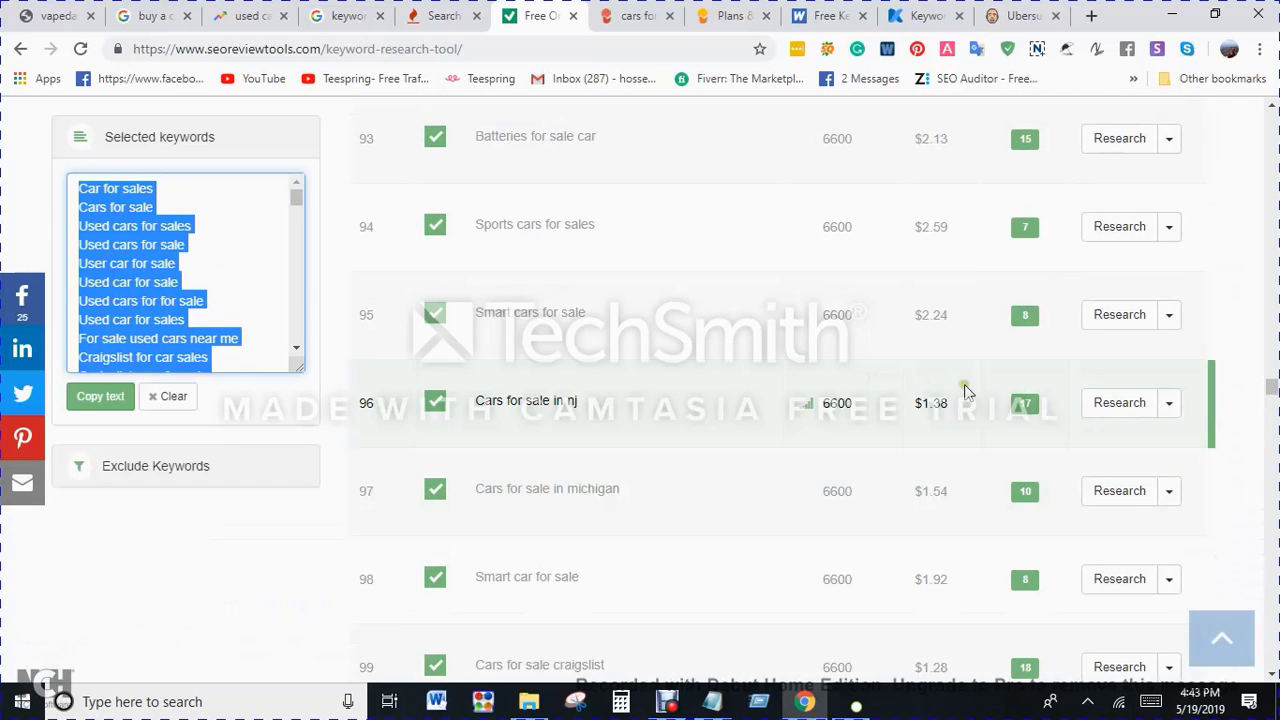
scroll(905, 398, up, 4)
scroll(903, 398, up, 15)
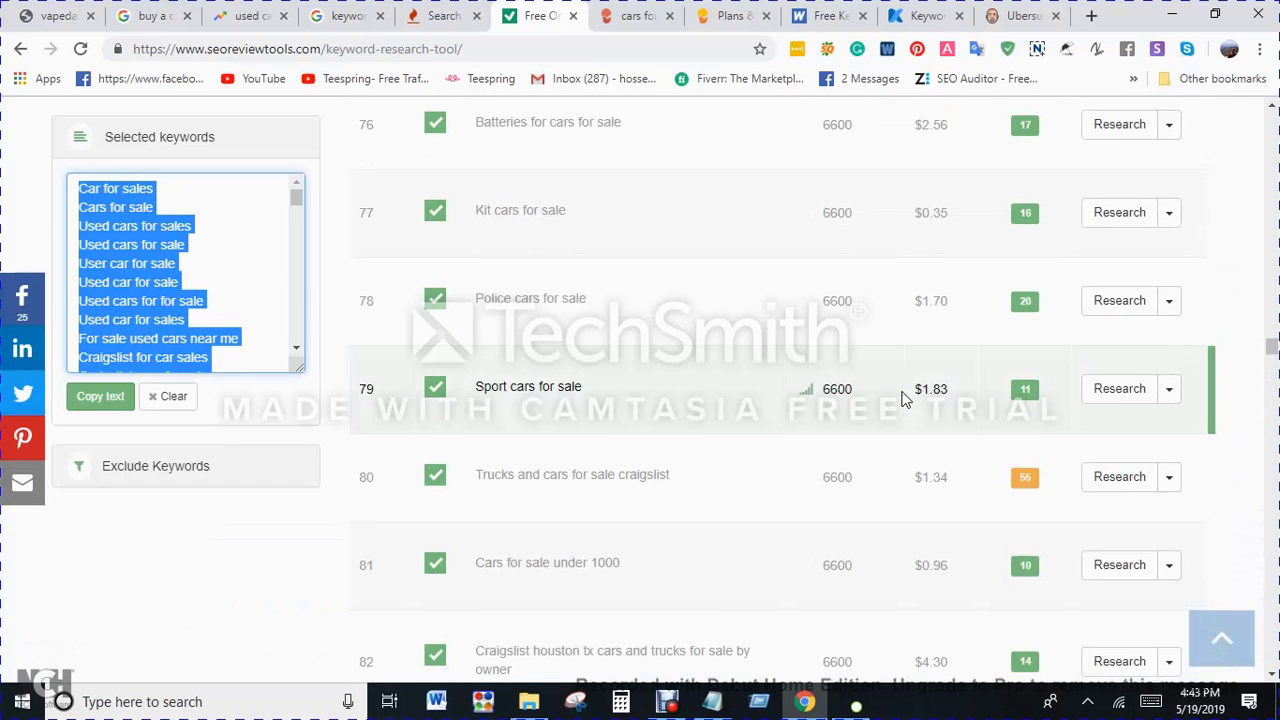
scroll(903, 398, up, 20)
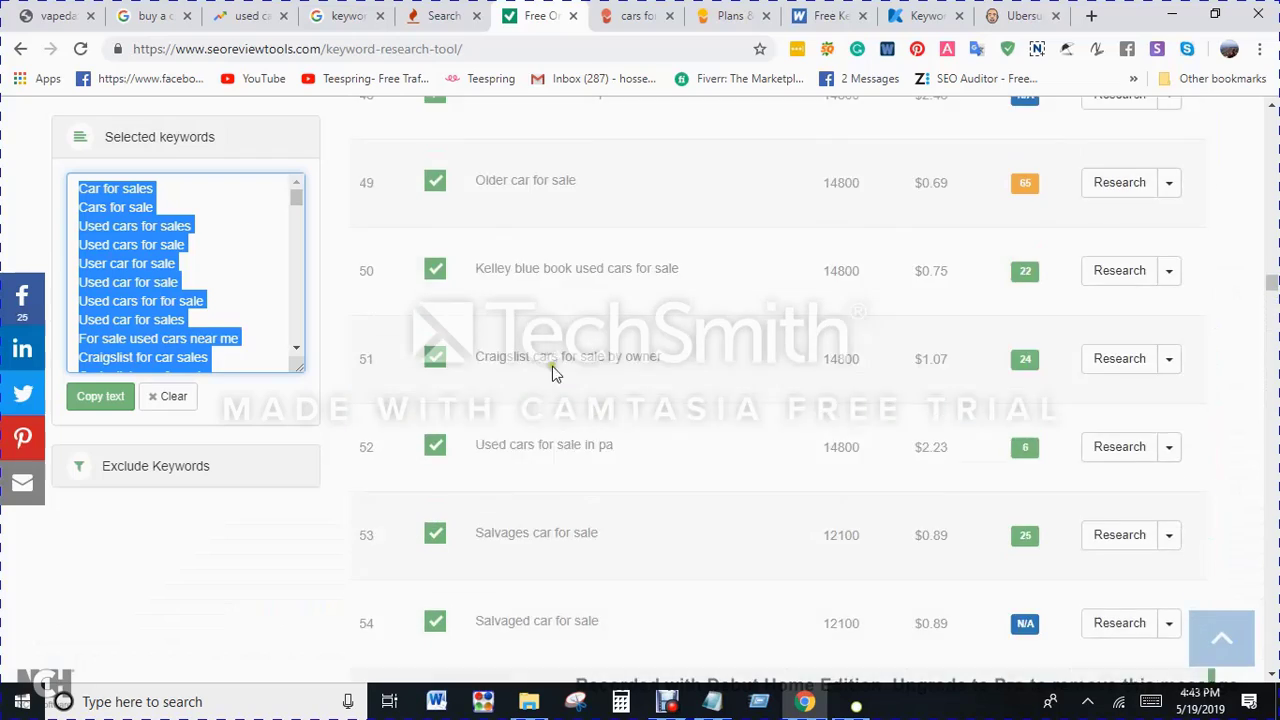
scroll(3, 275, up, 20)
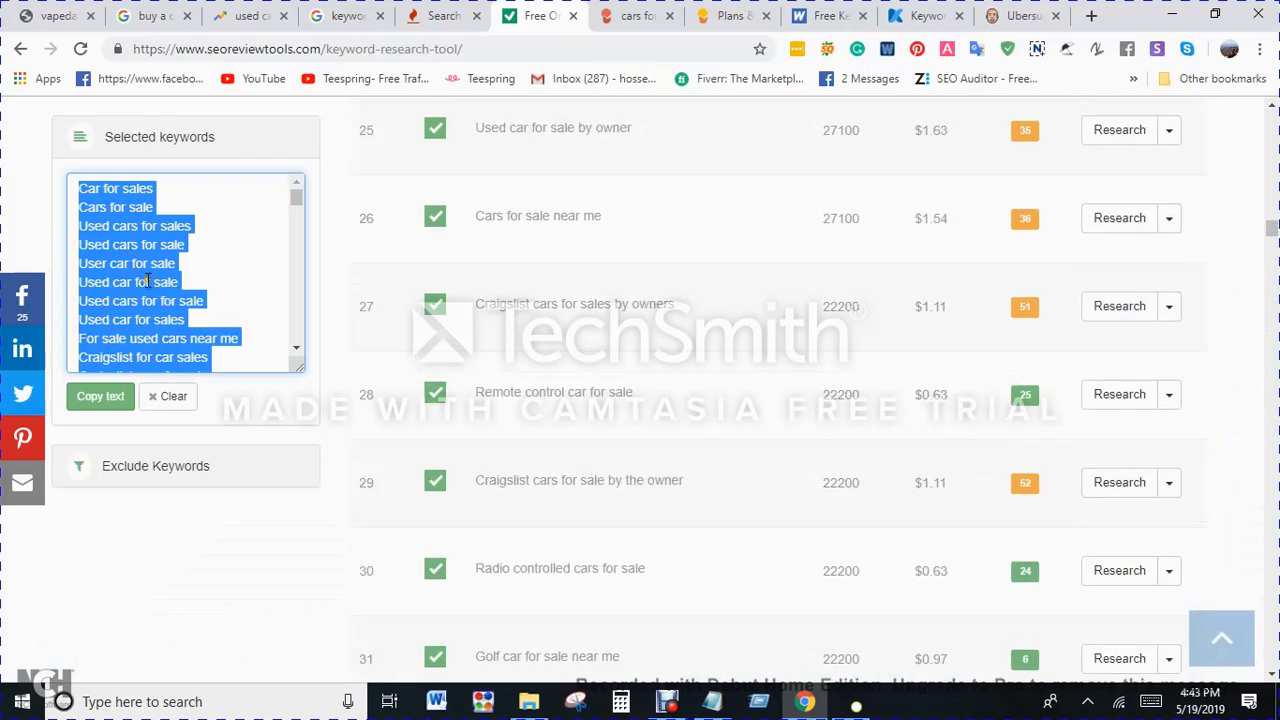
scroll(866, 409, up, 20)
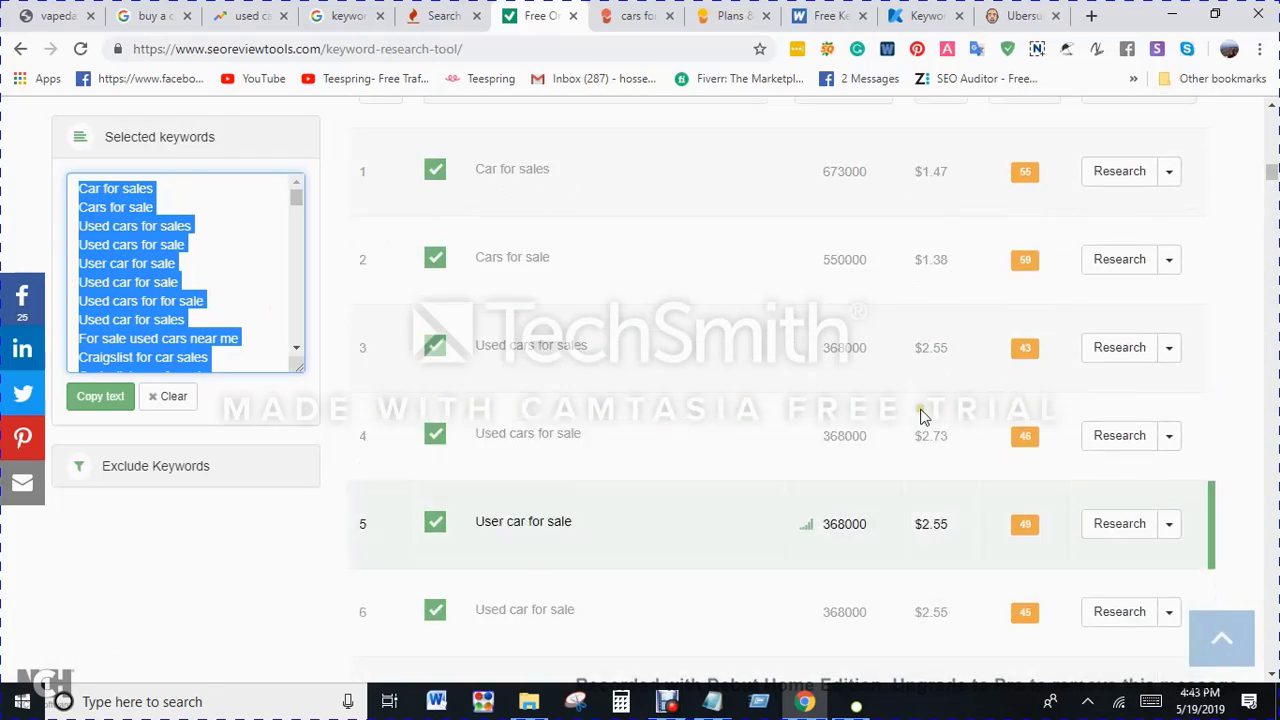
scroll(870, 363, up, 5)
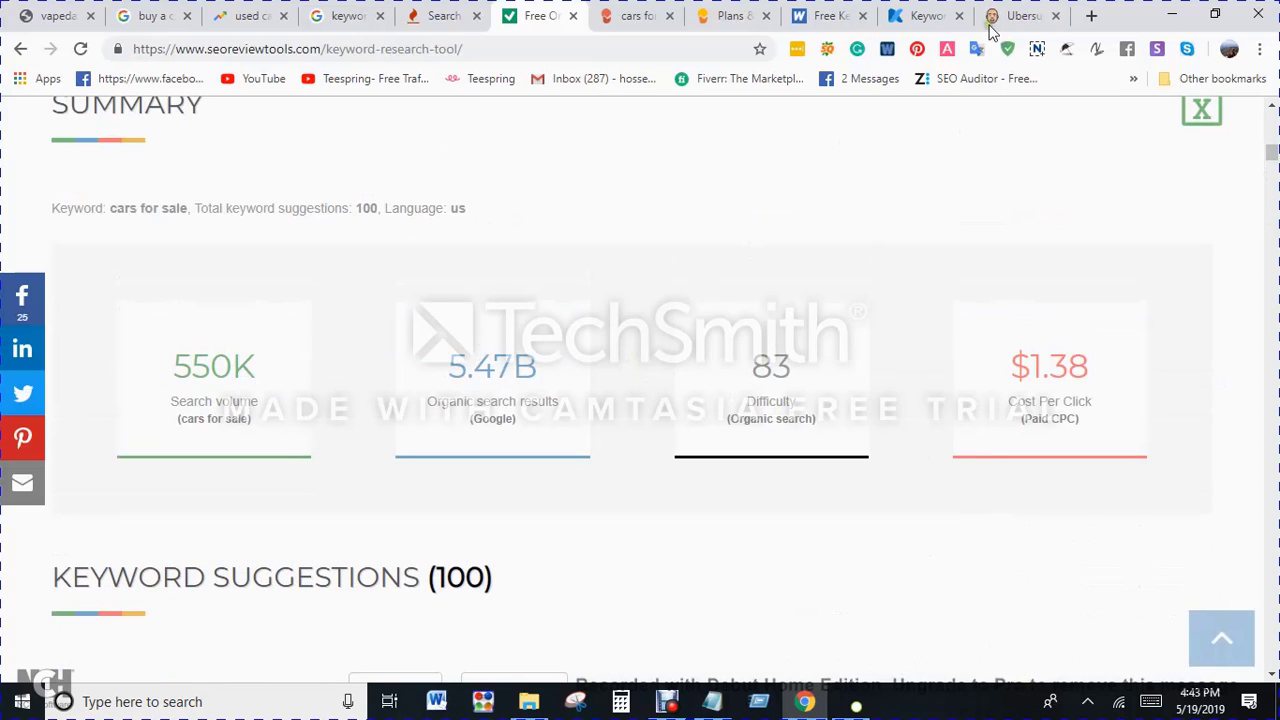
Step: Switch to Ubersuggest, select all the keyword ideas for "cars for sale" and export them to CSV
click(1010, 15)
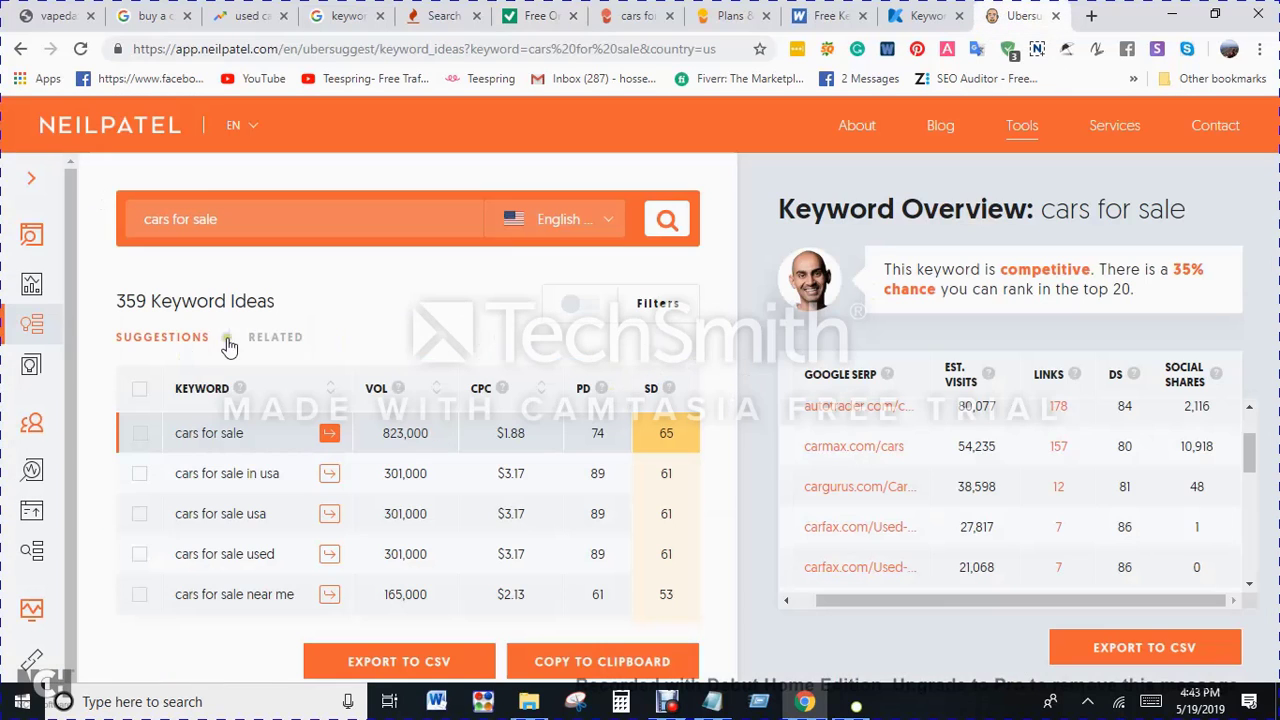
click(141, 390)
click(405, 665)
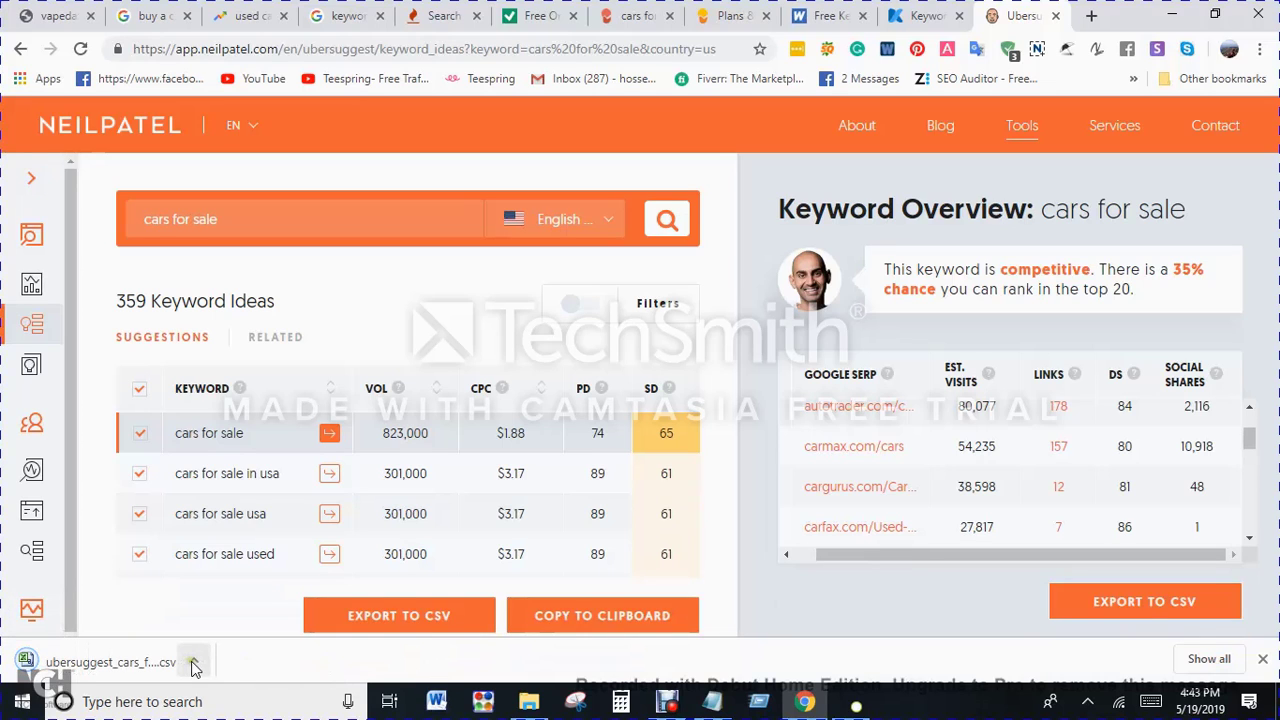
Step: Move the exported ubersuggest_cars_for_sale.csv from Downloads into the "Day 06 - Keyword research tools" folder
click(194, 666)
click(242, 602)
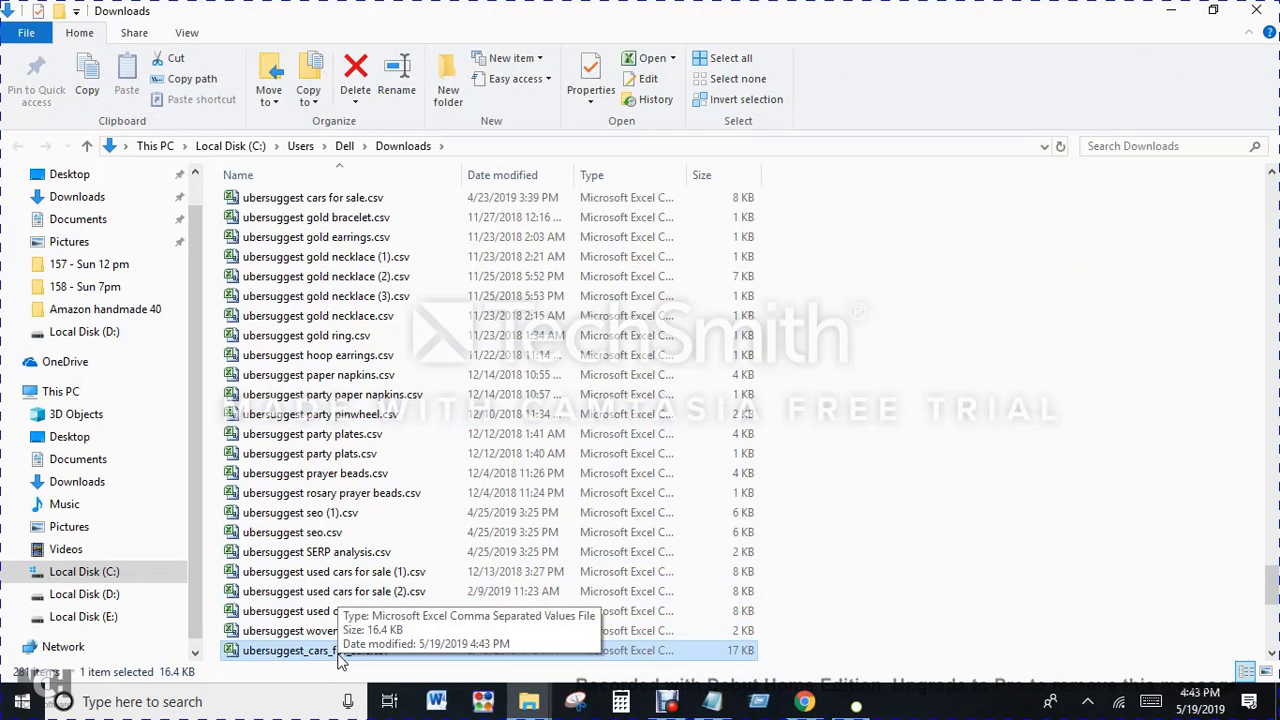
key(ctrl+c)
click(528, 705)
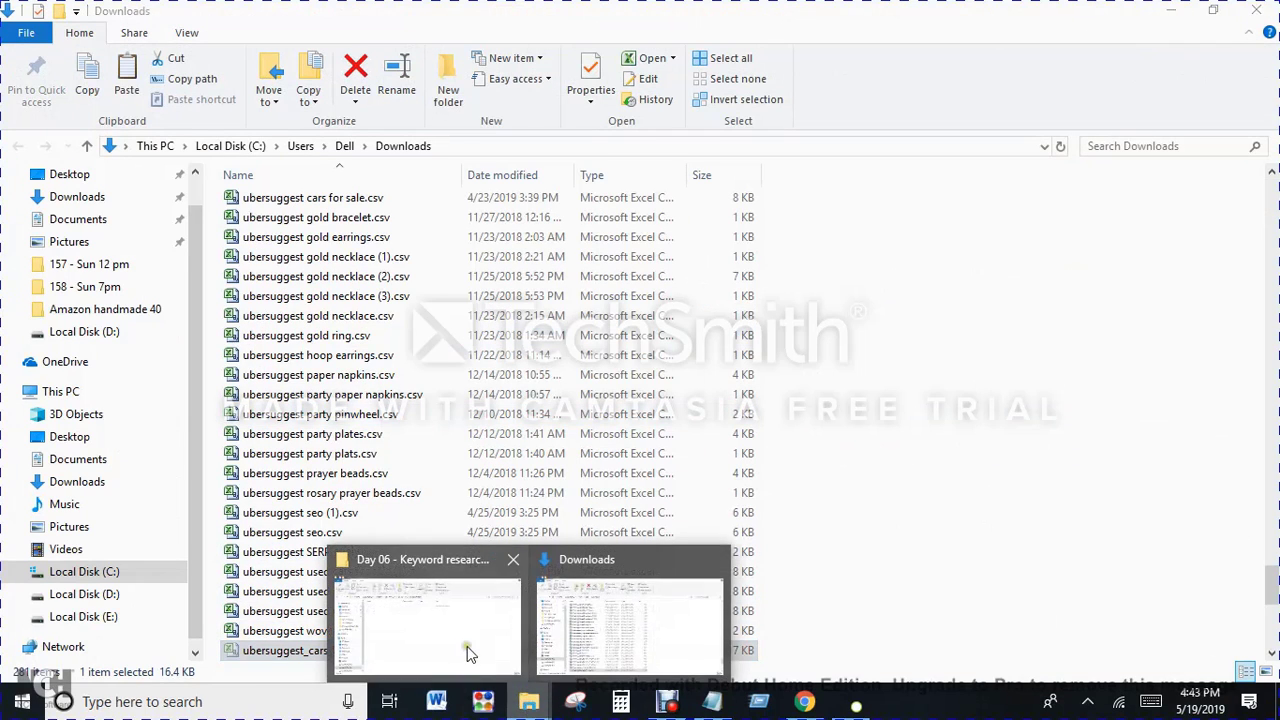
click(467, 632)
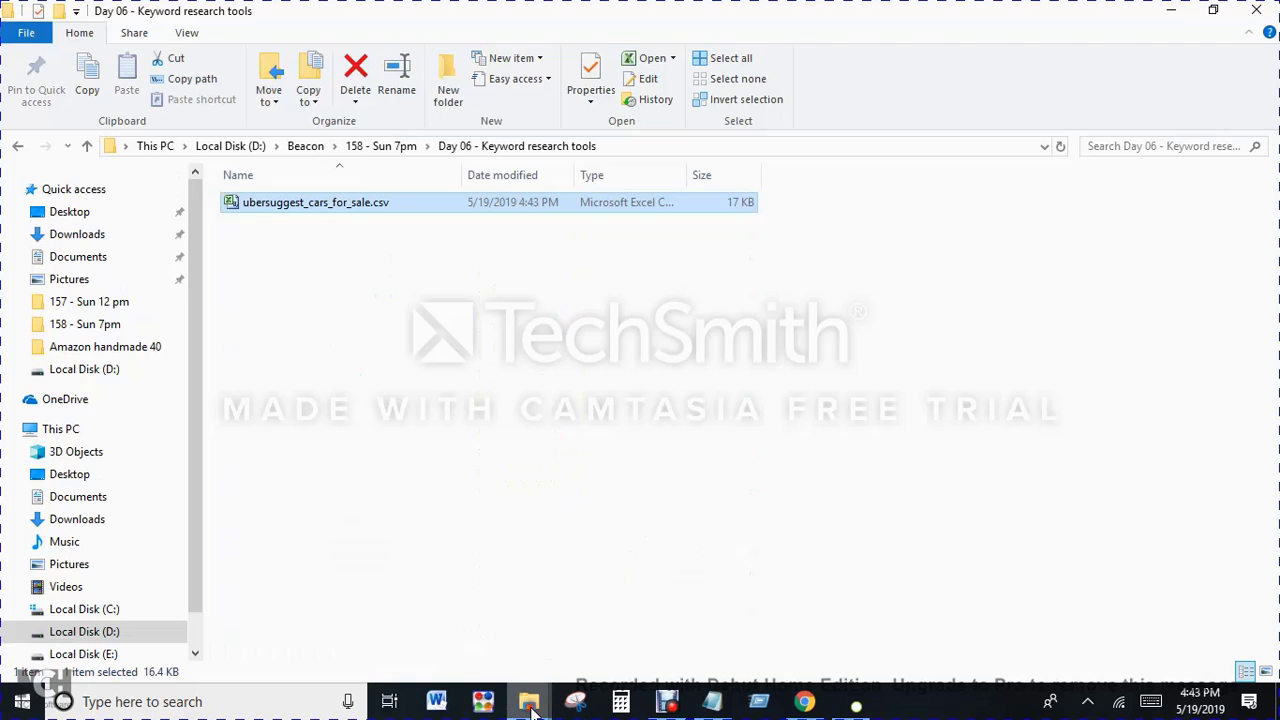
Step: Paste the older "ubersuggest cars for sale.csv" from Downloads into the "Day 06 - Keyword research tools" folder
mouse_move(530, 702)
click(652, 625)
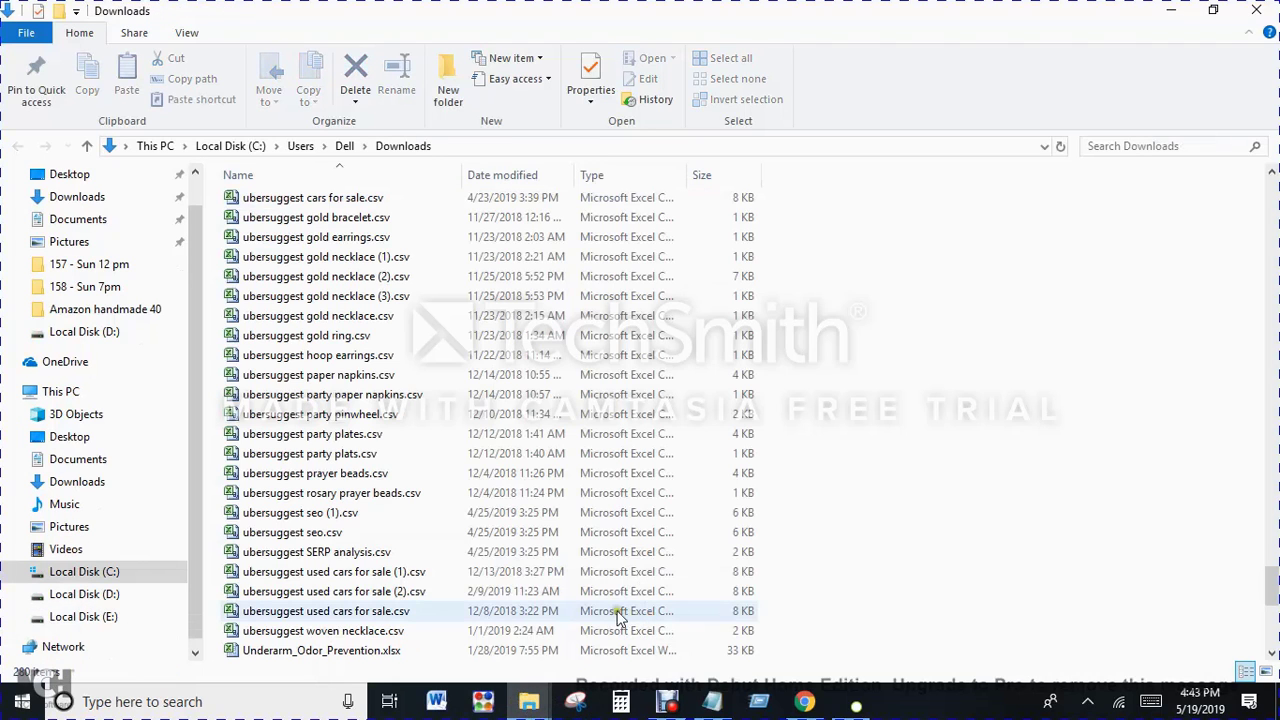
click(530, 591)
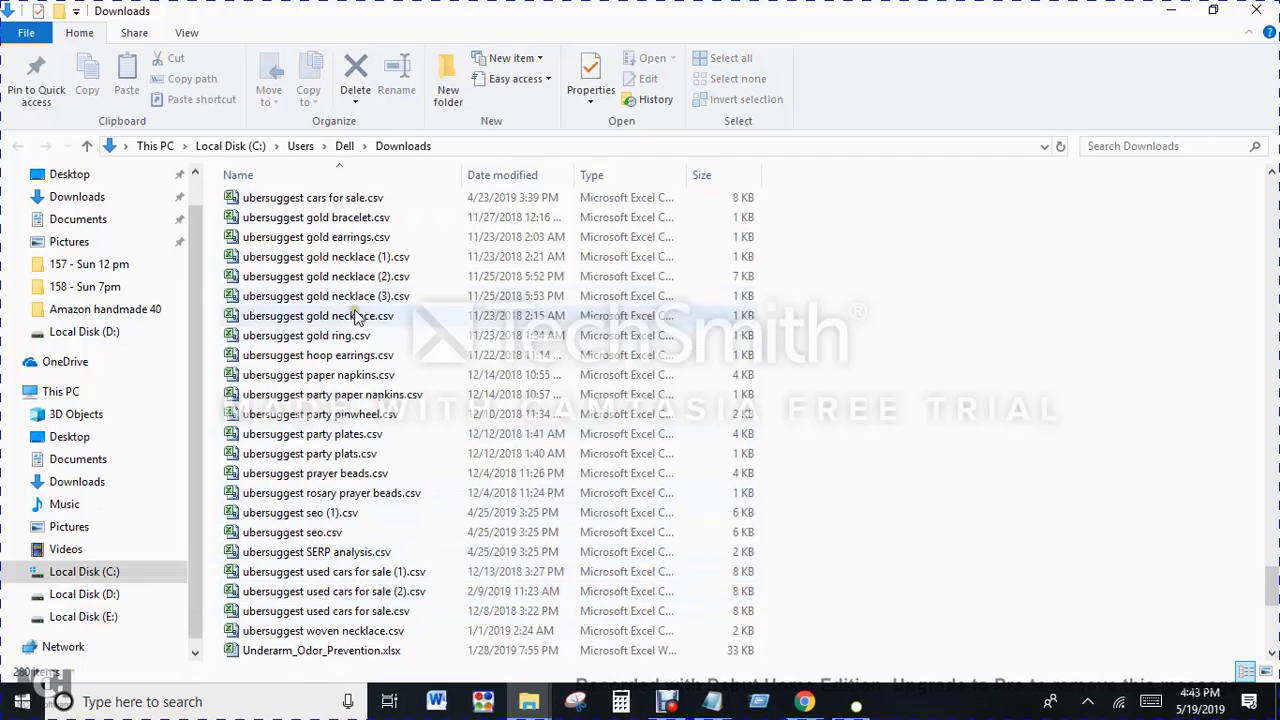
click(340, 199)
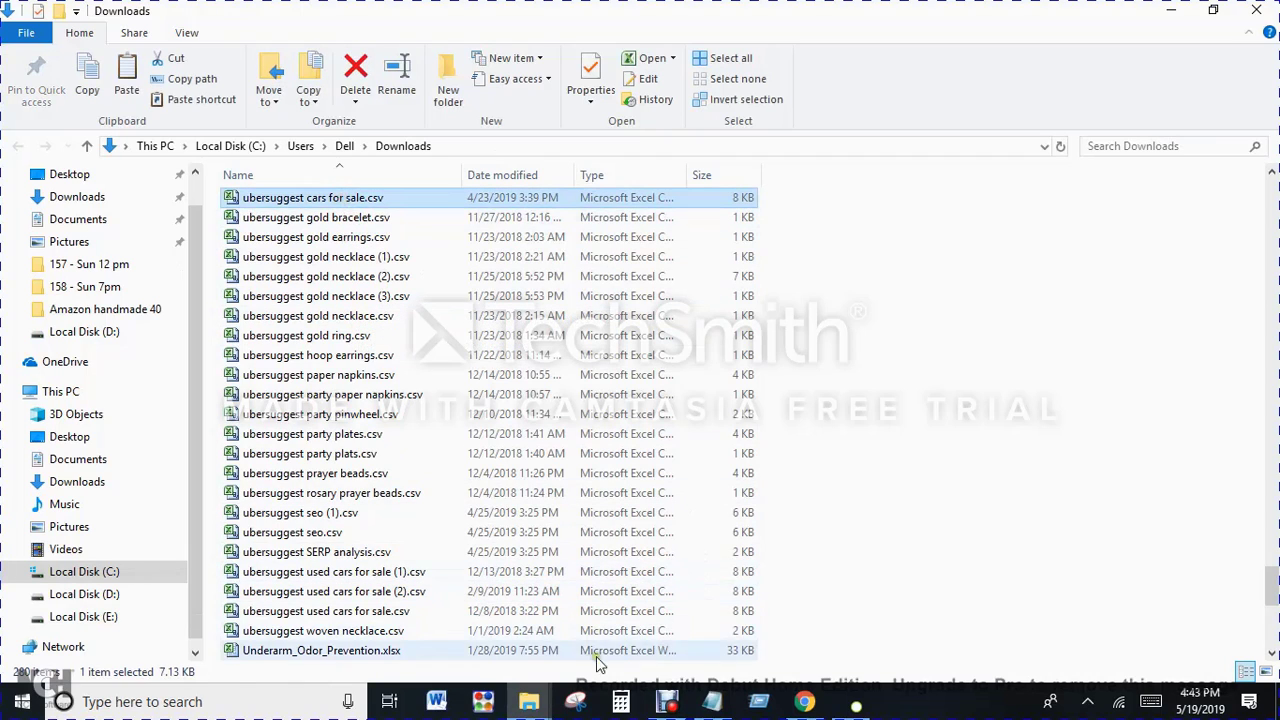
mouse_move(528, 700)
click(490, 668)
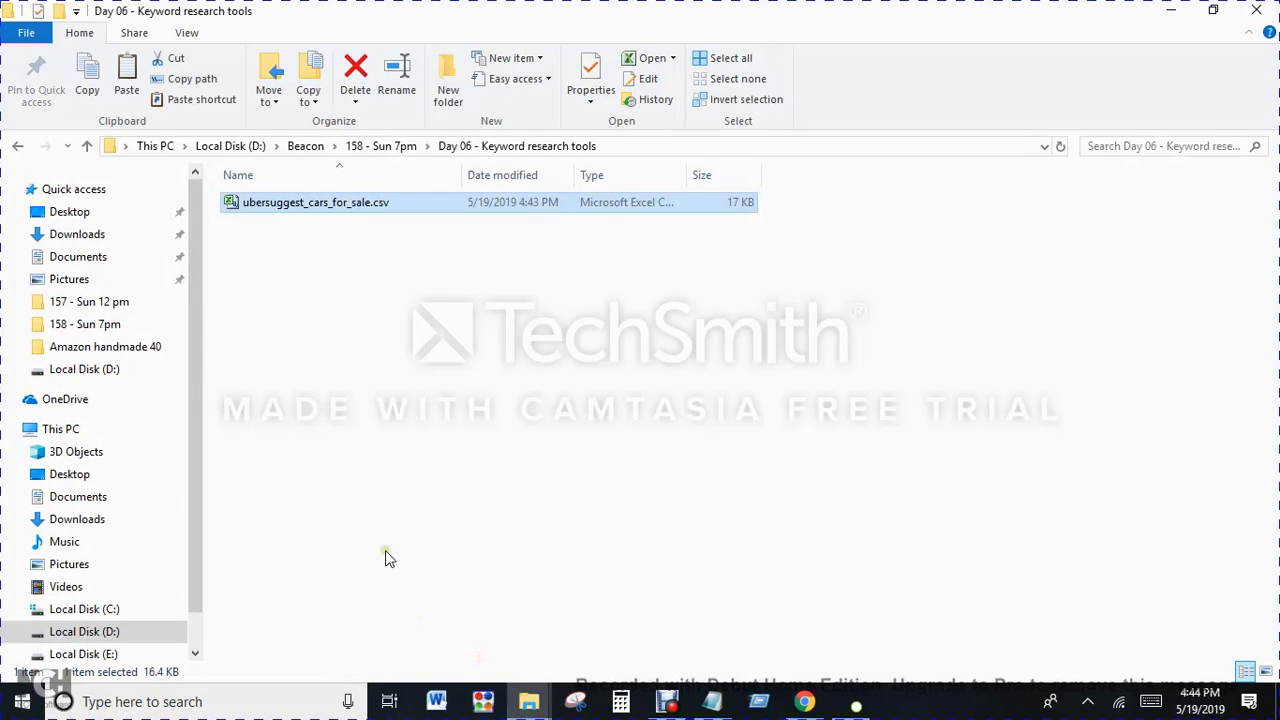
key(ctrl+v)
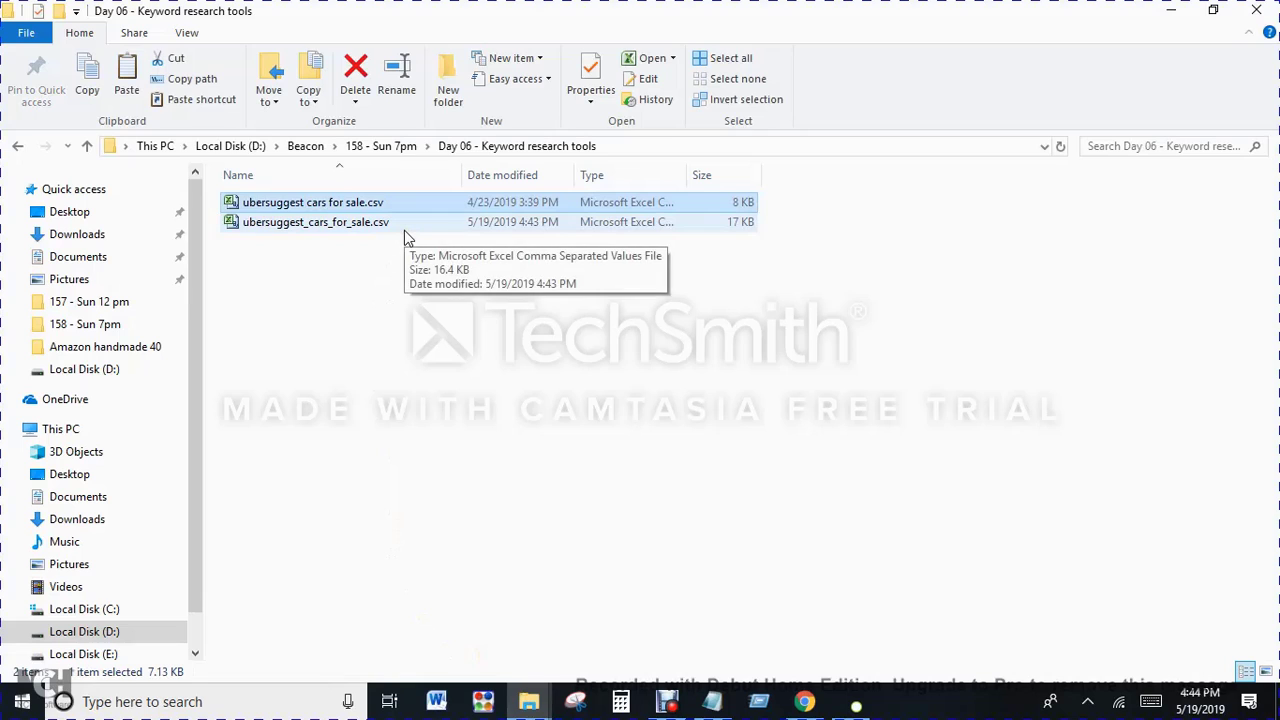
Step: Open ubersuggest_cars_for_sale.csv in Excel and delete the No column
click(404, 230)
double_click(405, 229)
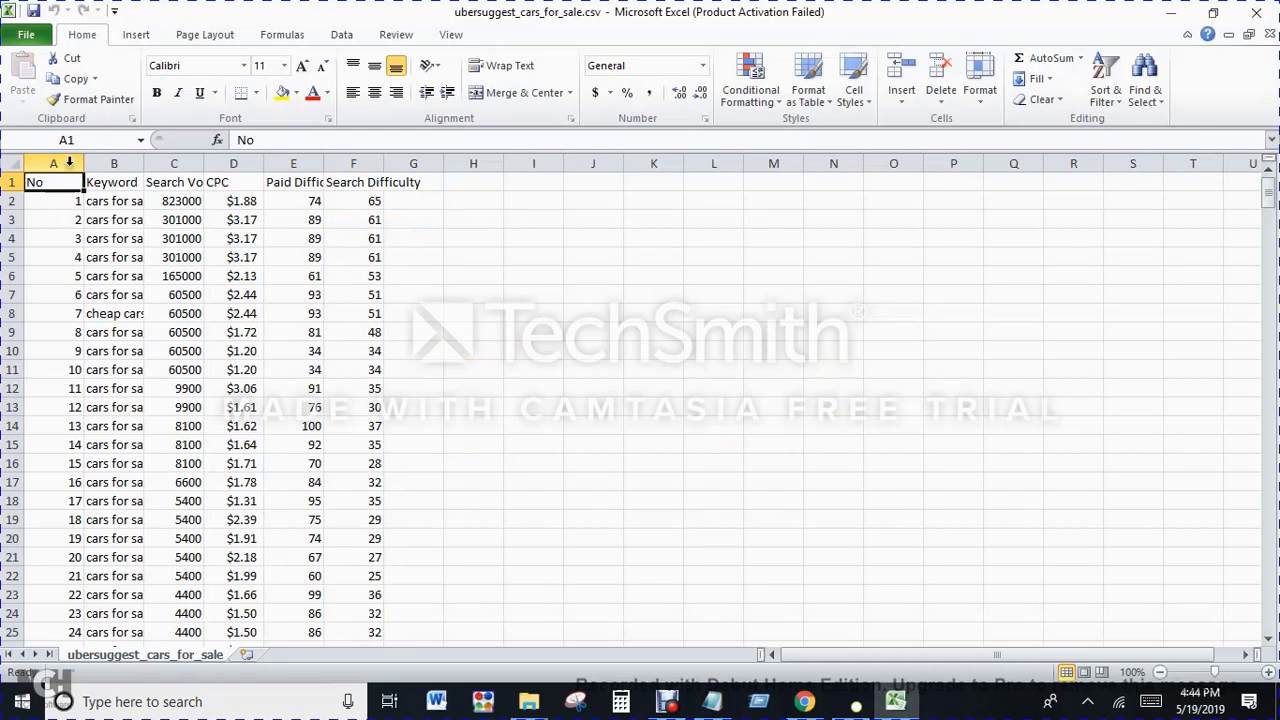
mouse_move(84, 168)
mouse_down()
mouse_move(187, 168)
mouse_move(62, 165)
mouse_up()
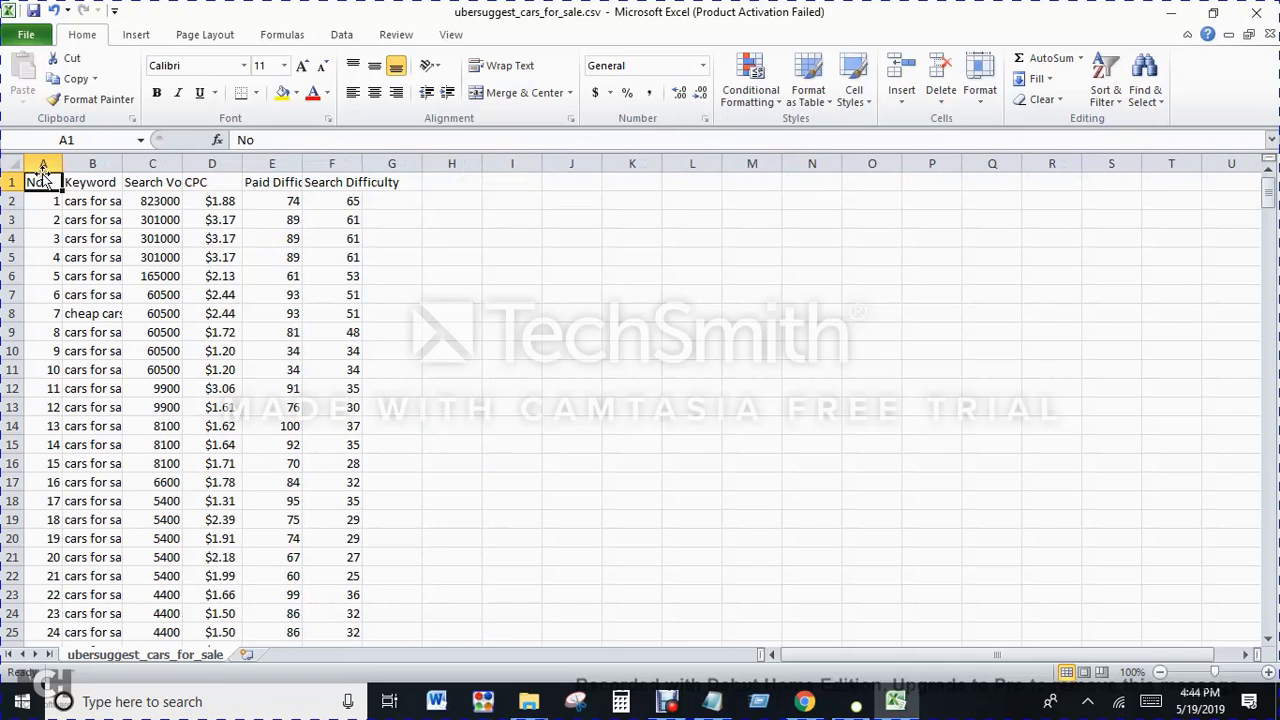
click(43, 164)
right_click(42, 168)
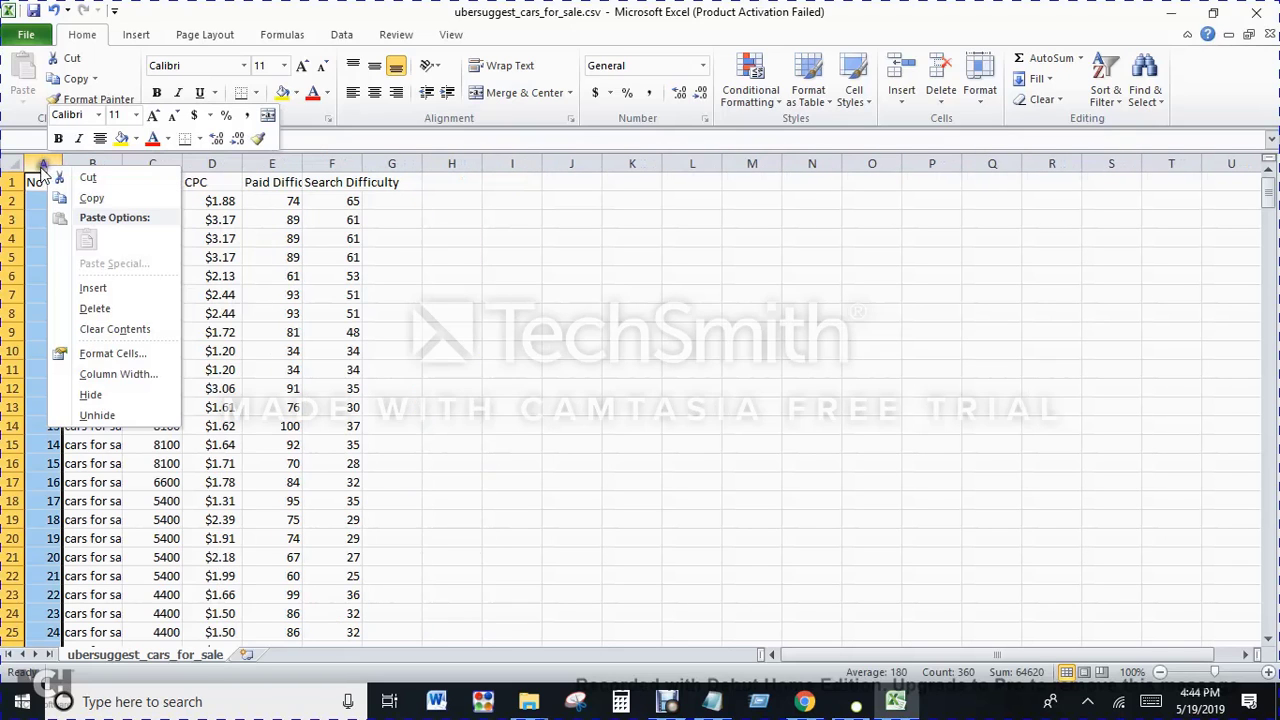
click(95, 308)
Step: Widen the Keyword, Search Volume, CPC and Paid Difficulty columns to show their full contents, and dismiss the Office activation dialog
drag(83, 165, 323, 167)
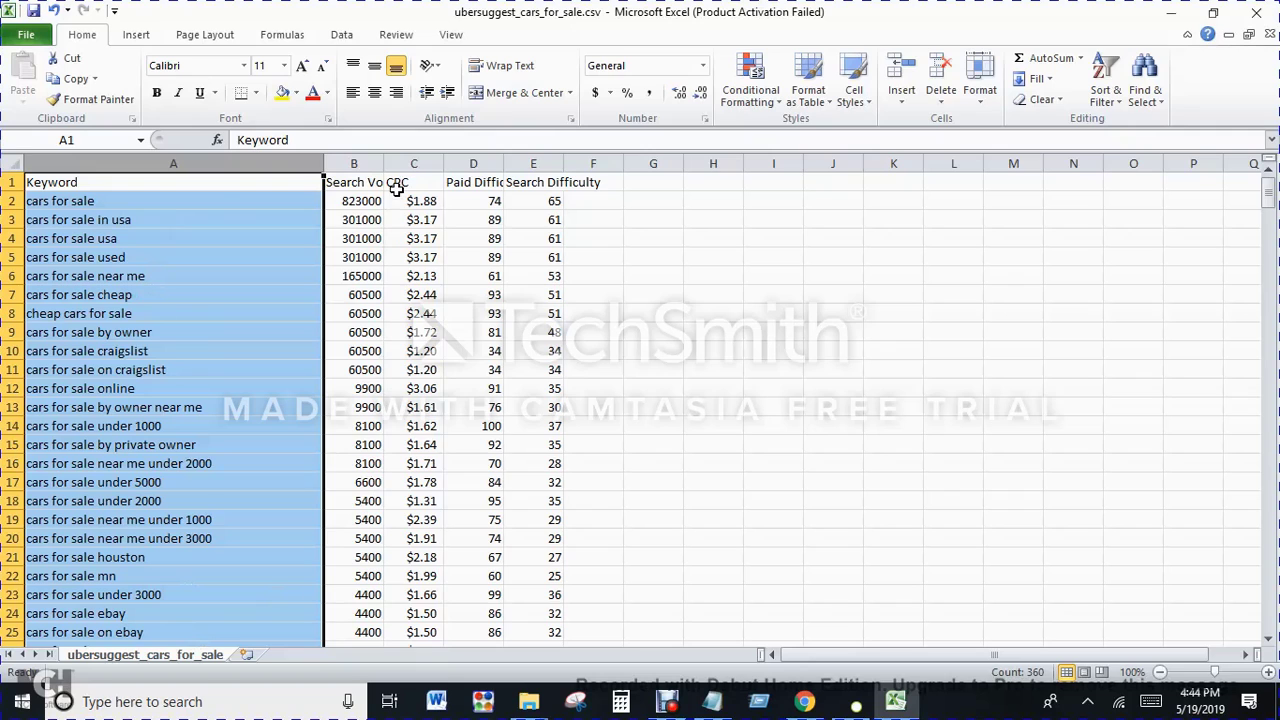
drag(376, 161, 472, 163)
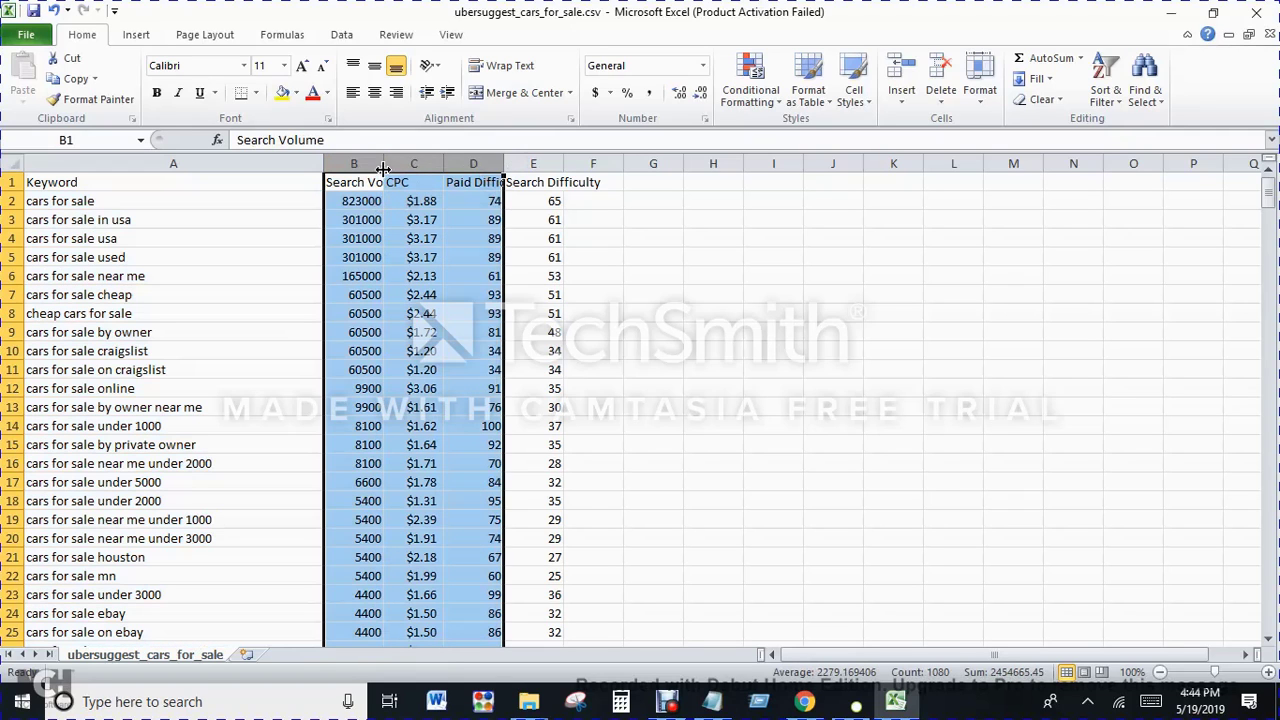
drag(384, 163, 454, 163)
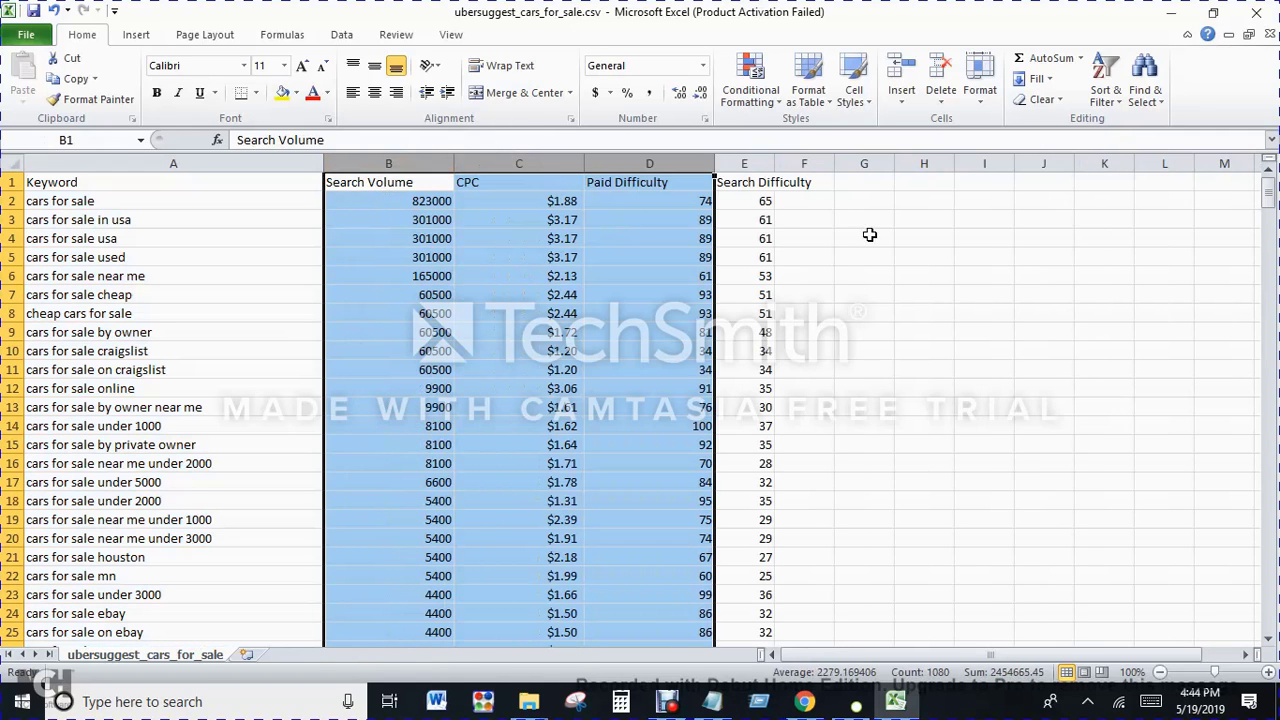
click(1160, 256)
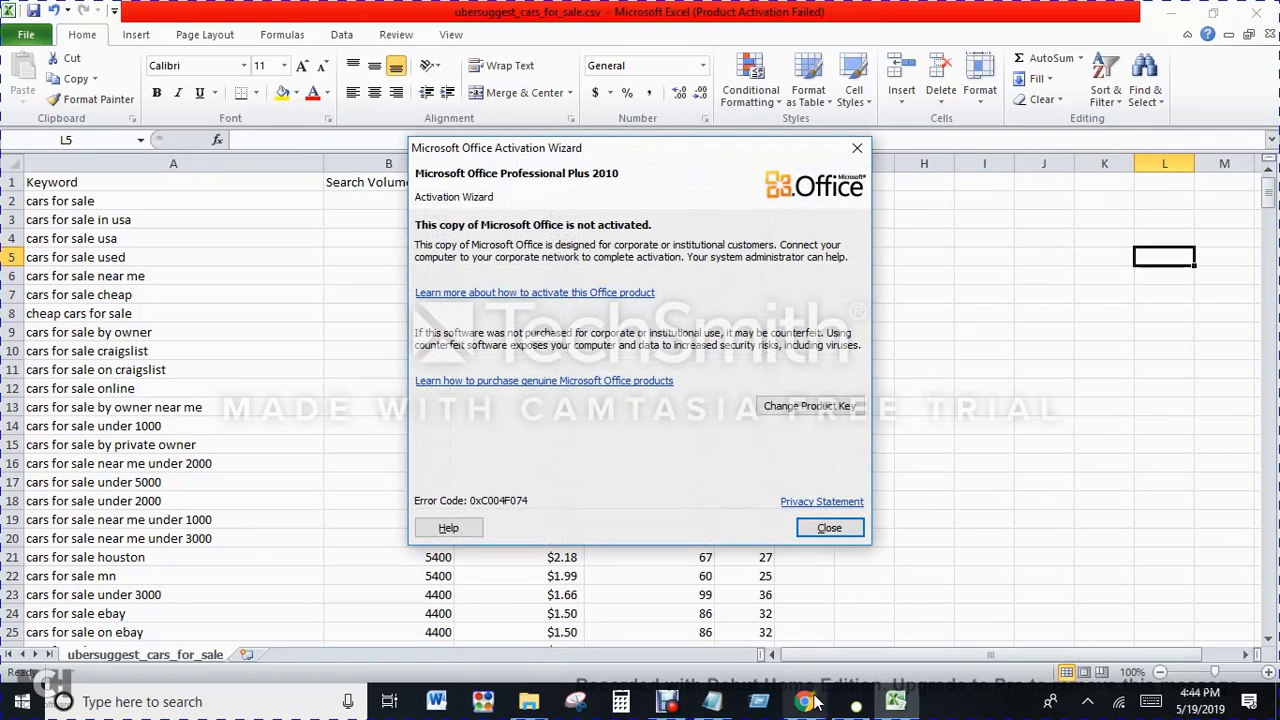
click(836, 526)
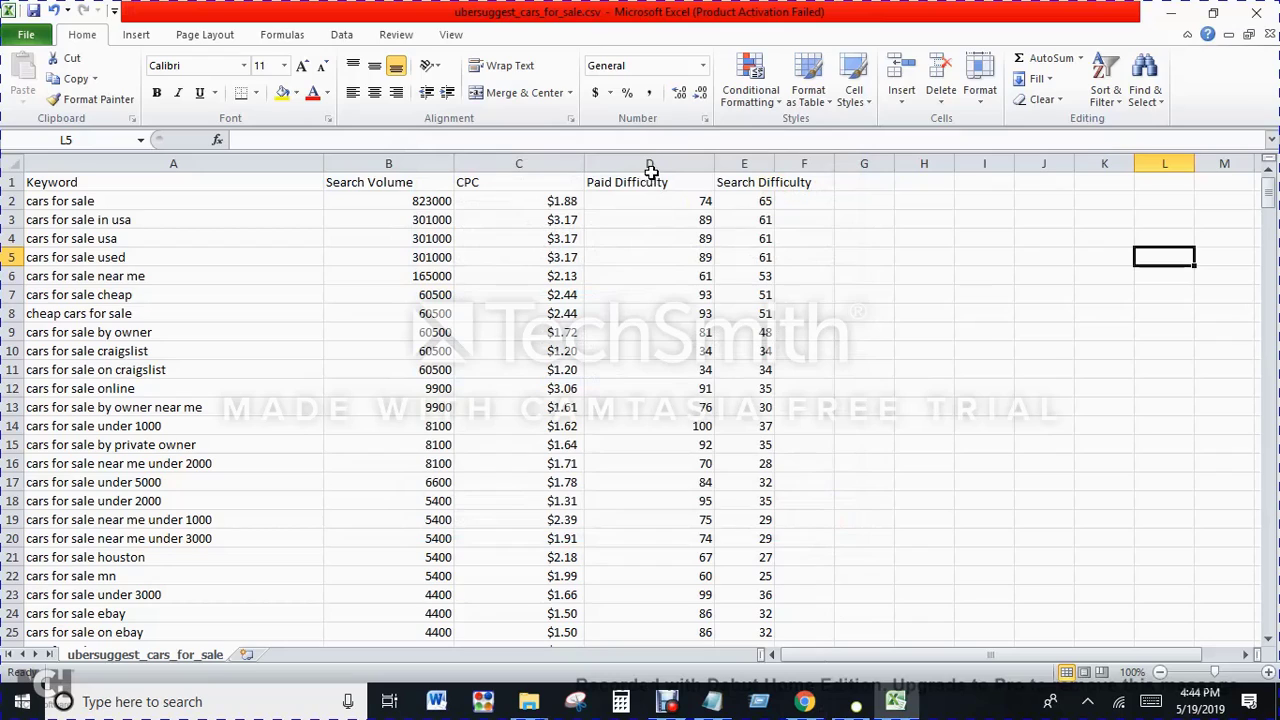
Step: Delete the Paid Difficulty column and widen the Search Difficulty column to fit its heading
click(652, 164)
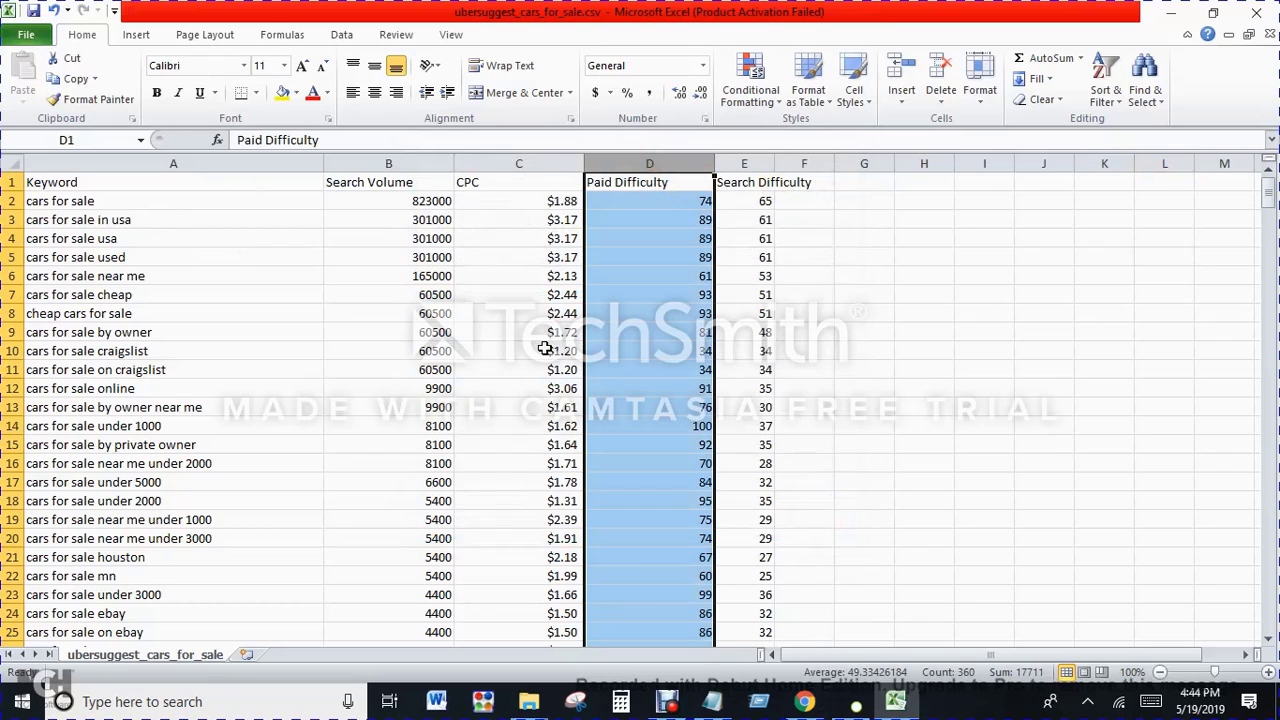
right_click(658, 166)
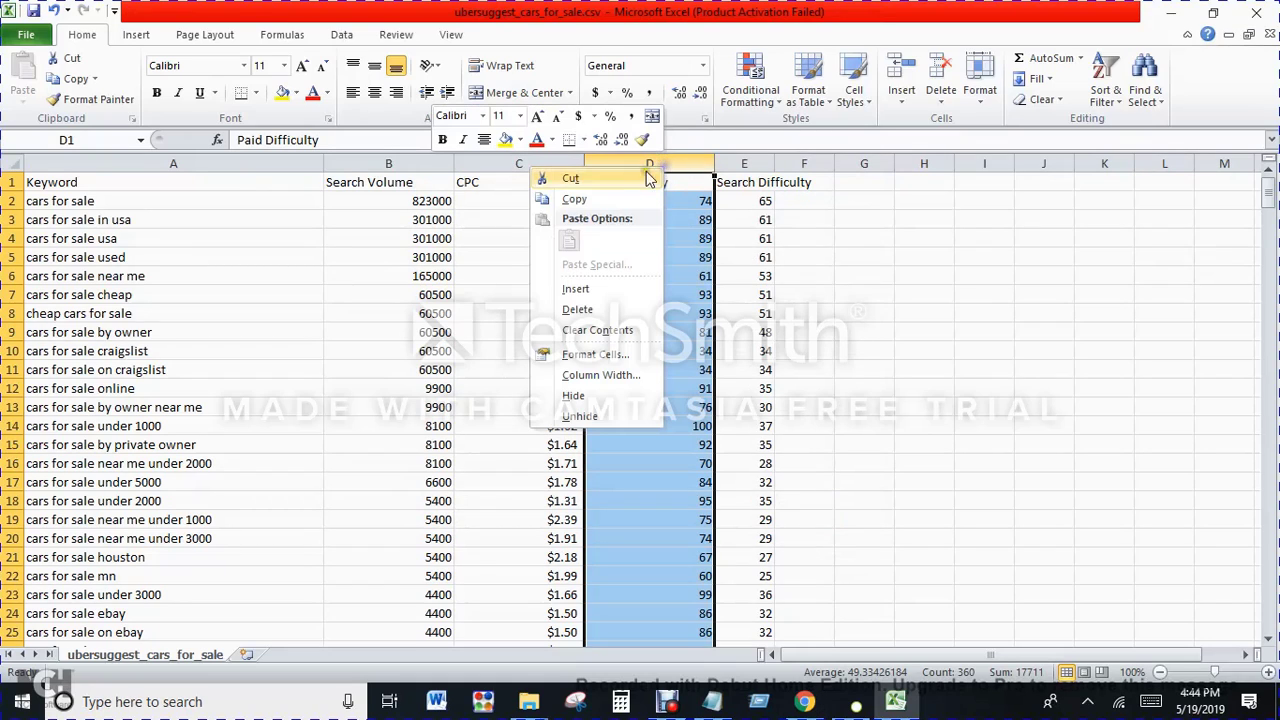
click(580, 310)
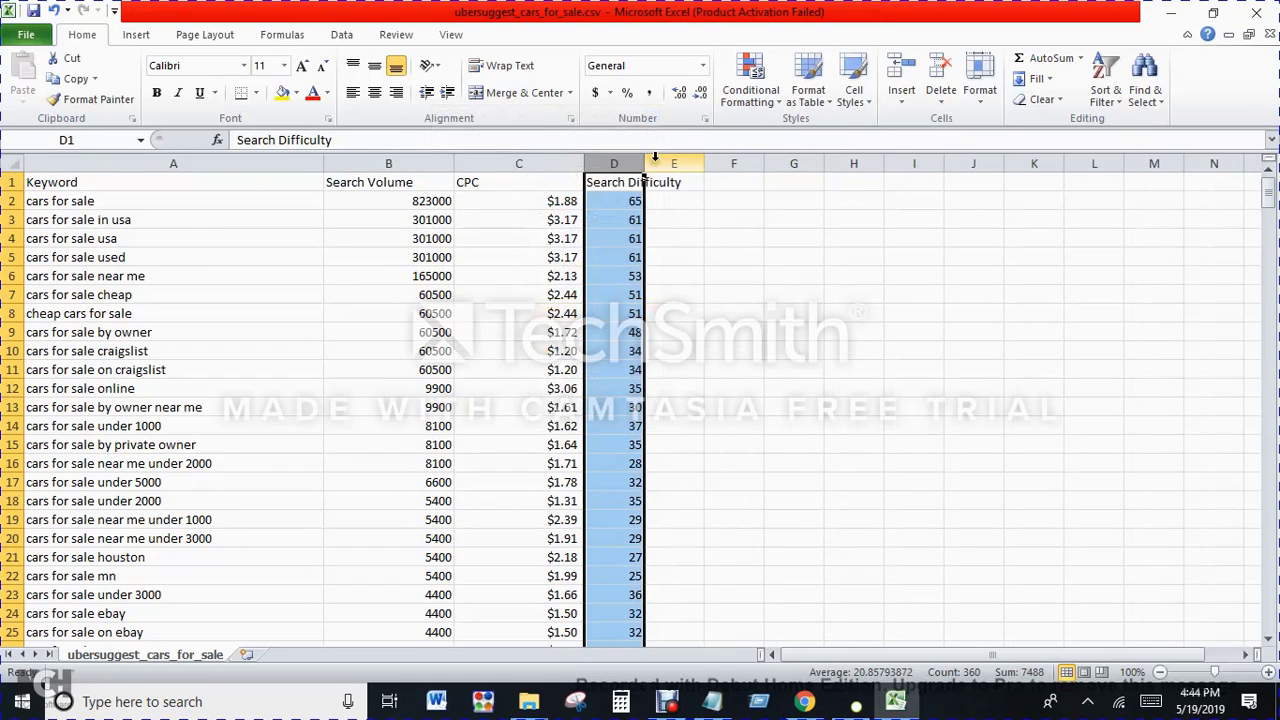
drag(641, 166, 702, 166)
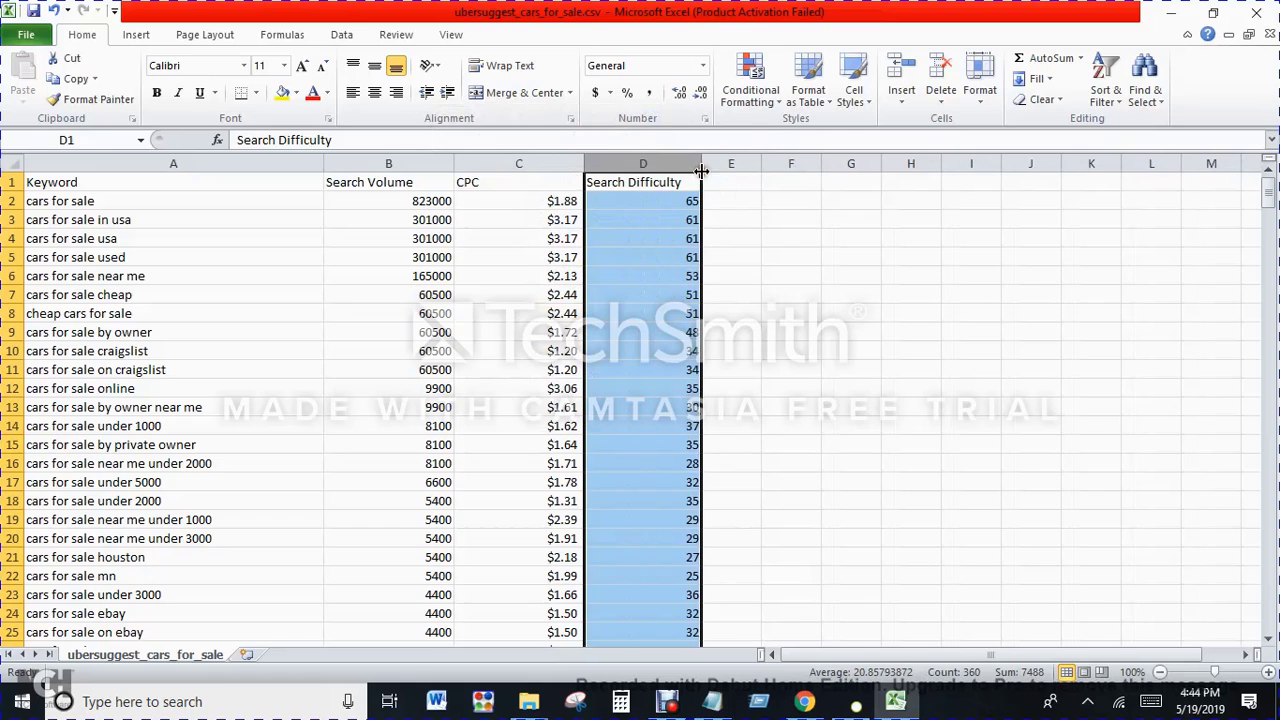
scroll(646, 477, down, 20)
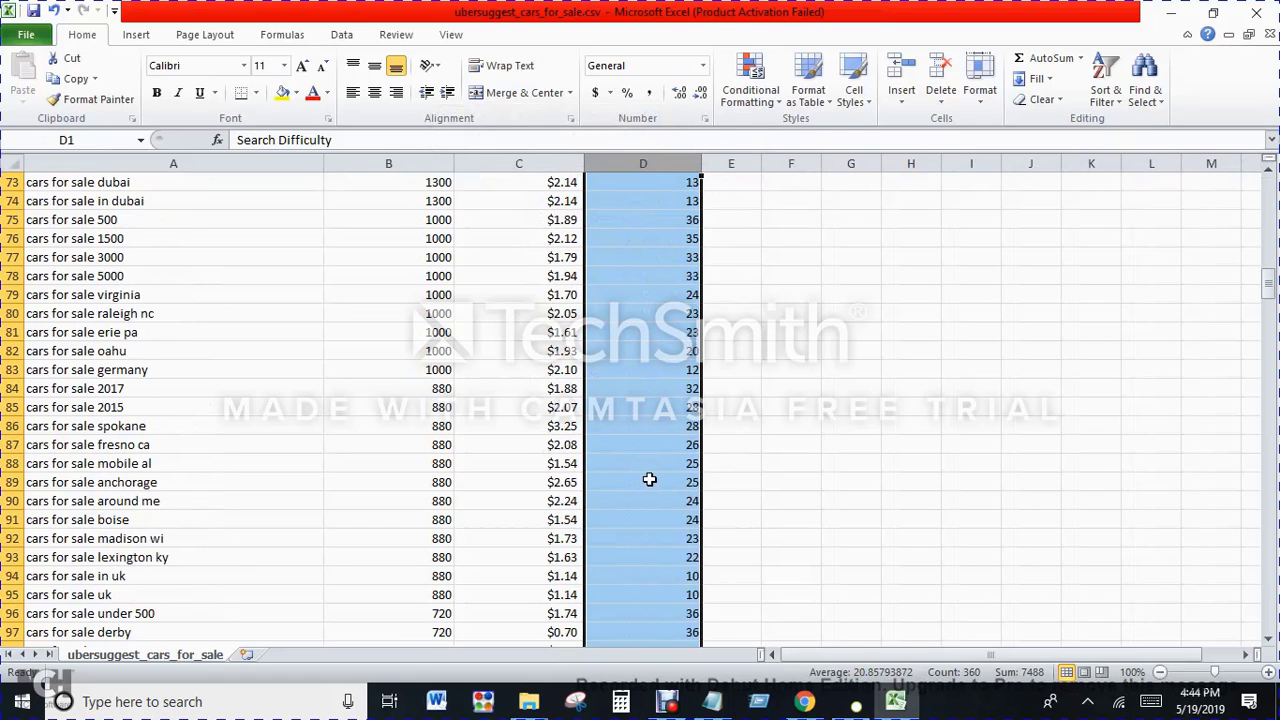
scroll(652, 480, up, 8)
scroll(660, 482, up, 16)
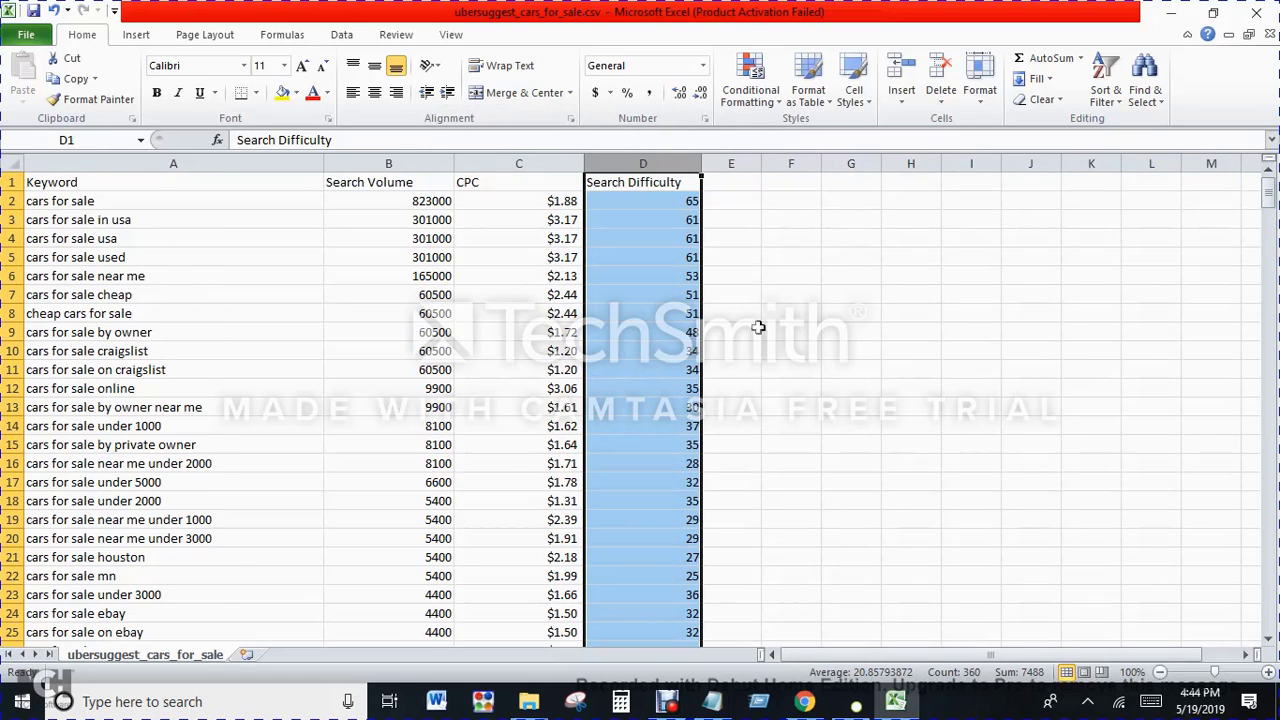
Step: Look through the whole keyword list from the first row to the zero-volume keywords at the end
click(734, 239)
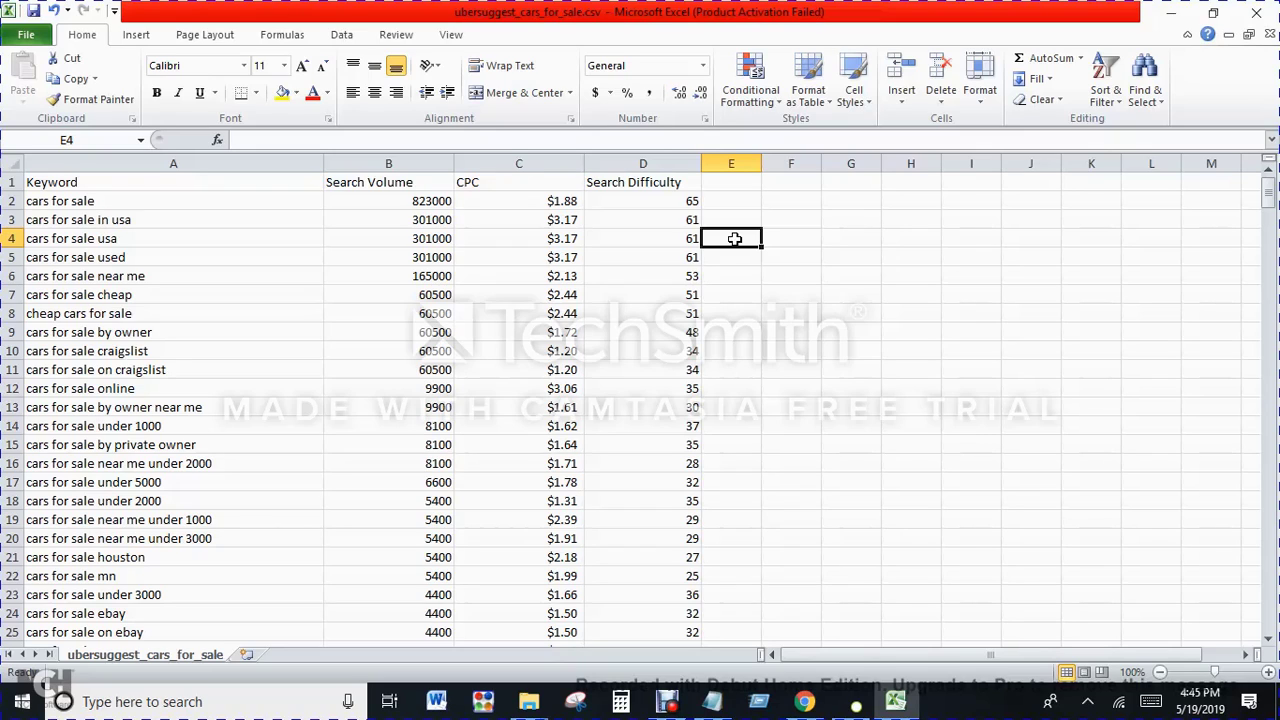
click(291, 200)
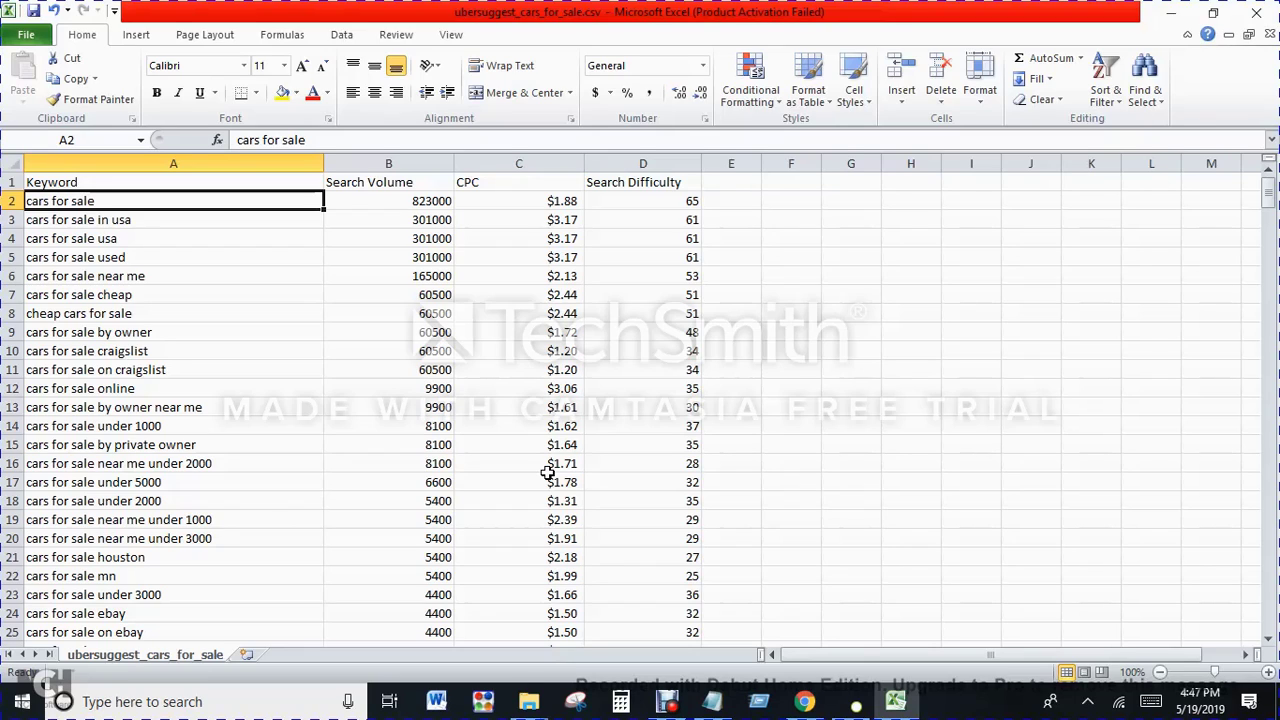
scroll(548, 472, down, 20)
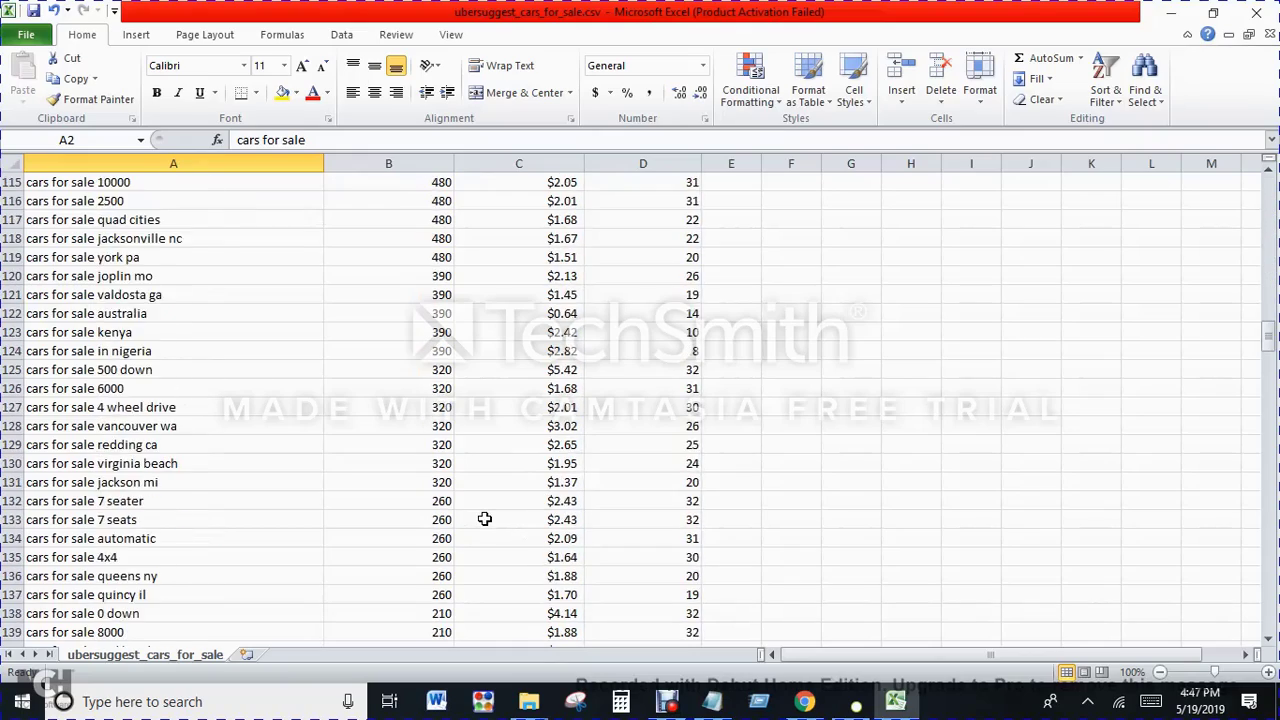
scroll(484, 518, down, 20)
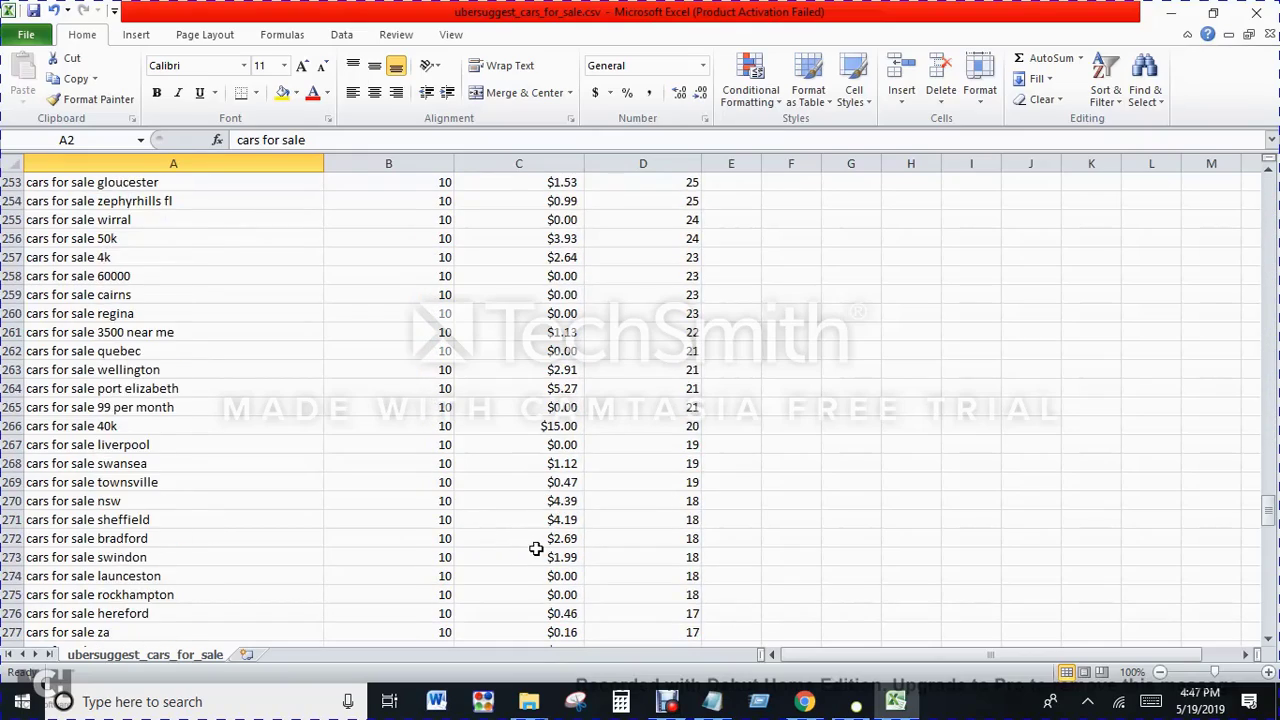
scroll(536, 549, down, 20)
scroll(551, 551, up, 8)
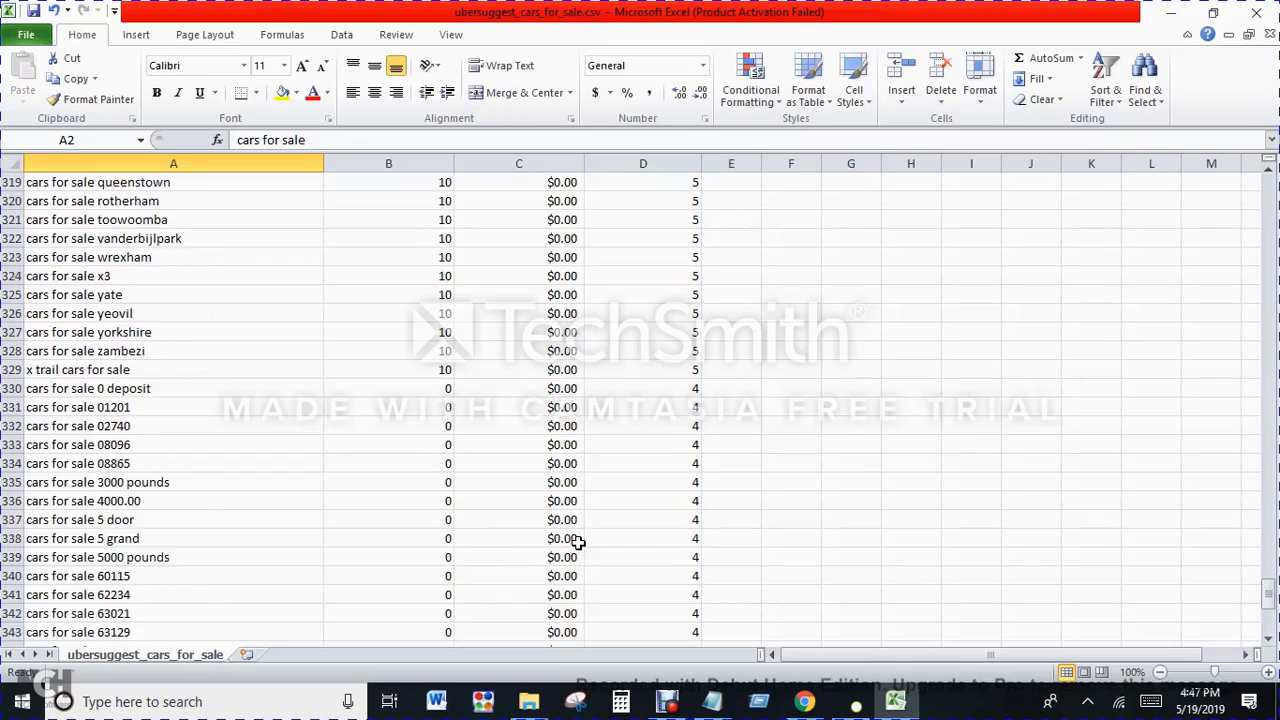
scroll(578, 541, up, 20)
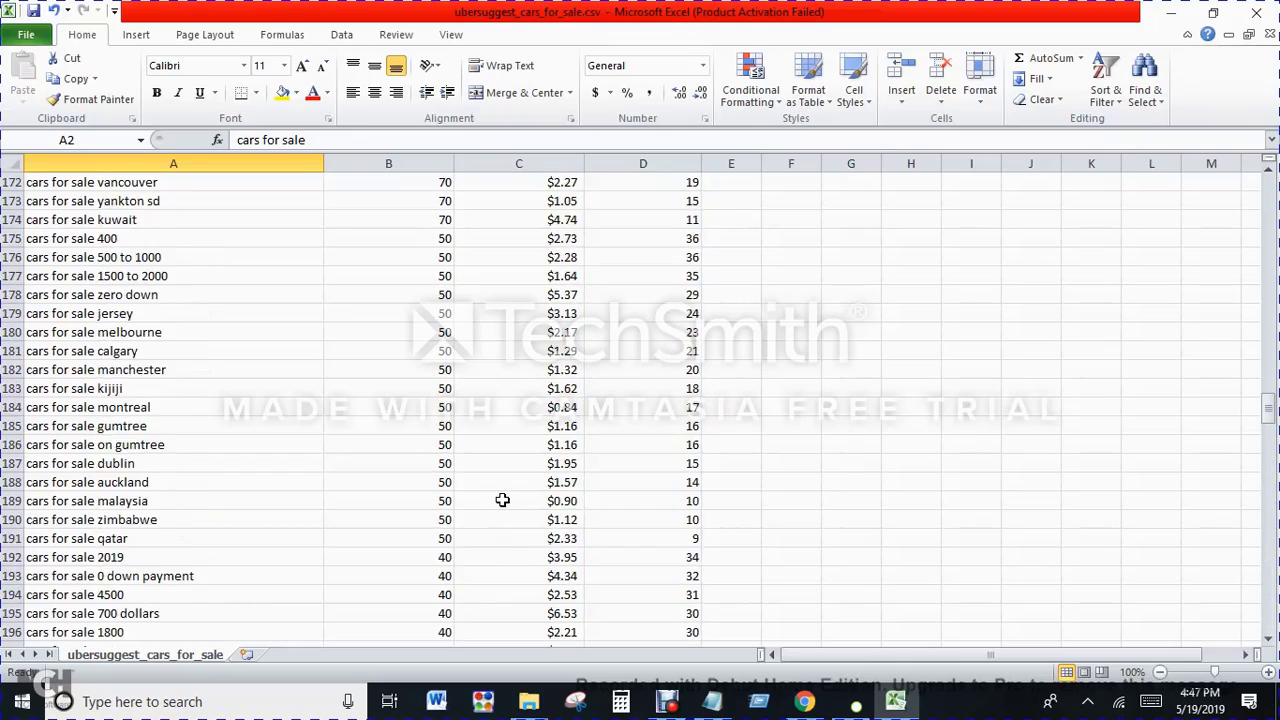
scroll(502, 500, up, 20)
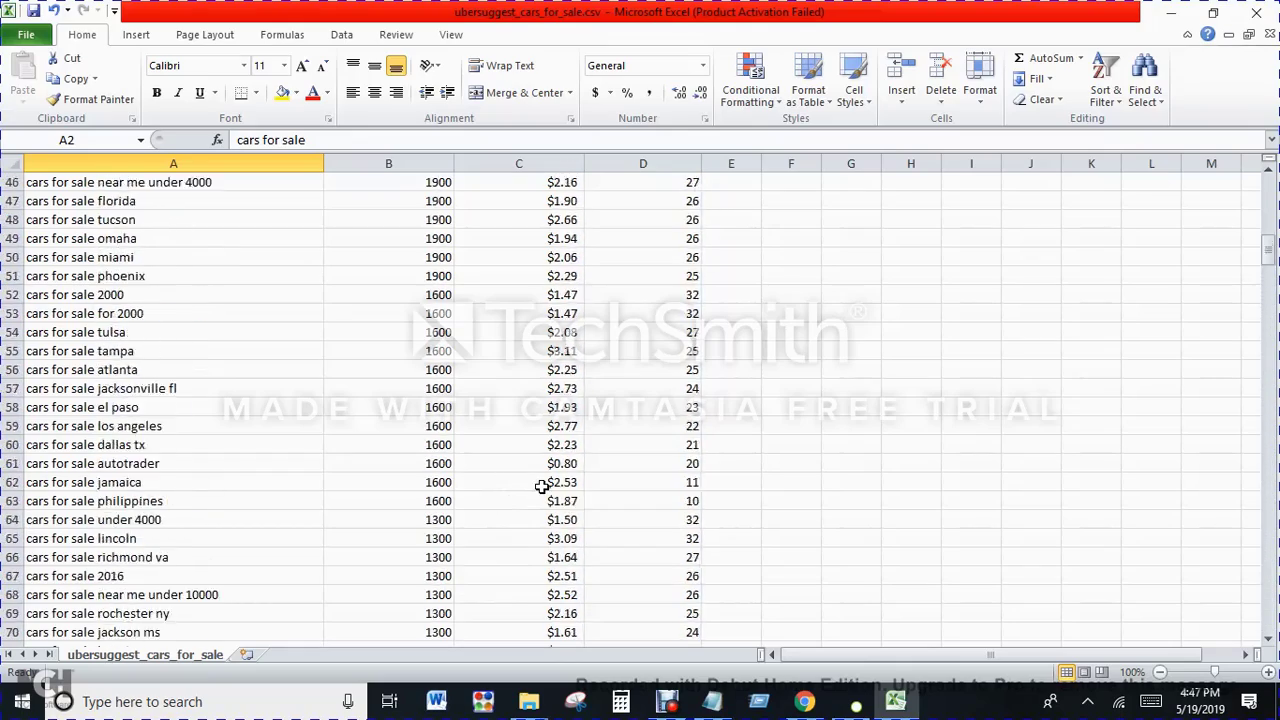
scroll(541, 487, up, 15)
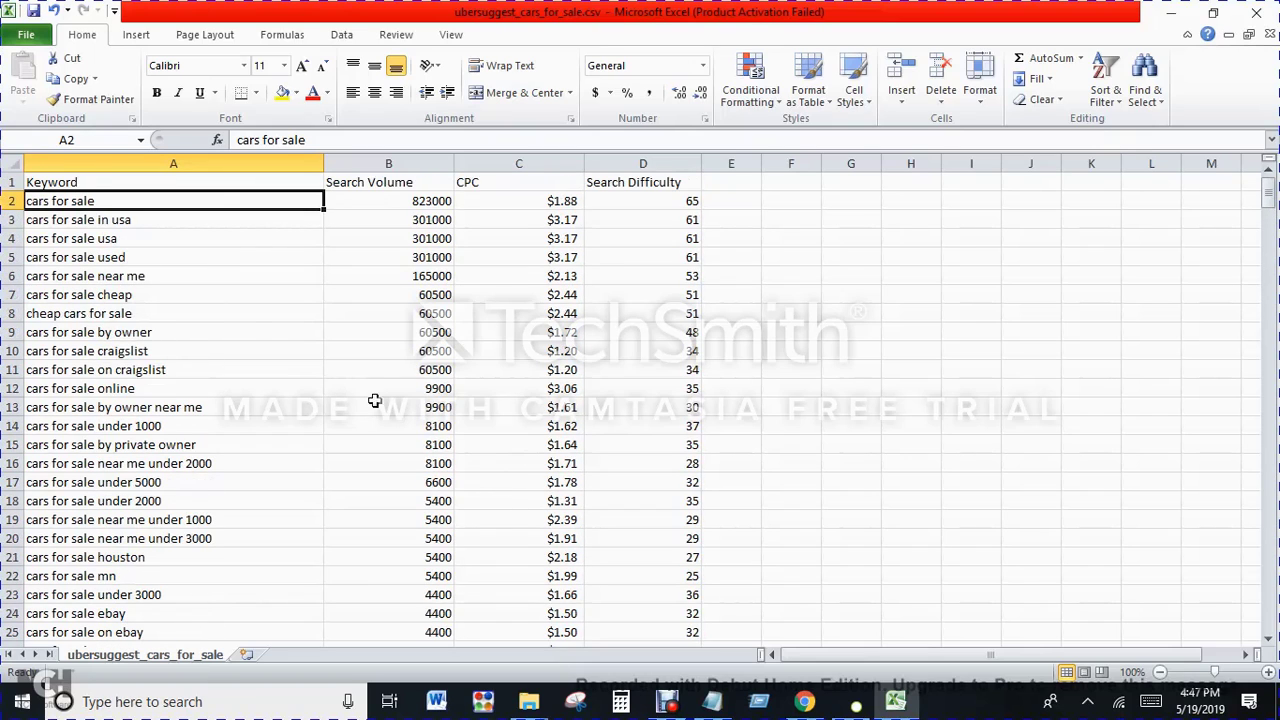
Step: Examine the Search Volume column across the upper rows of the keyword list
click(380, 165)
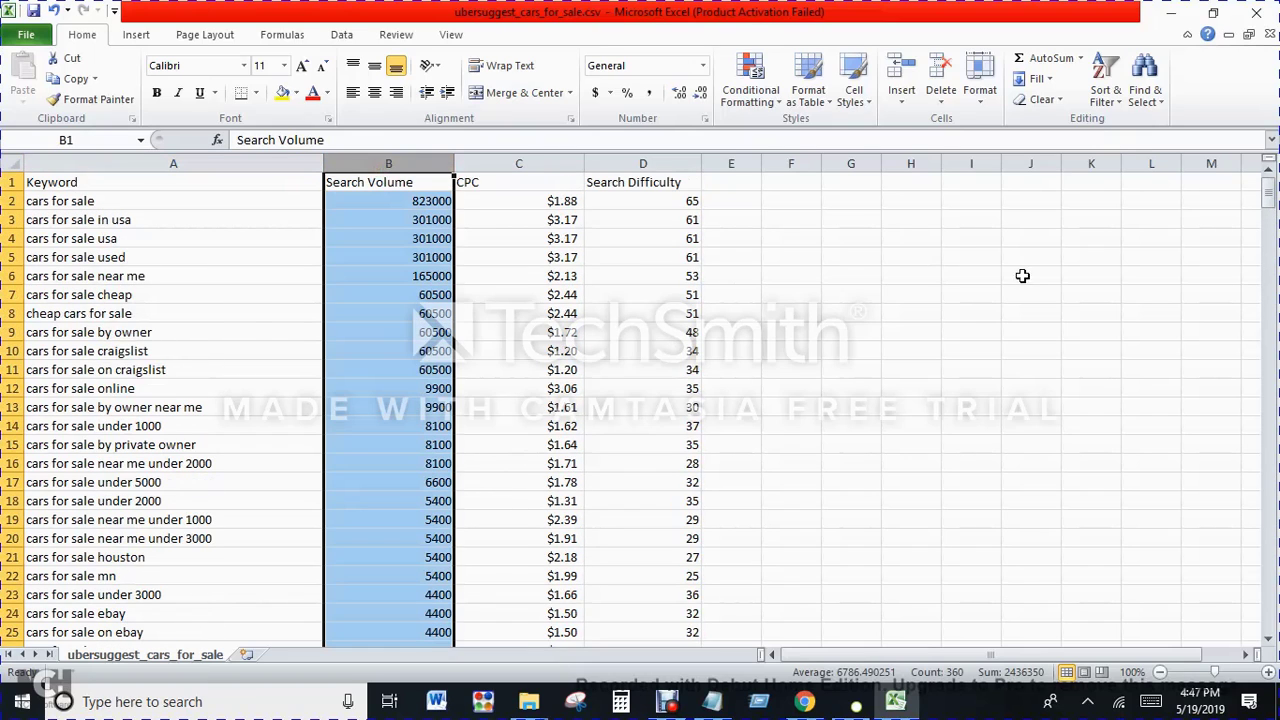
click(520, 164)
click(362, 166)
scroll(270, 348, down, 5)
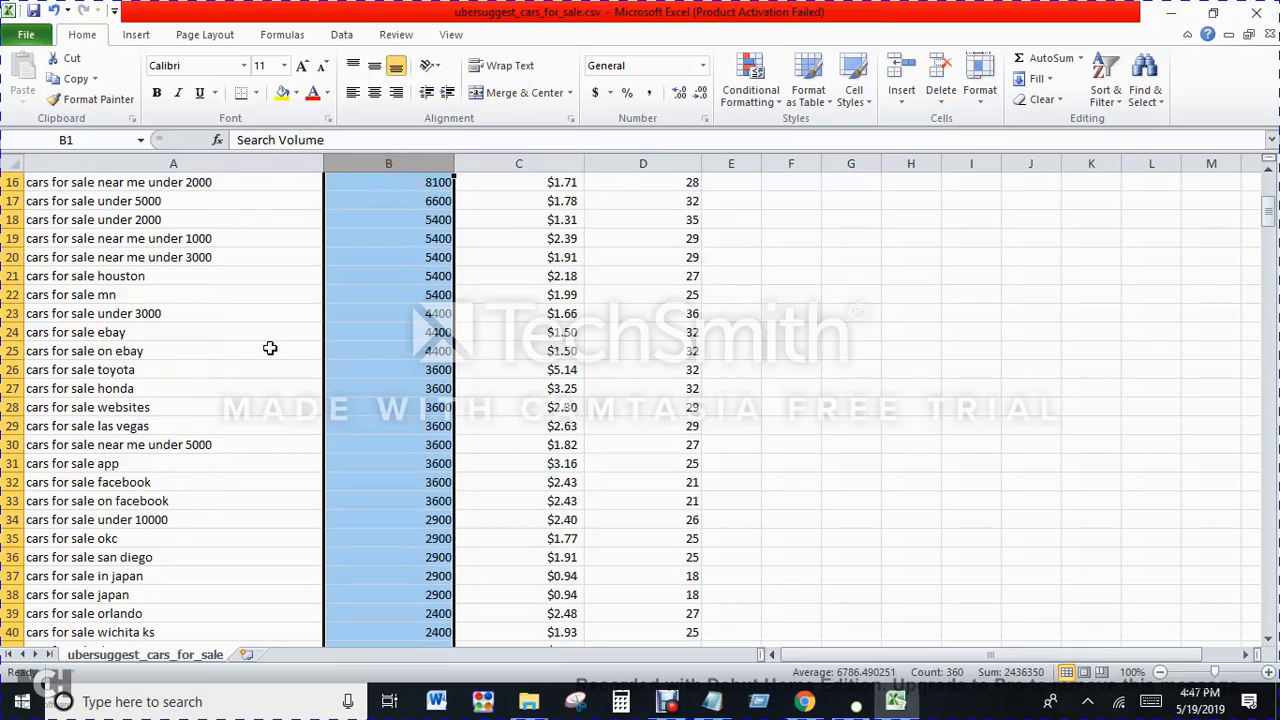
scroll(270, 348, down, 7)
click(851, 425)
scroll(430, 436, up, 12)
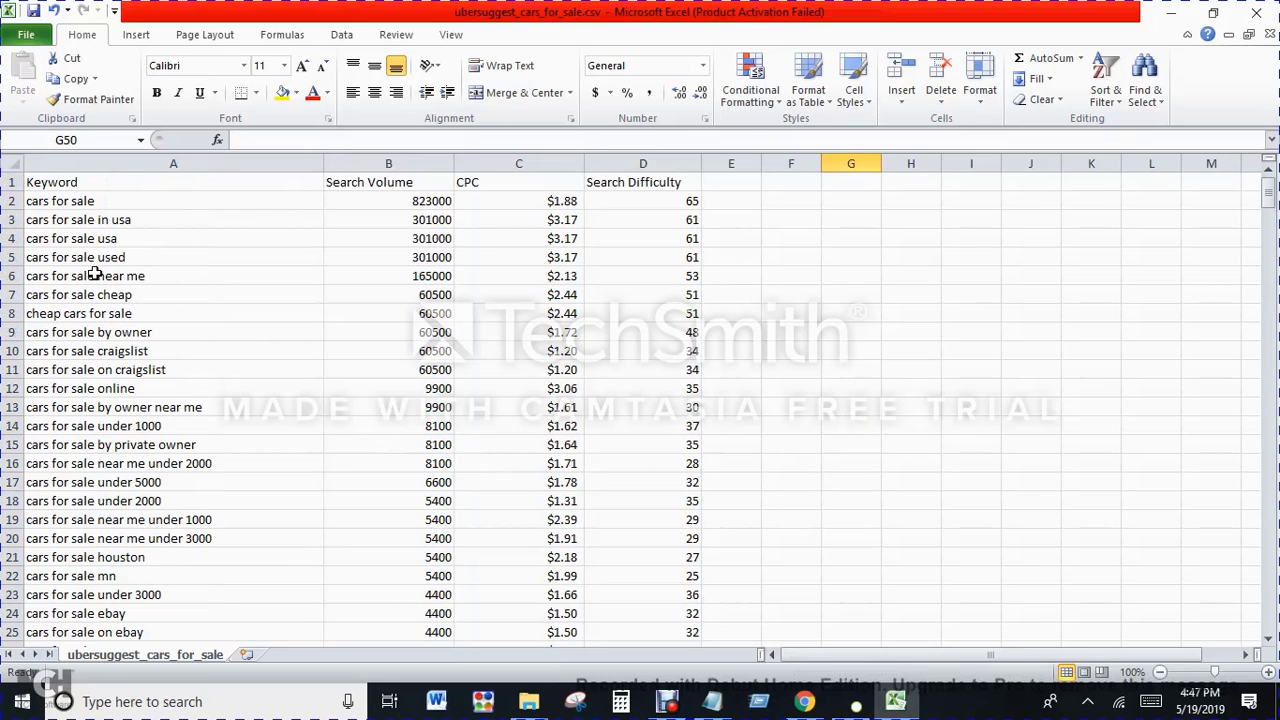
click(413, 162)
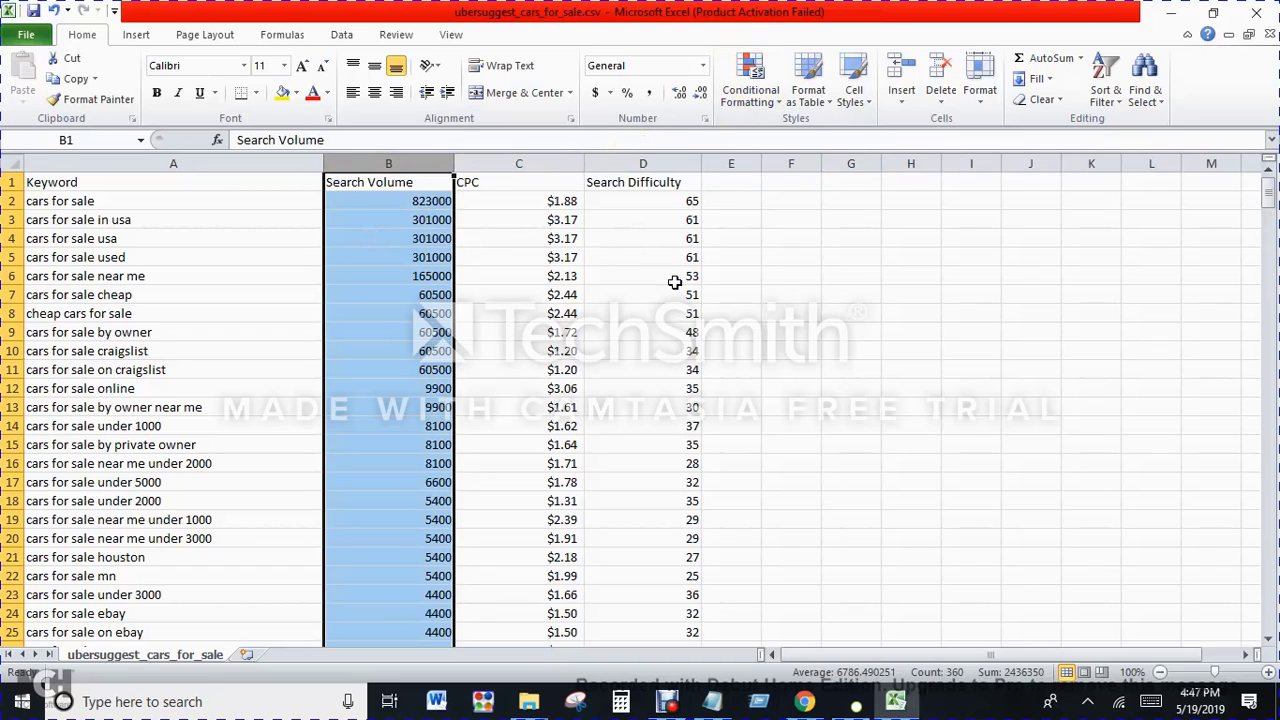
Step: Examine the Search Difficulty column down the full keyword list
click(667, 164)
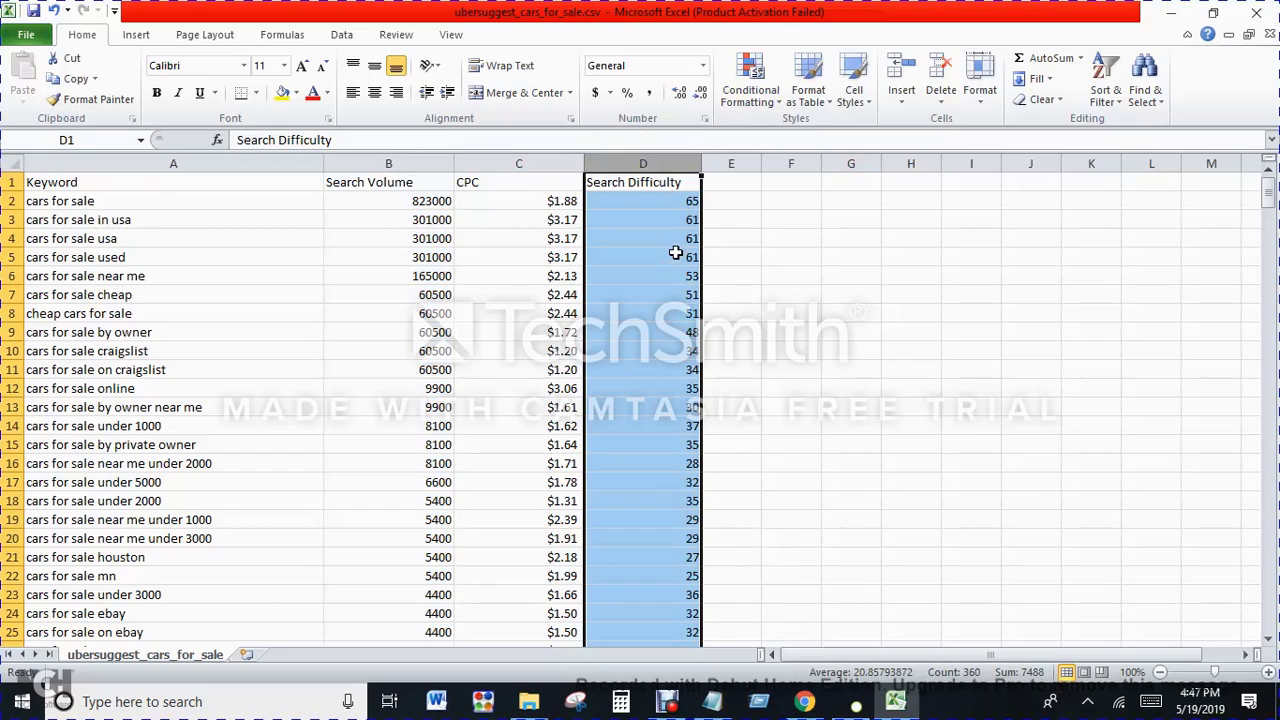
scroll(675, 253, down, 20)
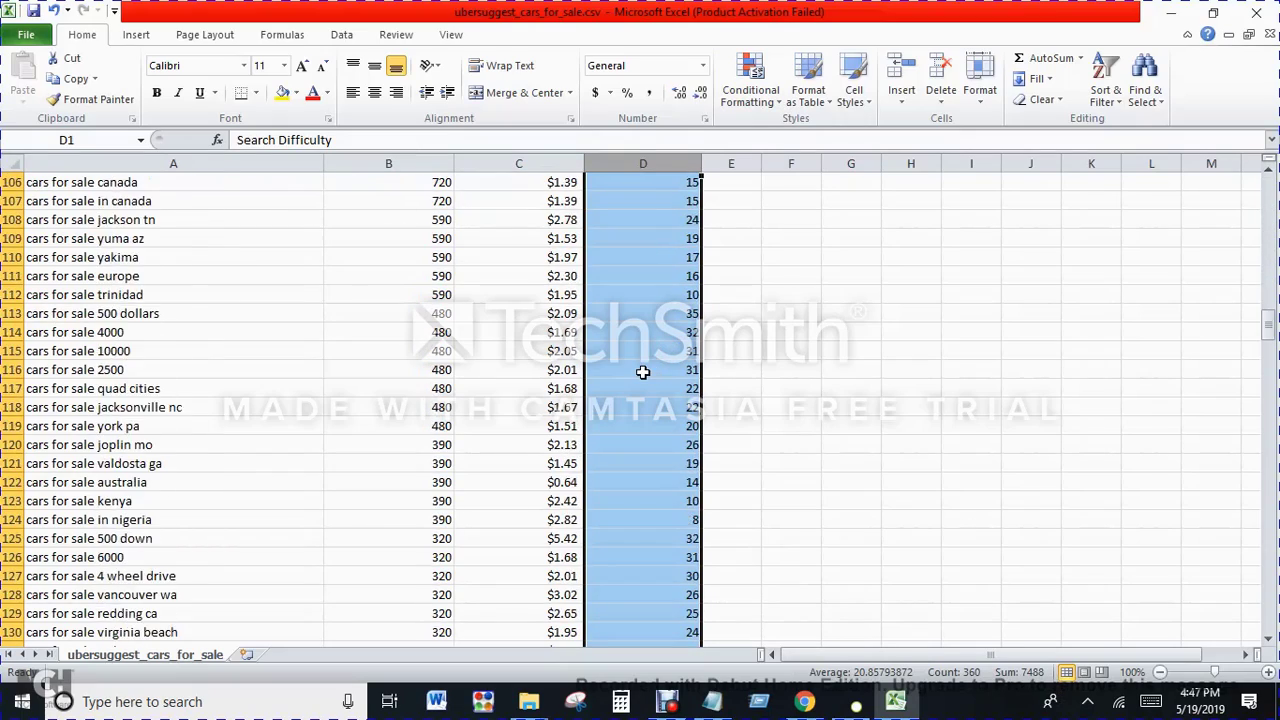
scroll(643, 372, down, 20)
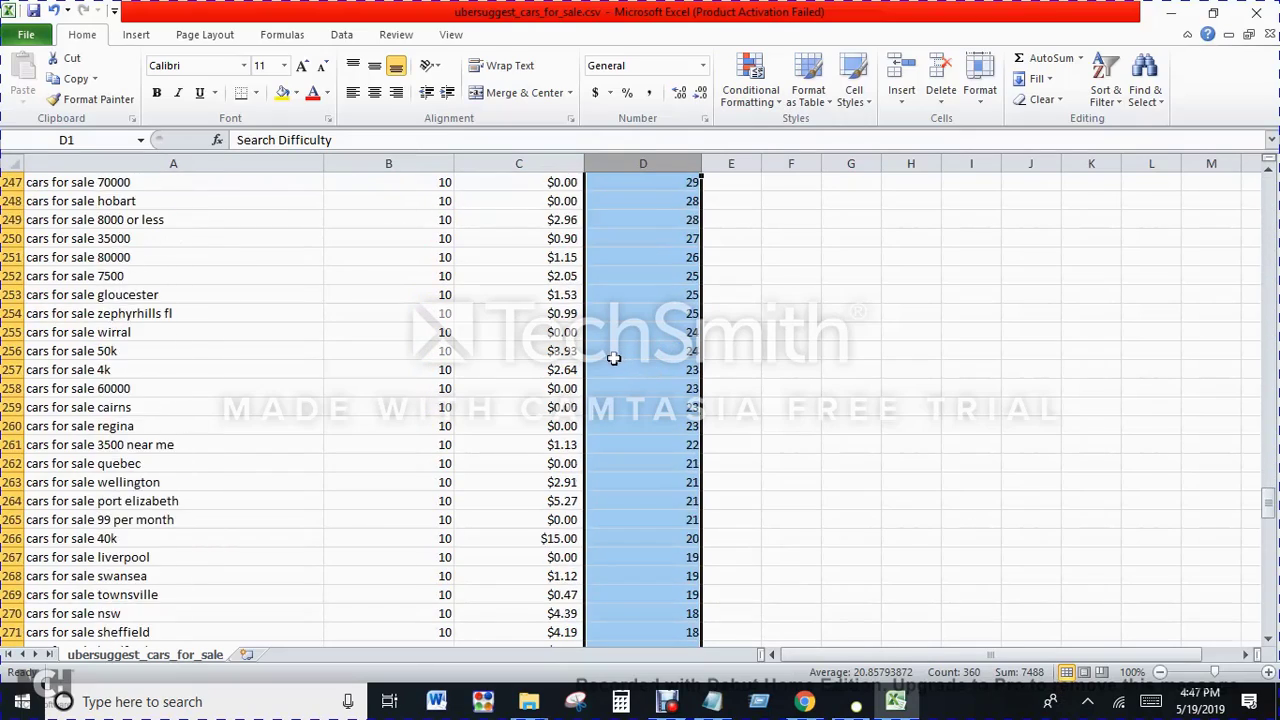
scroll(613, 358, down, 20)
scroll(598, 353, up, 20)
scroll(620, 348, up, 20)
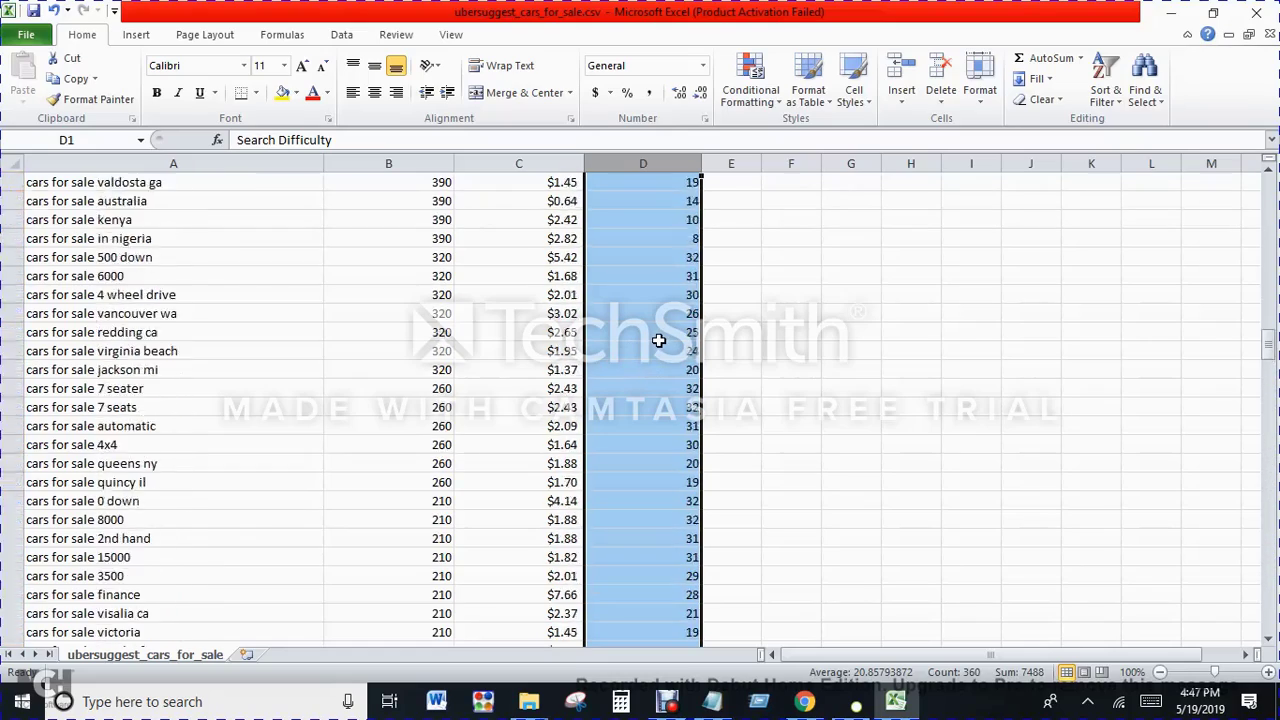
scroll(659, 341, up, 20)
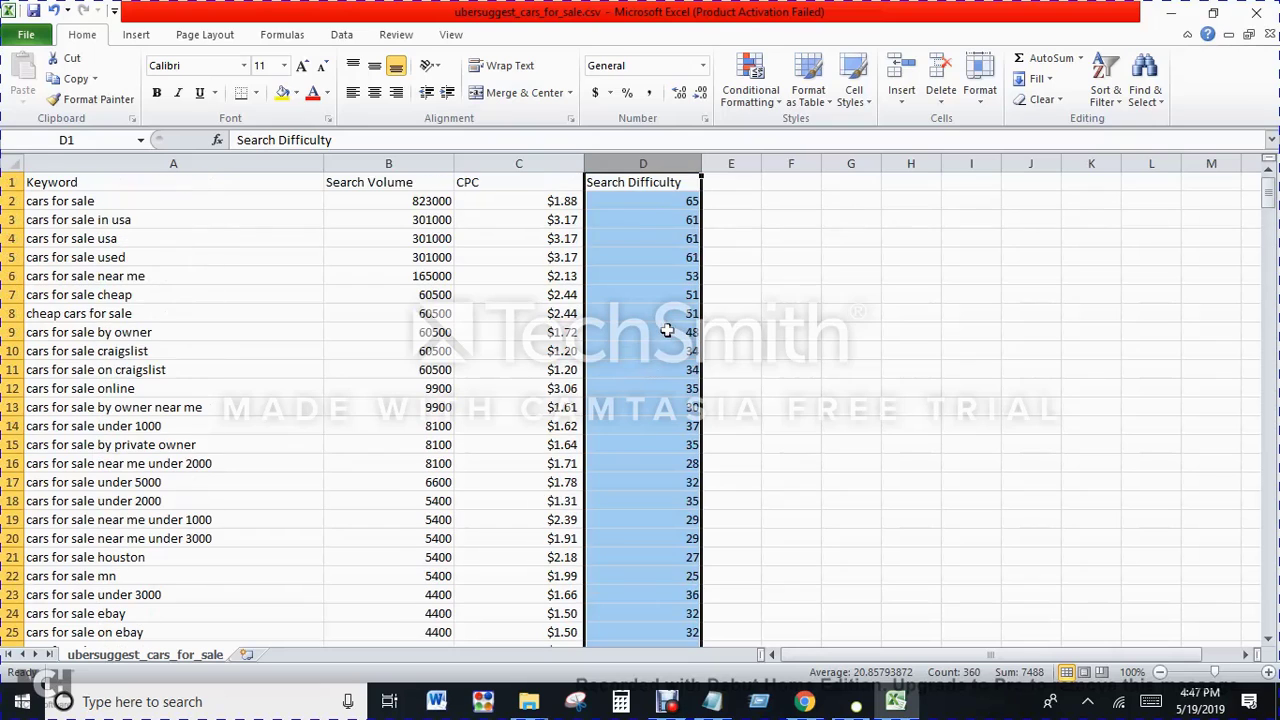
Step: Apply the Green - Yellow - Red Color Scale conditional formatting to the Search Volume column
click(378, 163)
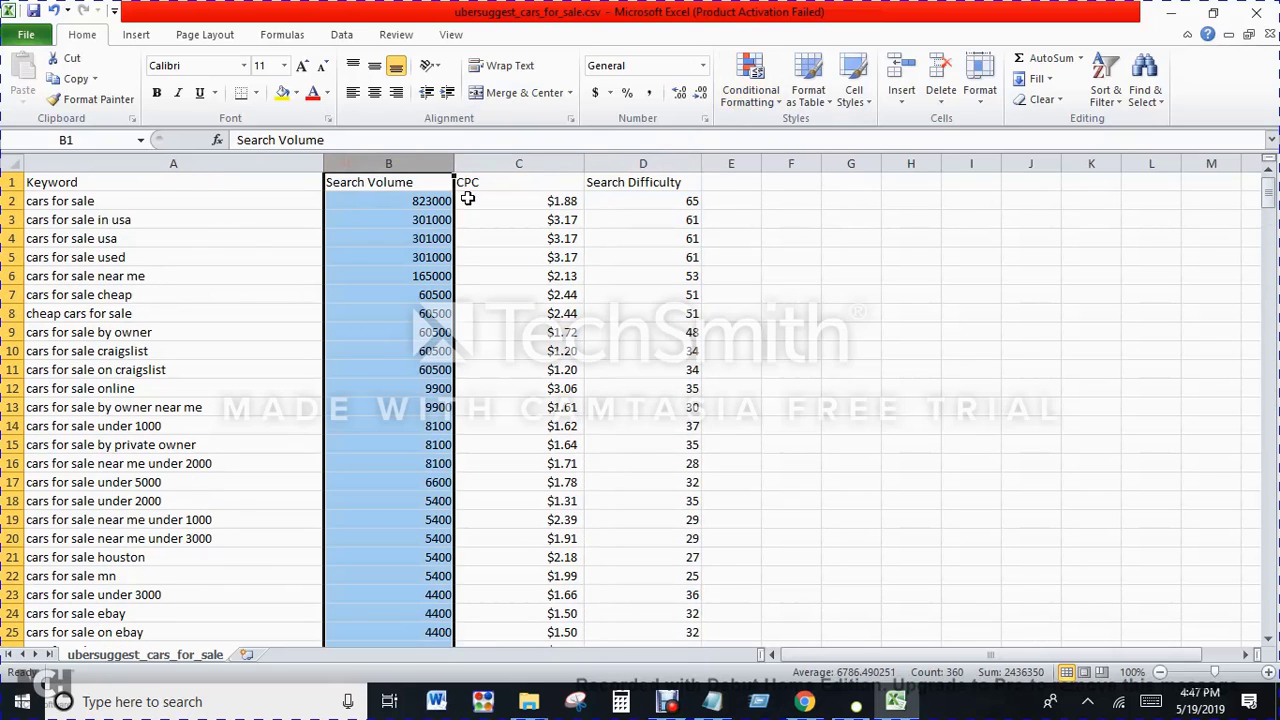
click(750, 85)
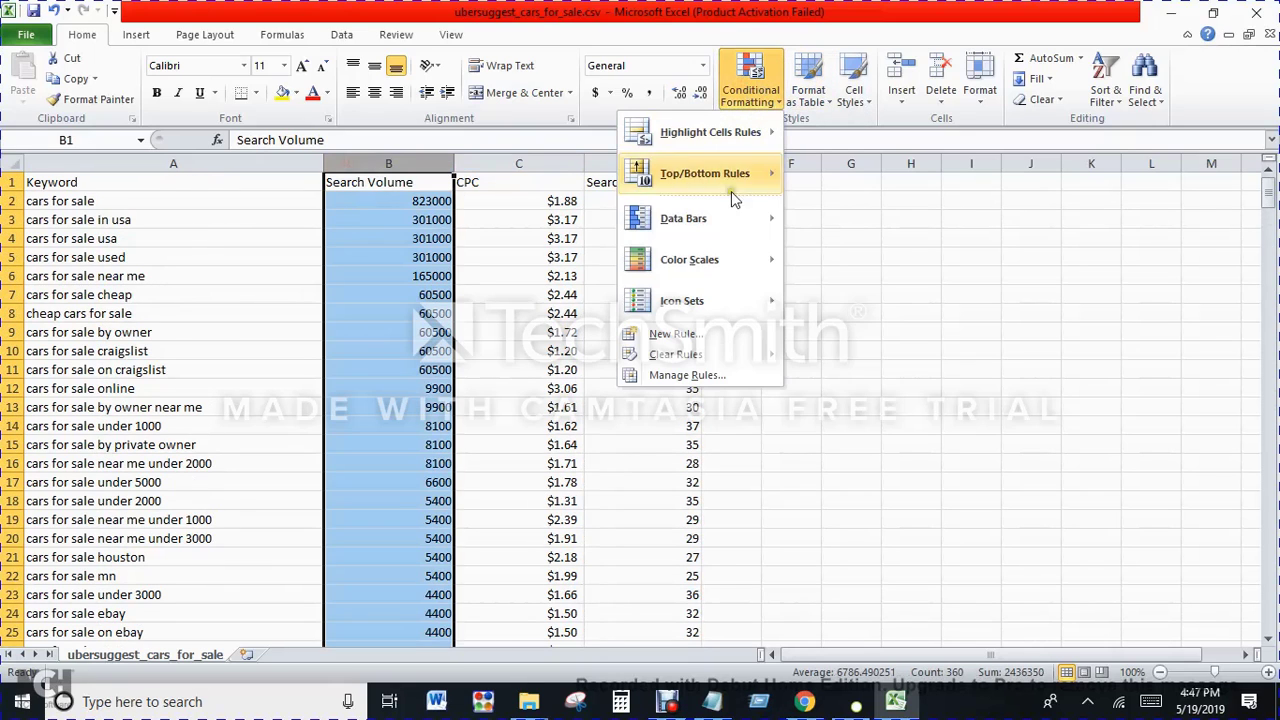
mouse_move(715, 283)
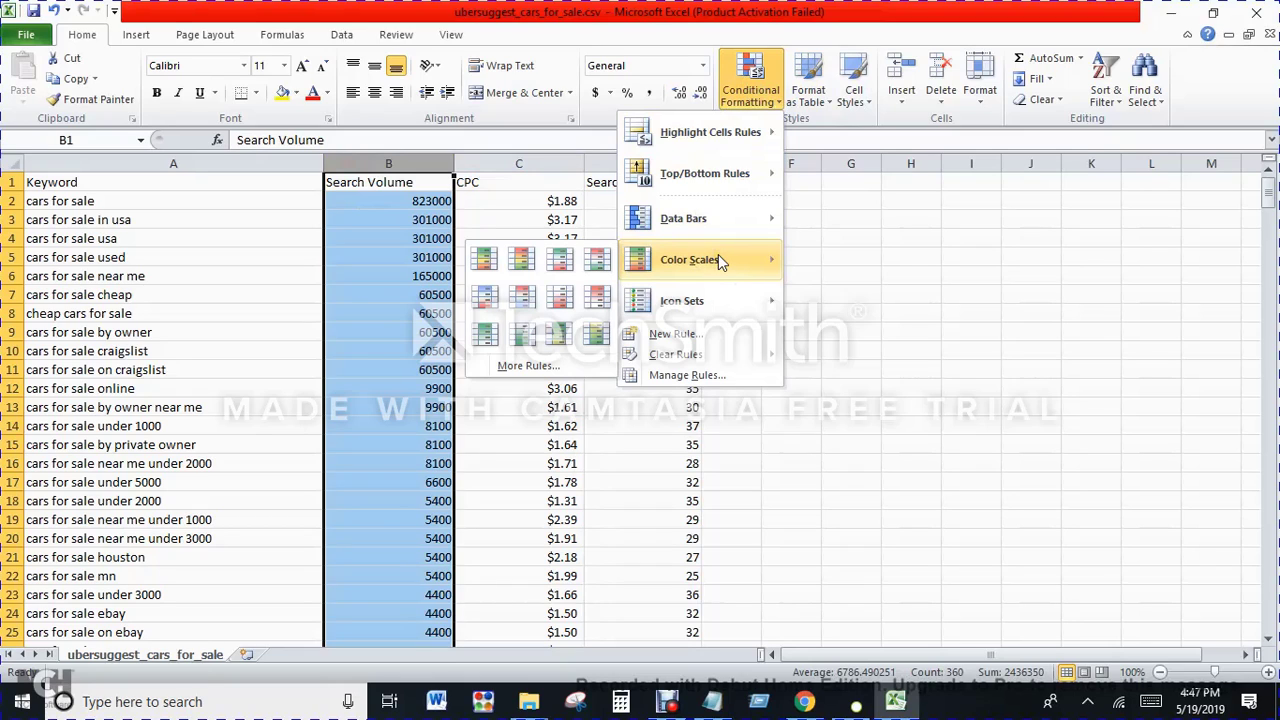
click(484, 279)
Step: Color the CPC column with the Green - Yellow - Red conditional formatting scale, so higher values are green
click(512, 163)
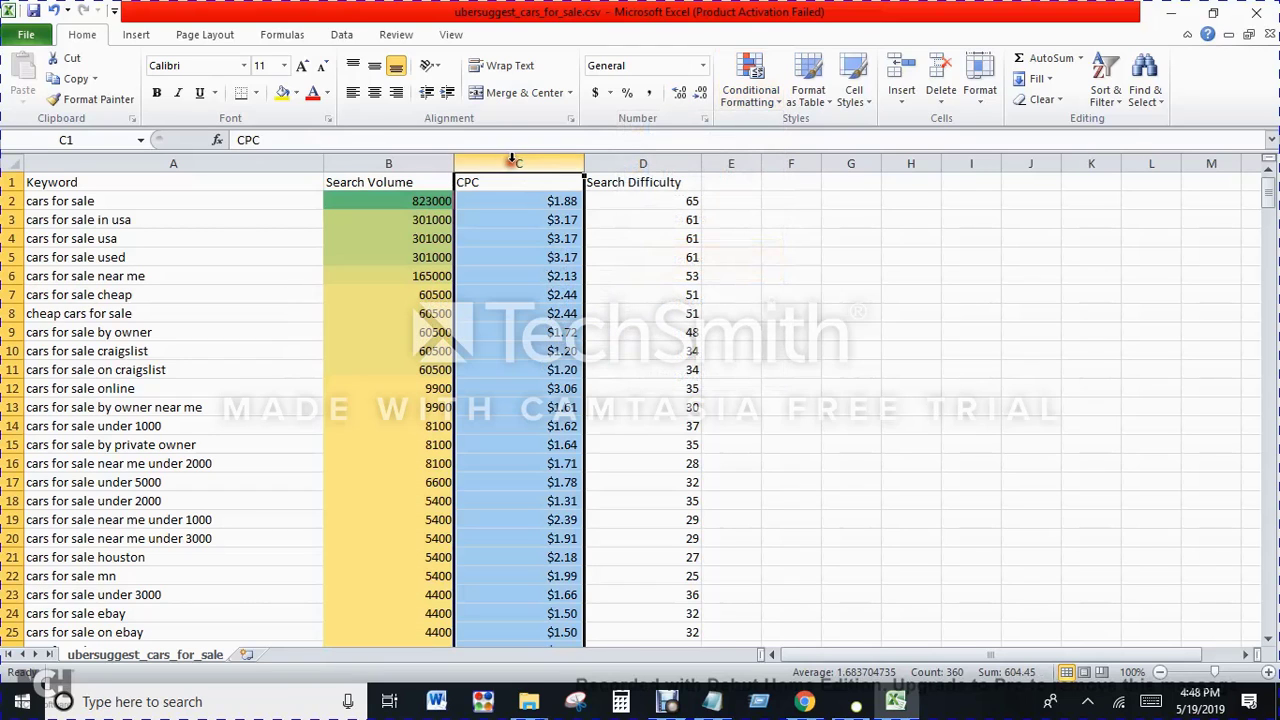
click(727, 108)
mouse_move(693, 264)
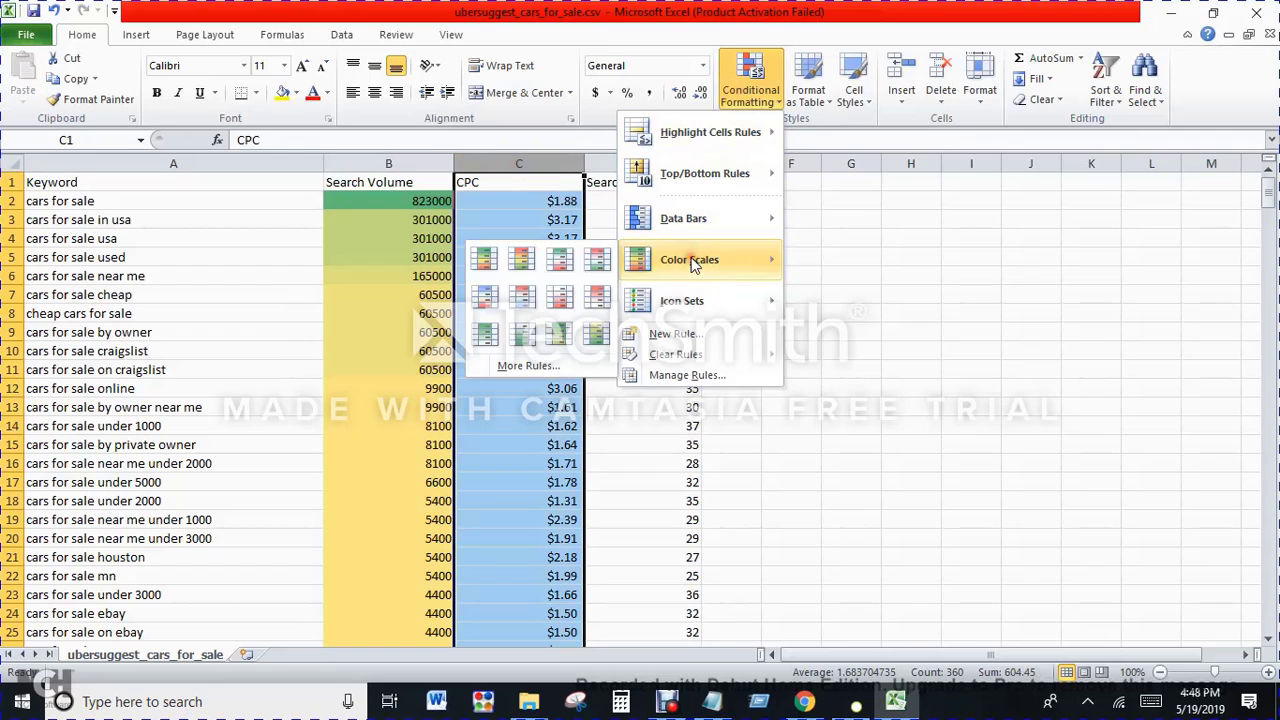
click(486, 266)
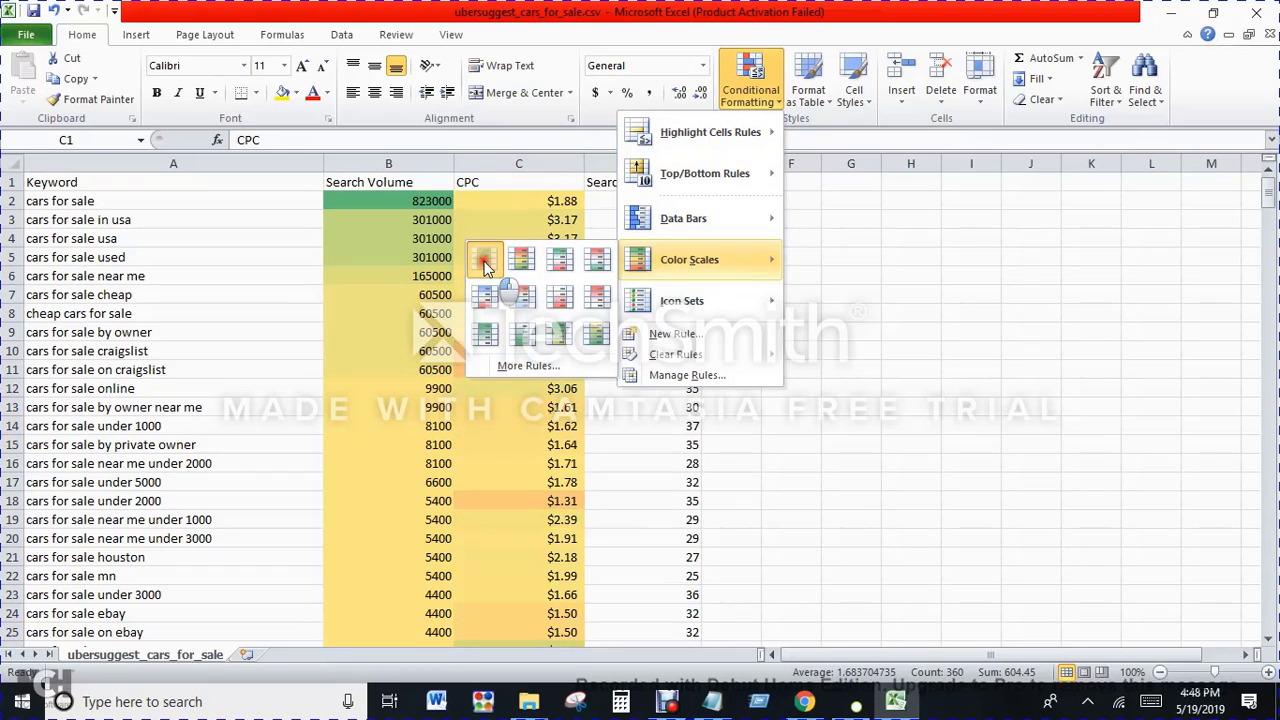
Step: Apply the Red - Yellow - Green Color Scale conditional formatting to the Search Difficulty column, and deselect it
click(640, 163)
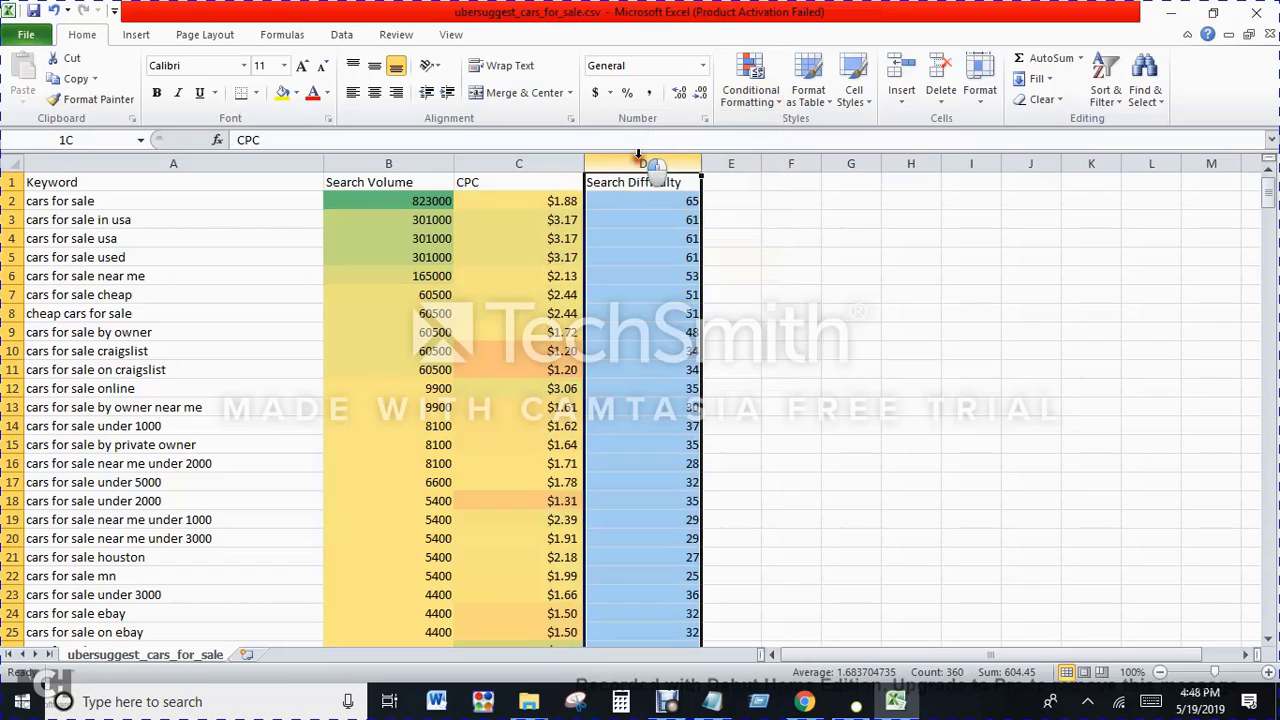
click(740, 98)
mouse_move(672, 258)
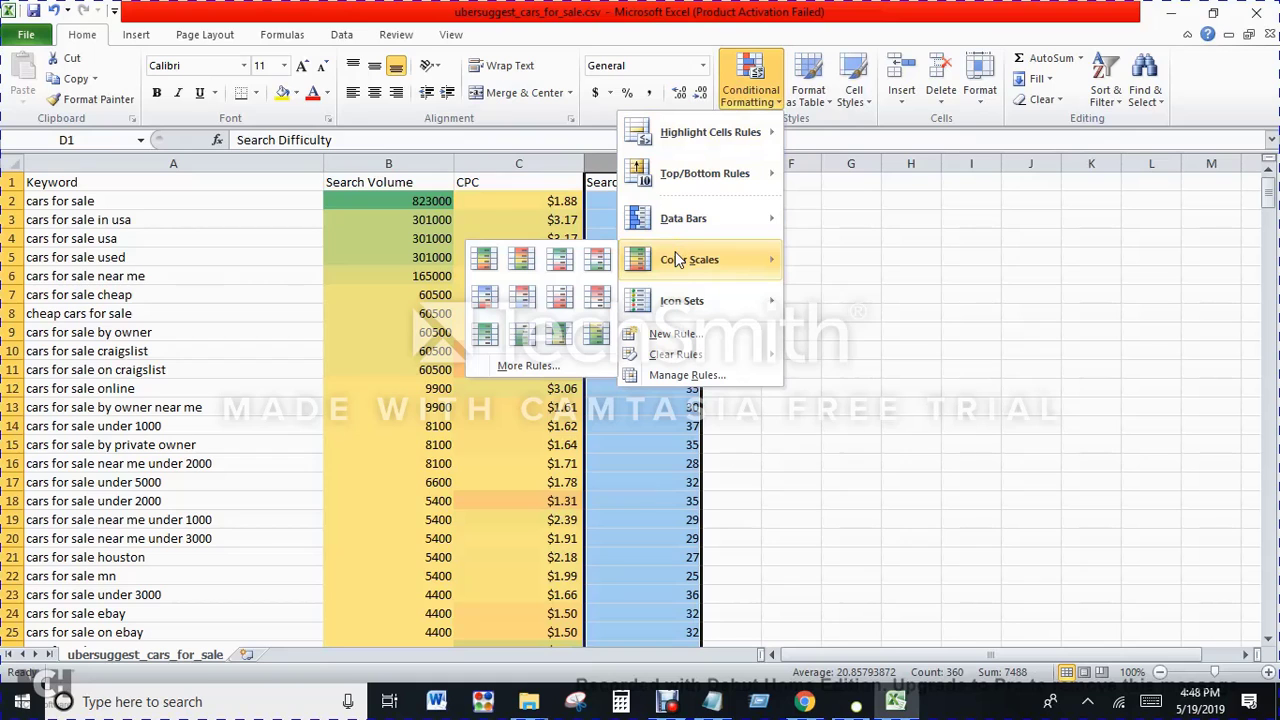
click(521, 262)
click(790, 295)
Step: Examine the color-coded rows, comparing the top keywords' search difficulty with the difficulty and volume of "cars for sale by owner"
scroll(743, 334, down, 11)
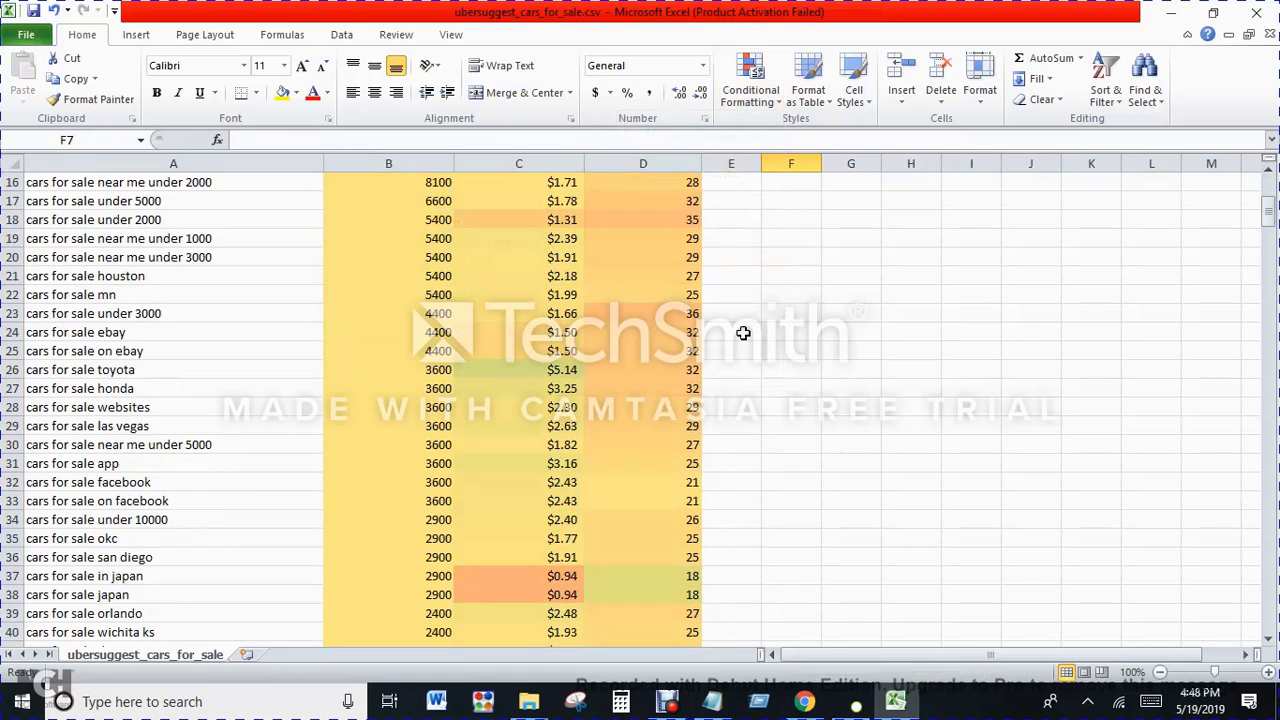
scroll(672, 330, down, 11)
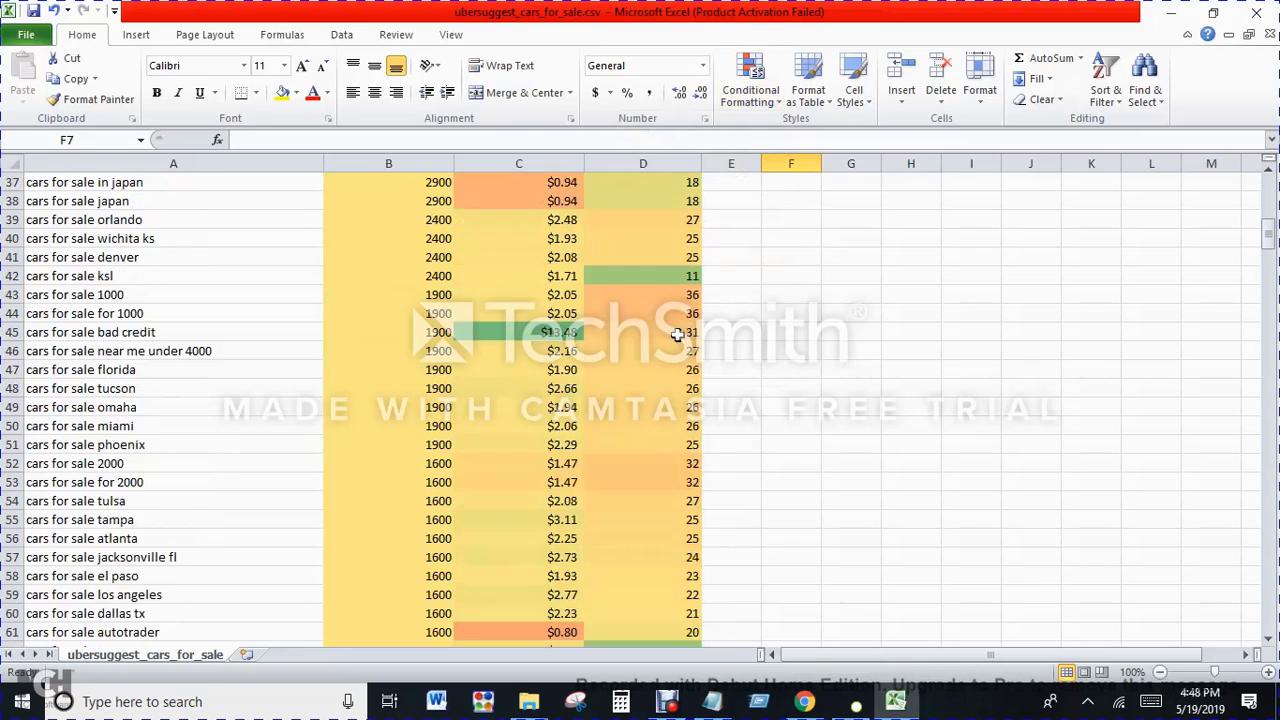
scroll(669, 351, up, 20)
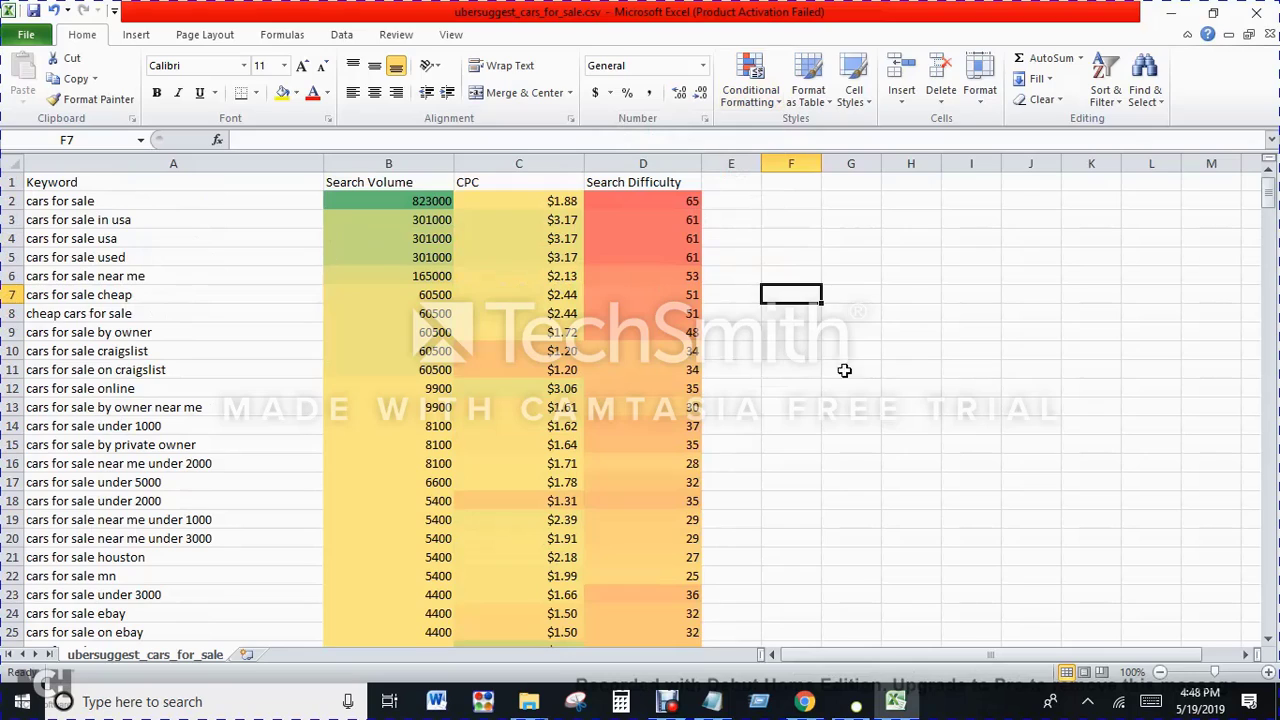
click(808, 369)
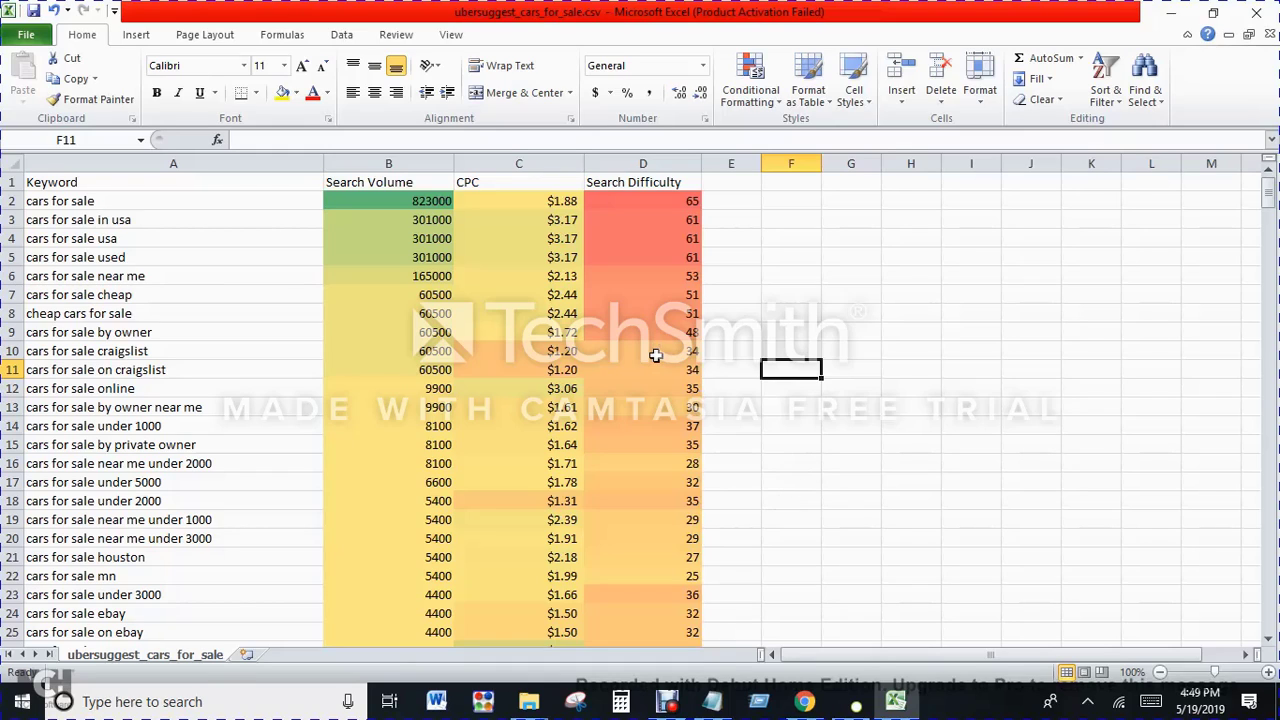
mouse_move(702, 228)
mouse_down()
mouse_move(718, 212)
mouse_move(688, 210)
mouse_up()
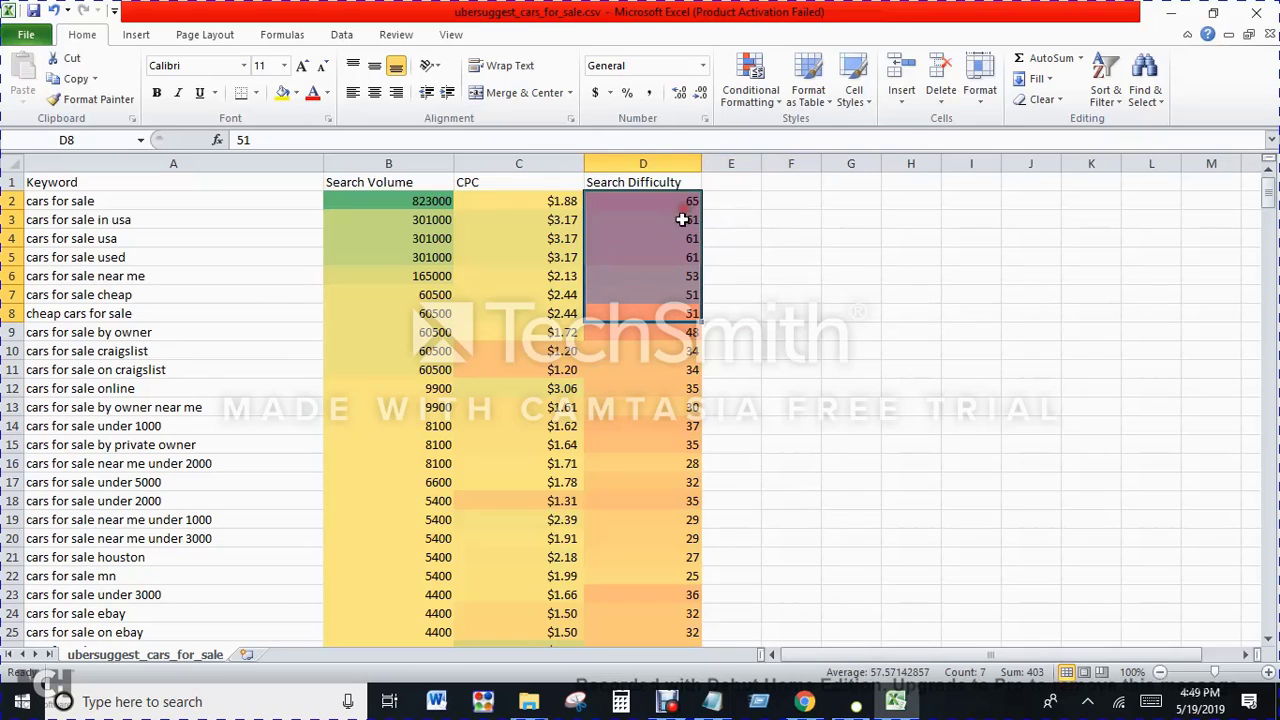
click(667, 336)
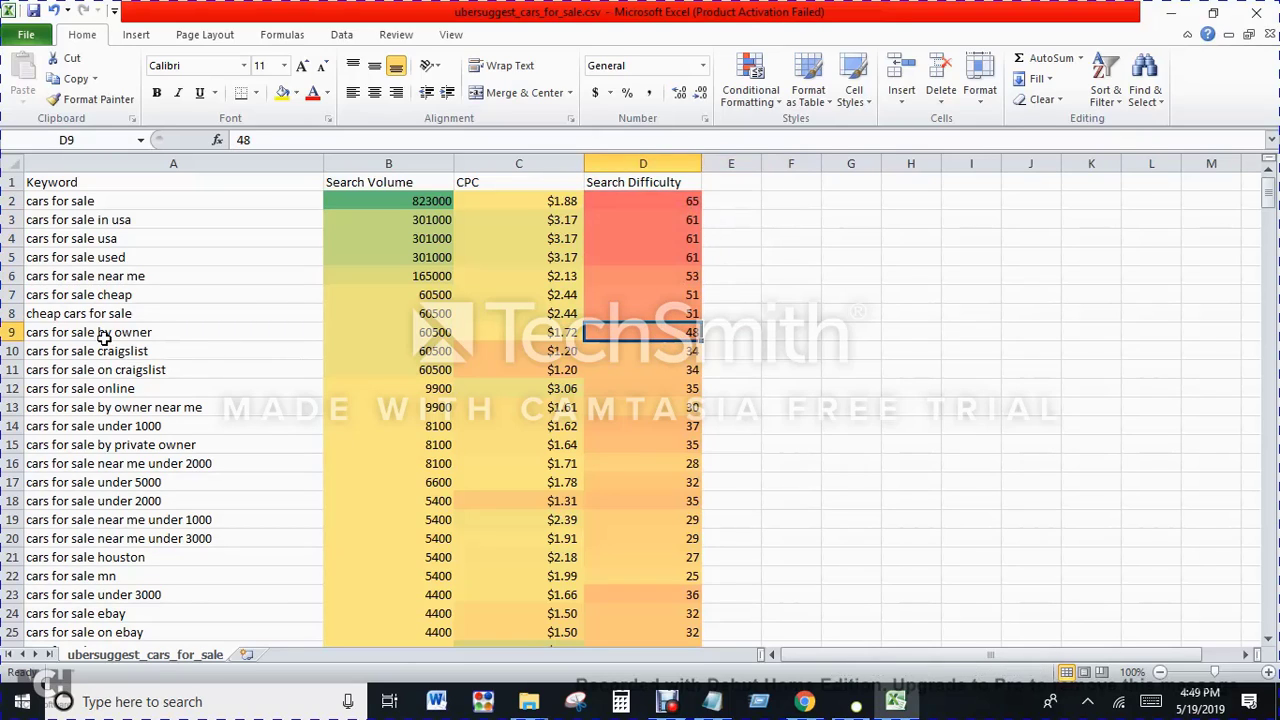
click(737, 336)
click(651, 339)
click(737, 333)
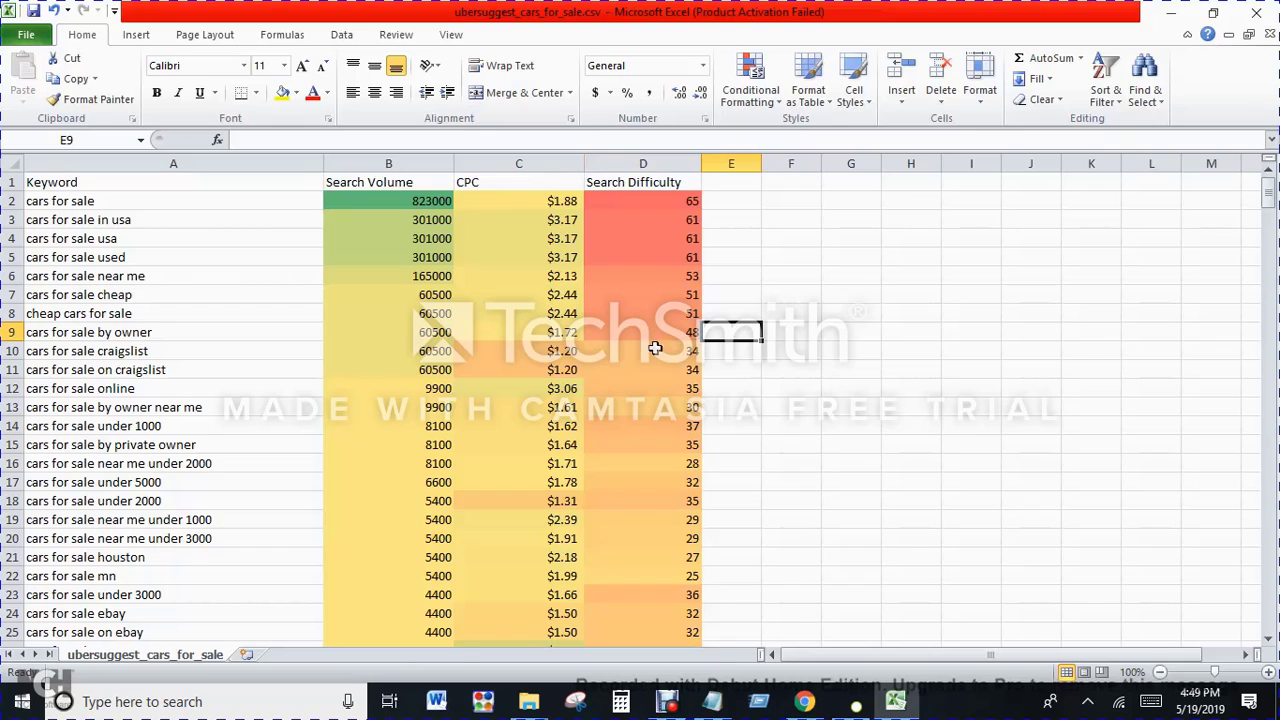
click(438, 337)
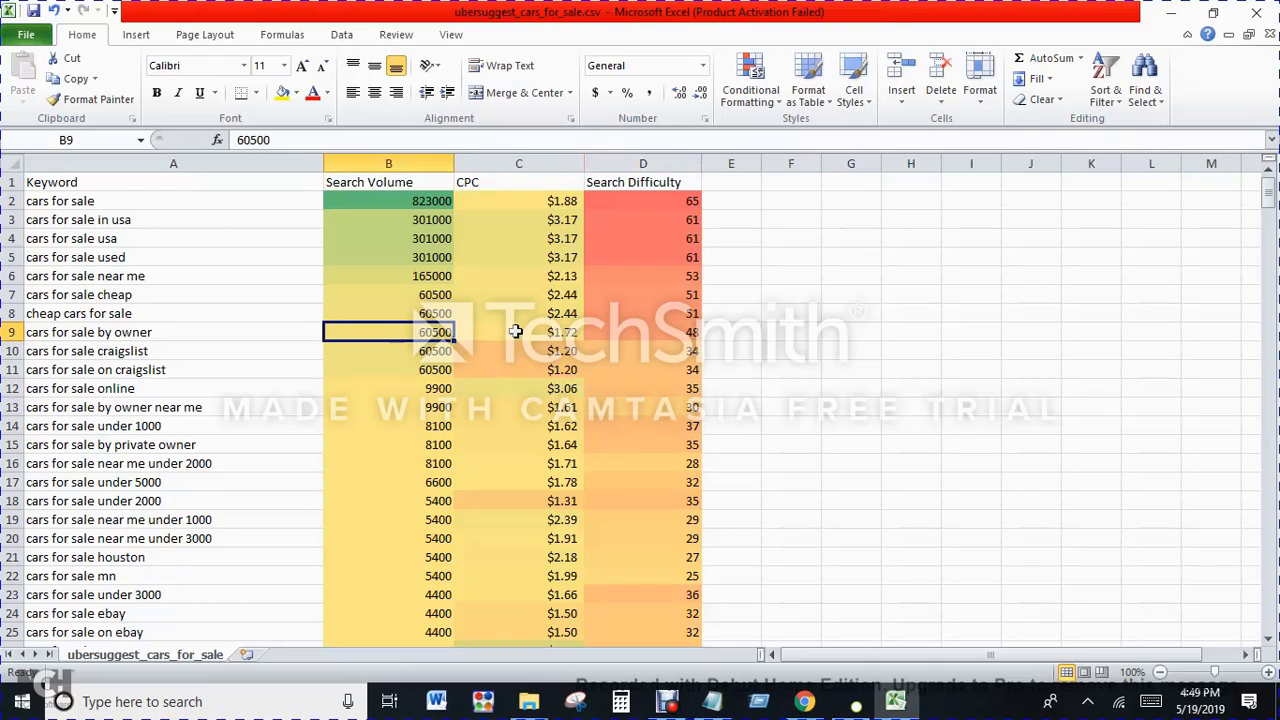
click(183, 332)
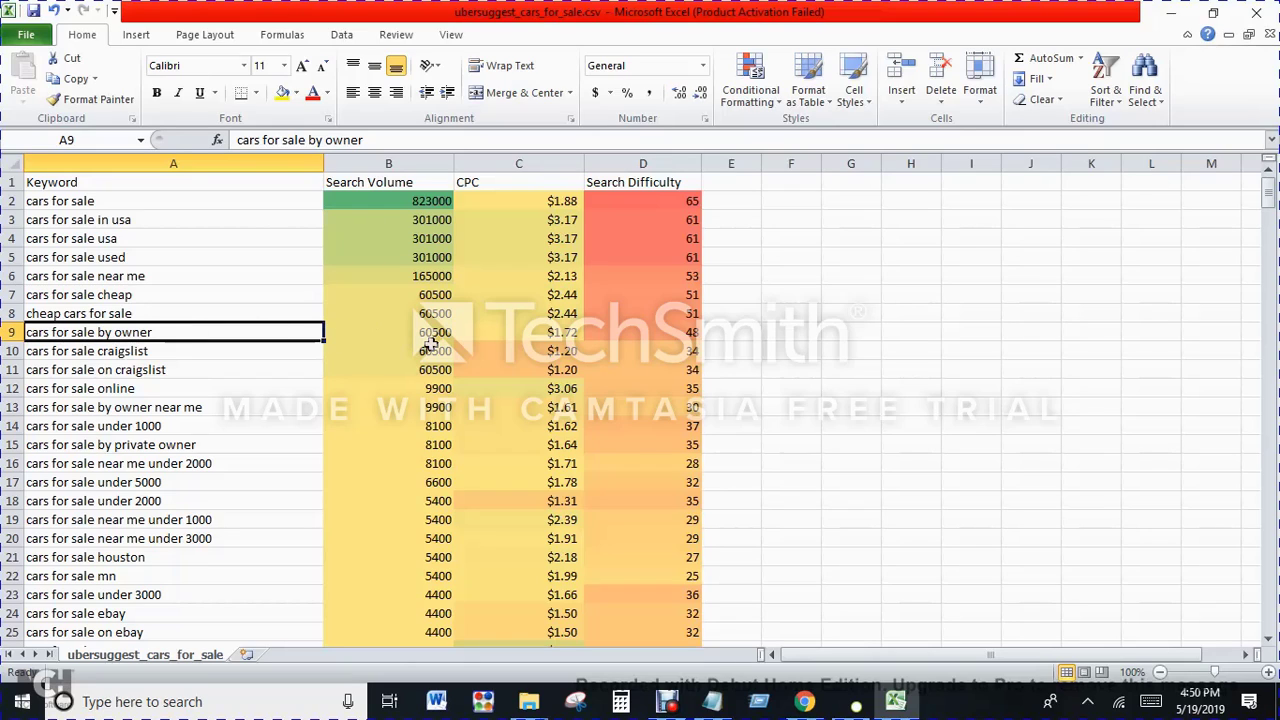
click(733, 331)
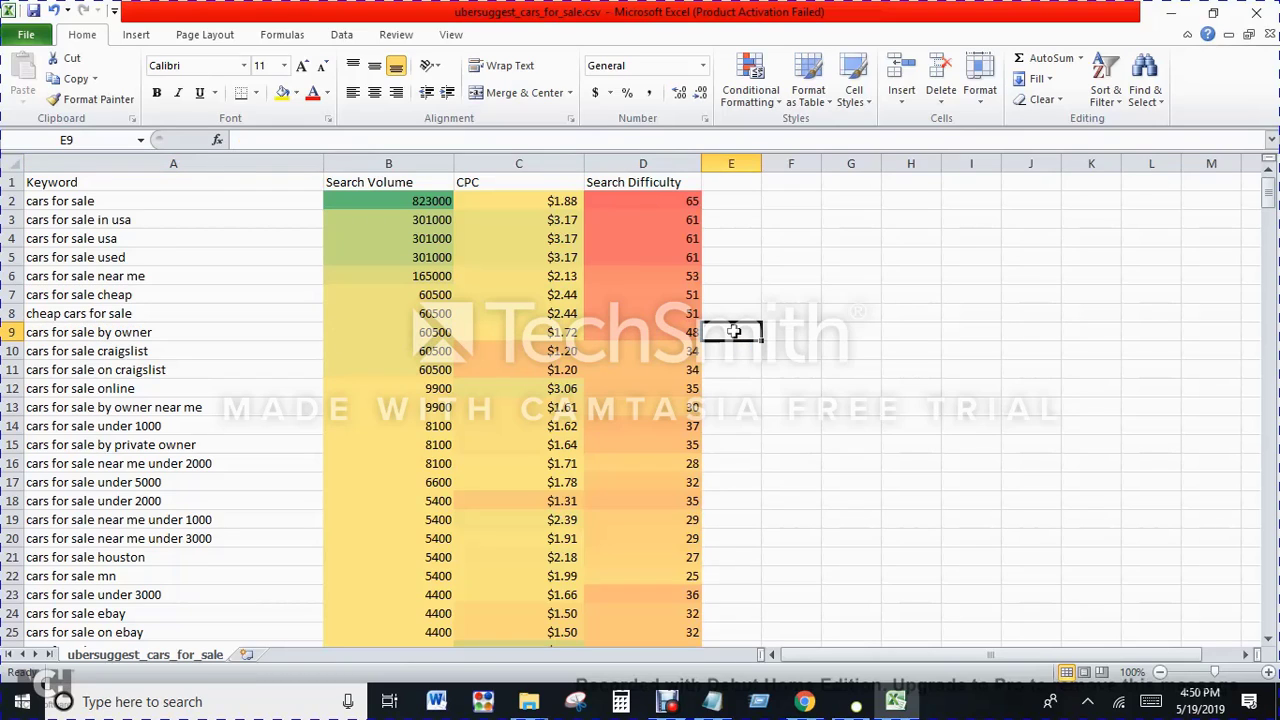
Step: Rate "cars for sale by owner" with $ and both craigslist keywords with $$ in column E beside their search difficulty
text($)
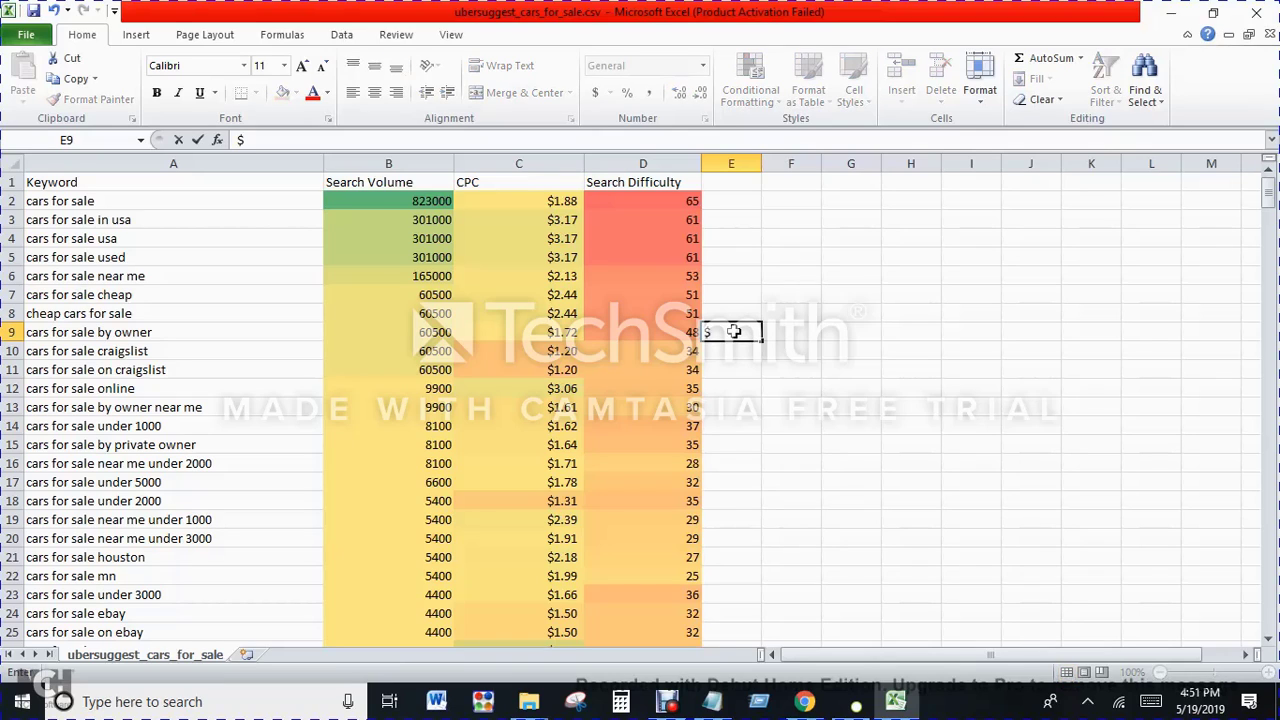
key(Left)
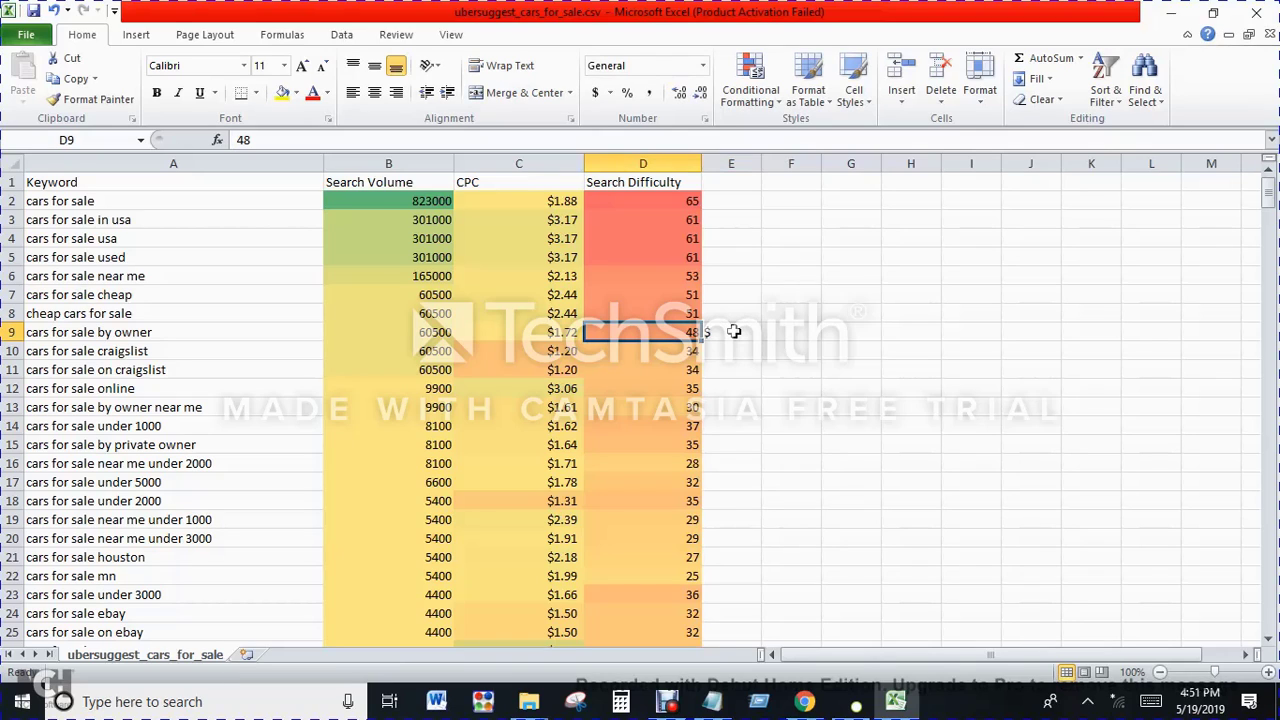
key(Down)
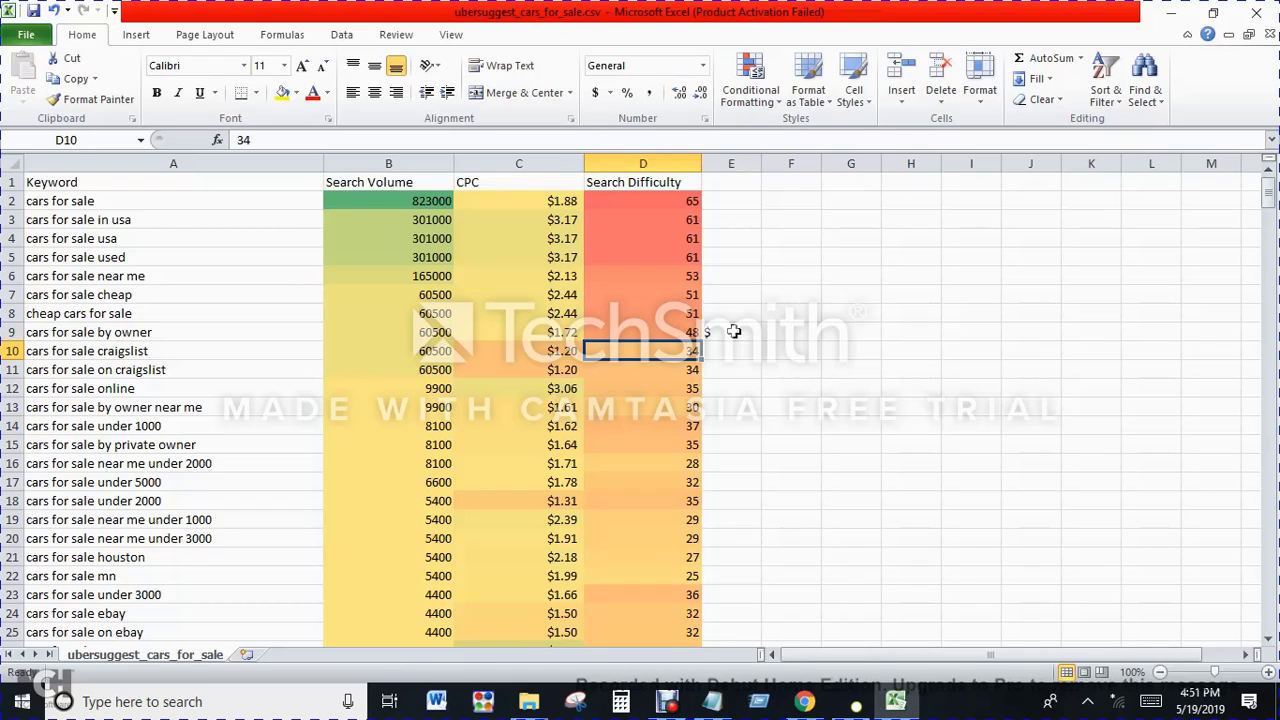
key(Left)
key(Left)
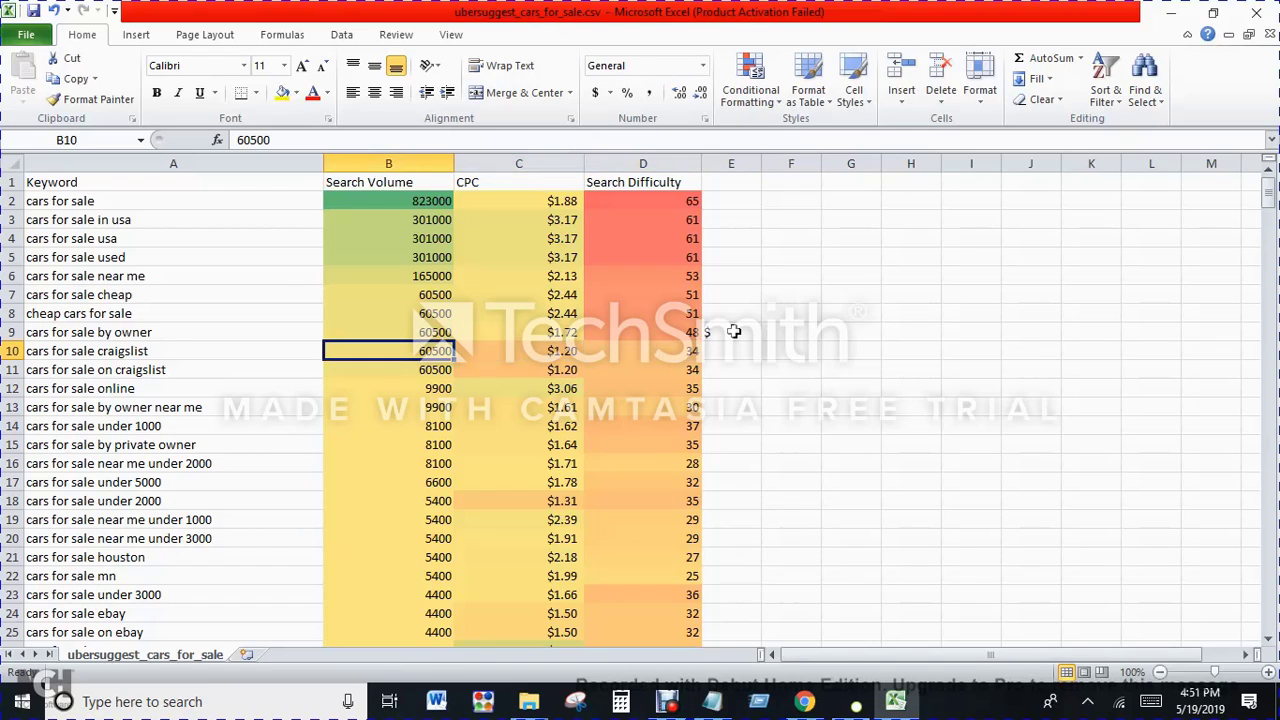
key(Left)
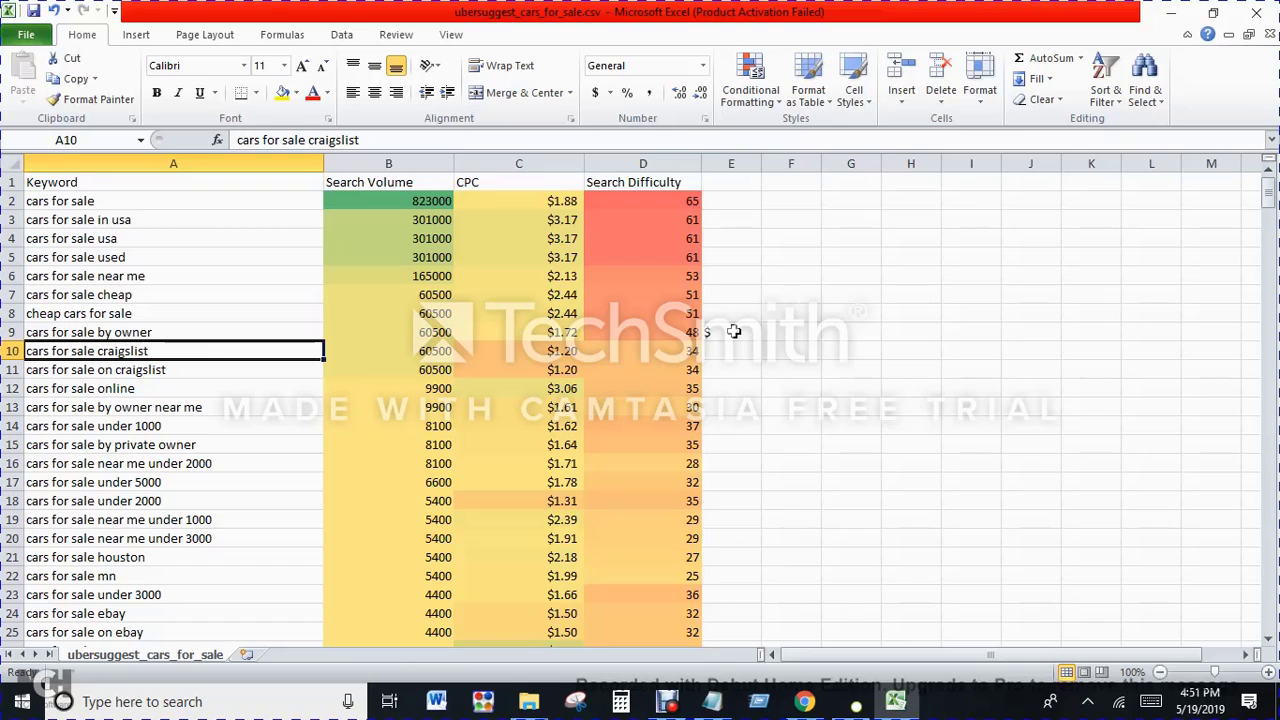
click(706, 350)
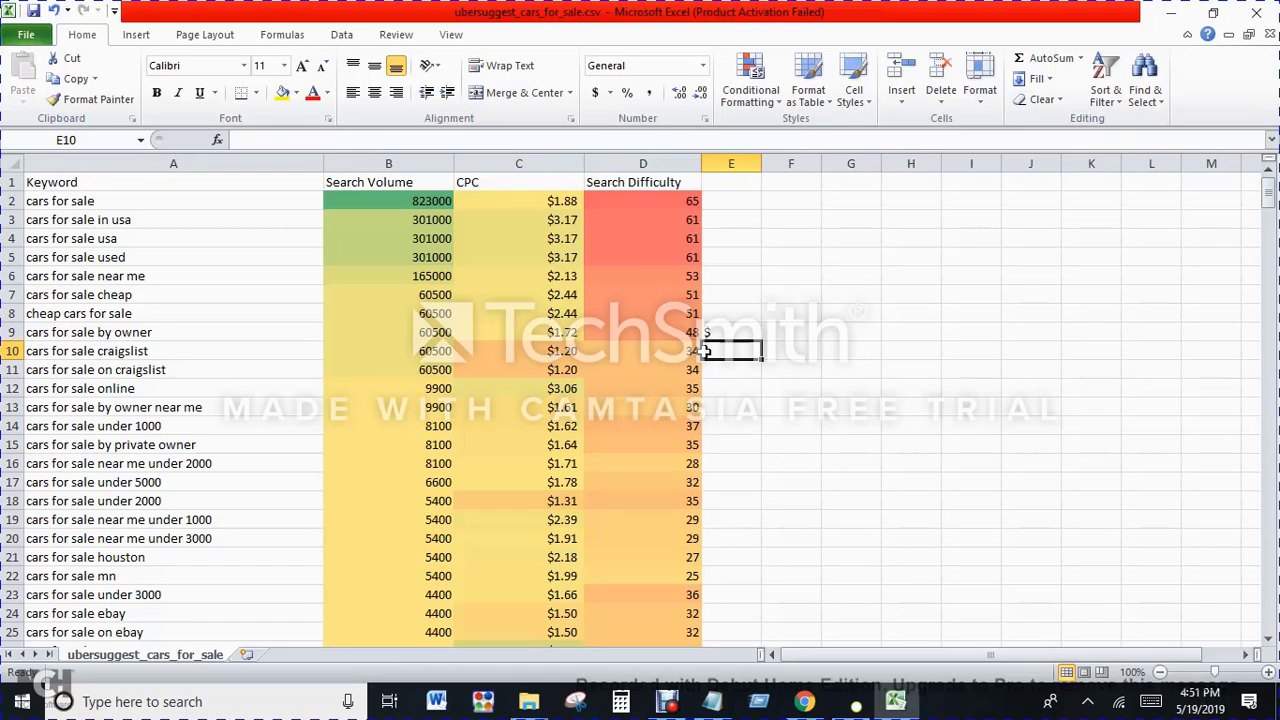
text($$)
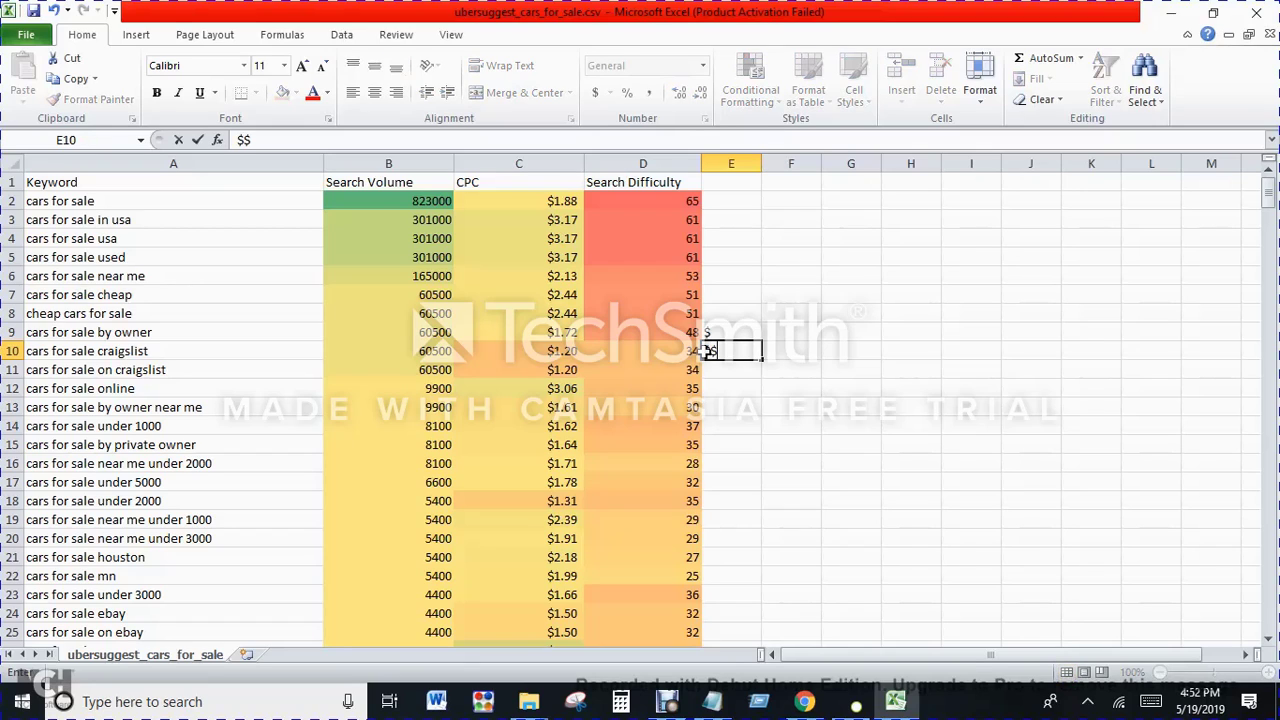
click(710, 368)
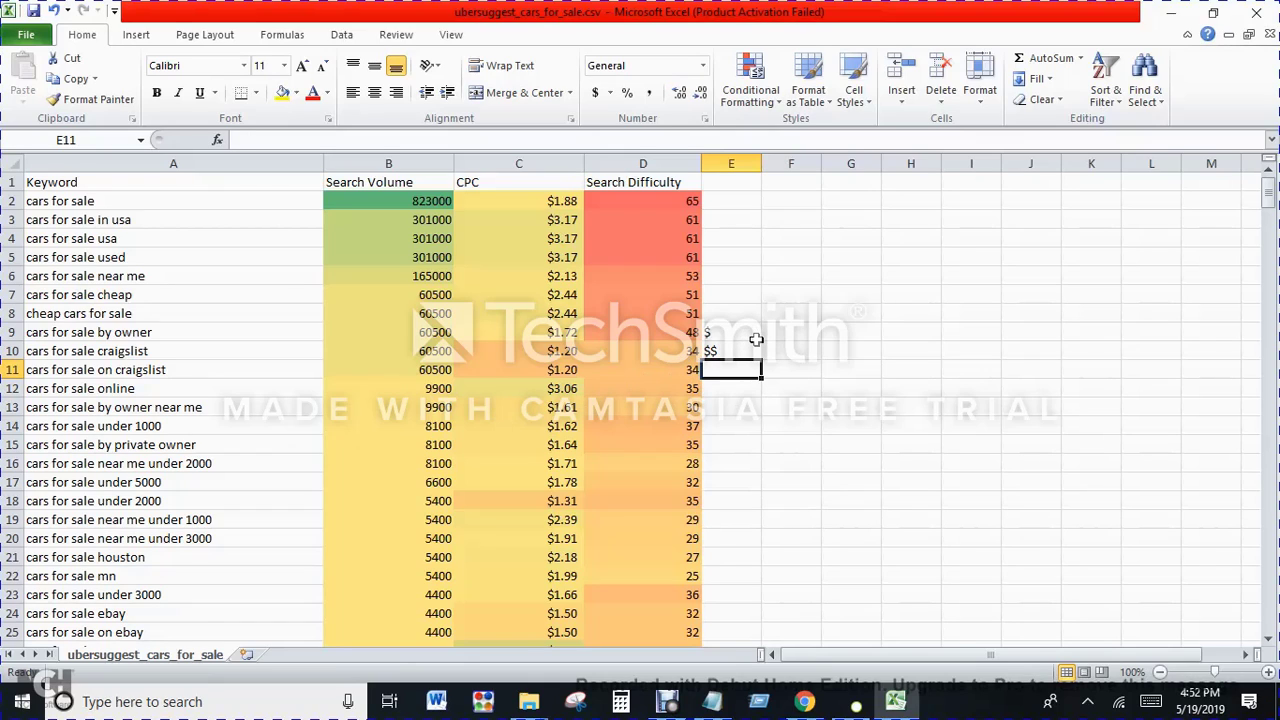
text($$)
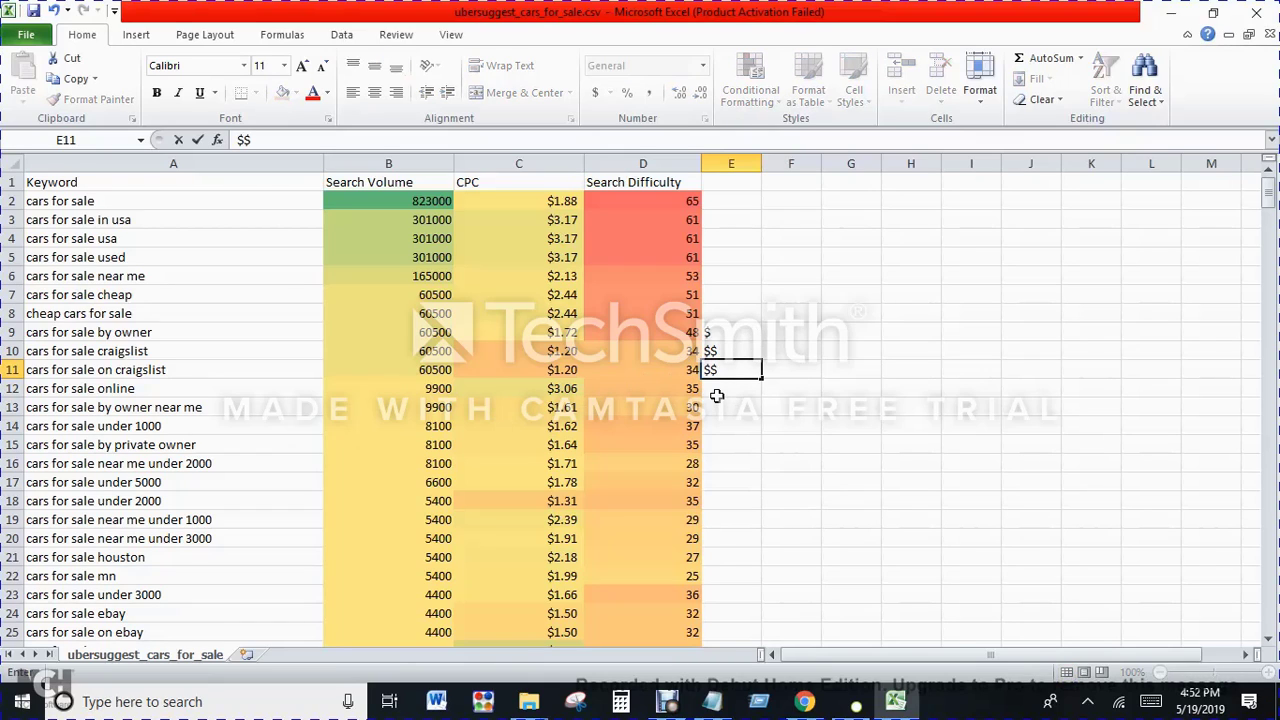
Step: Rate "cars for sale online" and "cars for sale by owner near me" with $$$ in column E
click(734, 383)
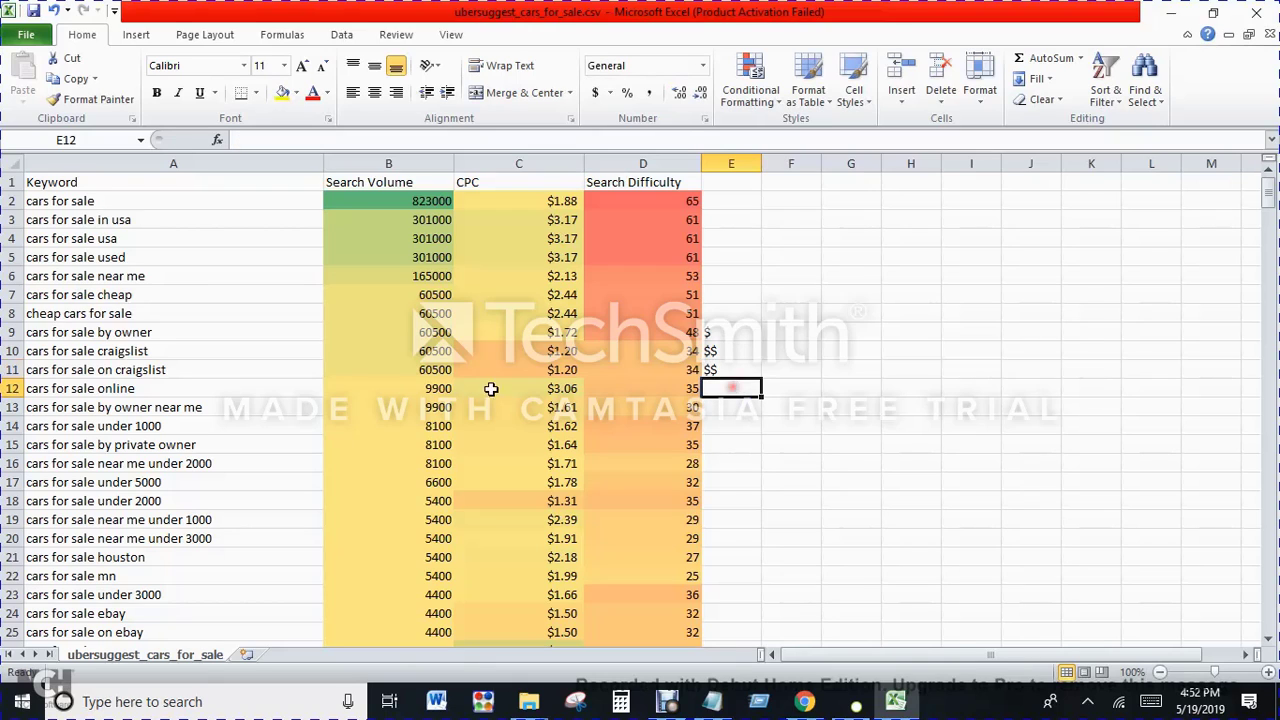
click(148, 388)
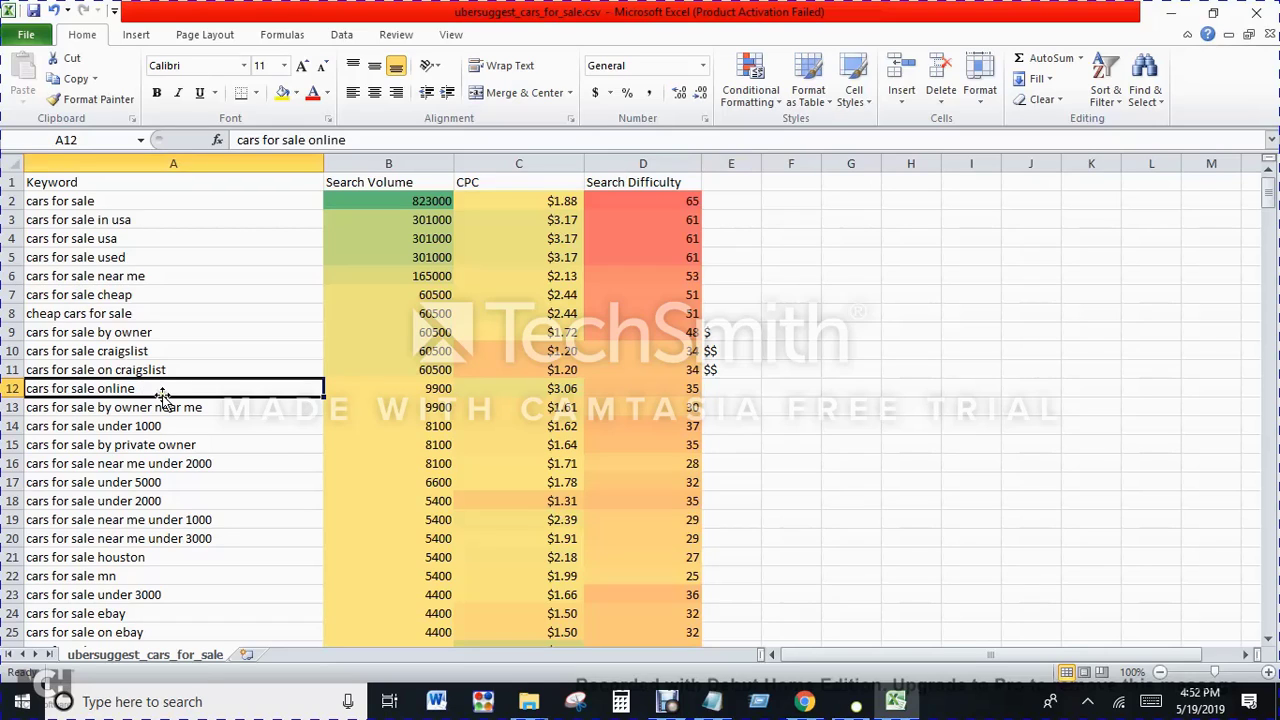
click(721, 386)
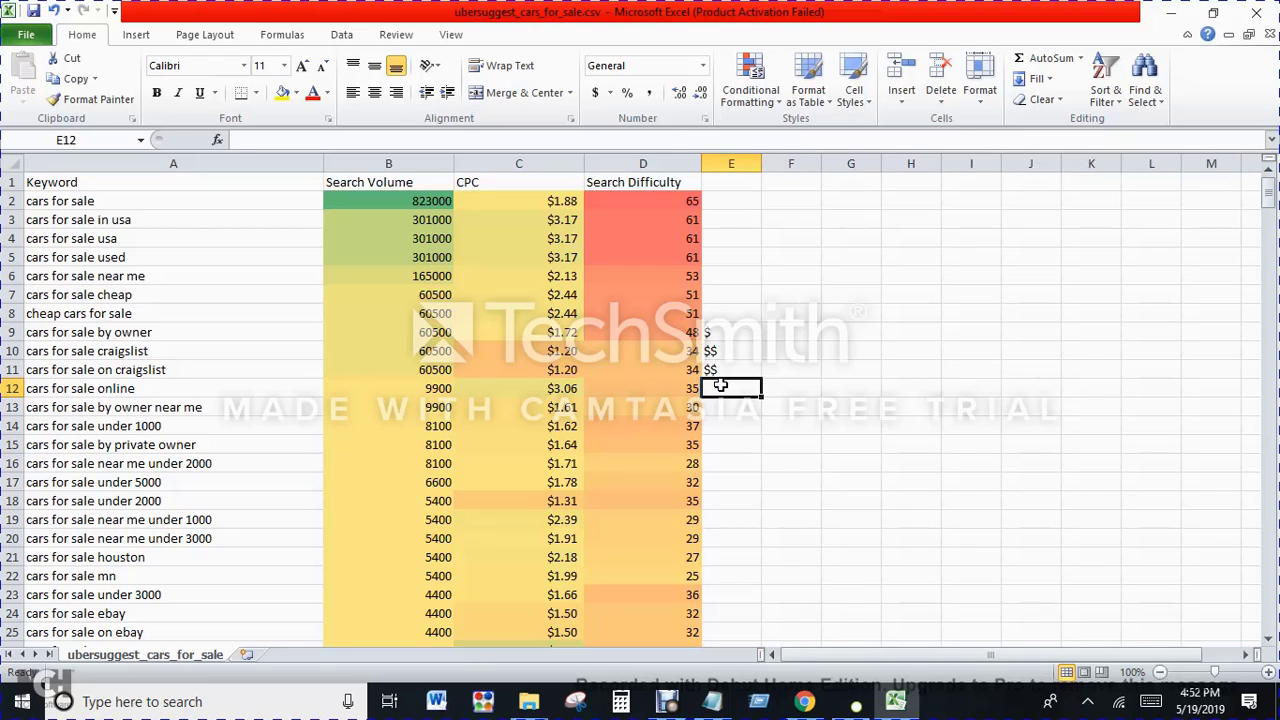
text($$$)
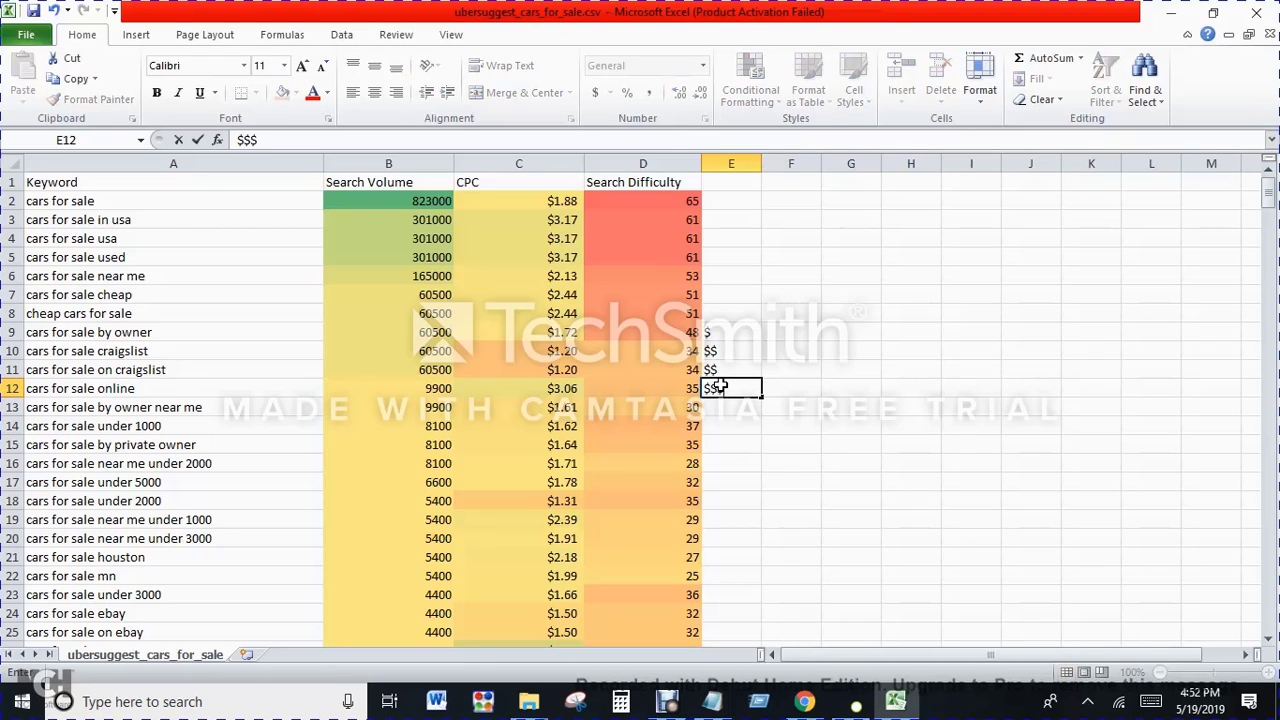
click(714, 403)
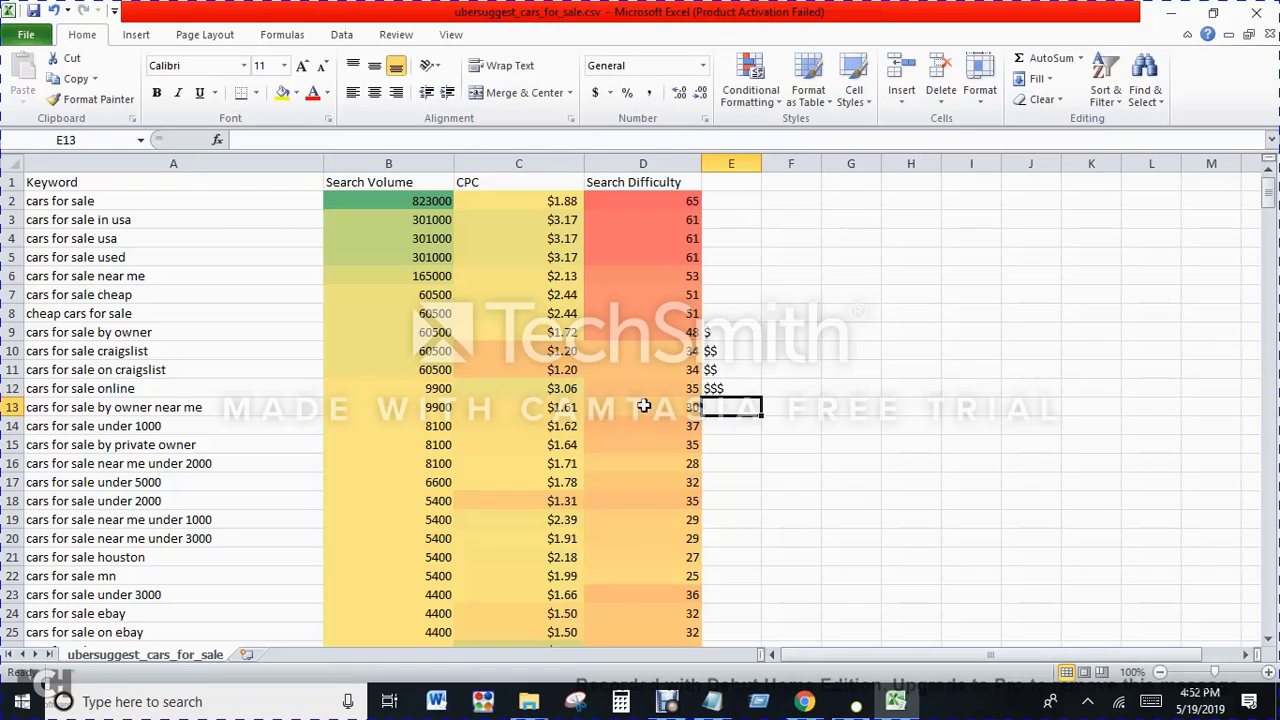
click(445, 402)
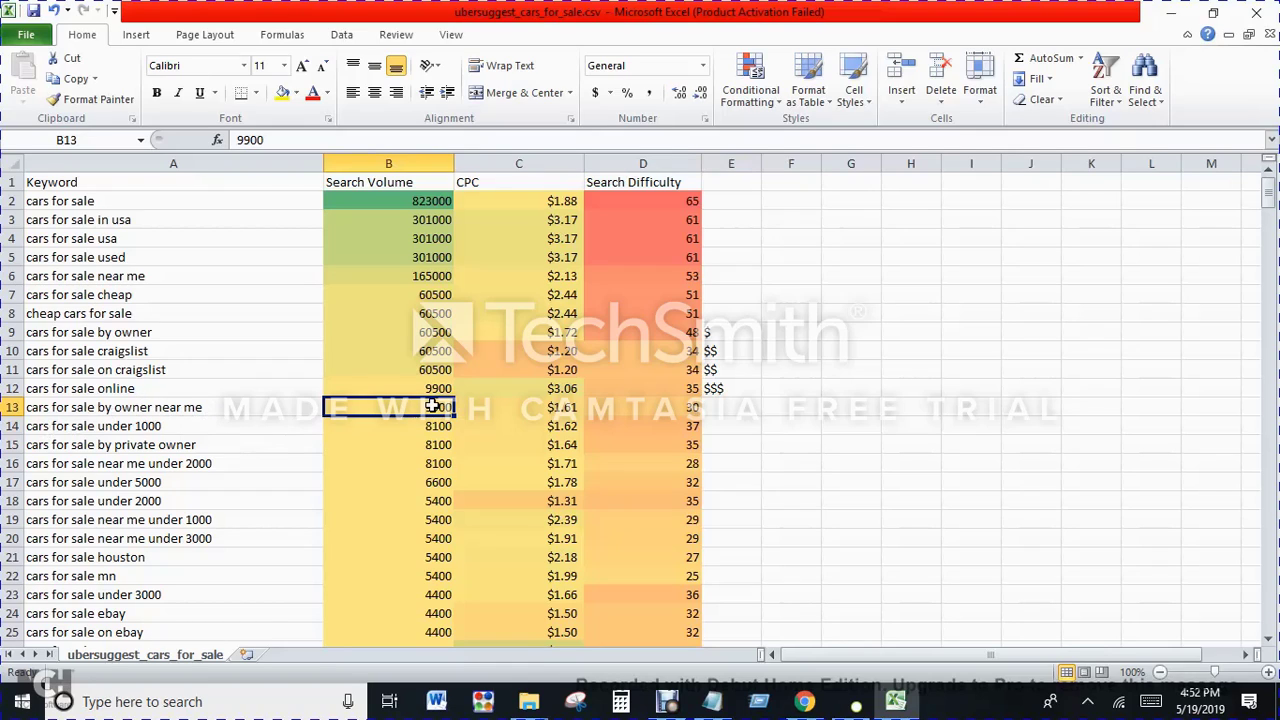
click(727, 411)
text($$$)
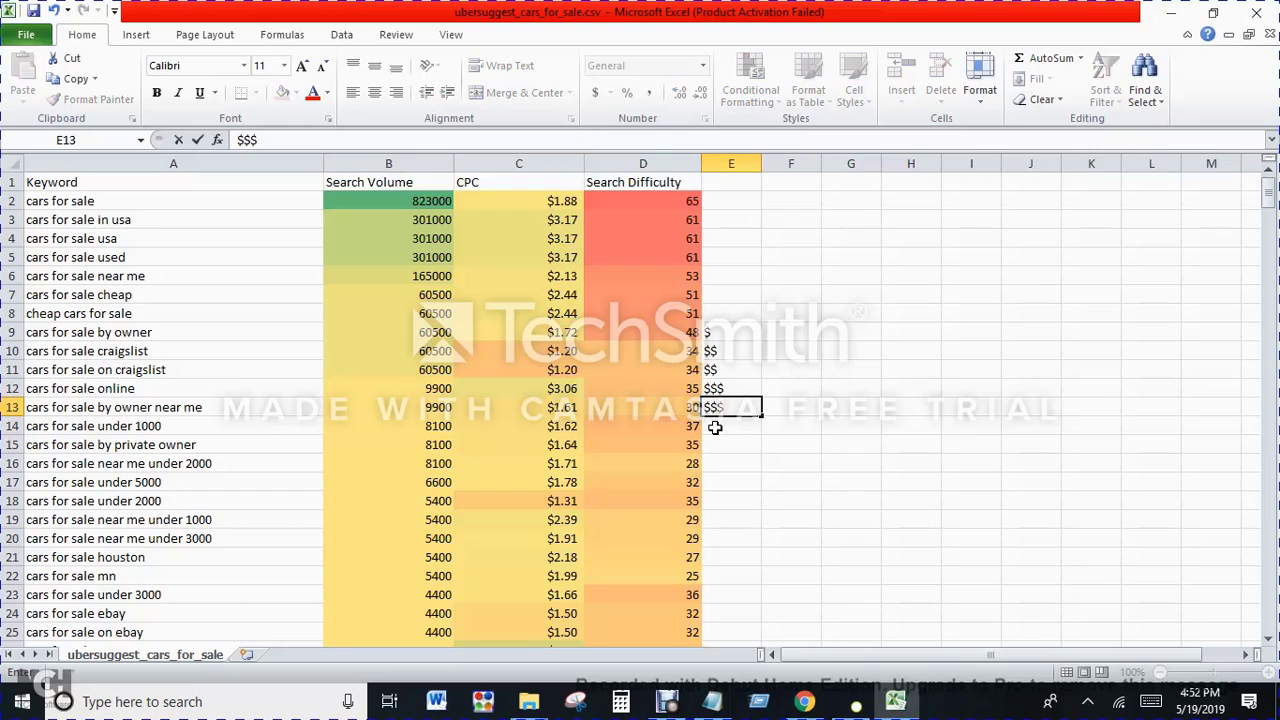
click(718, 426)
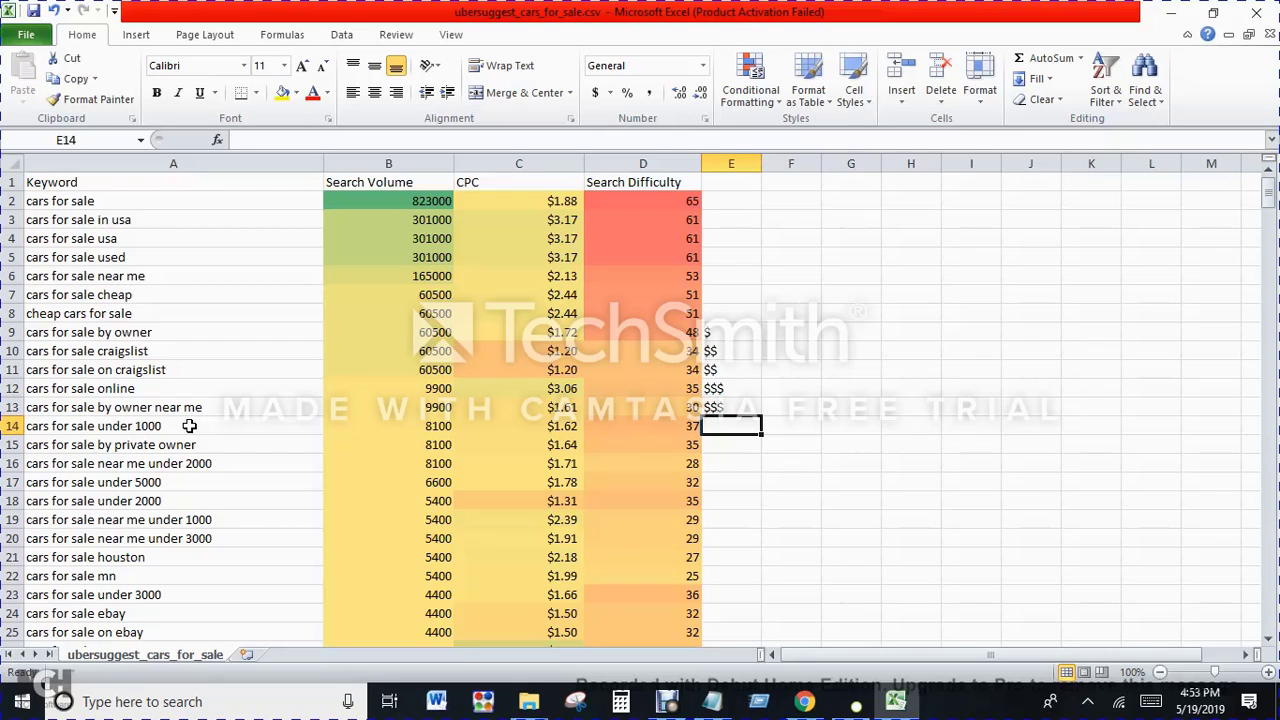
Step: Examine the keyword, search volume, CPC and search difficulty of the "cars for sale by private owner" row
key(Down)
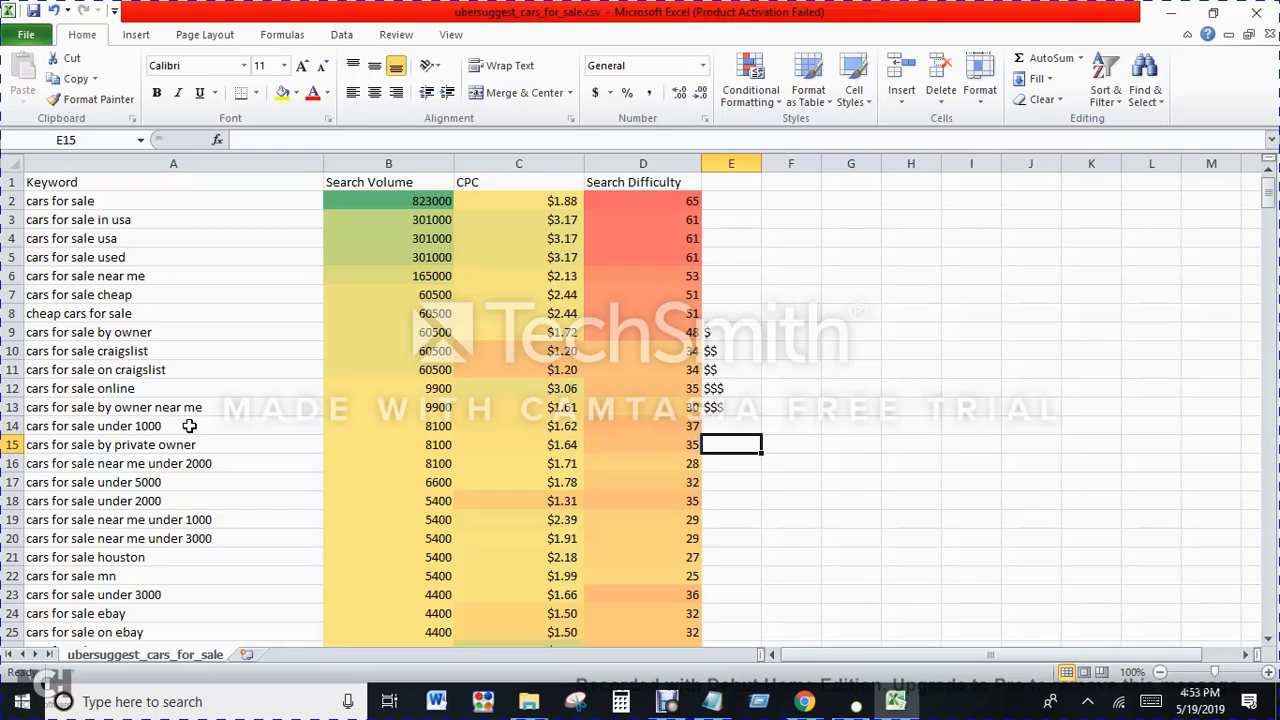
key(Left)
key(Left)
key(Left)
key(Left)
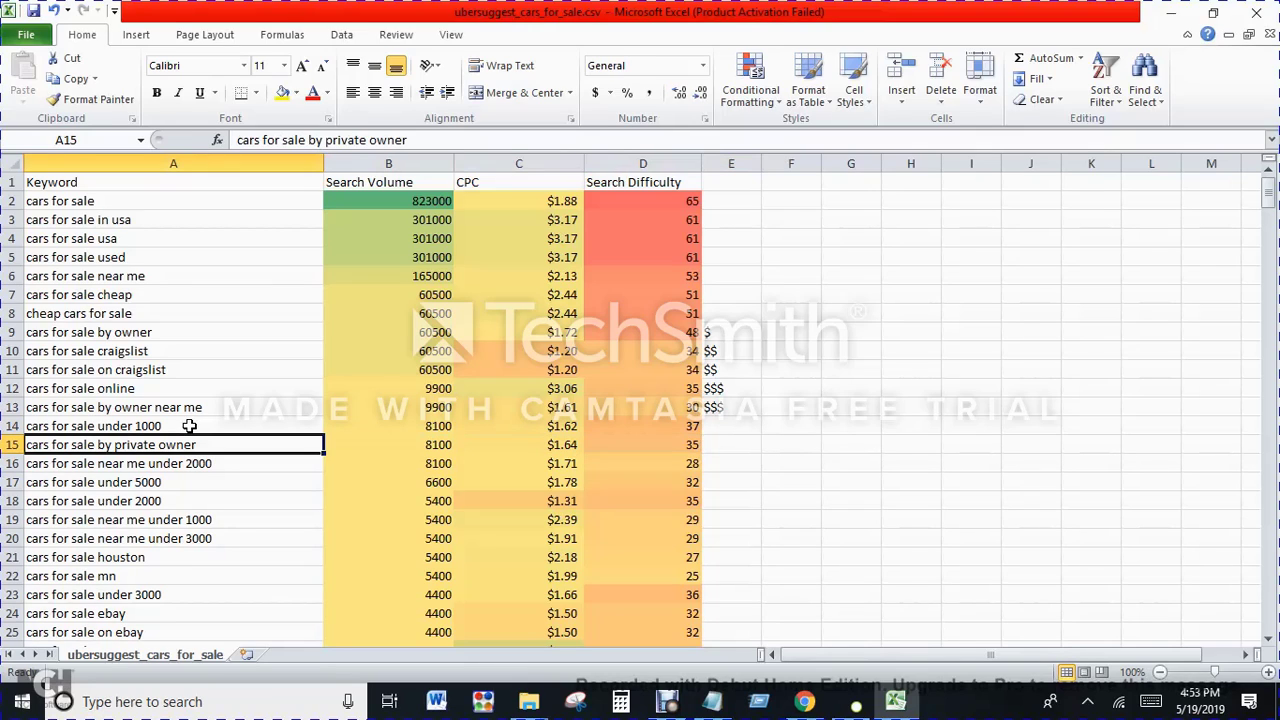
key(Right)
key(Right)
key(Right)
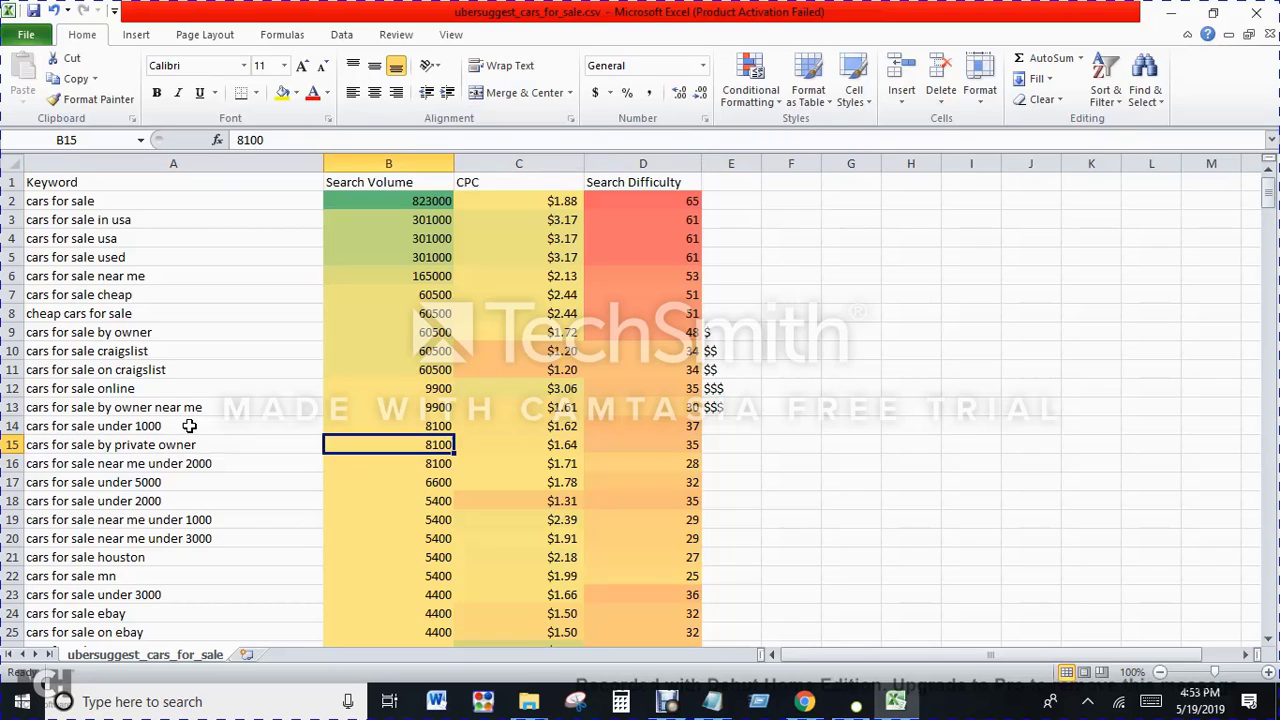
key(Right)
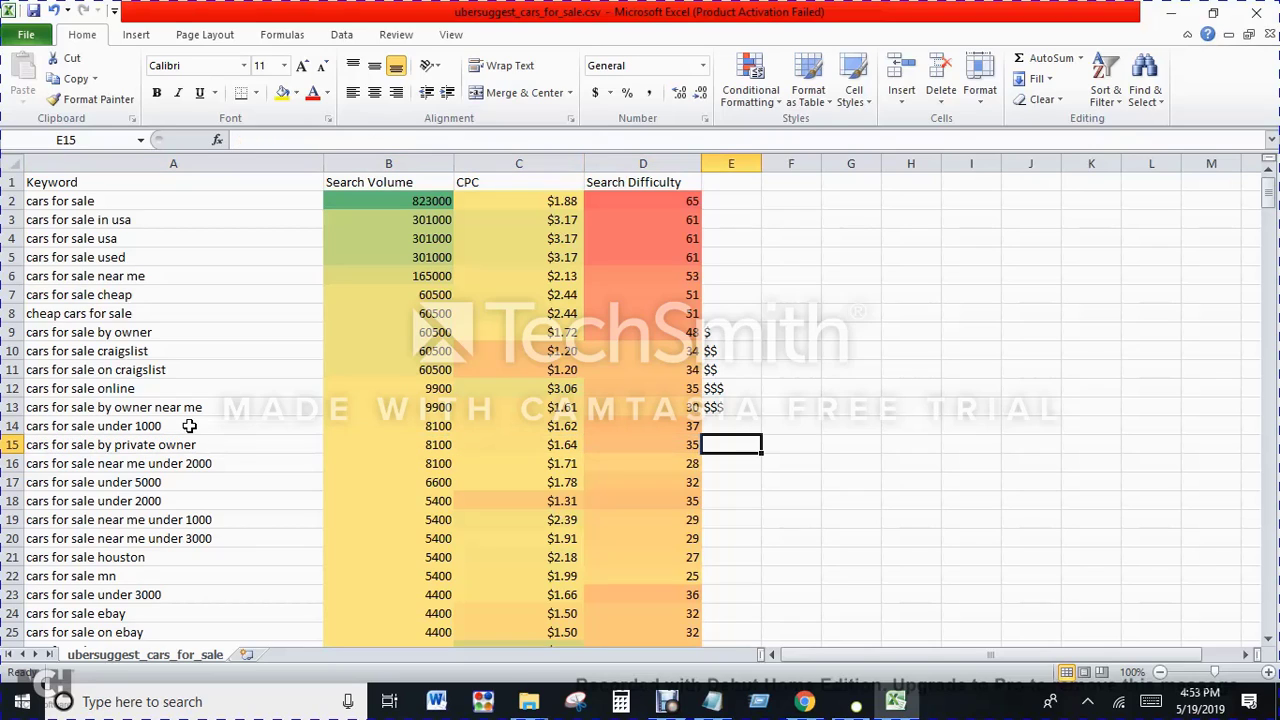
click(189, 426)
text($)
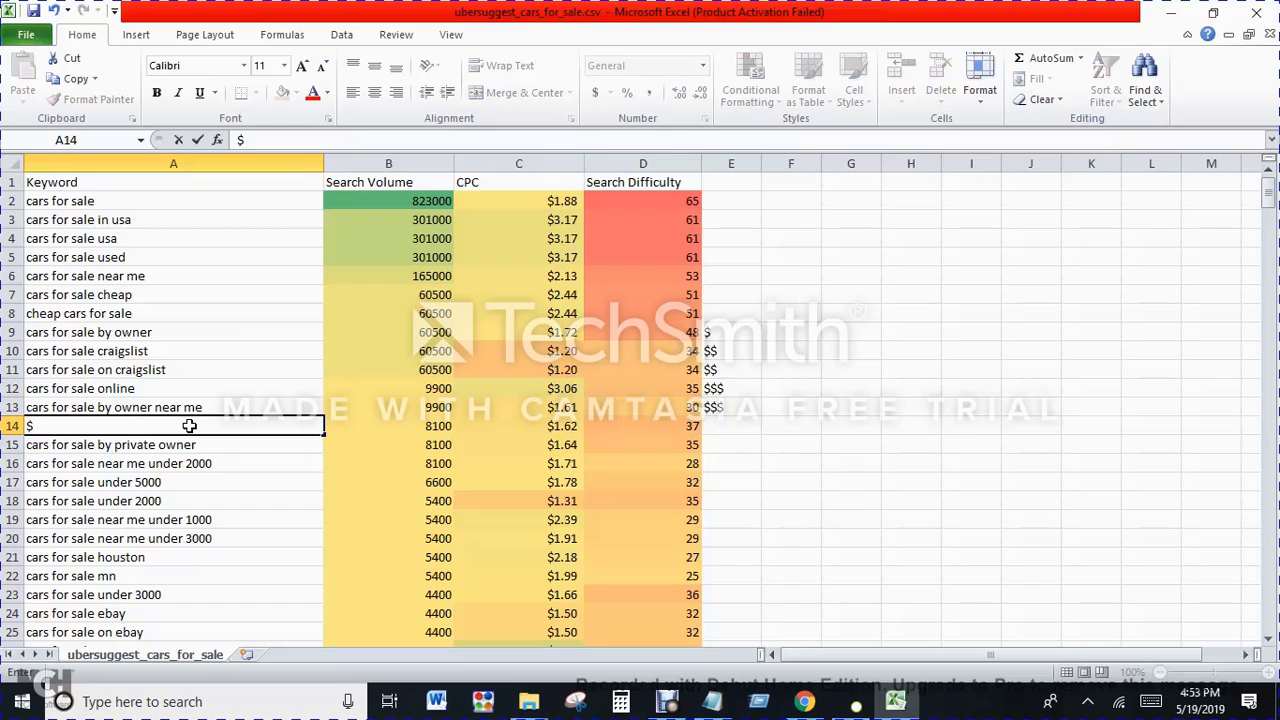
key(Escape)
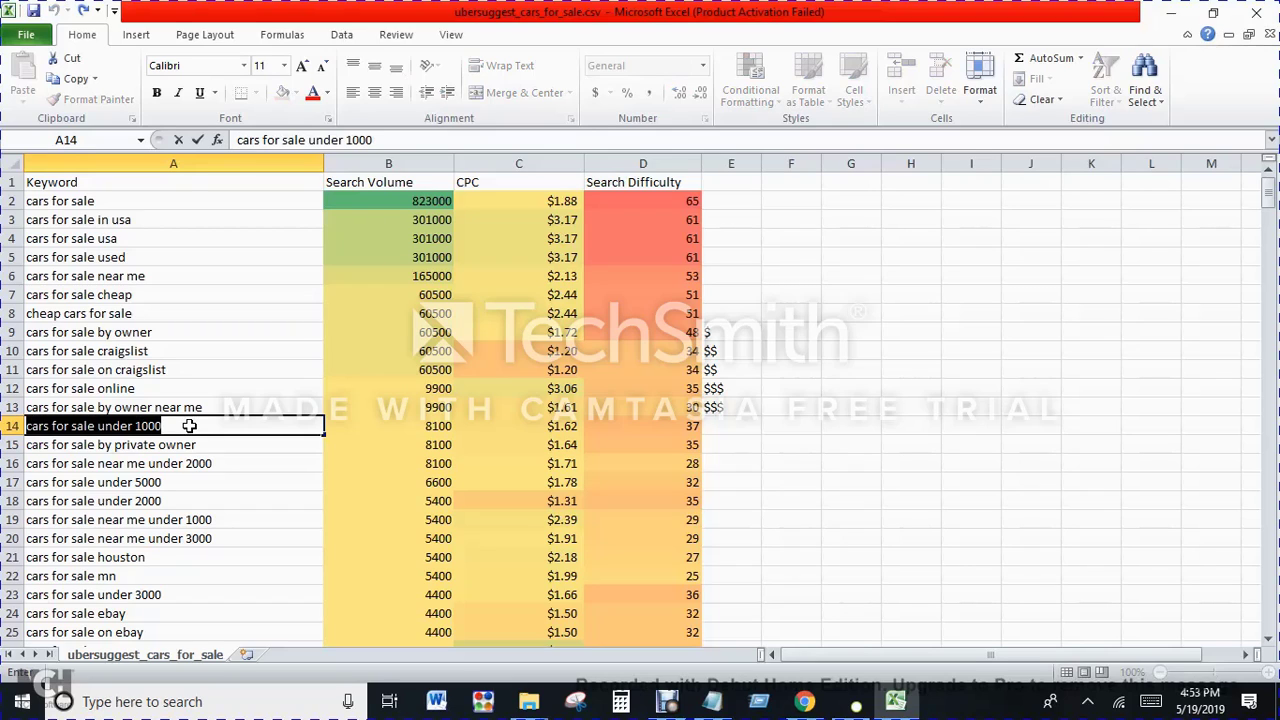
key(Right)
key(Right)
key(Right)
key(Right)
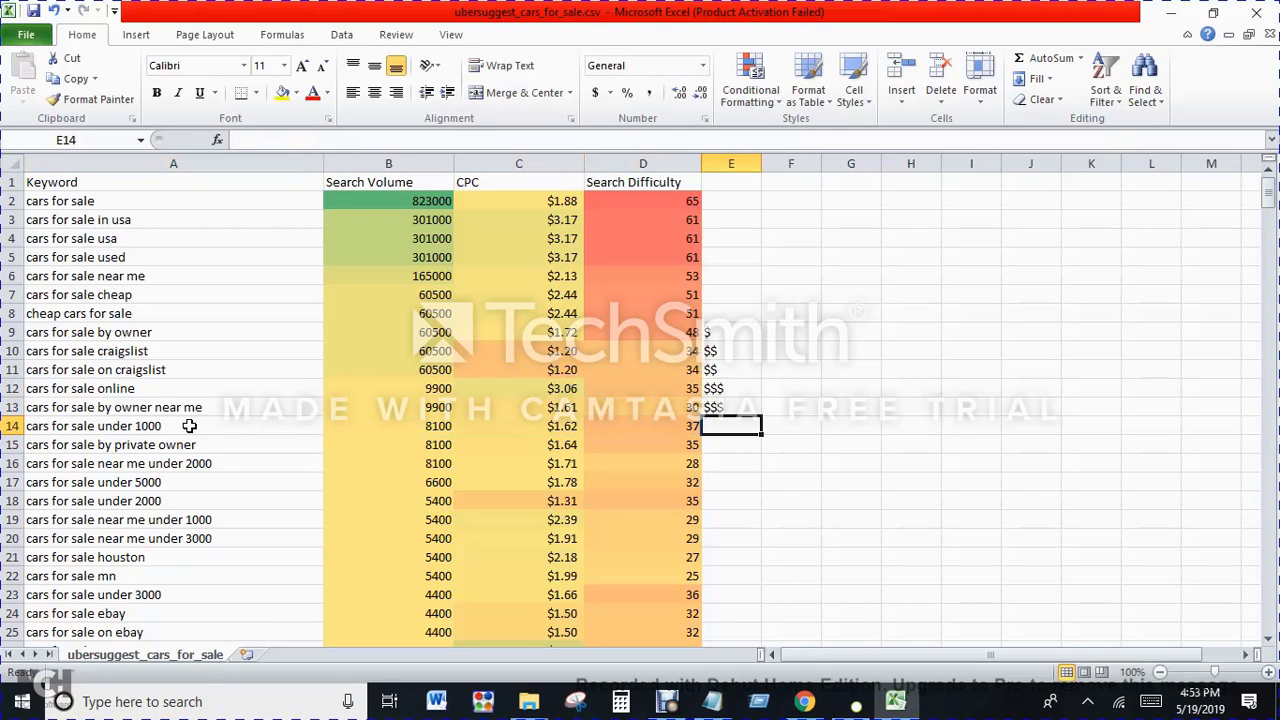
text($)
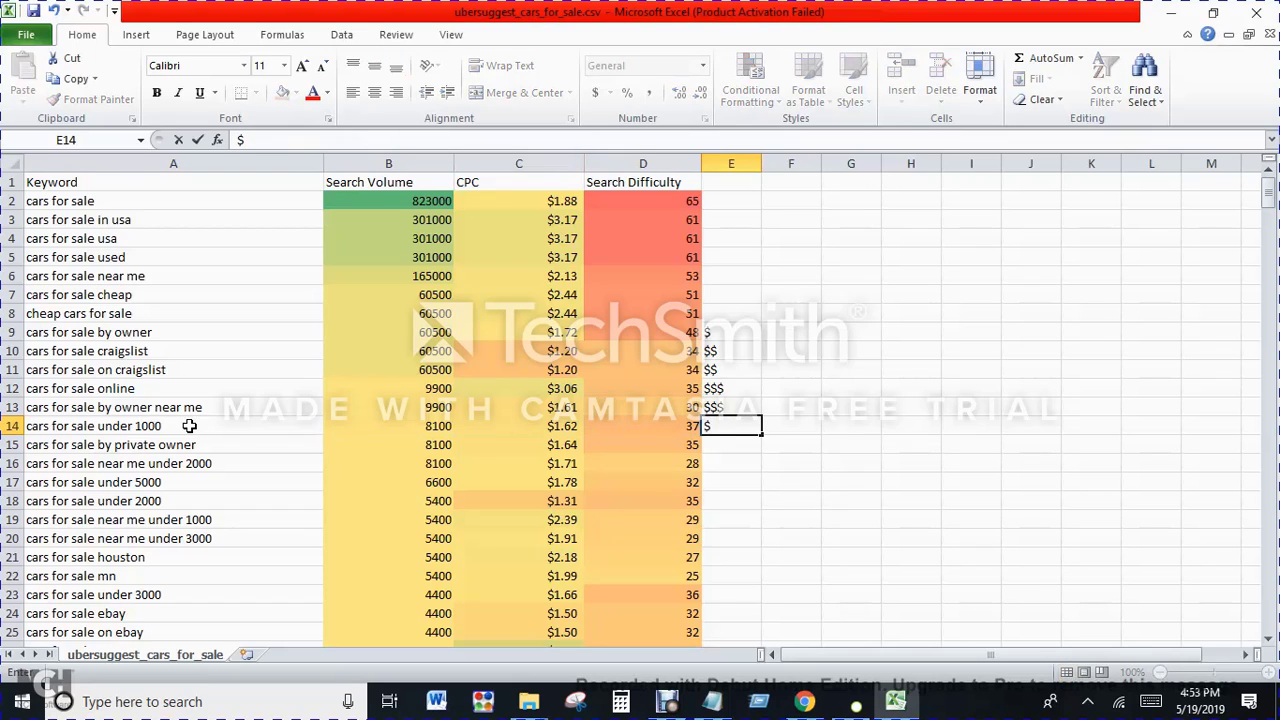
key(Return)
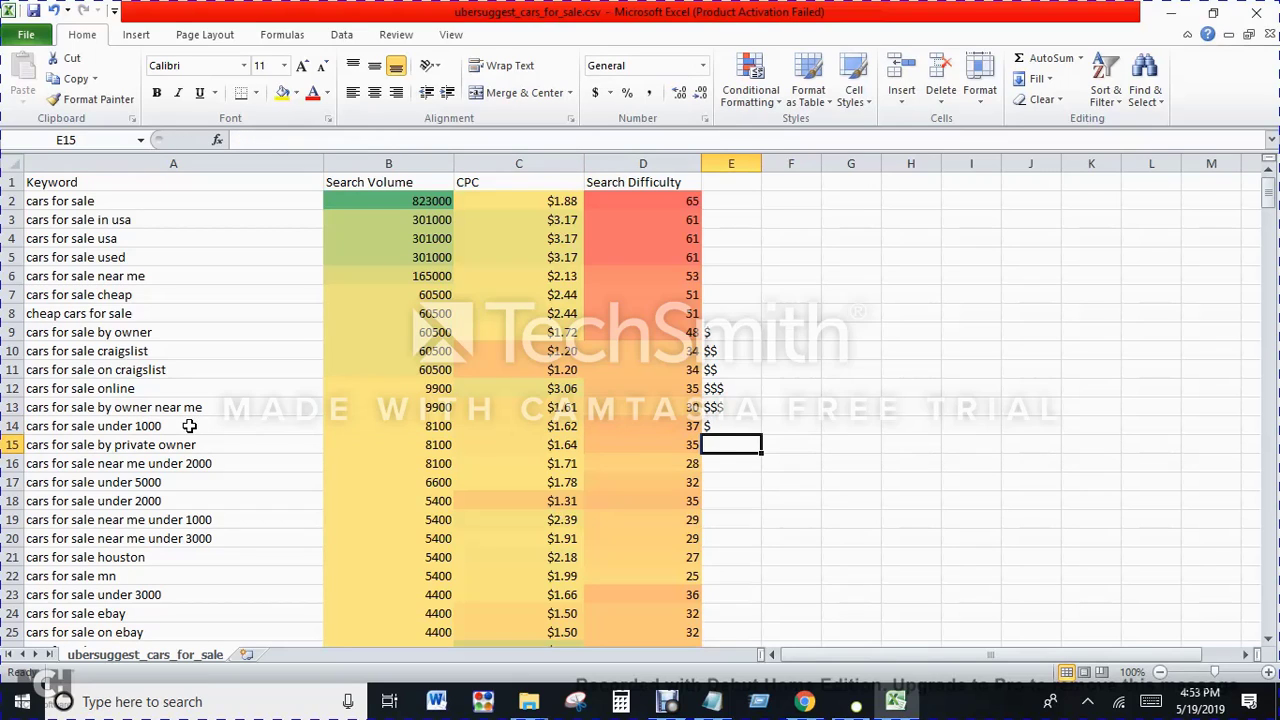
key(Up)
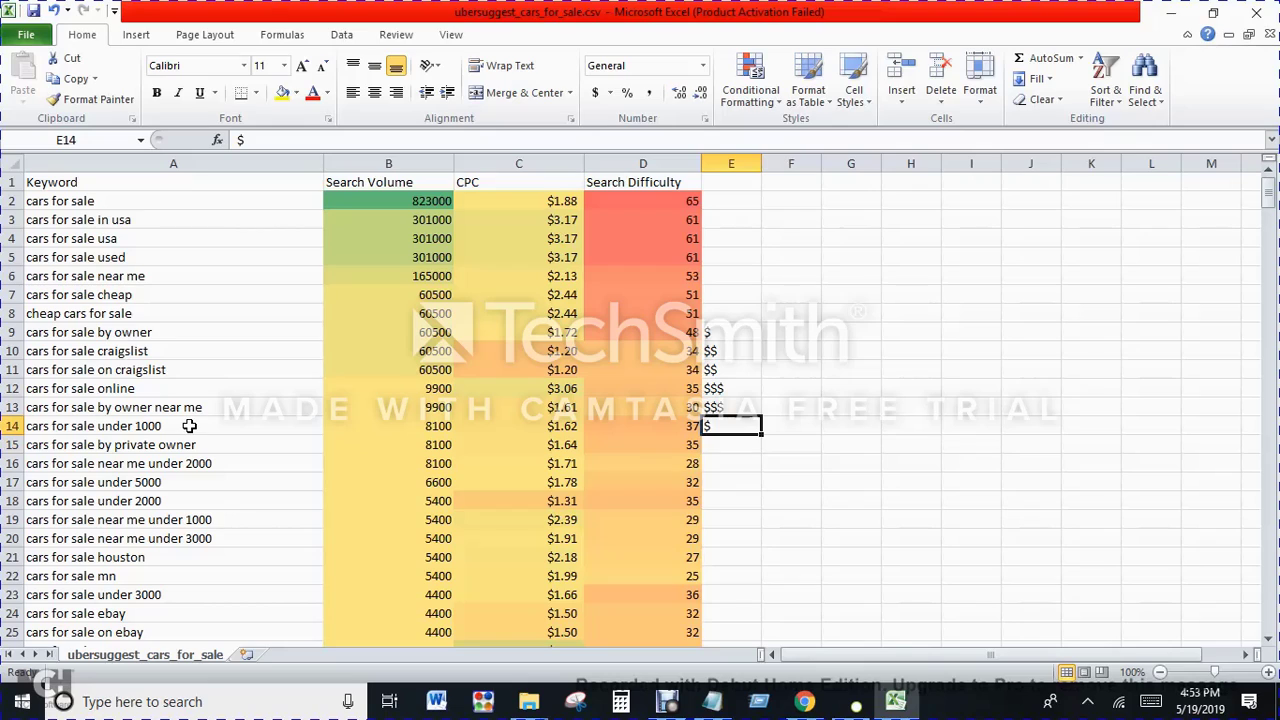
key(Delete)
Step: Rate "cars for sale by private owner" with $ in column E
key(Down)
text($)
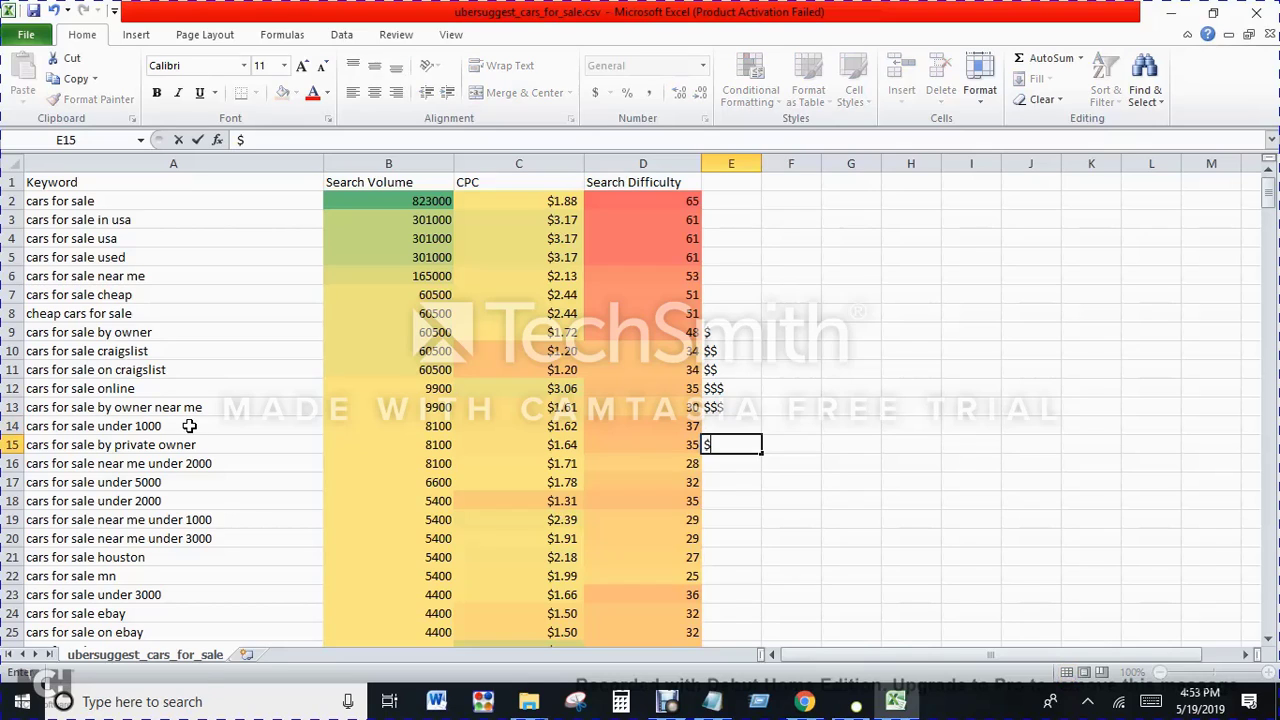
key(Return)
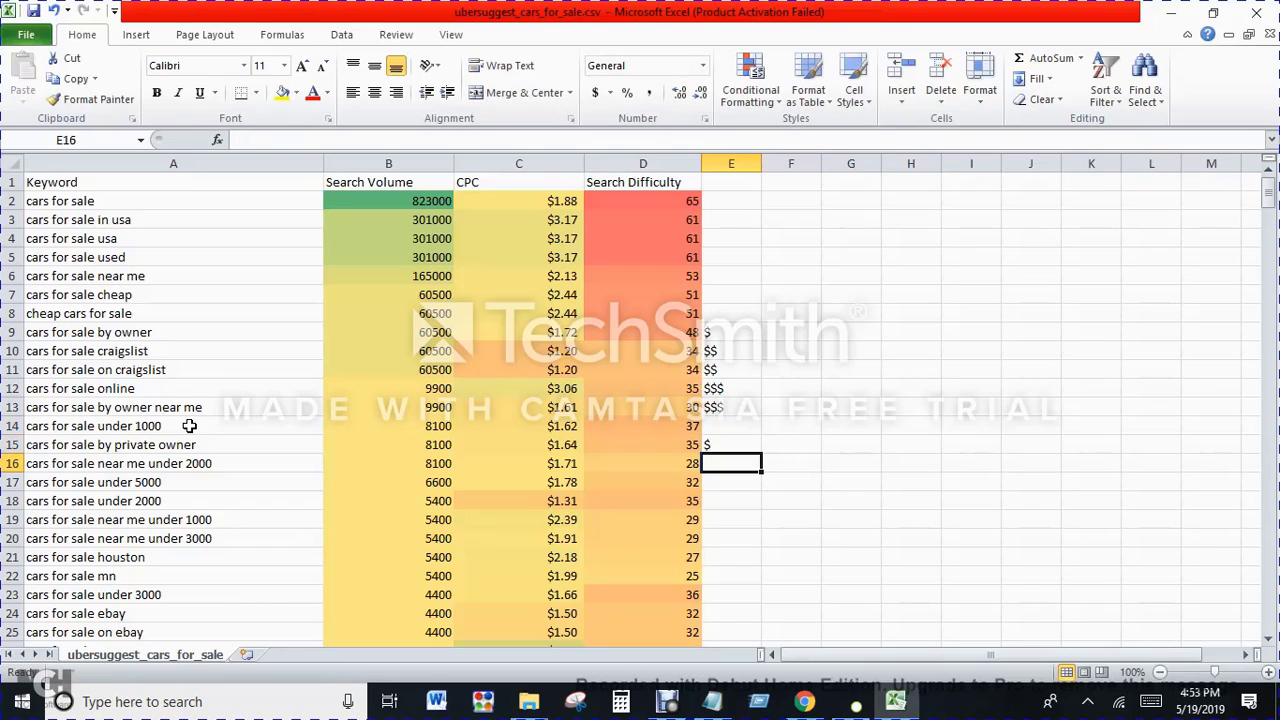
Step: Look through the lower-volume keywords, comparing the "cars for sale toyota" and "cars for sale honda" rows
key(Down)
key(Down)
key(Down)
key(Down)
key(Down)
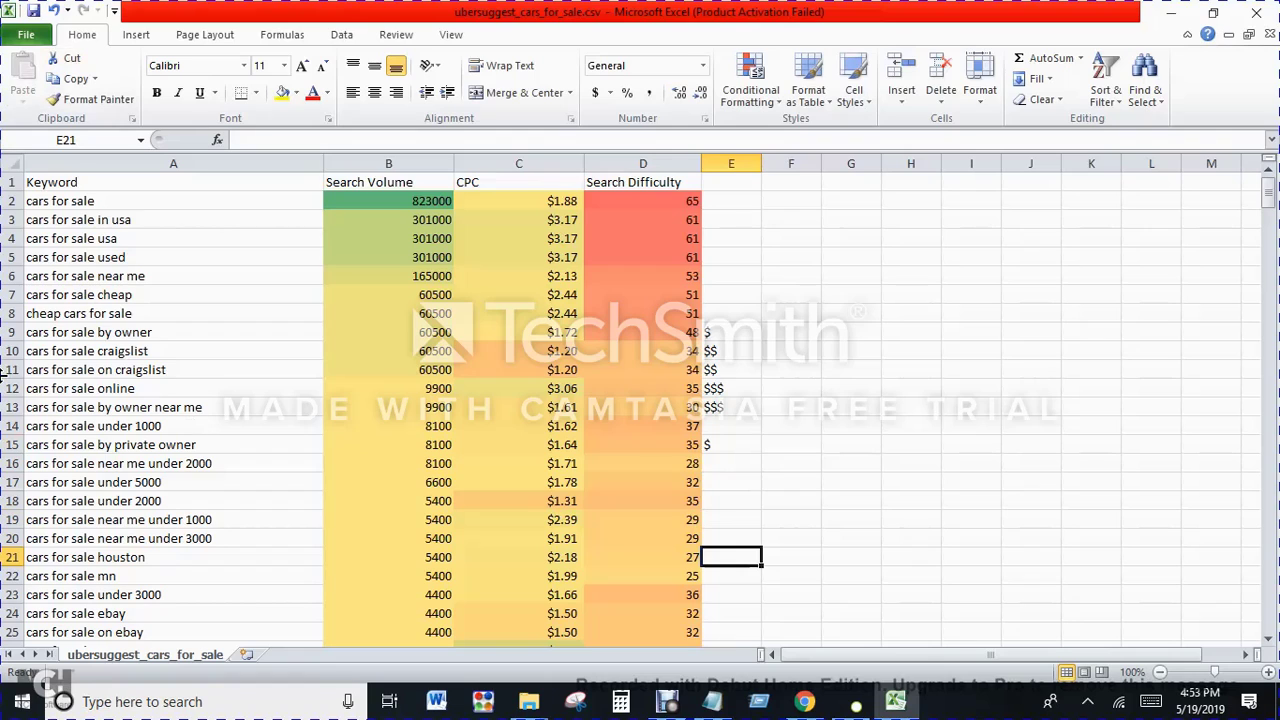
scroll(189, 426, down, 3)
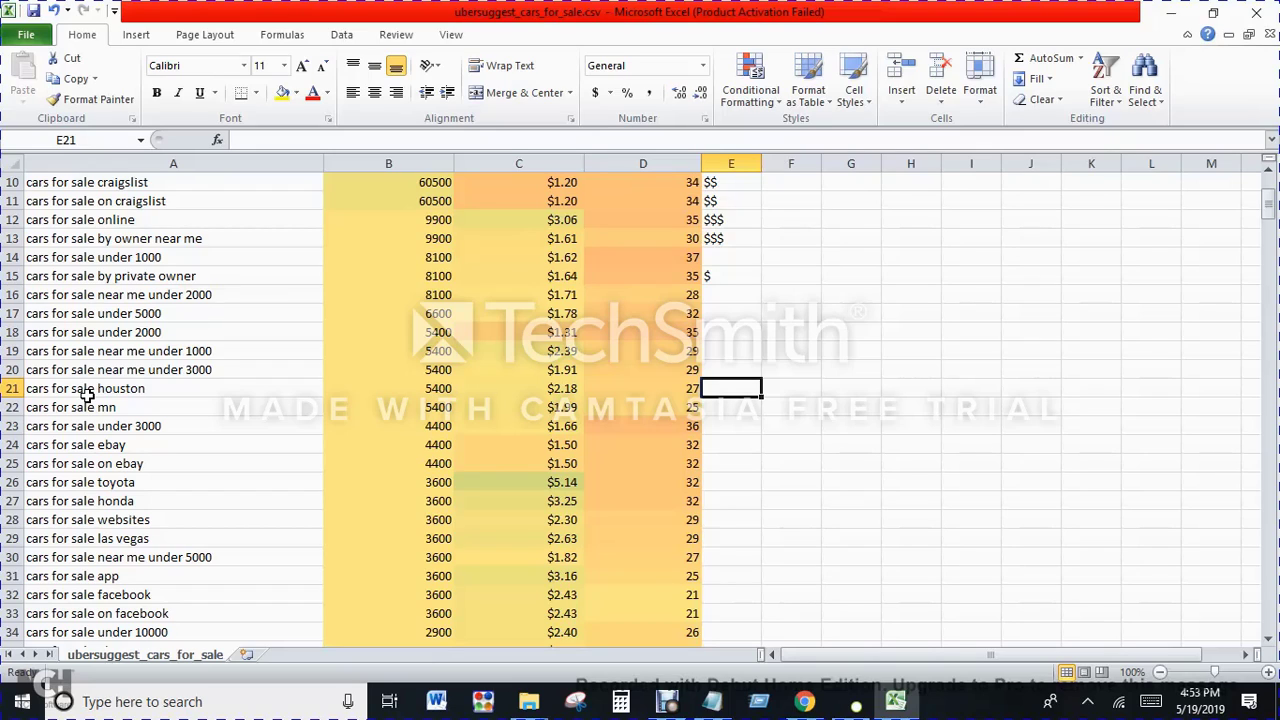
click(106, 487)
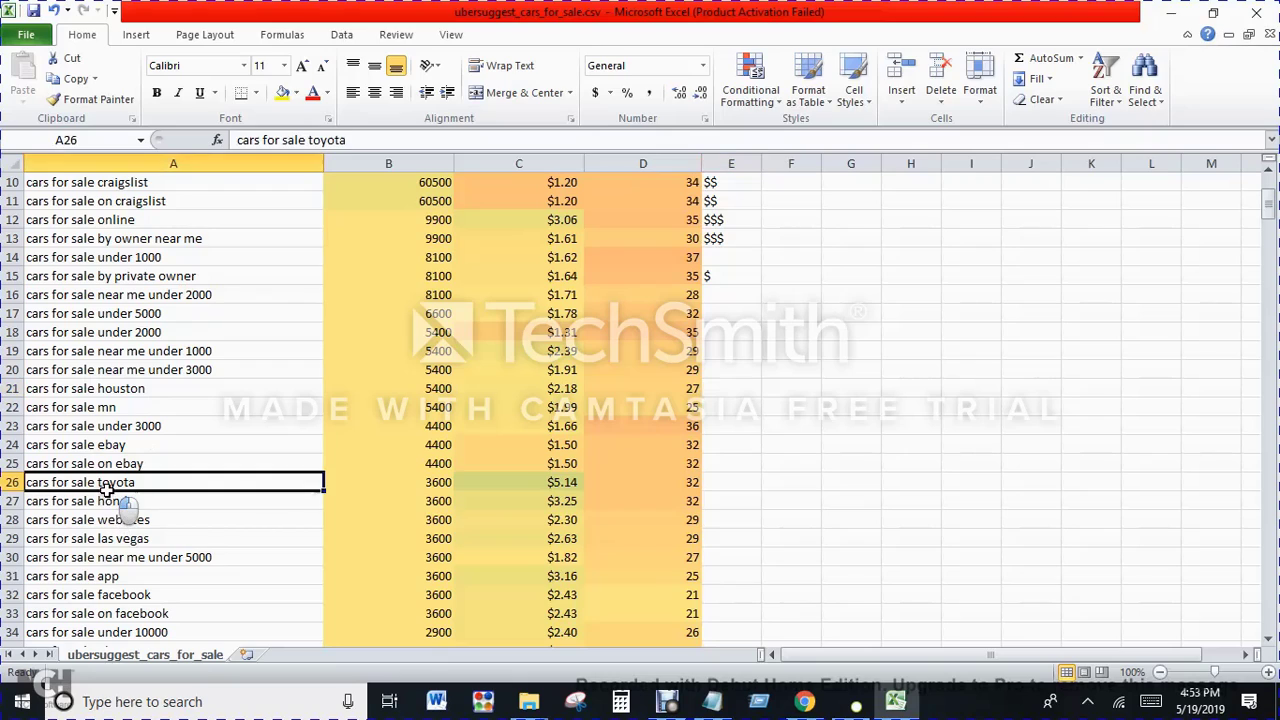
click(110, 502)
click(115, 482)
click(108, 502)
click(124, 482)
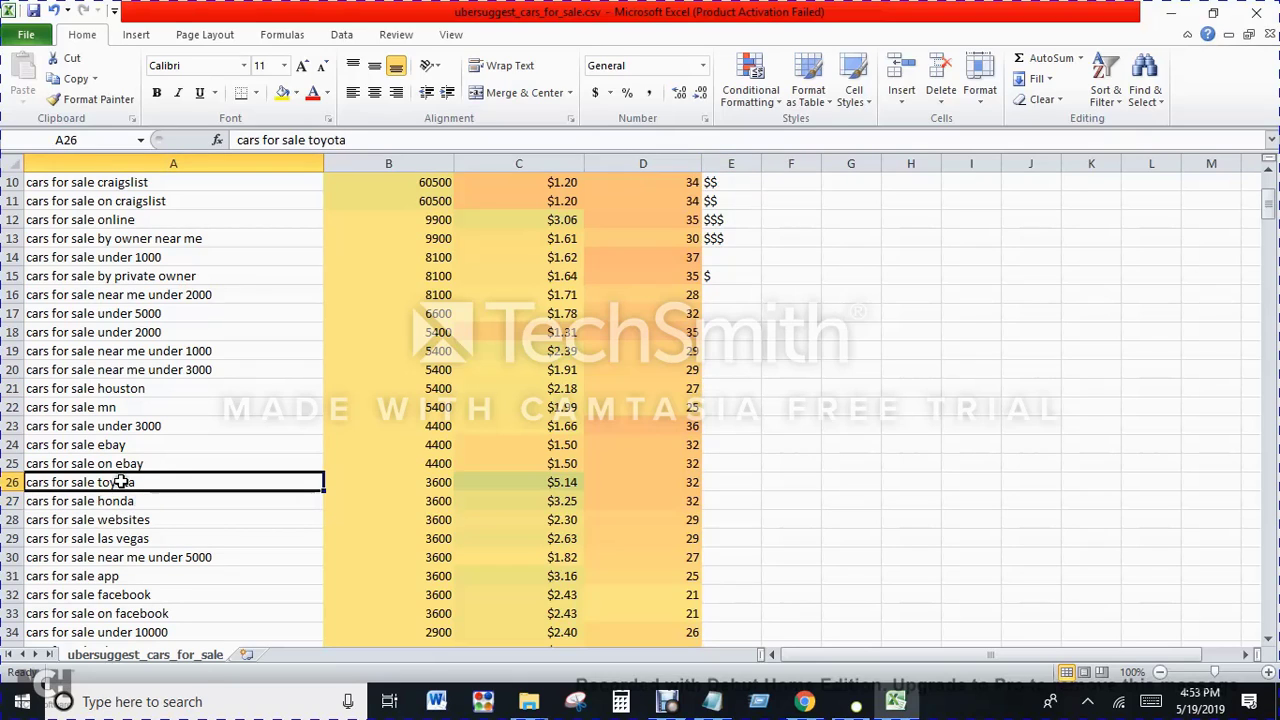
click(126, 502)
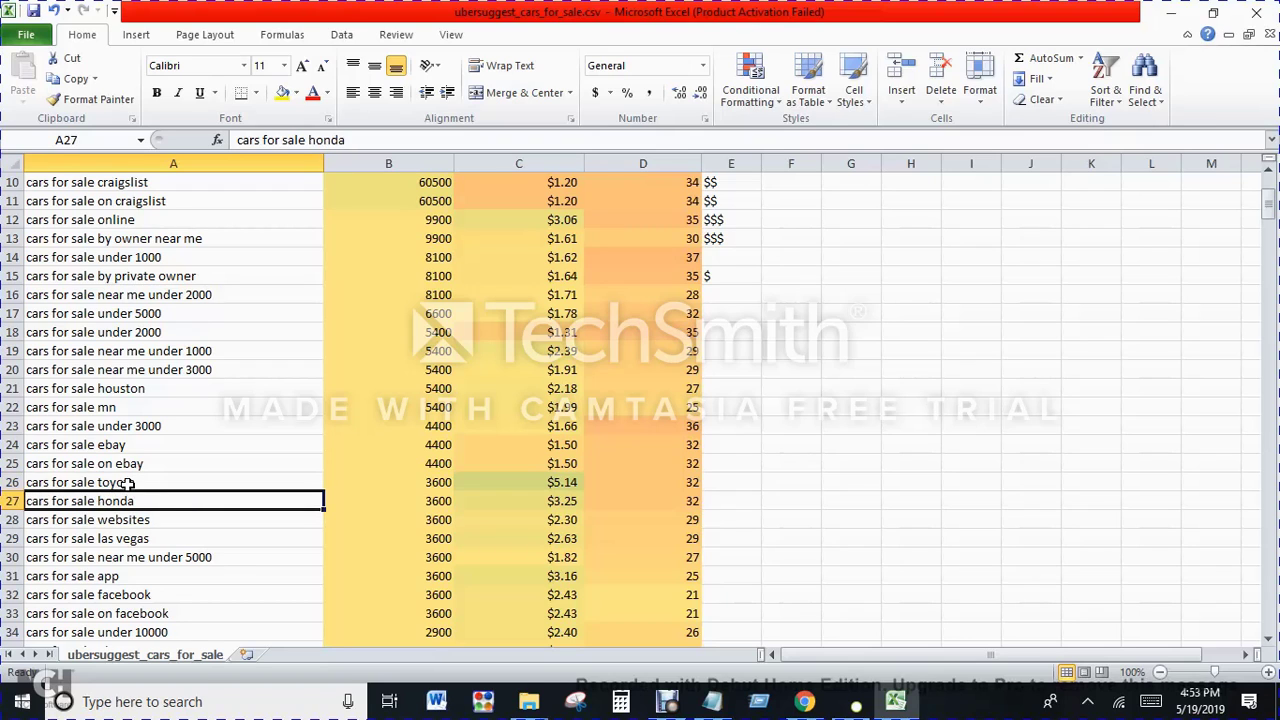
click(128, 482)
scroll(685, 535, up, 3)
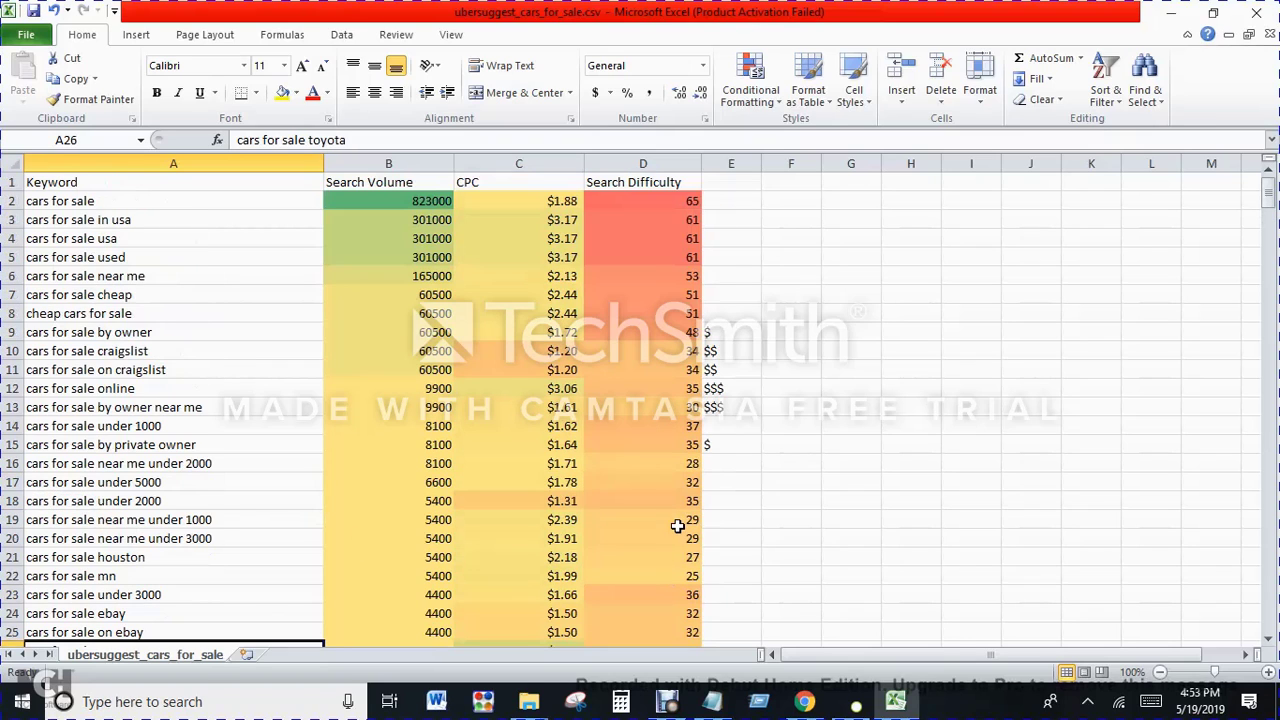
Step: Review the dollar-rated keywords in rows 9 to 15 and compare search difficulty down the list, including the "cars for sale ksl" row
drag(708, 446, 740, 443)
click(103, 326)
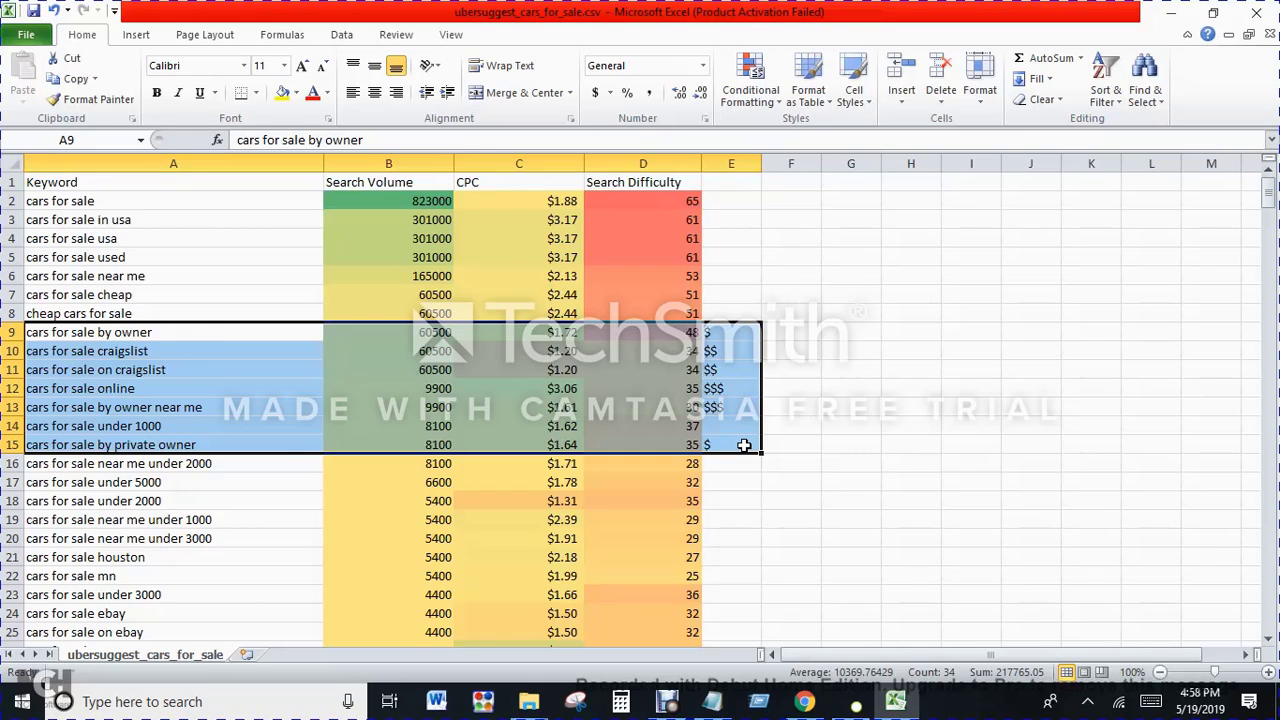
click(679, 202)
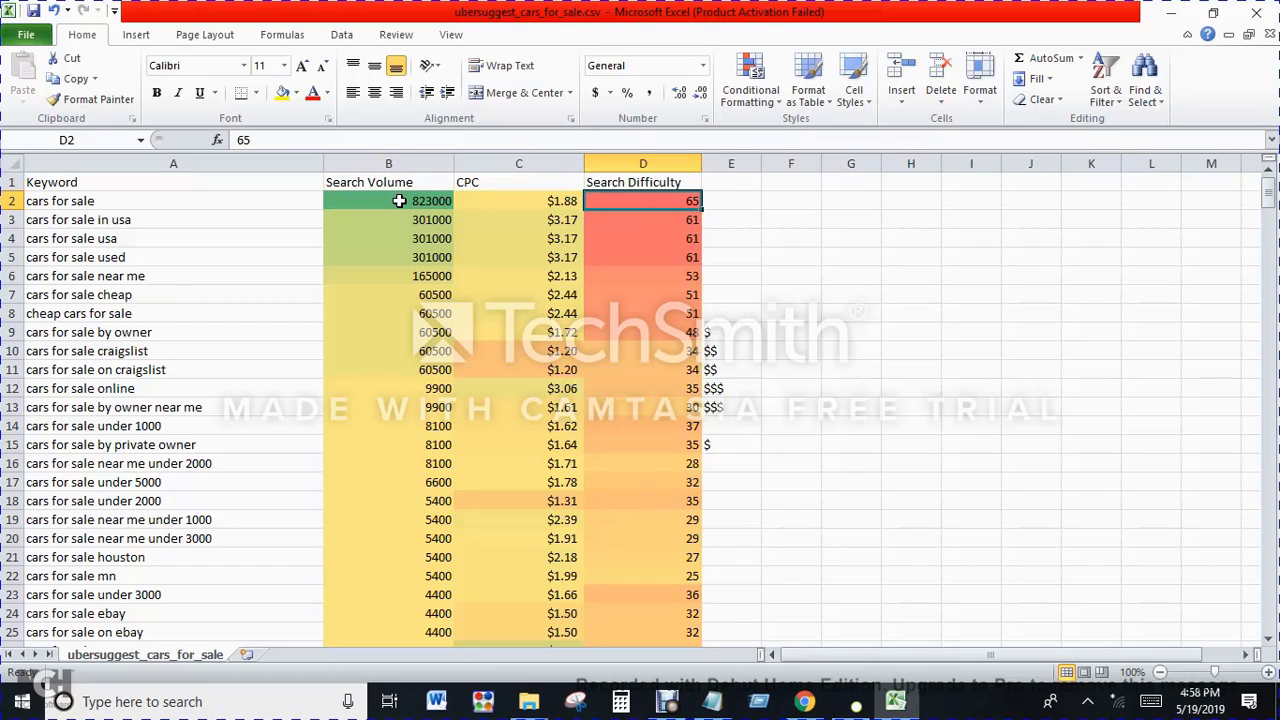
scroll(643, 300, down, 4)
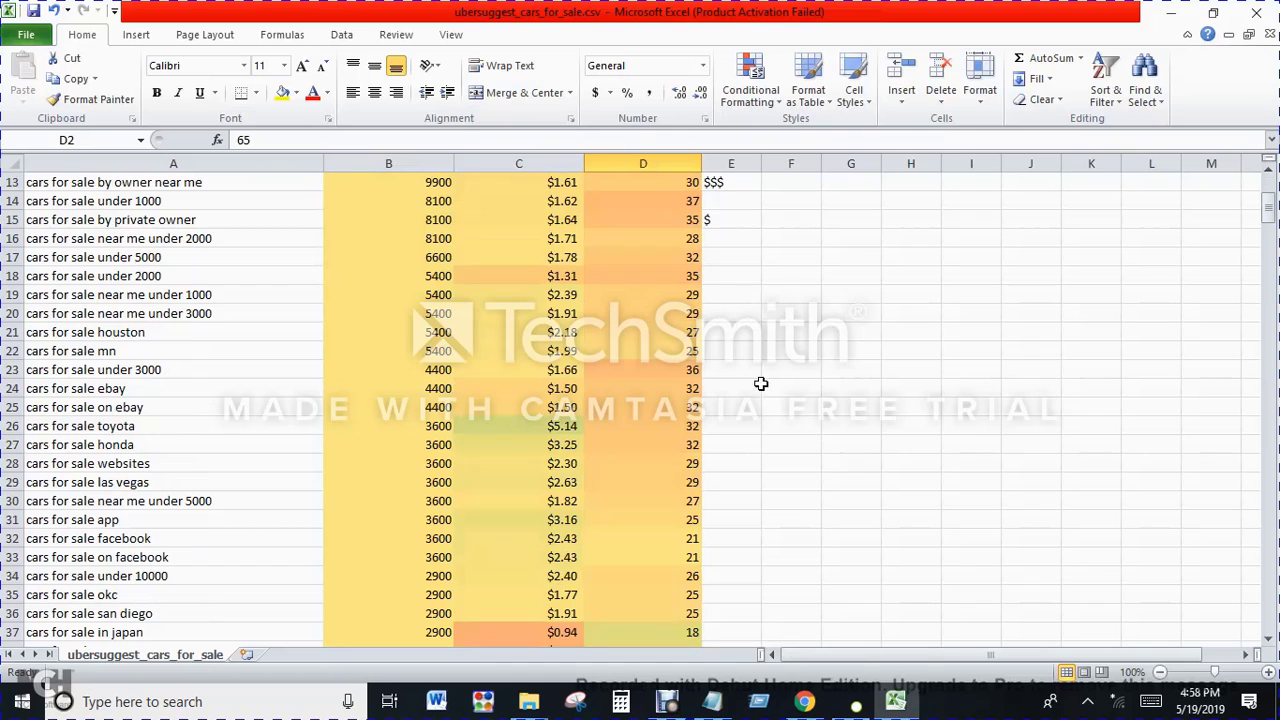
scroll(691, 417, down, 4)
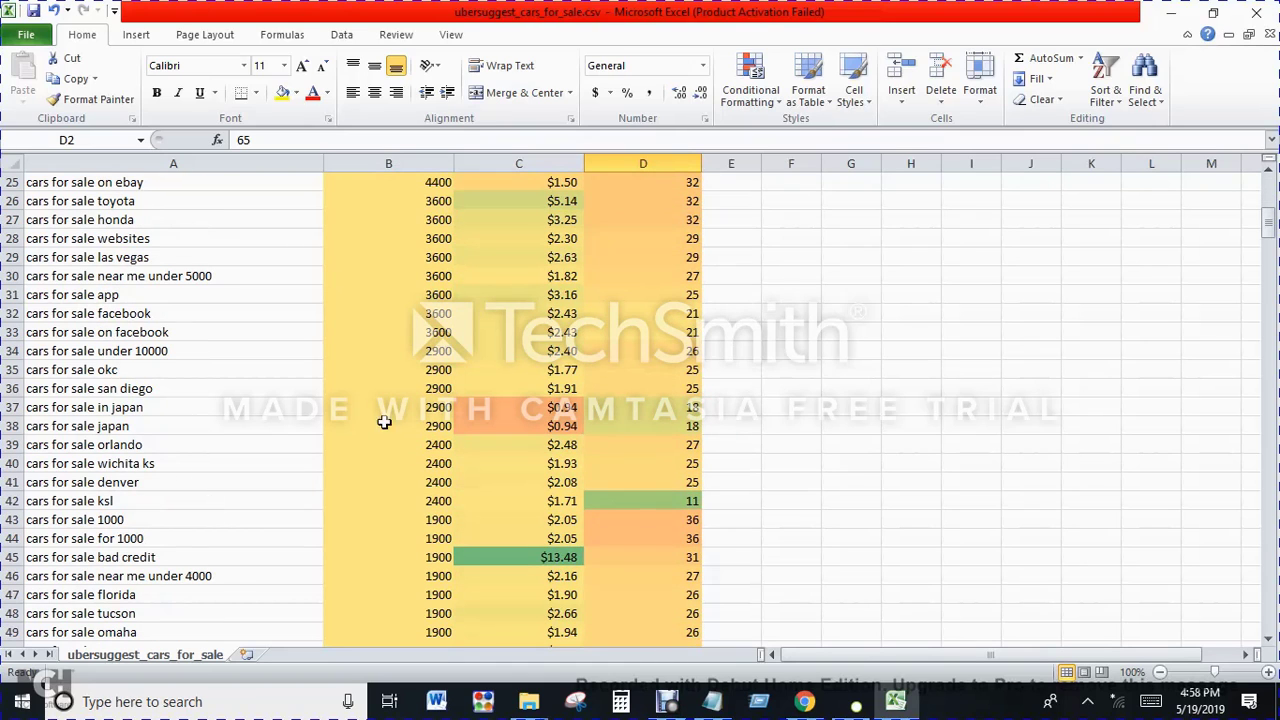
scroll(617, 437, down, 3)
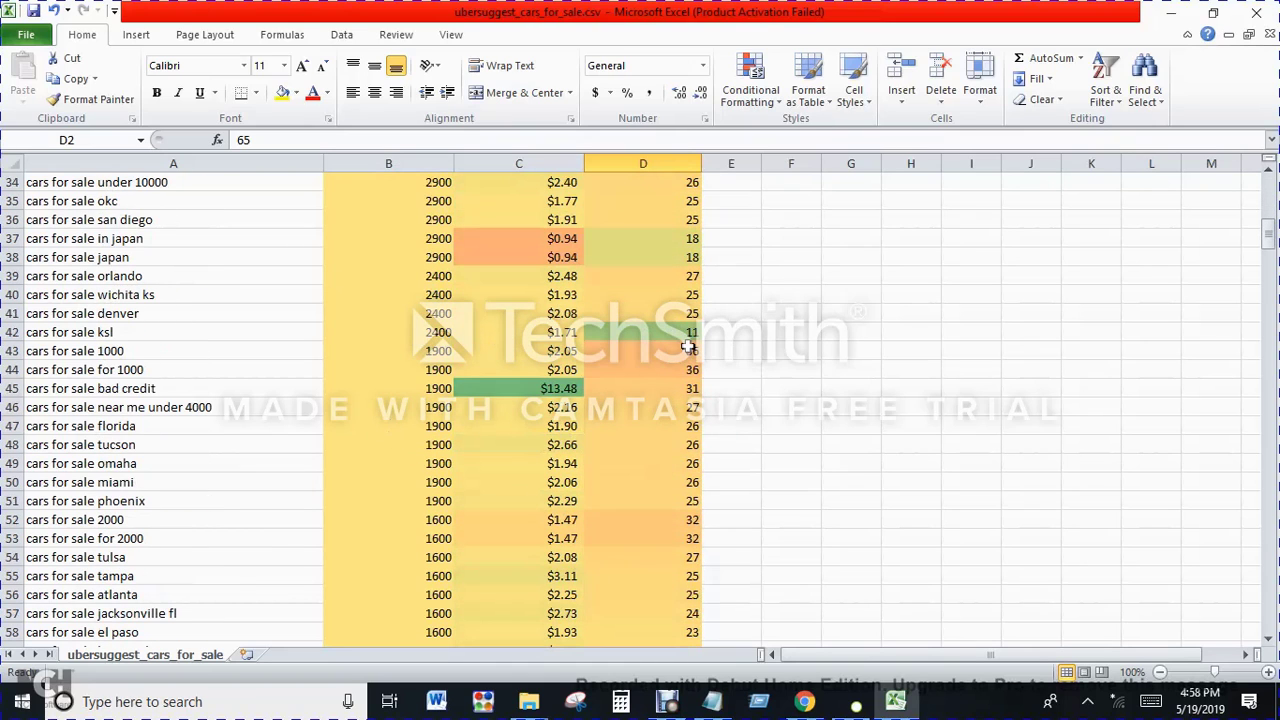
click(690, 331)
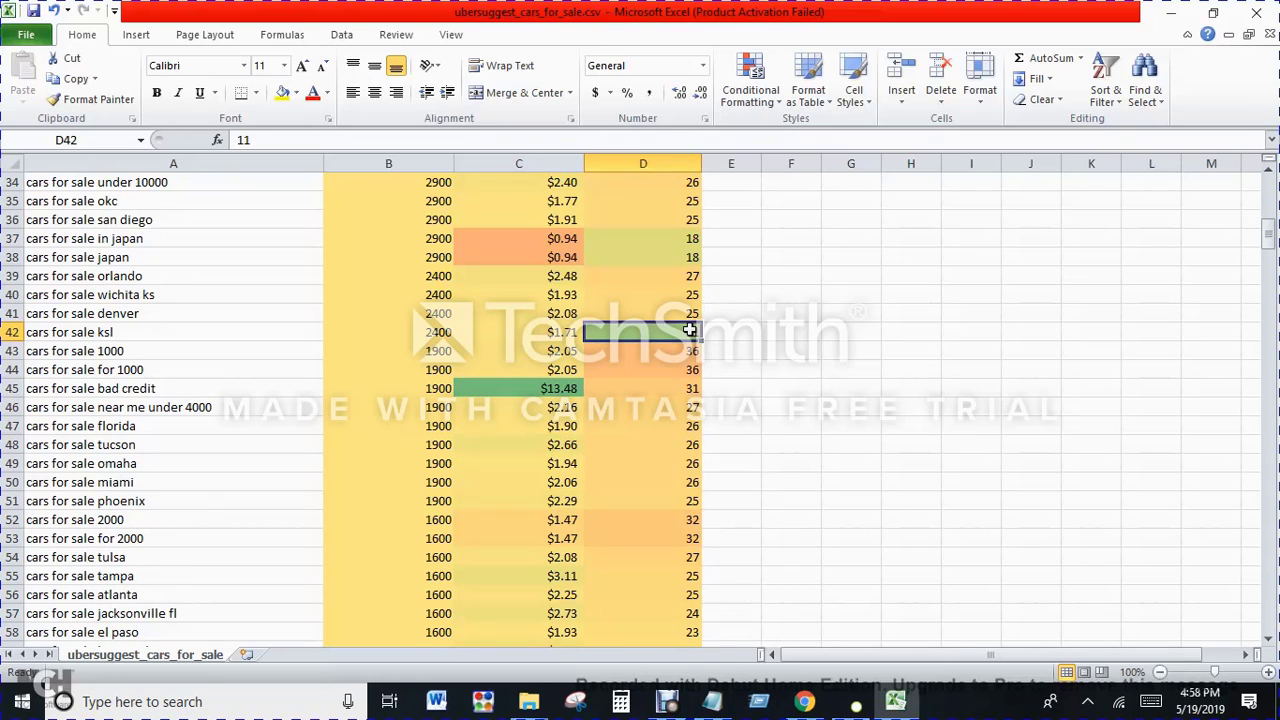
scroll(705, 380, up, 4)
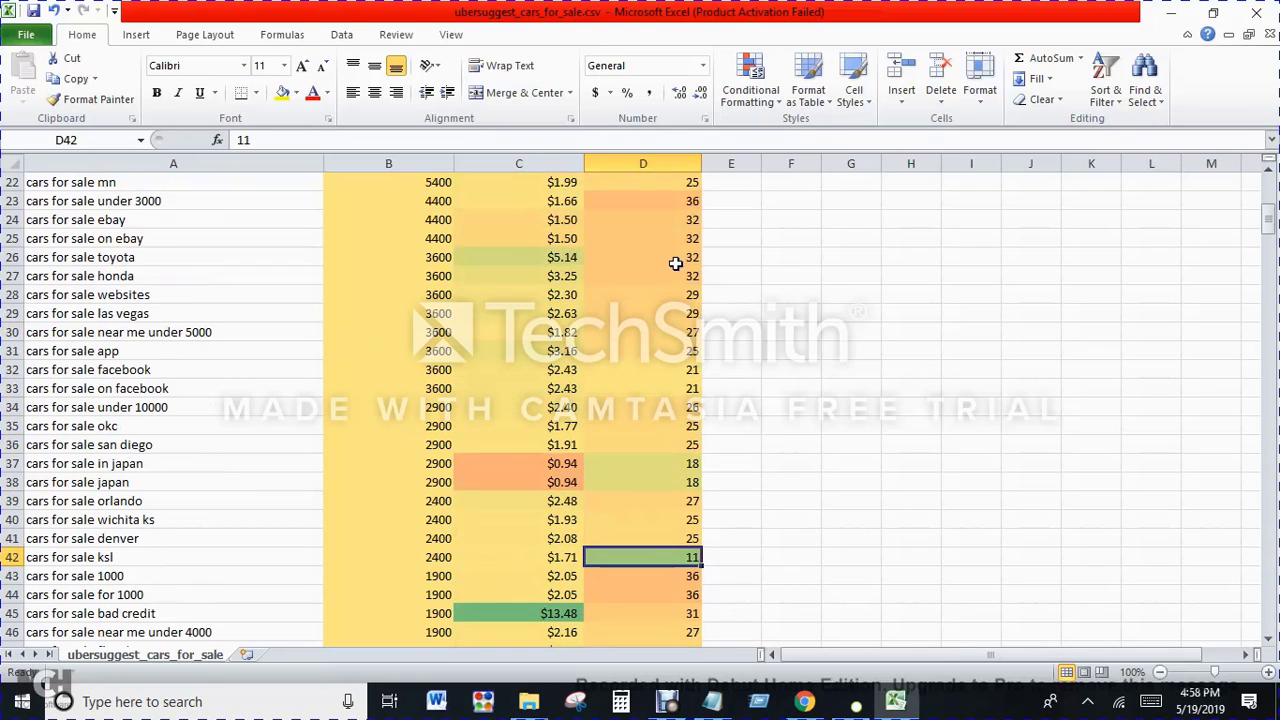
scroll(660, 480, down, 2)
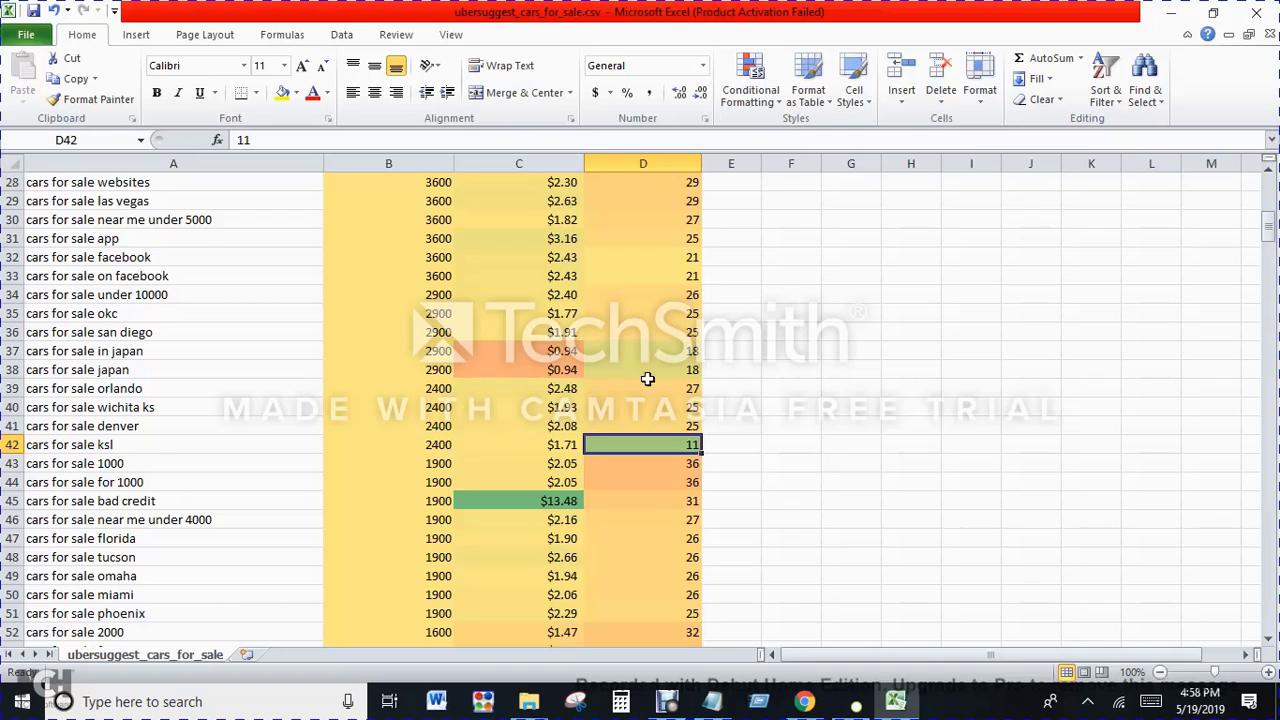
scroll(651, 374, up, 9)
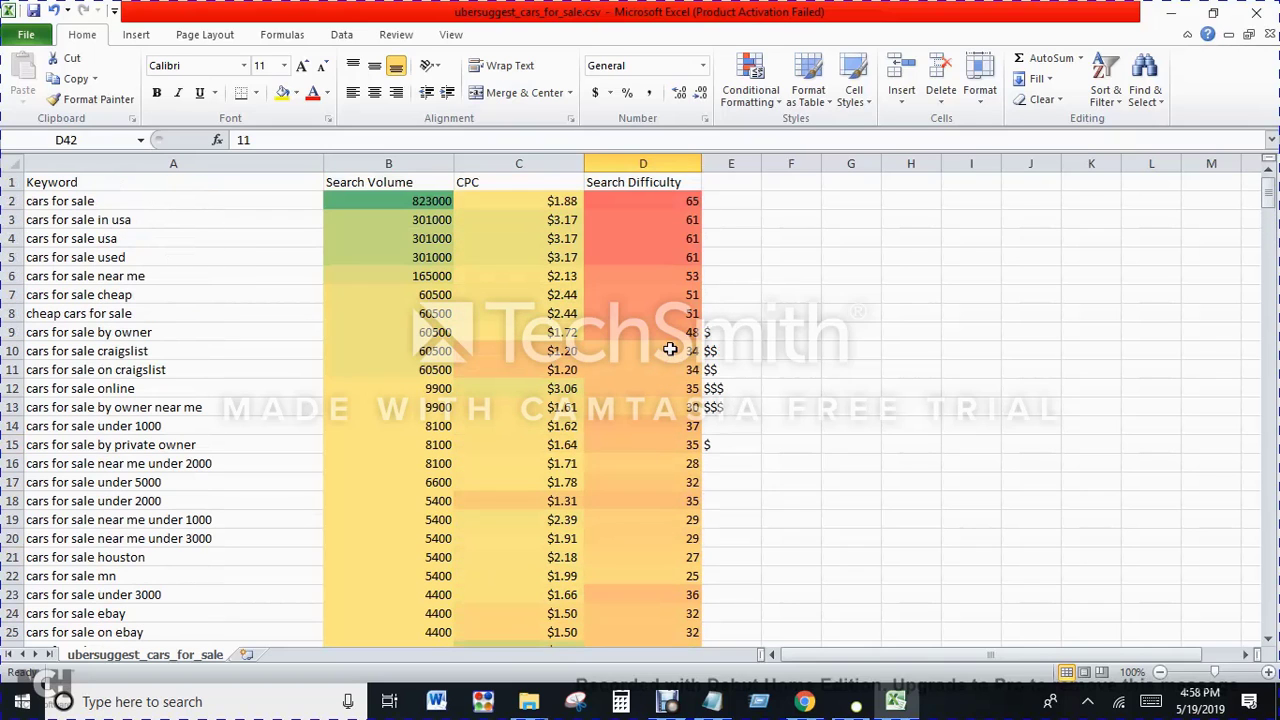
Step: Highlight the keyword data in rows 9 to 15, add a blank worksheet, and return to the ubersuggest_cars_for_sale sheet
drag(672, 334, 140, 450)
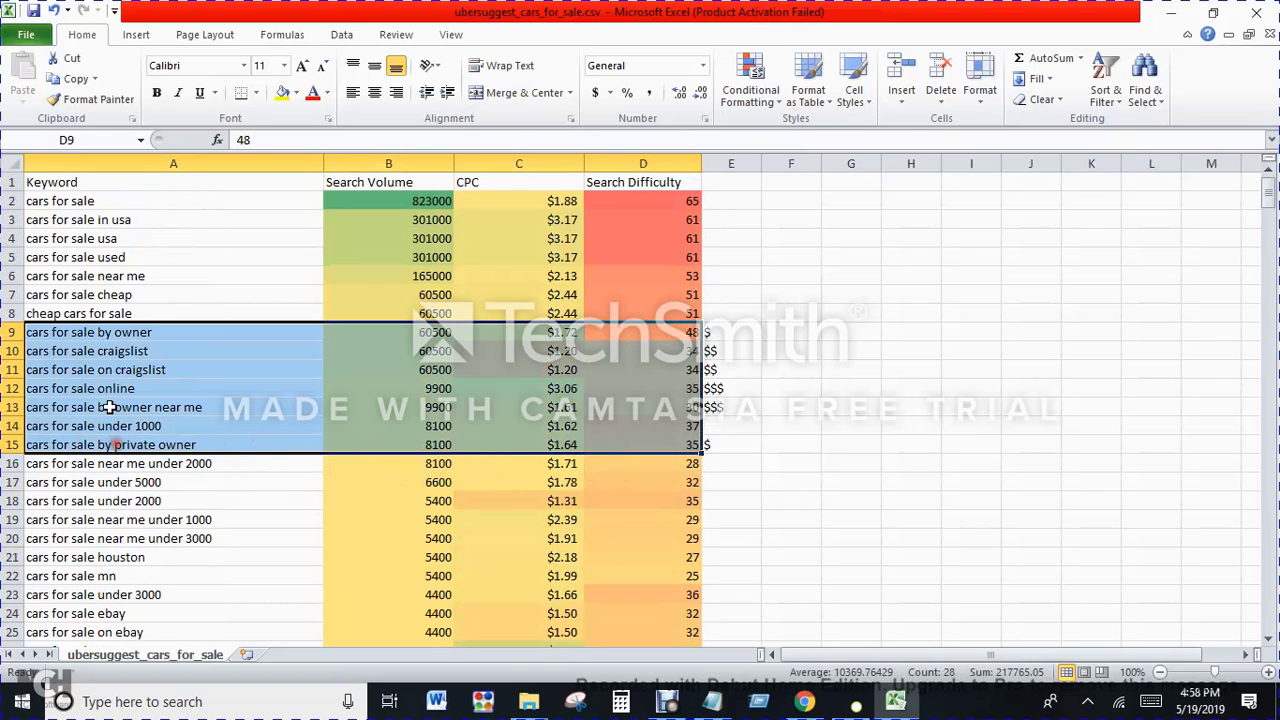
click(249, 654)
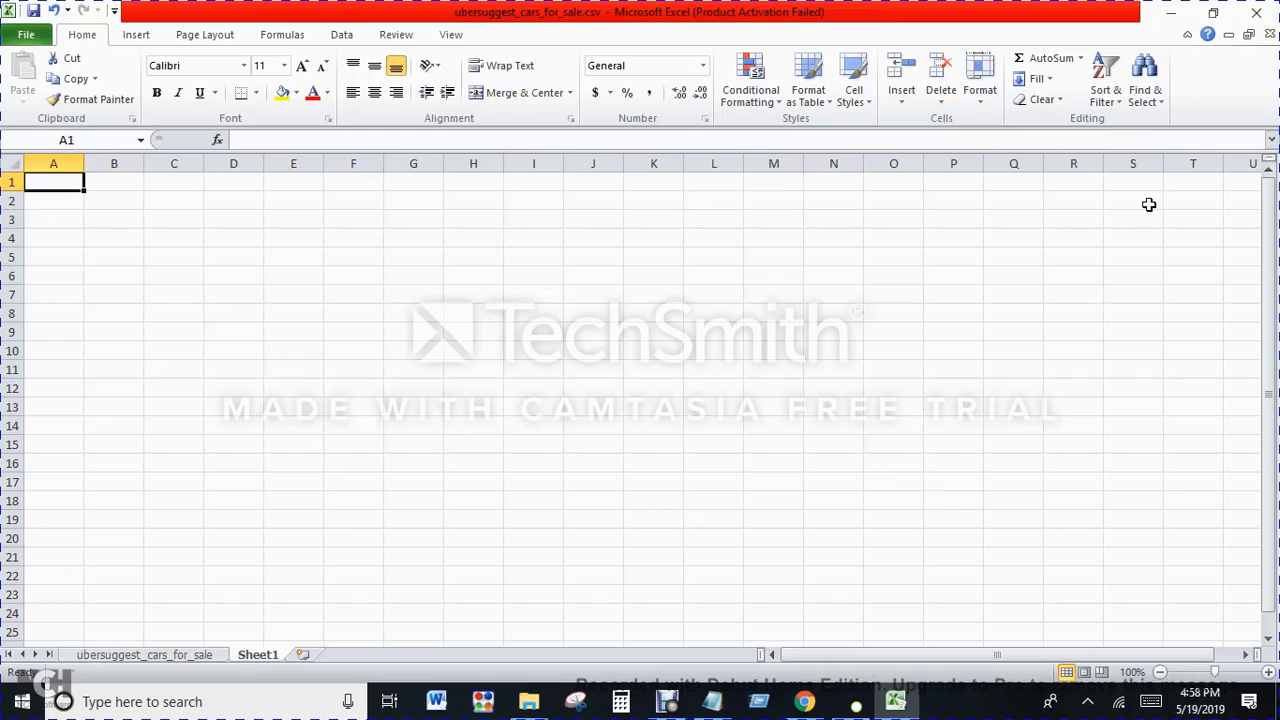
click(143, 655)
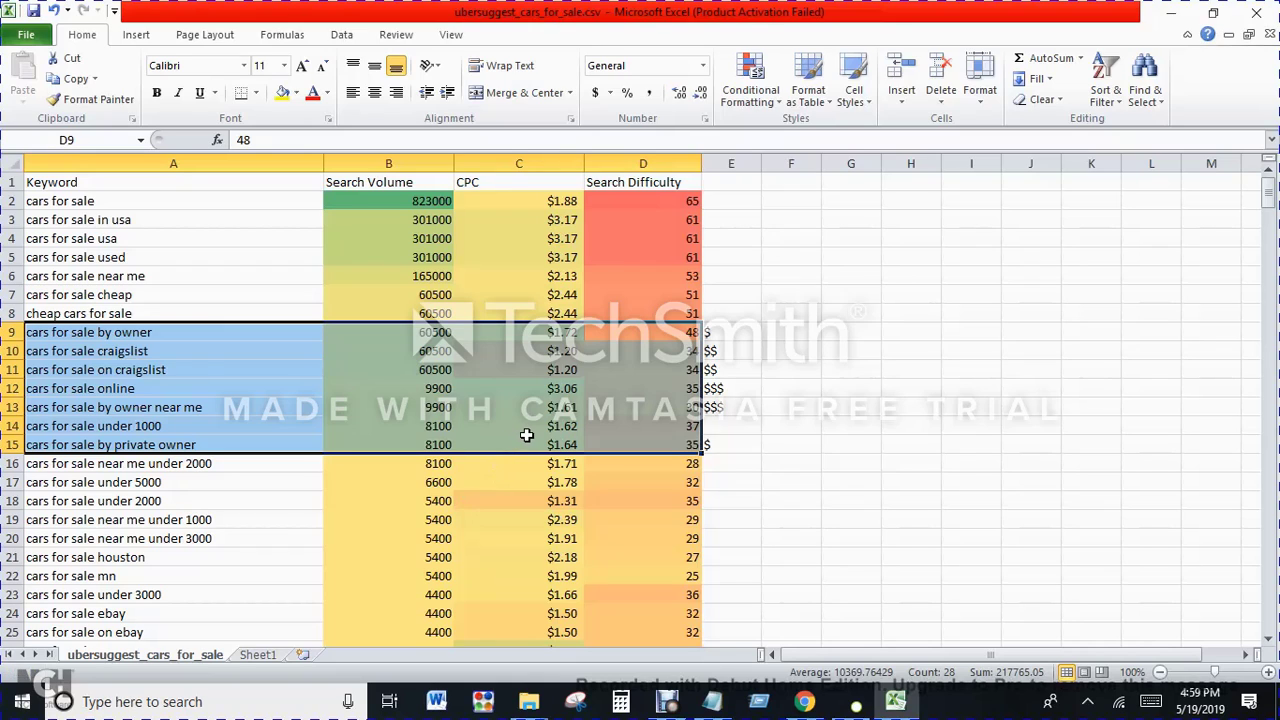
click(1256, 13)
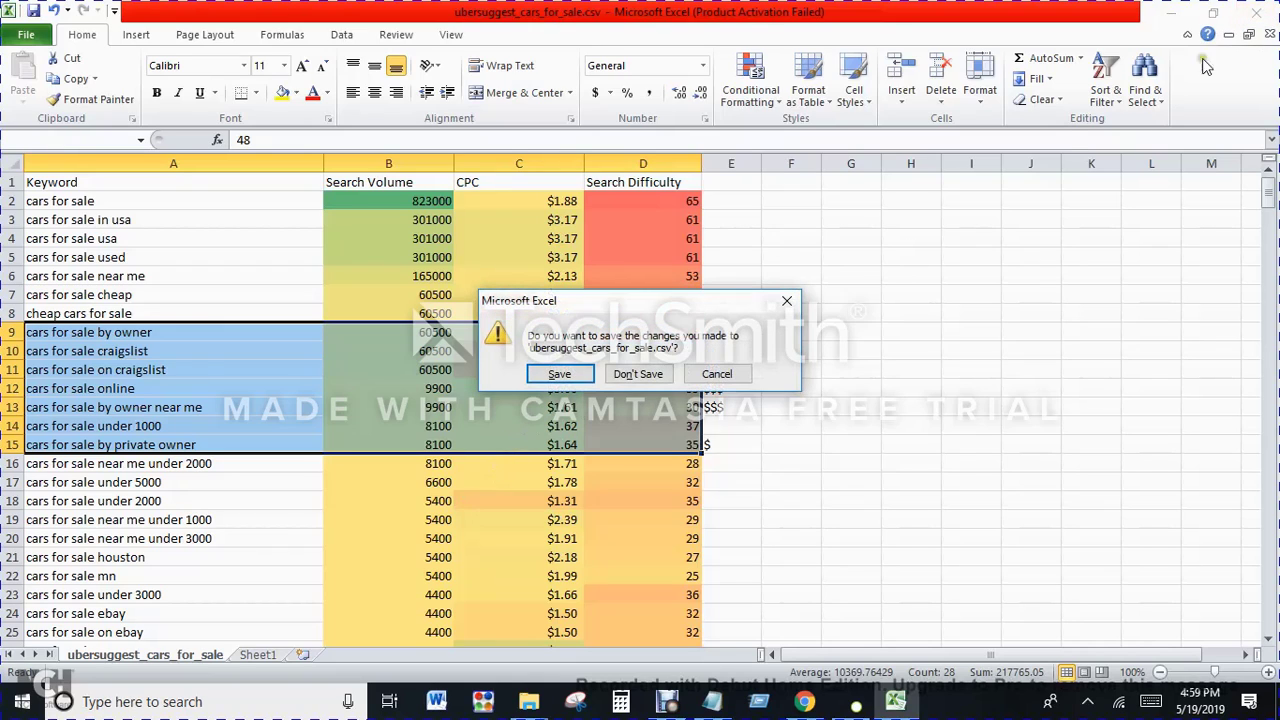
click(714, 374)
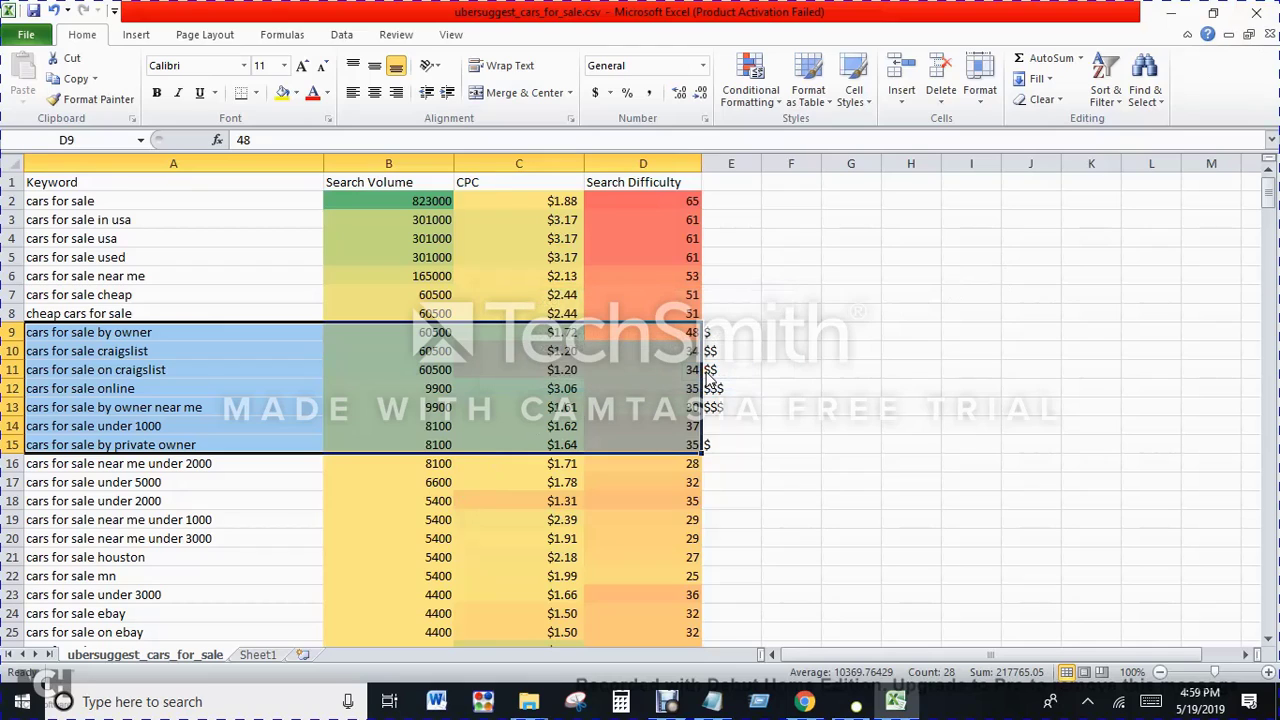
click(786, 295)
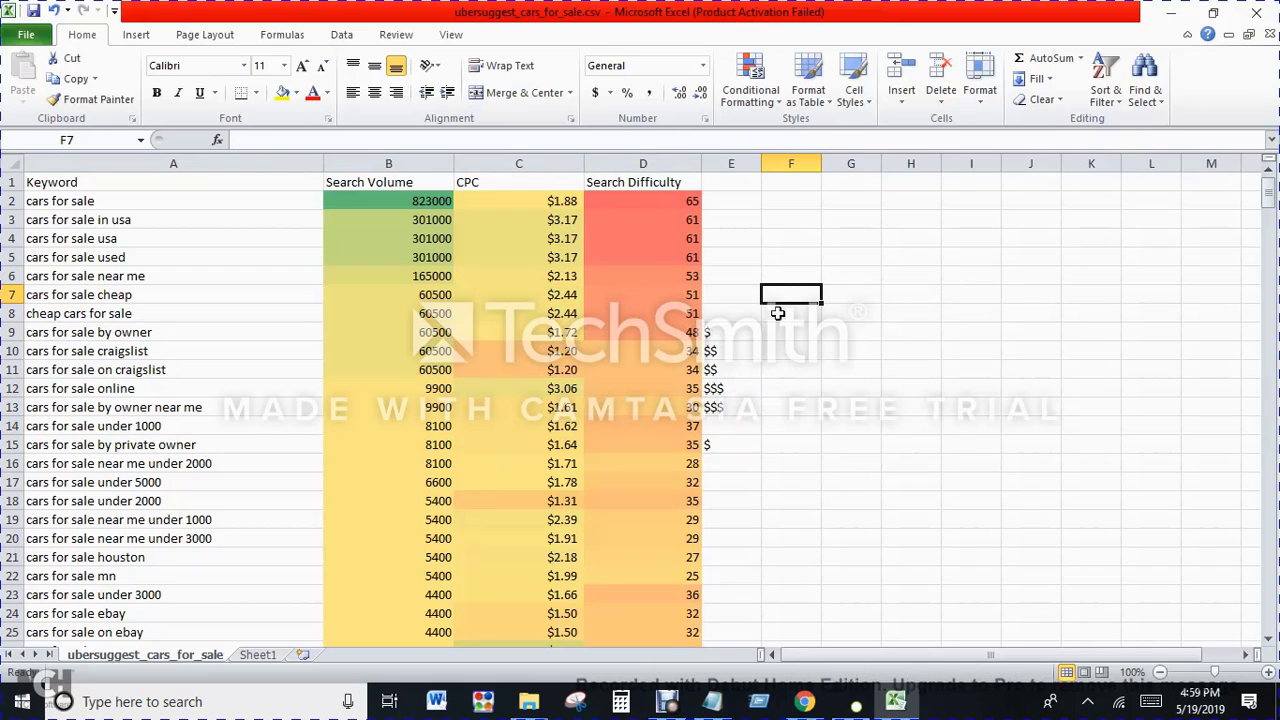
Step: Save the workbook as a Unicode Text file named Keywords in the Day 06 keyword research folder and close it
click(1256, 14)
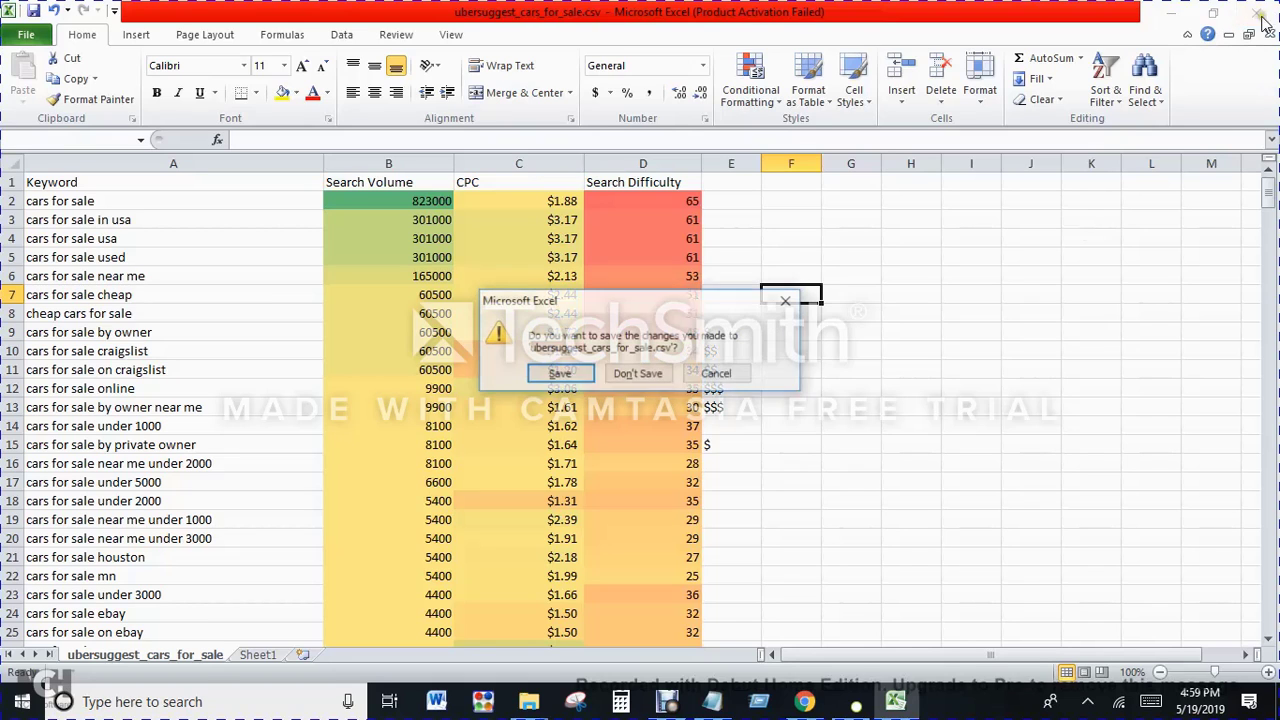
click(560, 374)
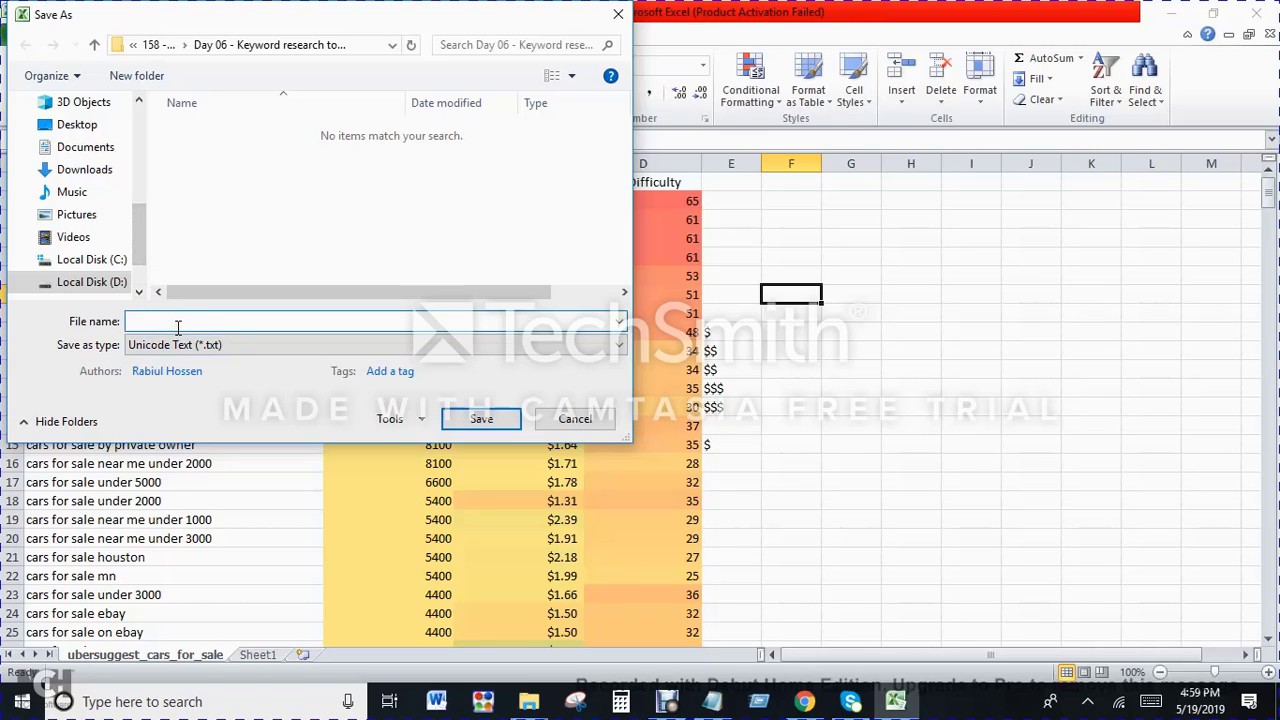
text(Keywords)
click(481, 418)
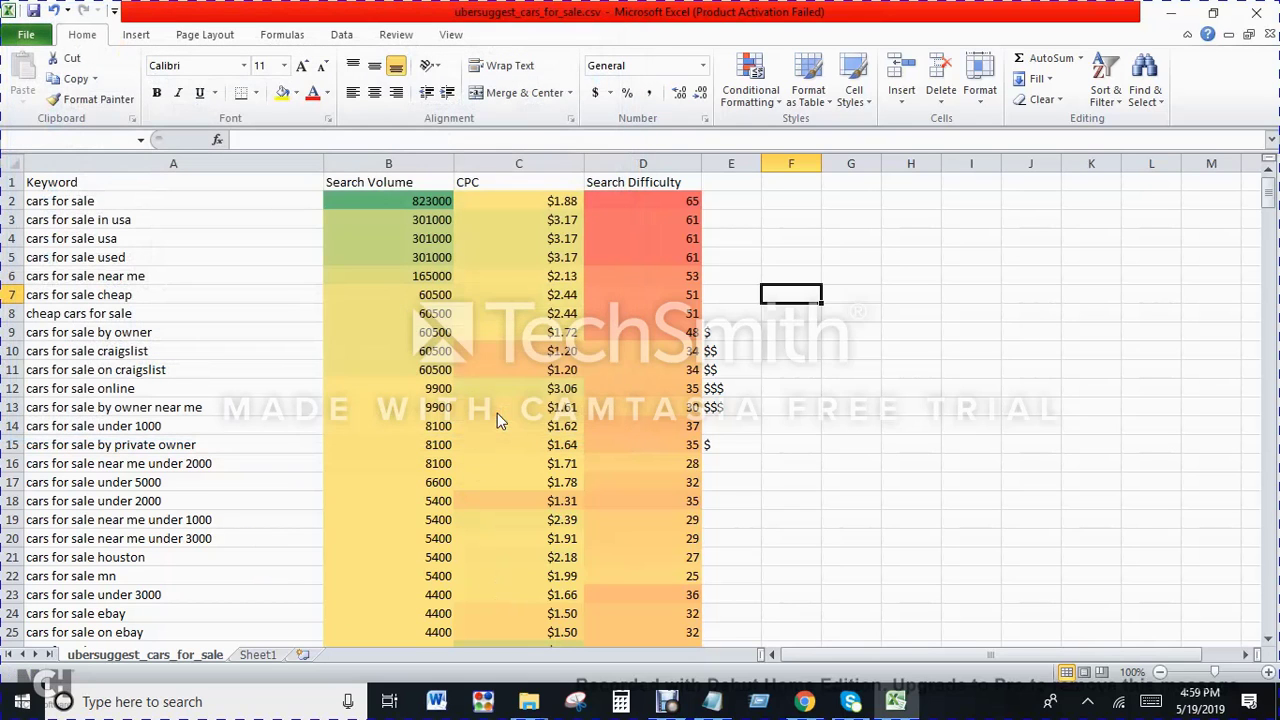
click(646, 414)
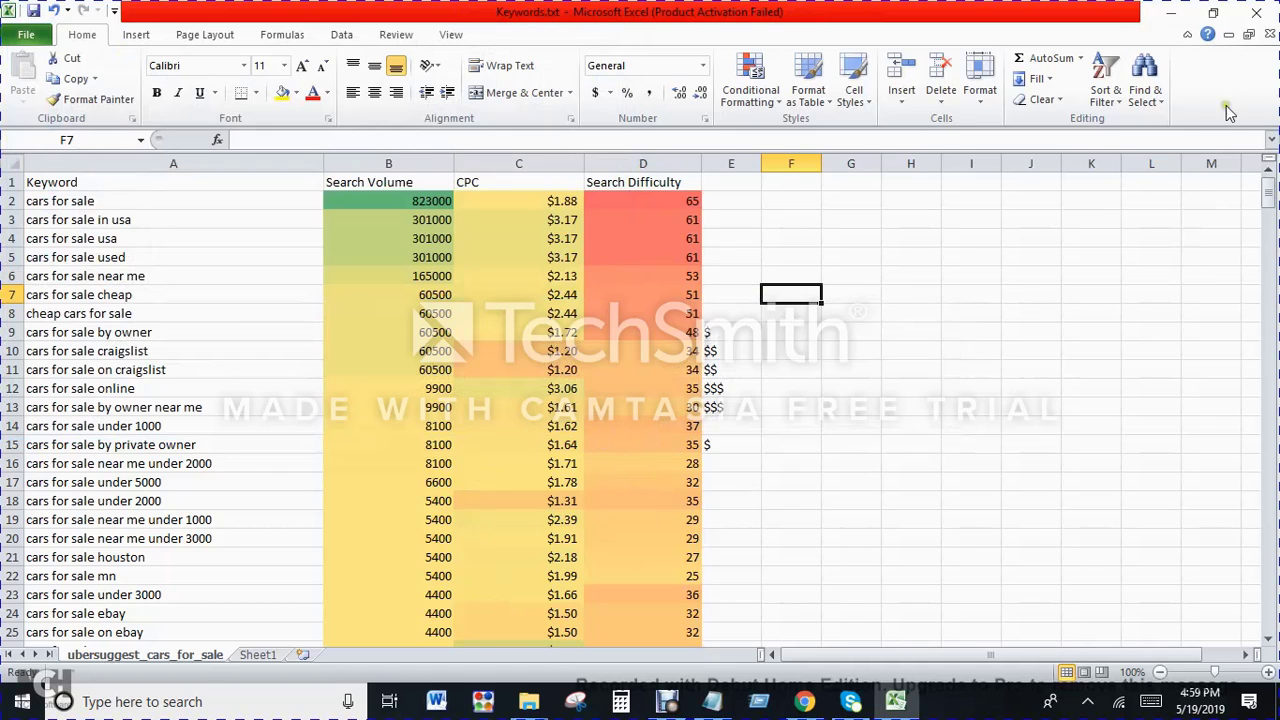
click(1252, 14)
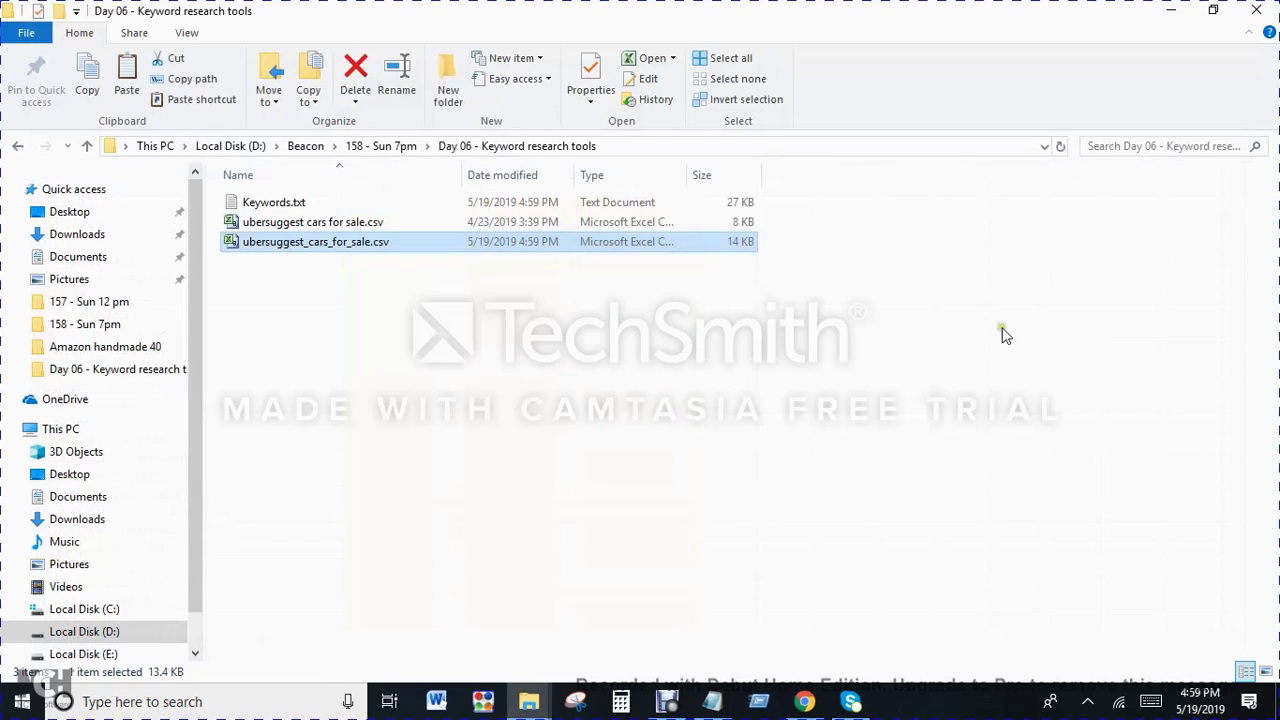
Step: Open ubersuggest_cars_for_sale.csv from the Day 06 folder to check how its columns were saved, and close it
click(697, 420)
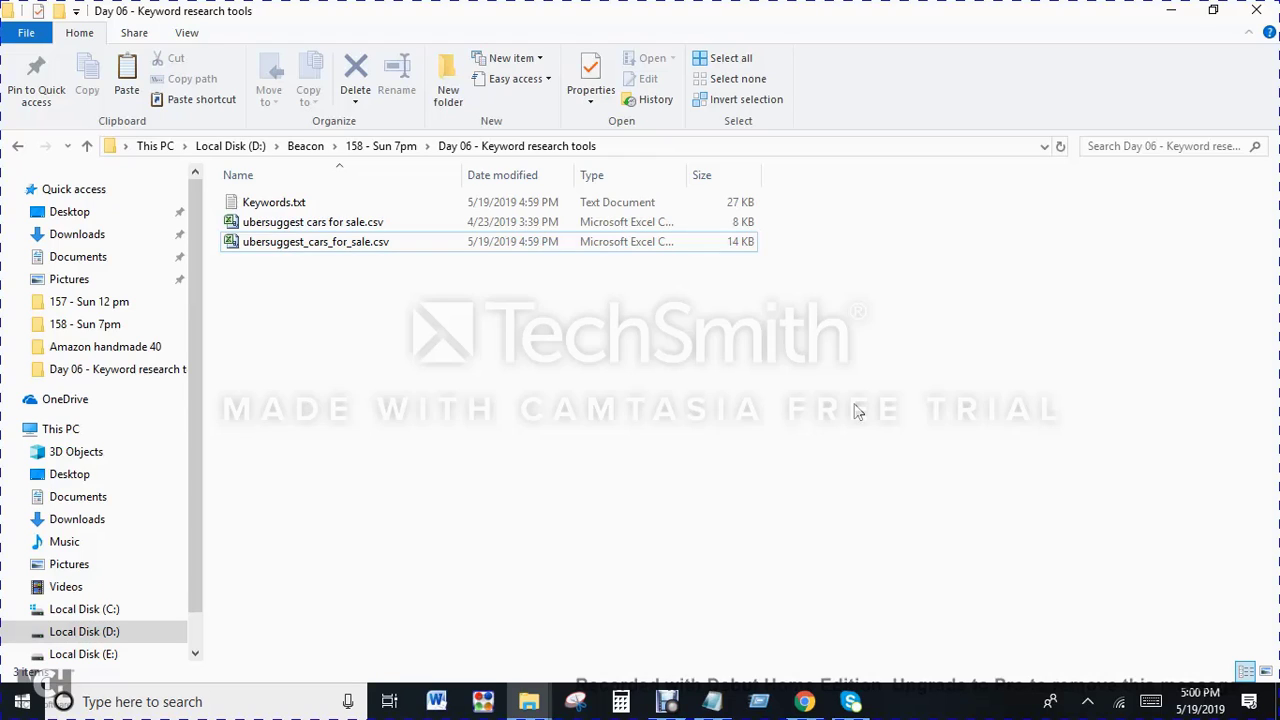
click(314, 241)
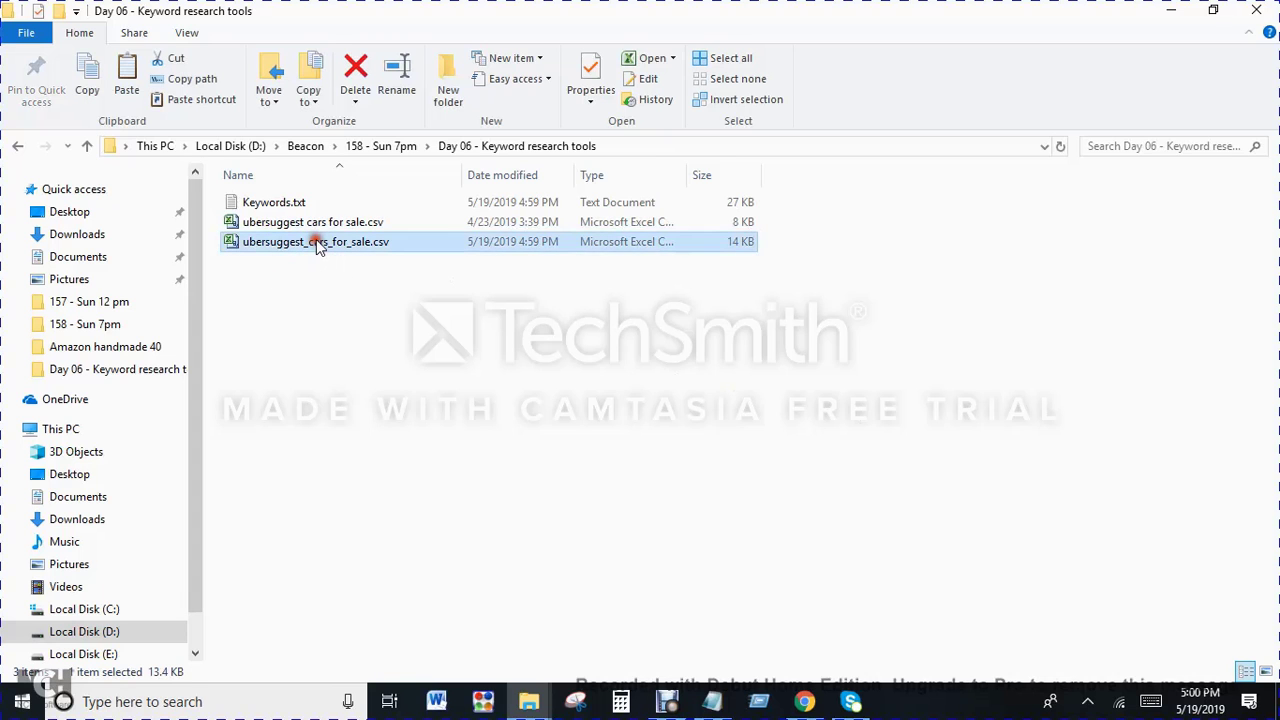
double_click(314, 241)
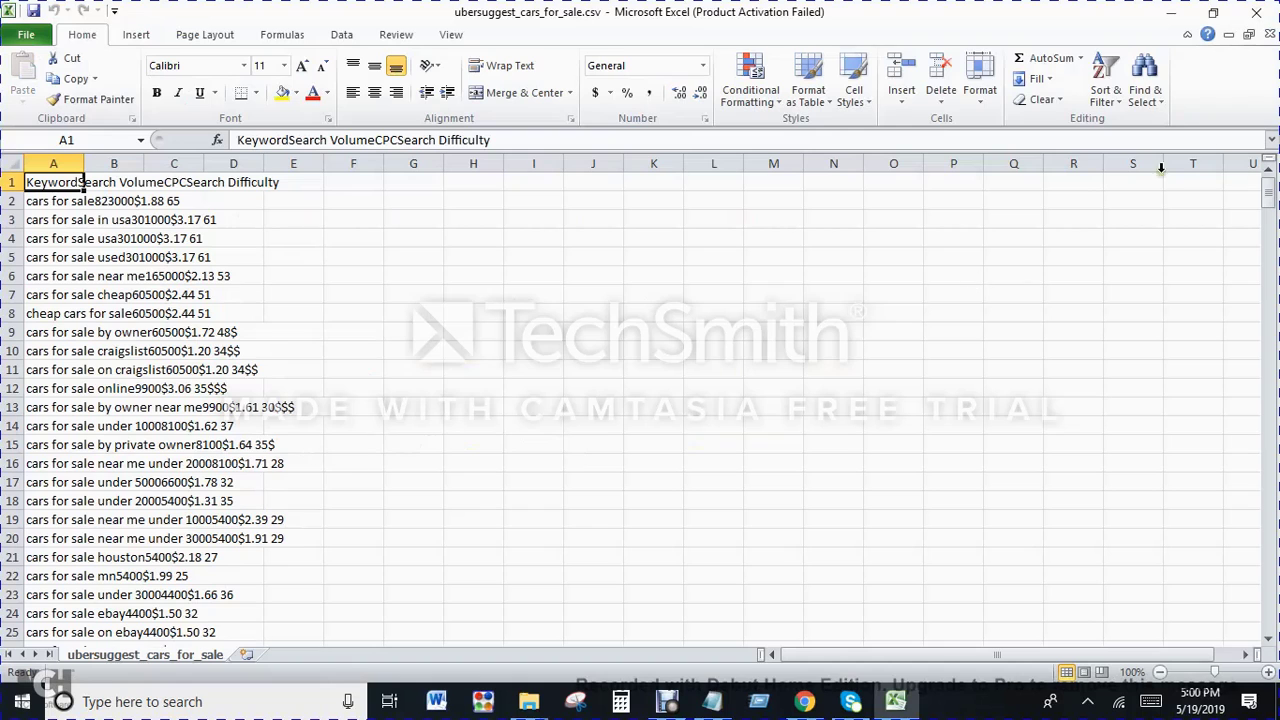
click(1256, 12)
Step: Check the column layout of ubersuggest cars for sale.csv against ubersuggest_cars_for_sale.csv, opening and closing each file
click(291, 223)
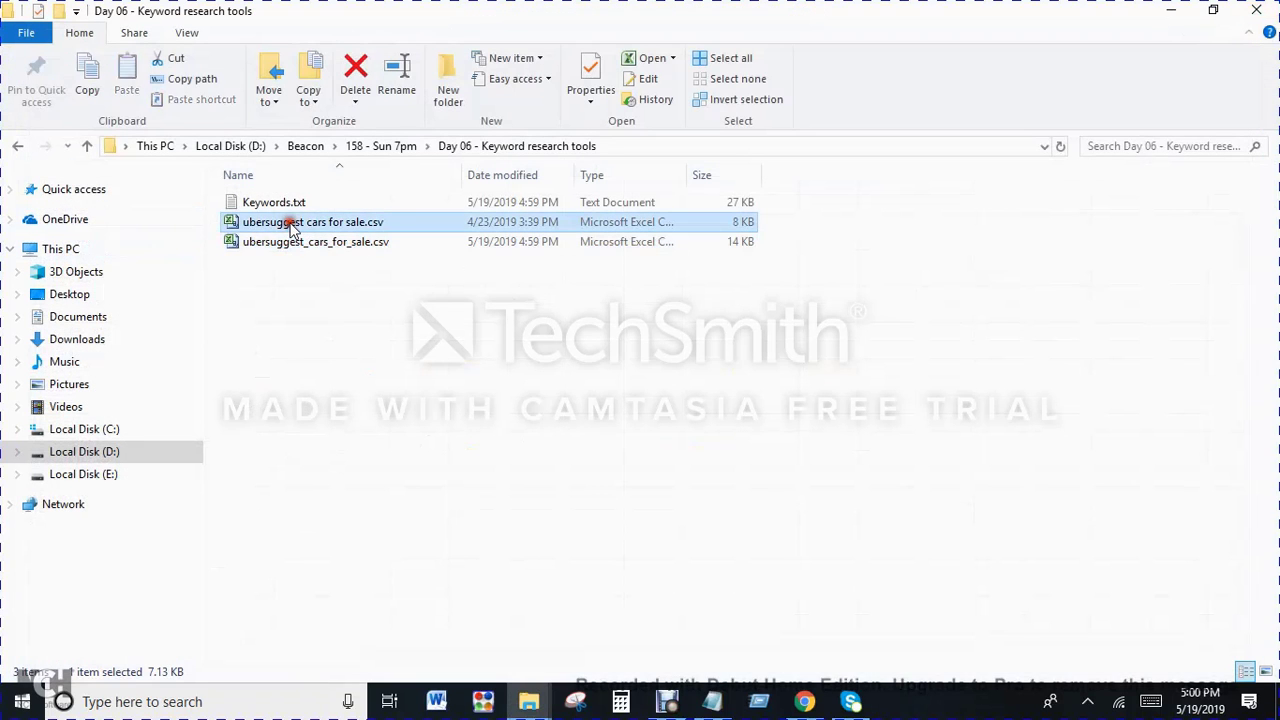
double_click(291, 224)
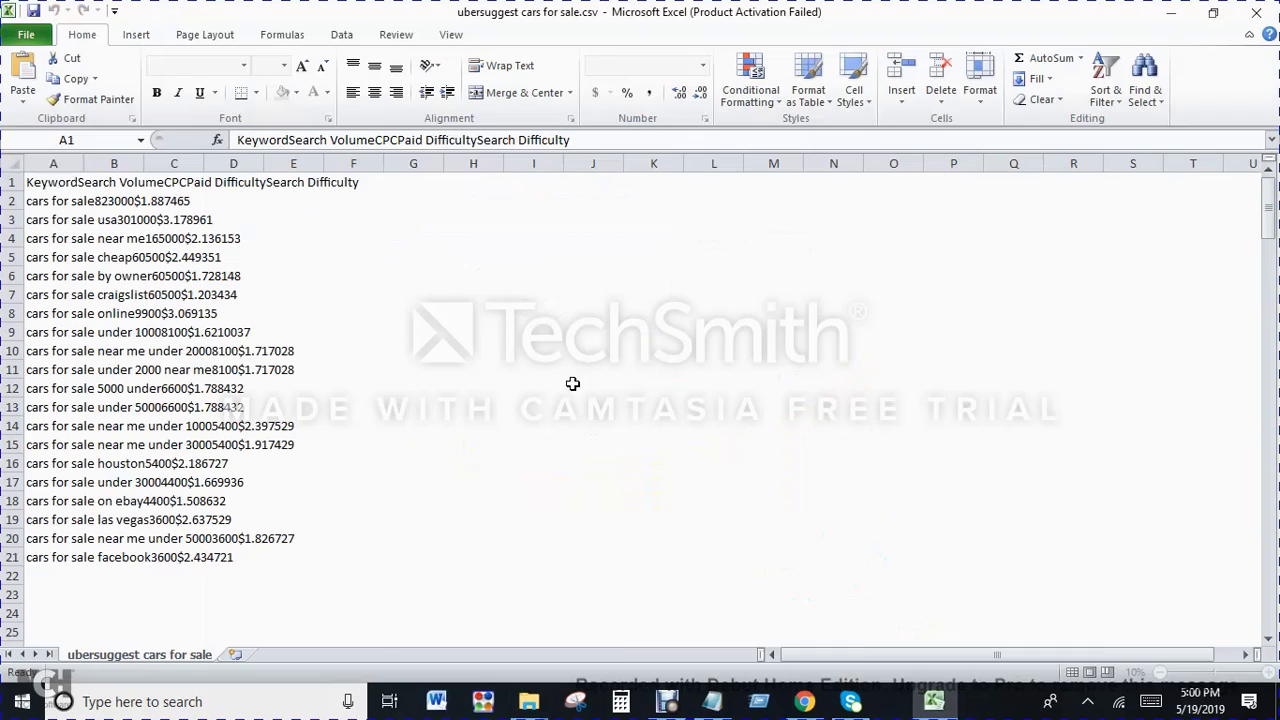
click(1262, 18)
double_click(340, 241)
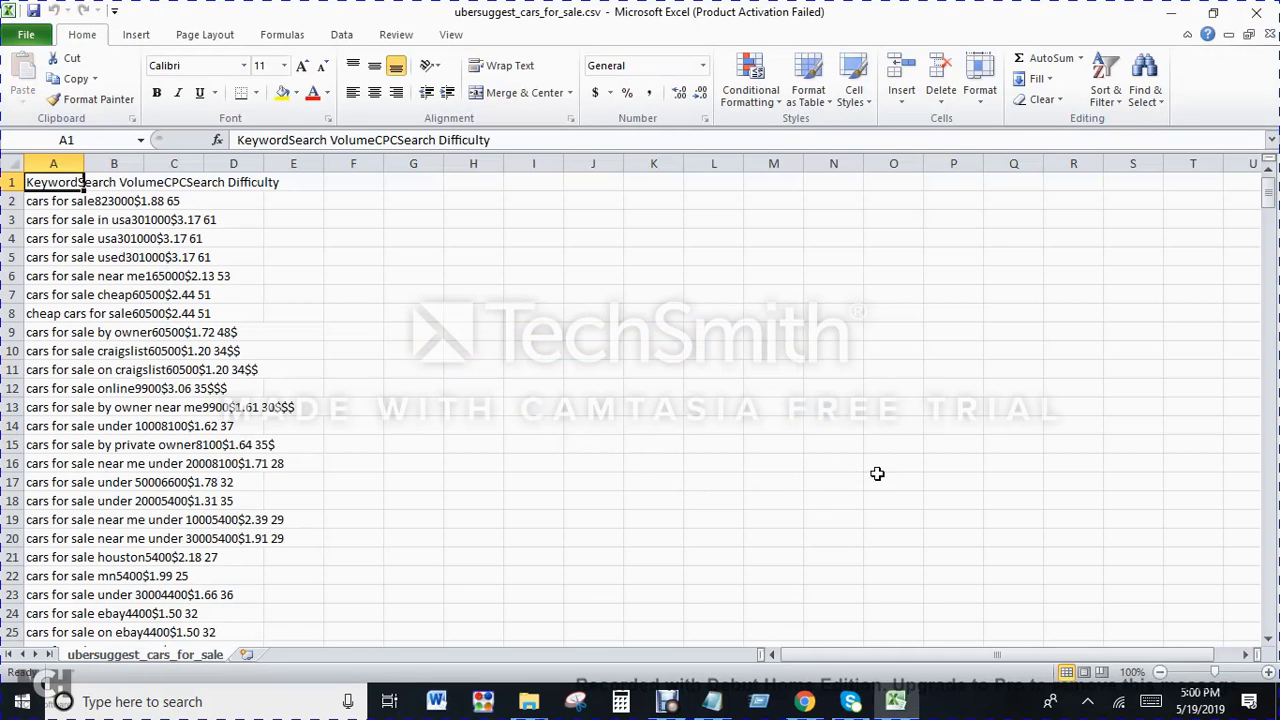
click(1256, 14)
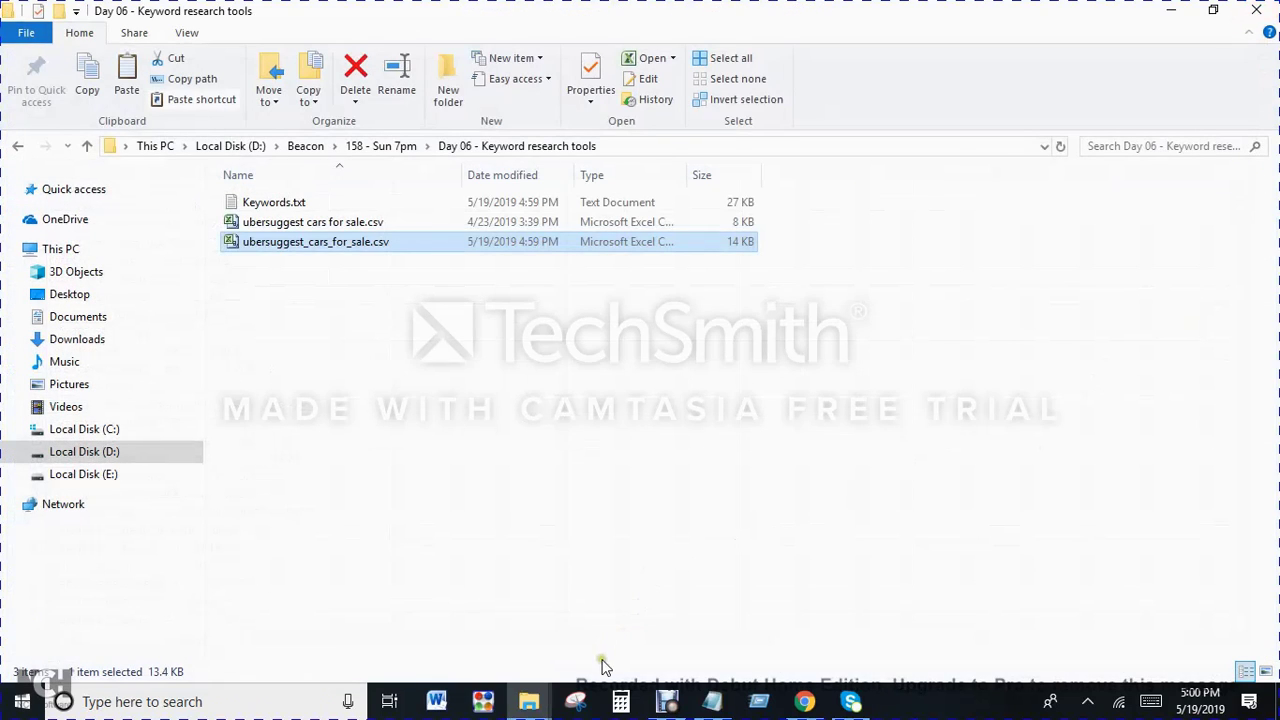
Step: Switch to the Downloads folder in File Explorer and open its ubersuggest cars for sale.csv for a check, closing it again
mouse_move(529, 701)
click(630, 640)
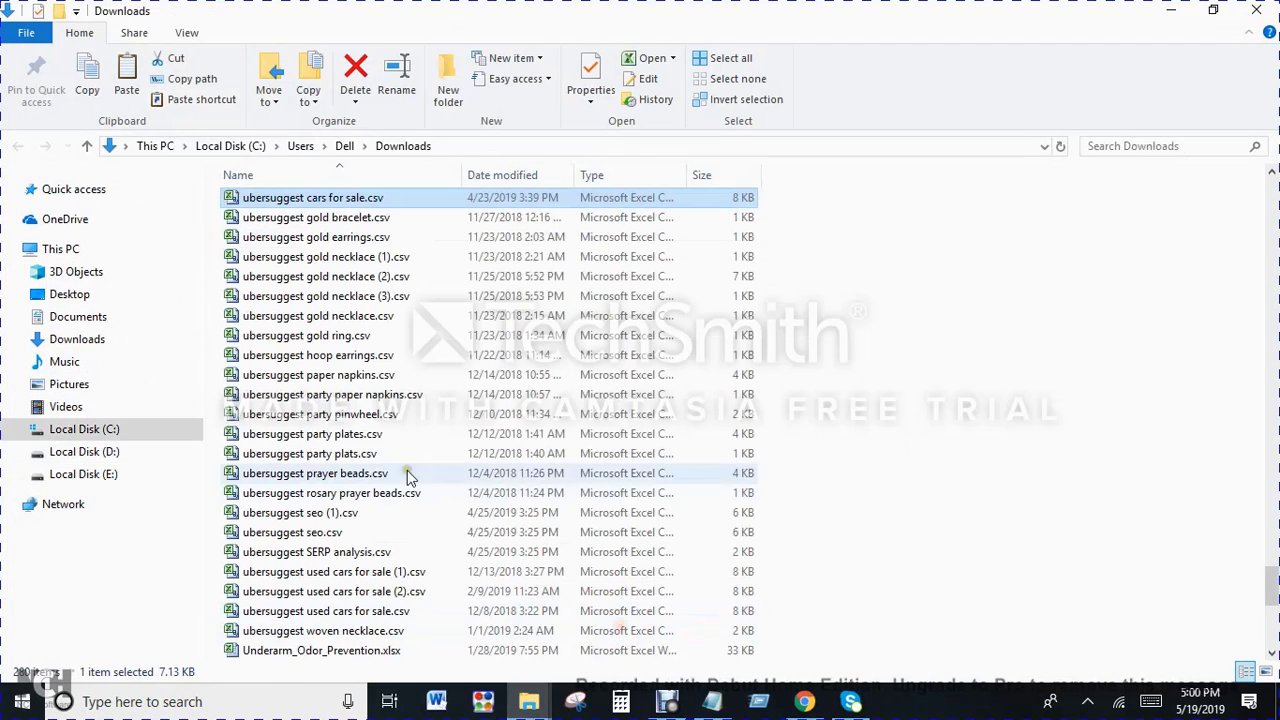
double_click(381, 200)
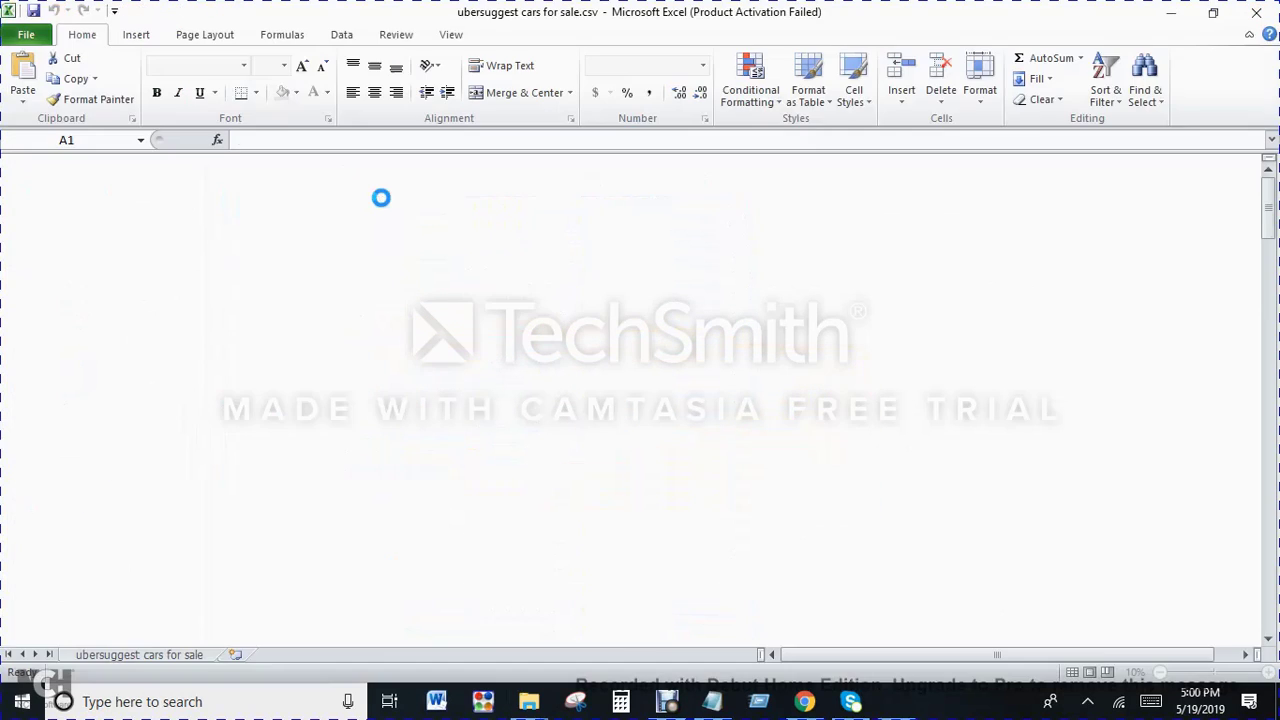
click(1256, 12)
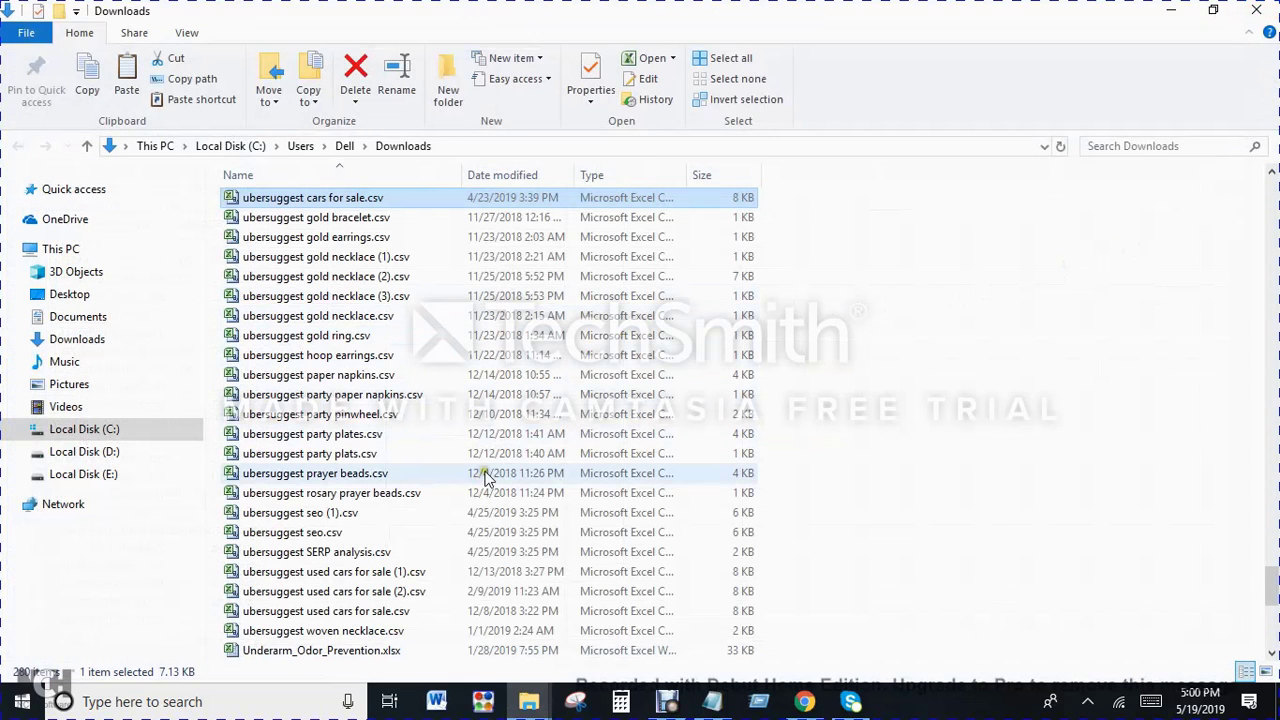
Step: Open ubersuggest cars for sale (2).csv from Downloads and examine how the keyword, volume, CPC and difficulty values are laid out in rows 2 to 5
scroll(403, 520, up, 1)
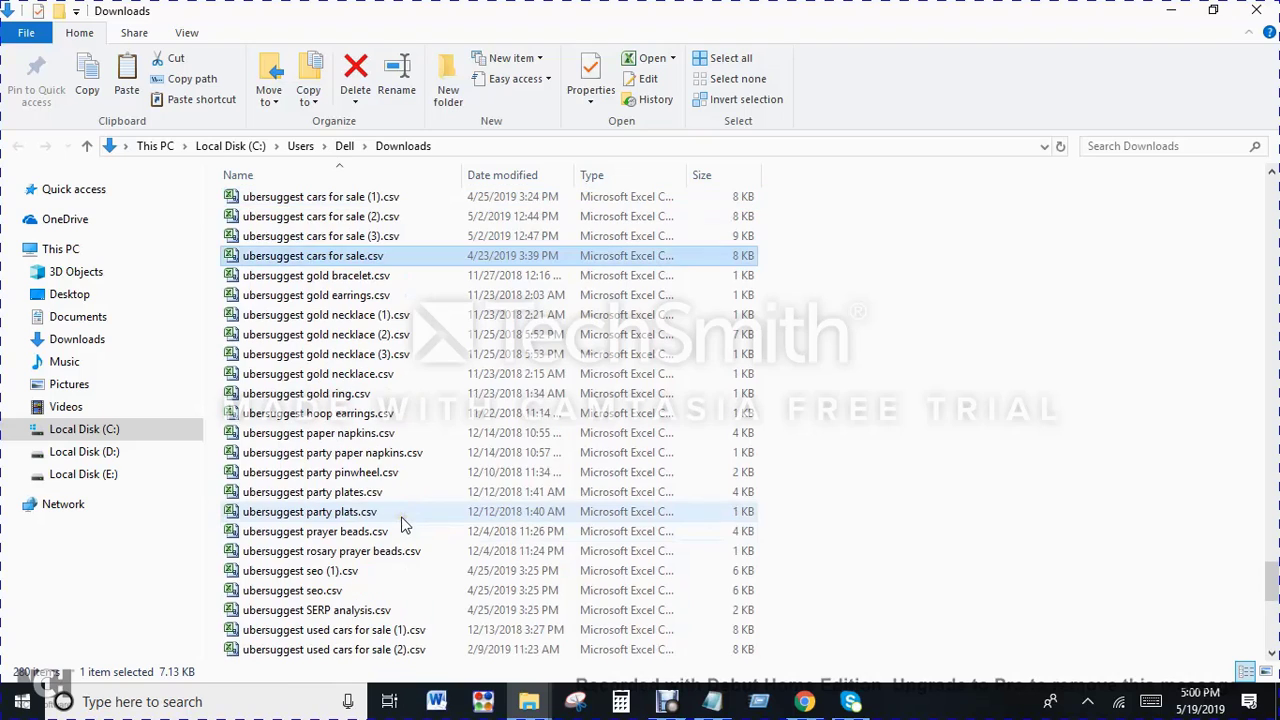
double_click(338, 218)
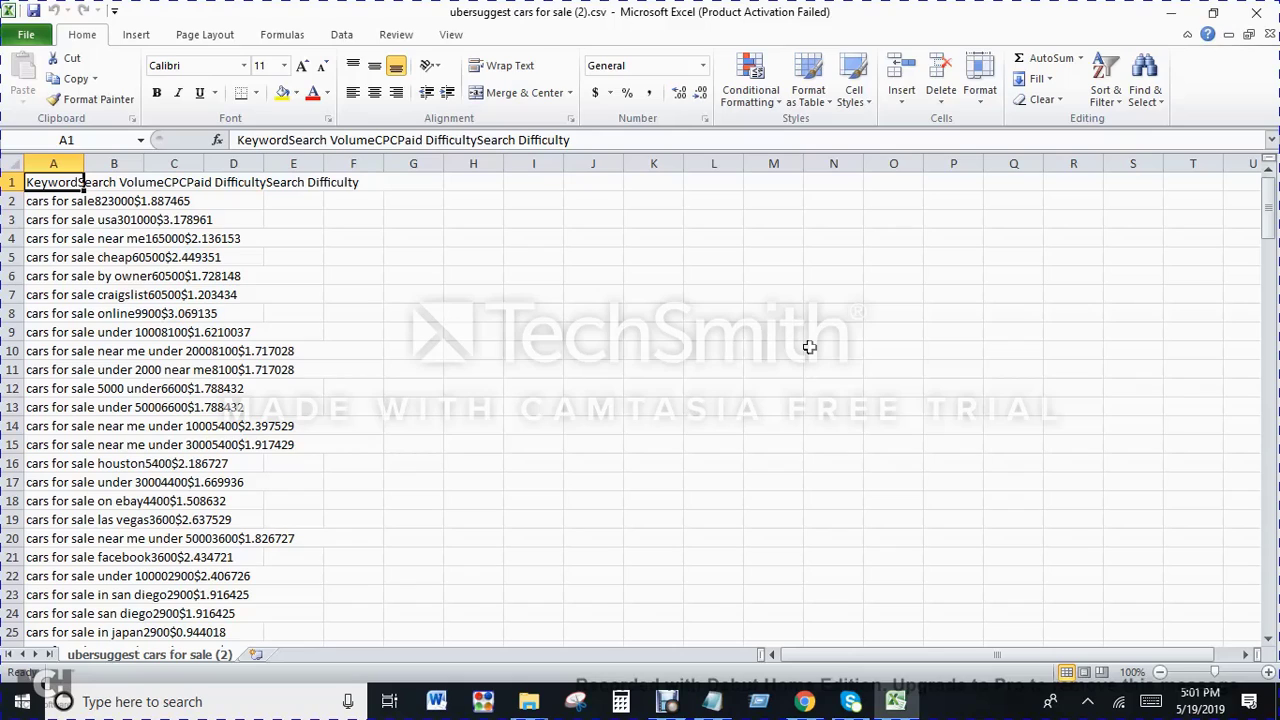
click(173, 204)
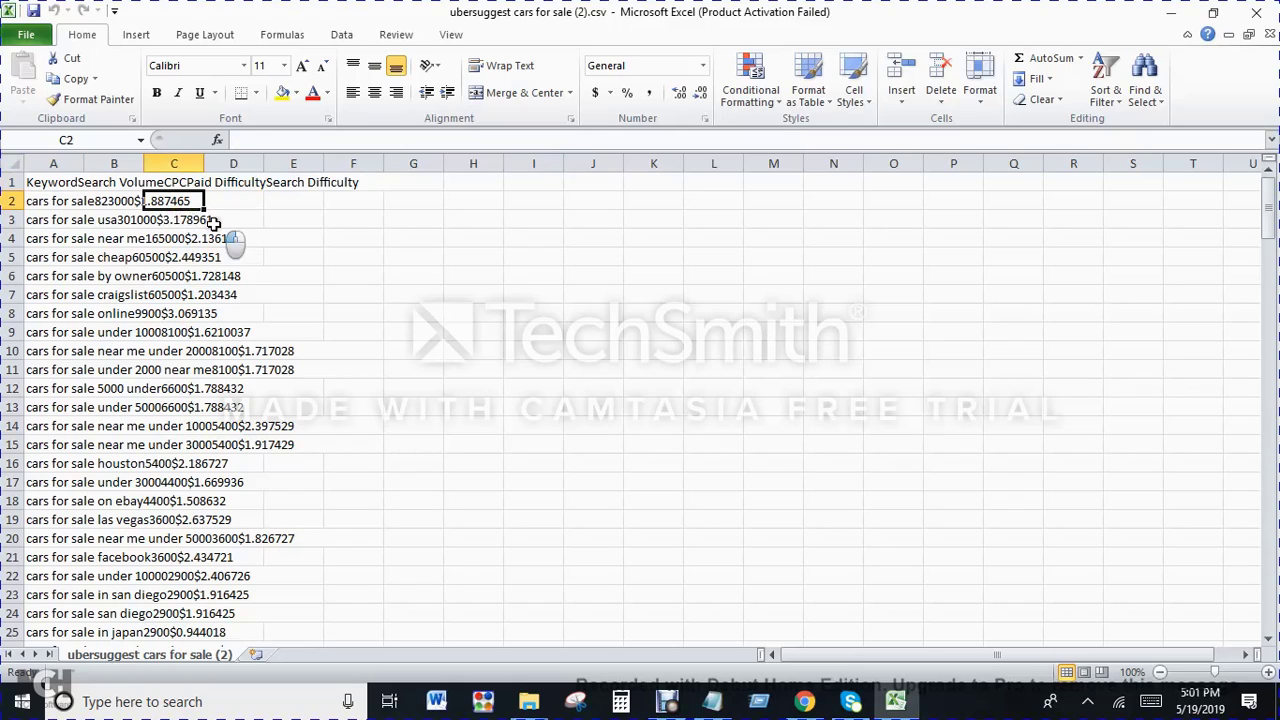
click(213, 224)
click(200, 221)
click(217, 246)
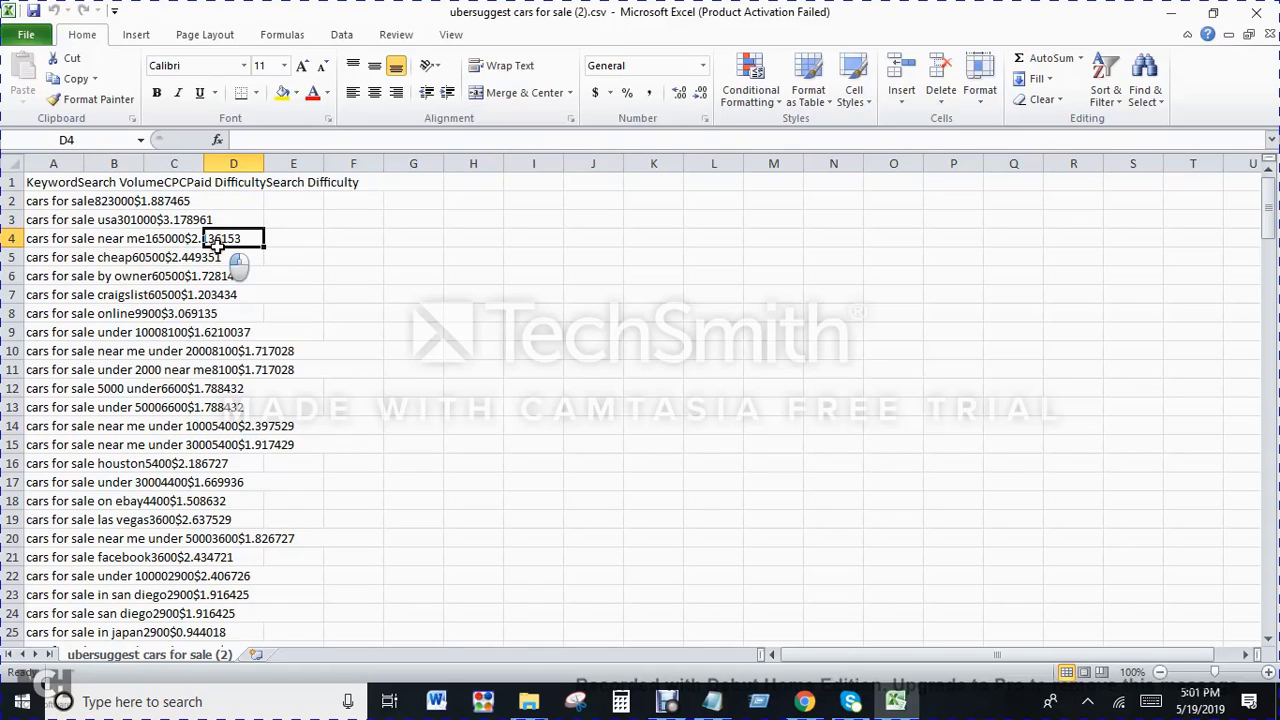
click(216, 258)
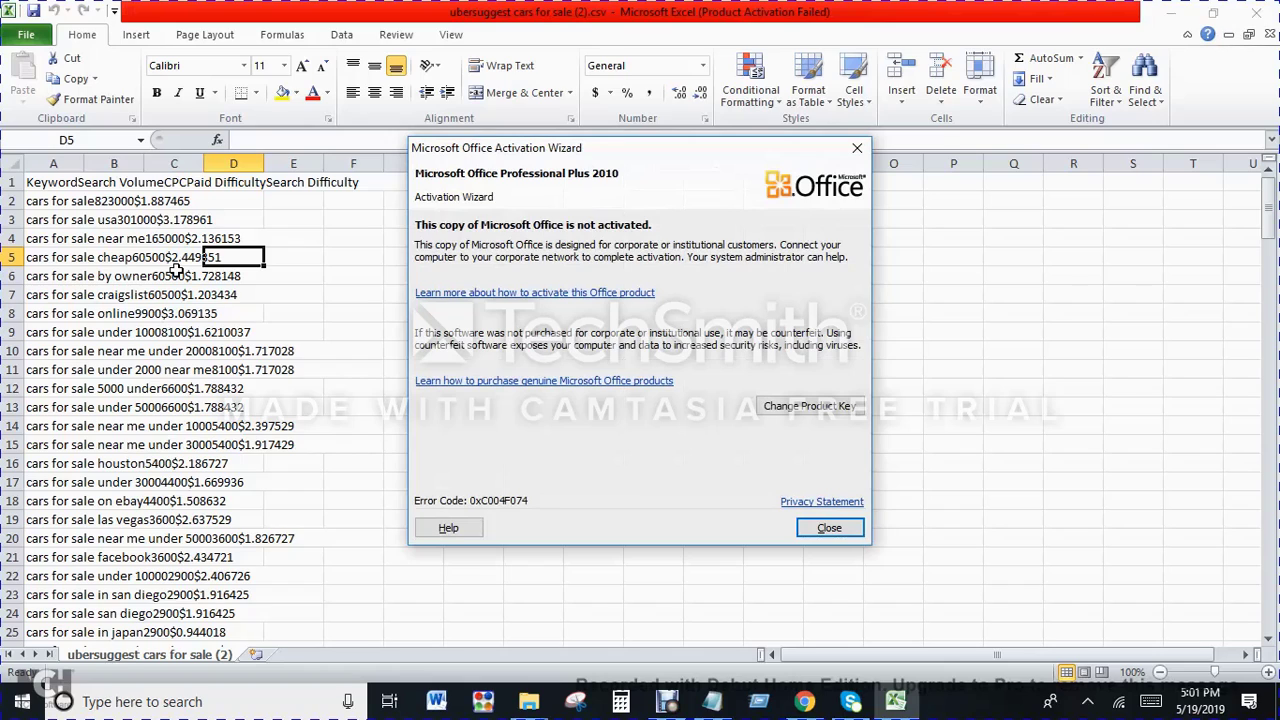
Step: Dismiss the Office activation wizard, close the workbook, and clear the file selection in the Downloads folder
click(830, 532)
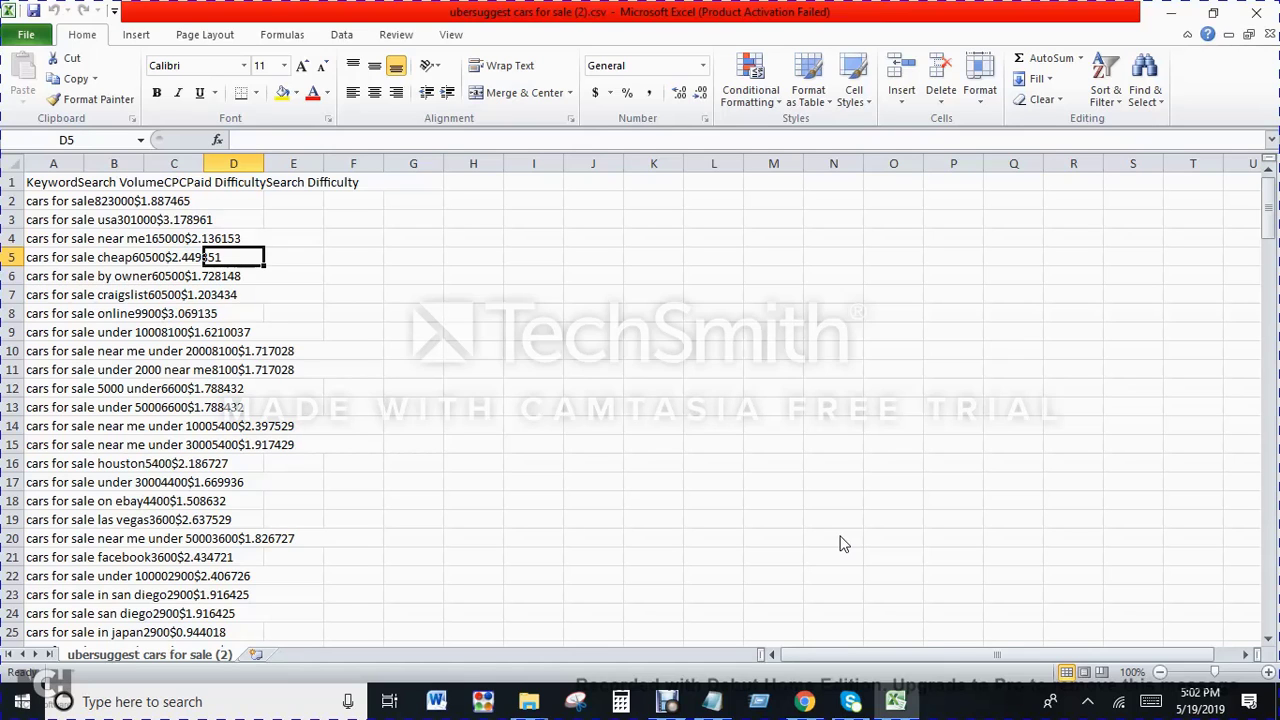
click(1268, 10)
click(975, 375)
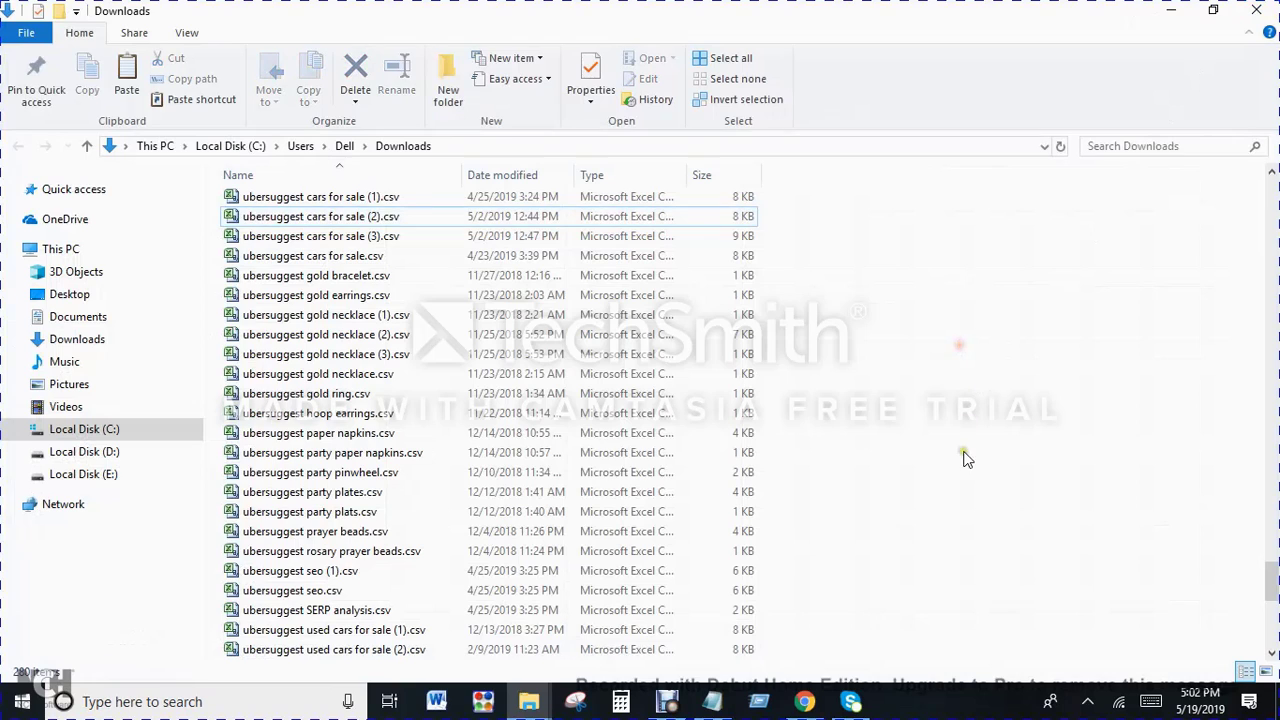